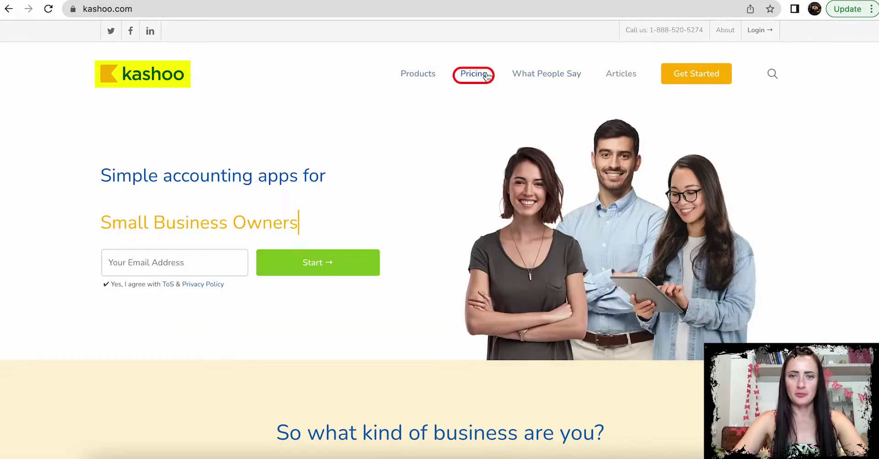
Step: Open Kashoo's pricing page and scroll through the three plan cards to the free trial buttons
left_click(474, 74)
scroll(709, 316, "down", 10)
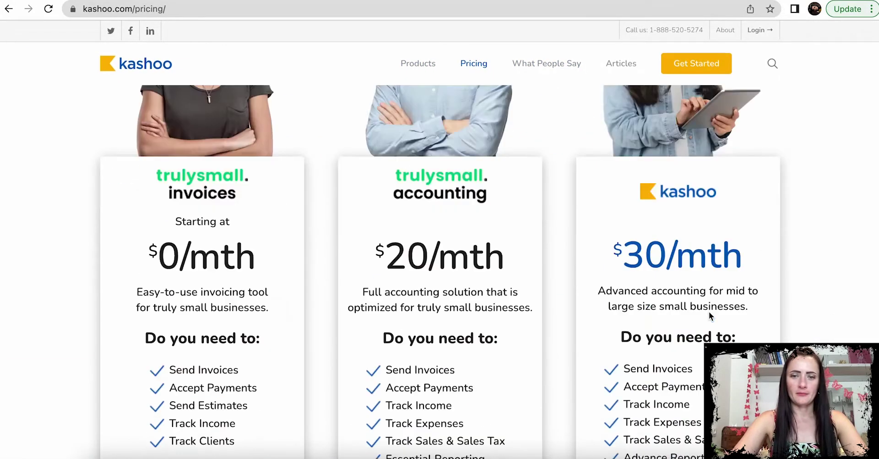
scroll(709, 312, "up", 4)
scroll(709, 311, "down", 1)
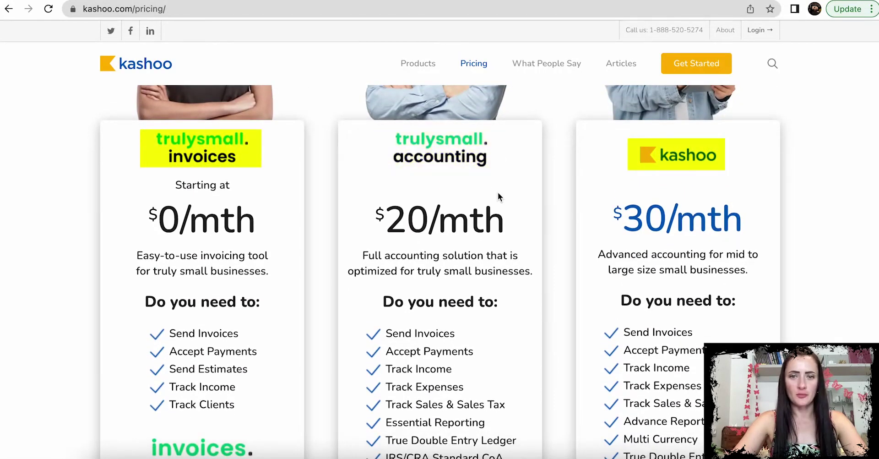
scroll(498, 192, "down", 5)
scroll(498, 192, "down", 1)
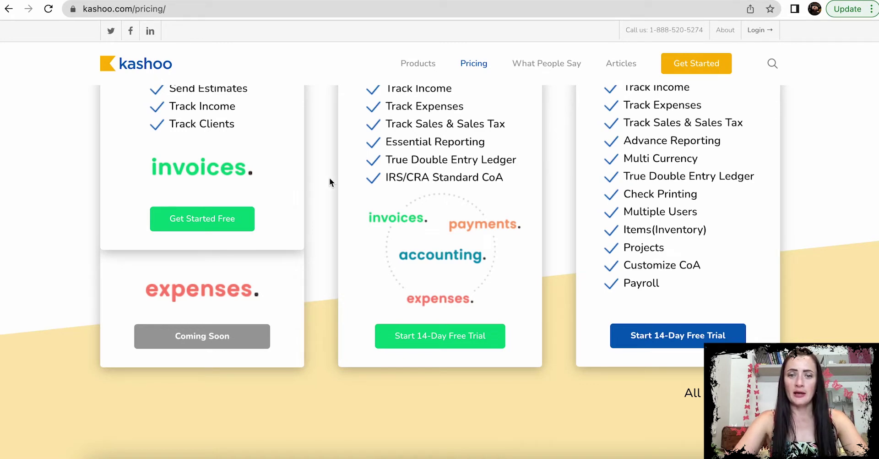
Step: Start the 14-day TrulySmall Accounting trial, signing up with an email and password, accepting the terms, and saving the login
left_click(455, 341)
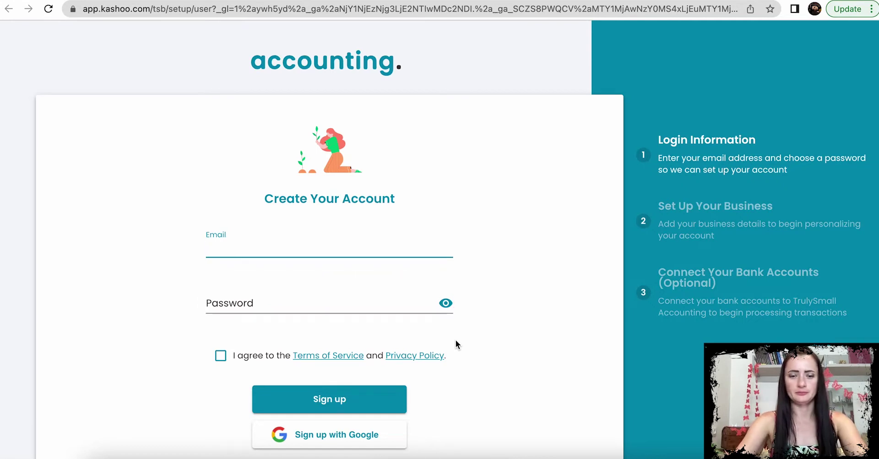
left_click(324, 301)
type("••••••••••")
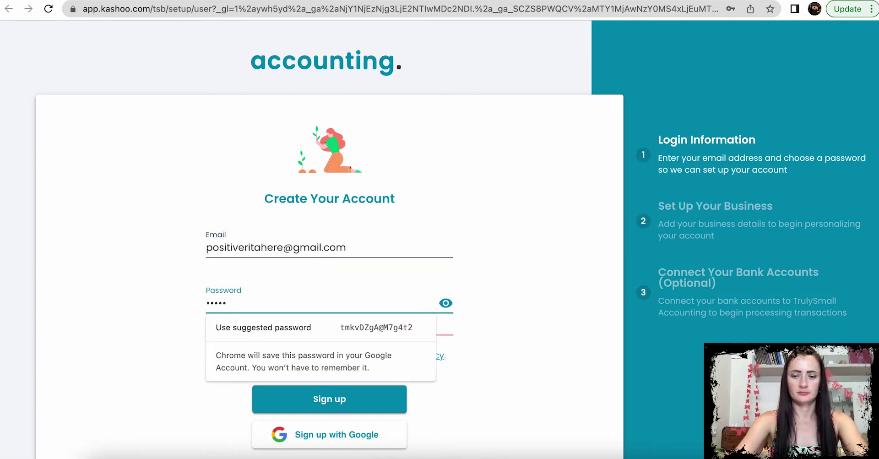
left_click(220, 355)
left_click(349, 401)
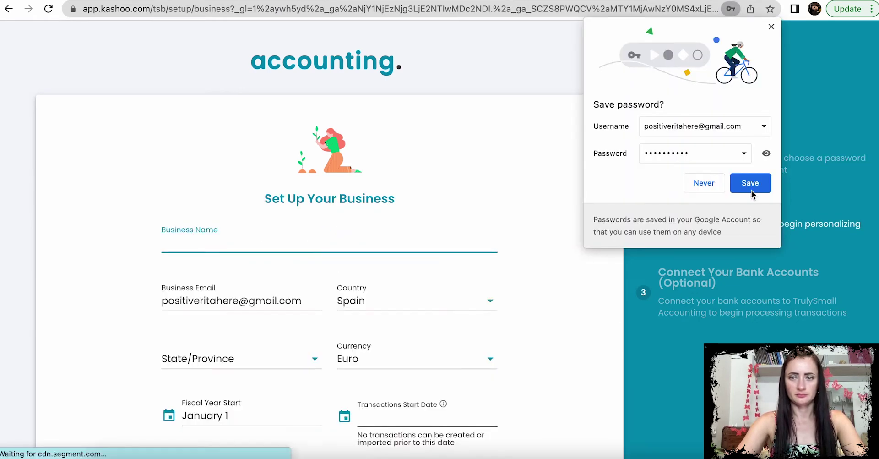
left_click(751, 189)
scroll(625, 253, "down", 3)
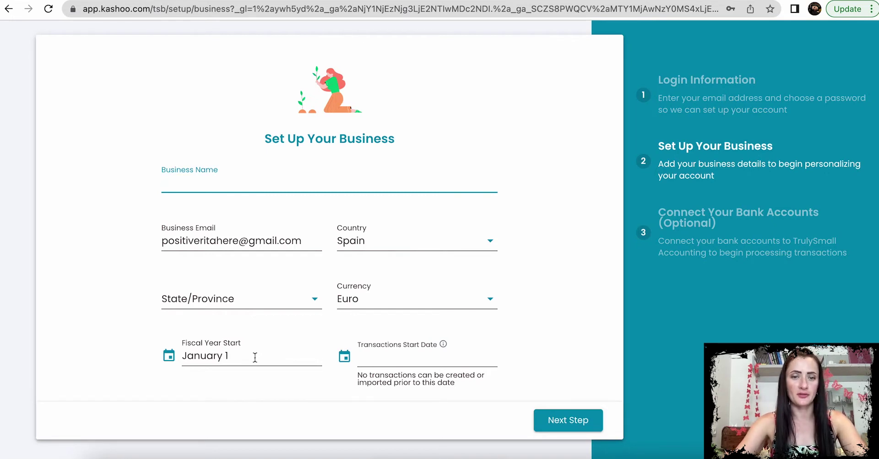
Step: Enter the business name and set the location to United Kingdom, England
left_click(189, 183)
type("RitaK")
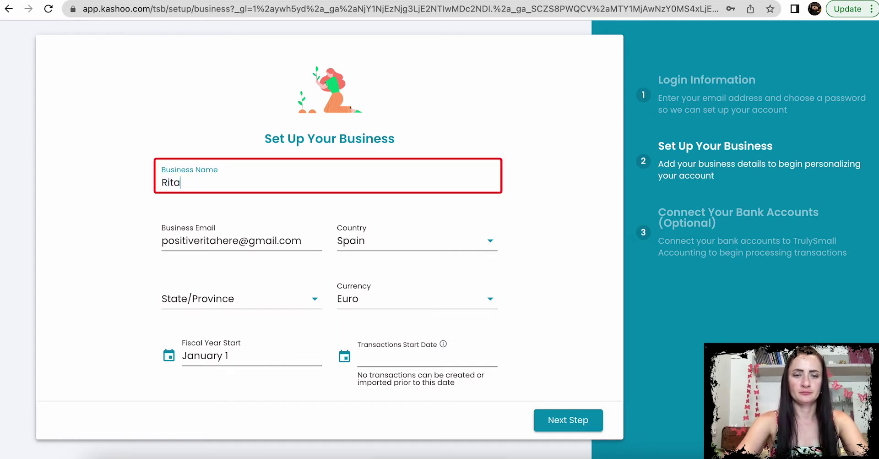
left_click(356, 242)
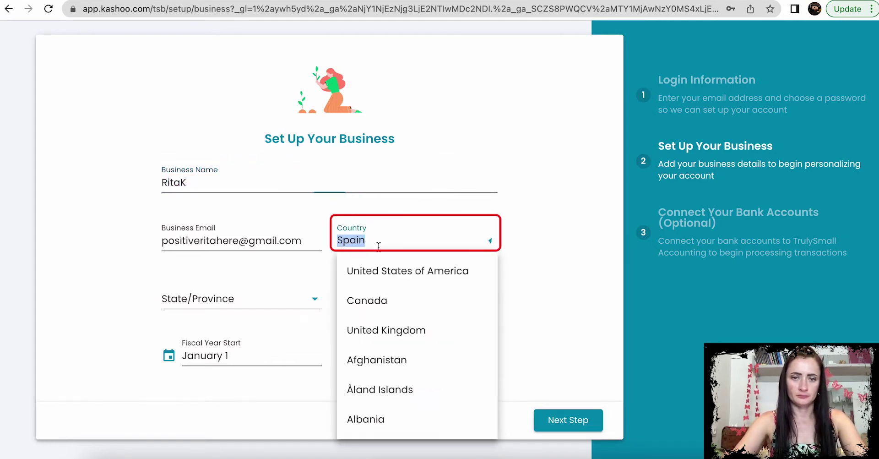
left_click(391, 384)
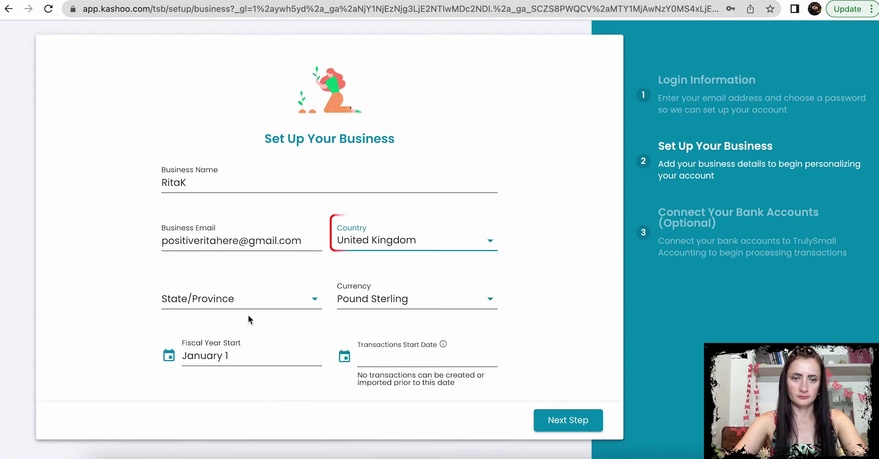
left_click(250, 298)
left_click(237, 331)
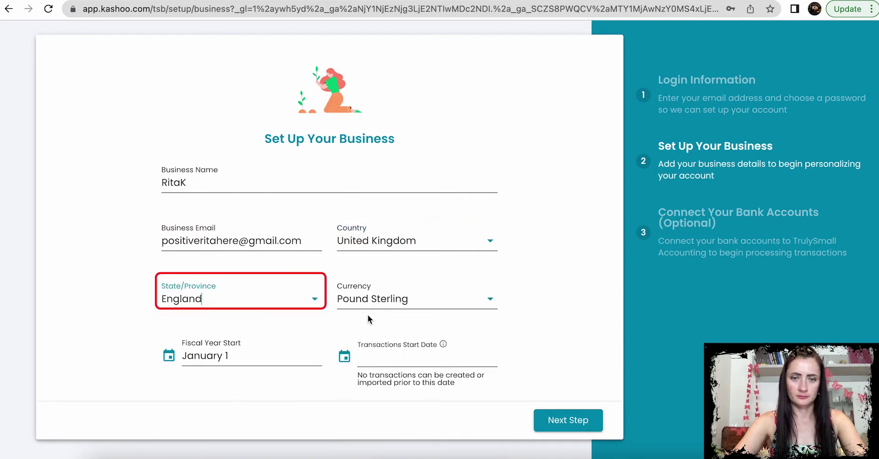
Step: Set the fiscal year start to April 6
left_click(278, 359)
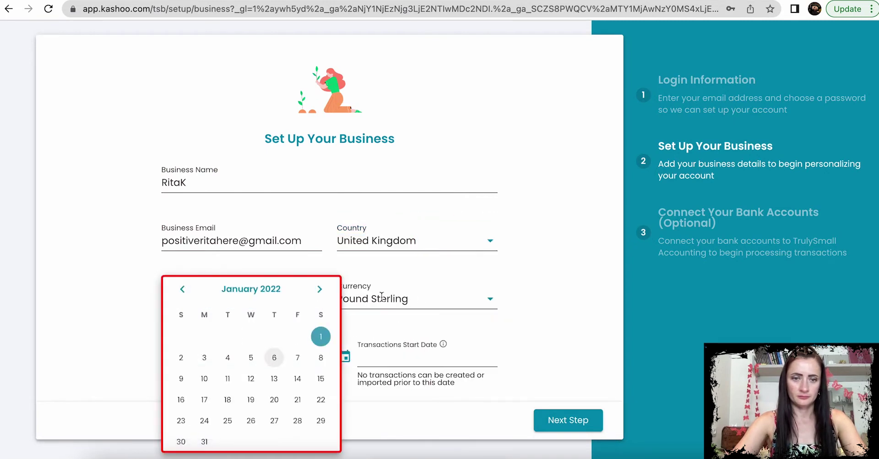
left_click(319, 289)
left_click(320, 289)
left_click(320, 289)
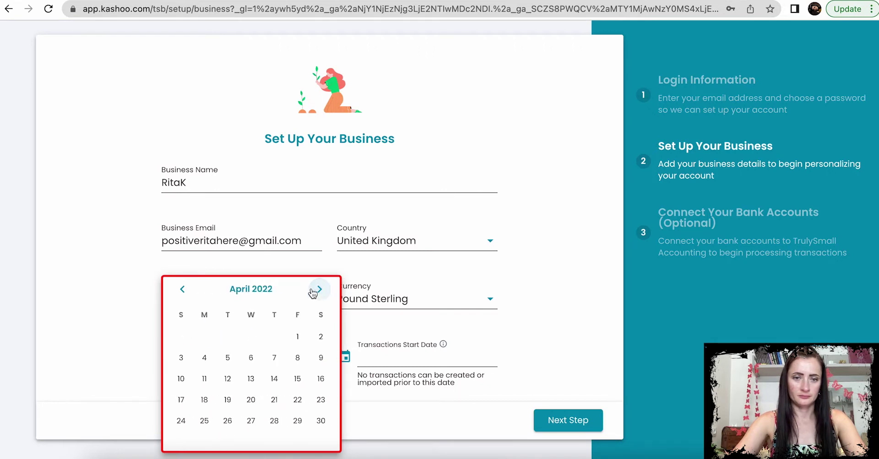
left_click(251, 359)
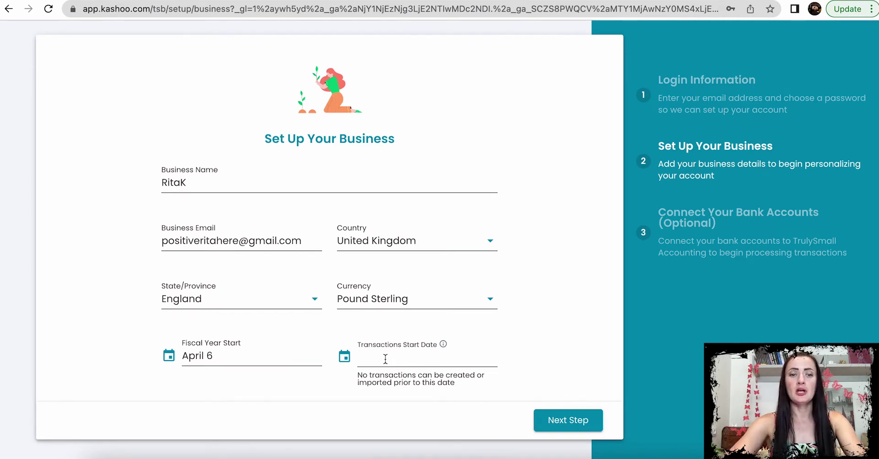
Step: Set the transactions start date to April 6, 2022 and continue to the next setup step
left_click(385, 359)
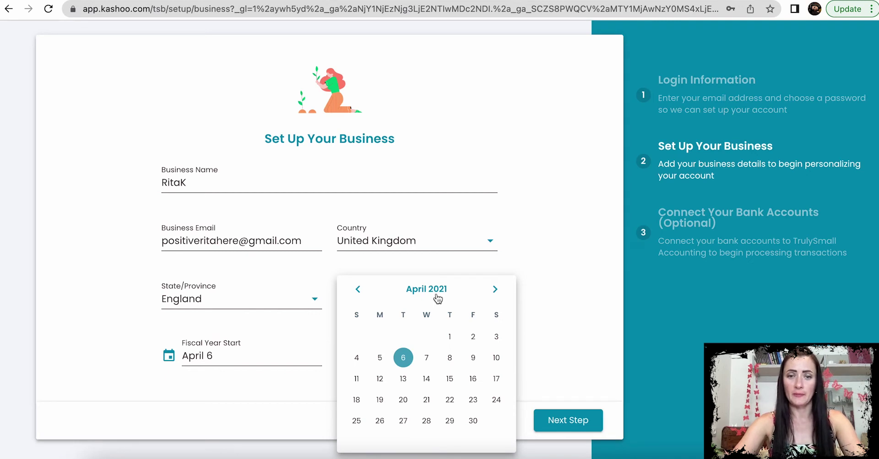
left_click(437, 296)
left_click(436, 294)
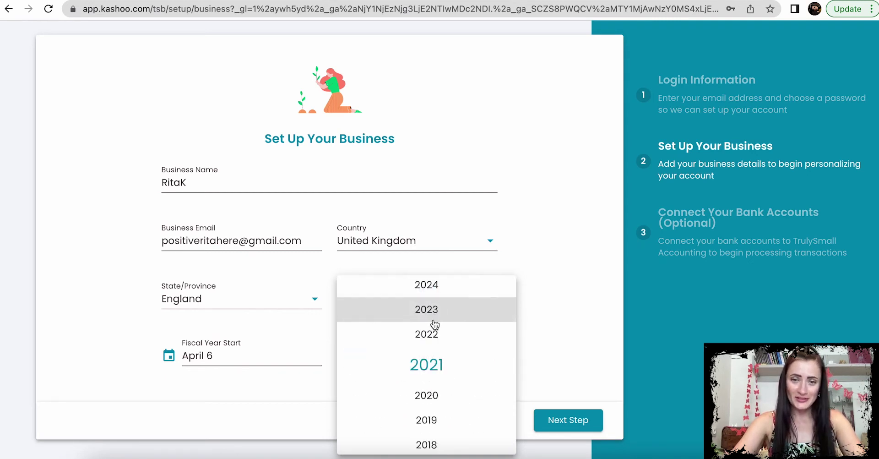
left_click(432, 334)
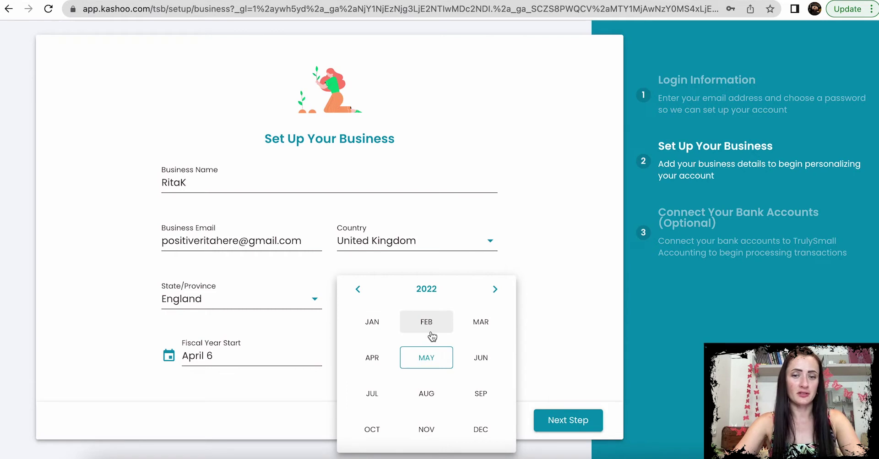
left_click(372, 358)
left_click(426, 357)
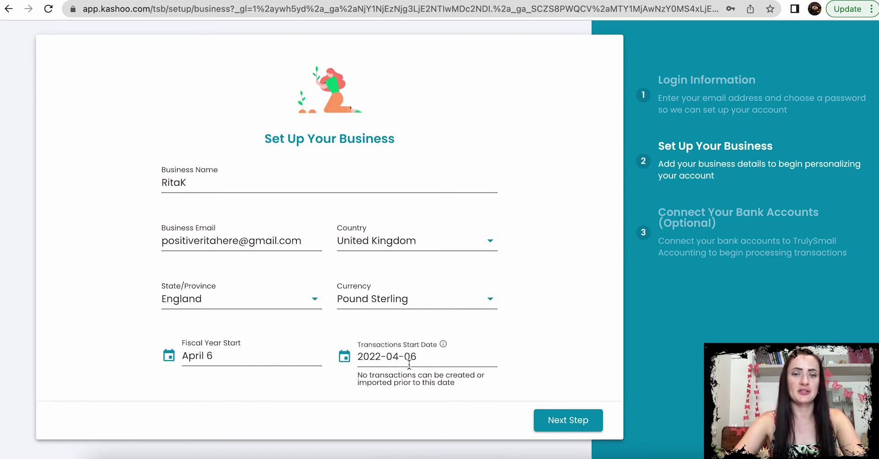
left_click(570, 419)
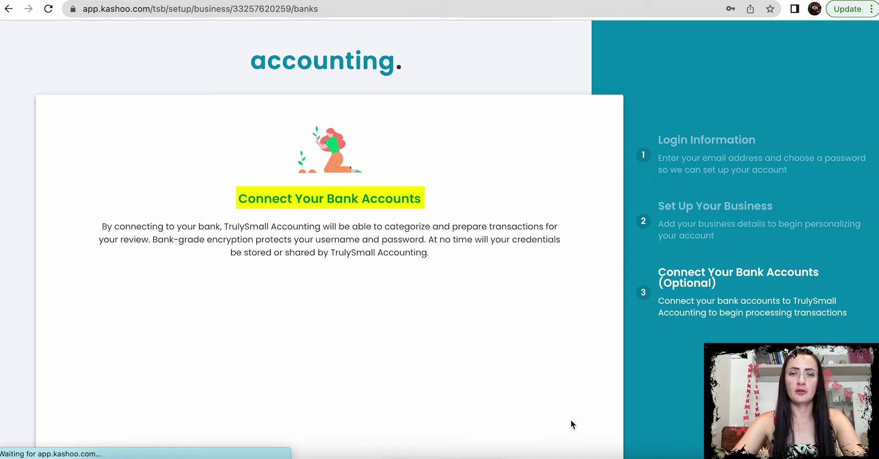
Step: Search institutions for 'lloy', clear the search, and skip linking a bank
scroll(570, 419, "down", 4)
scroll(570, 419, "down", 1)
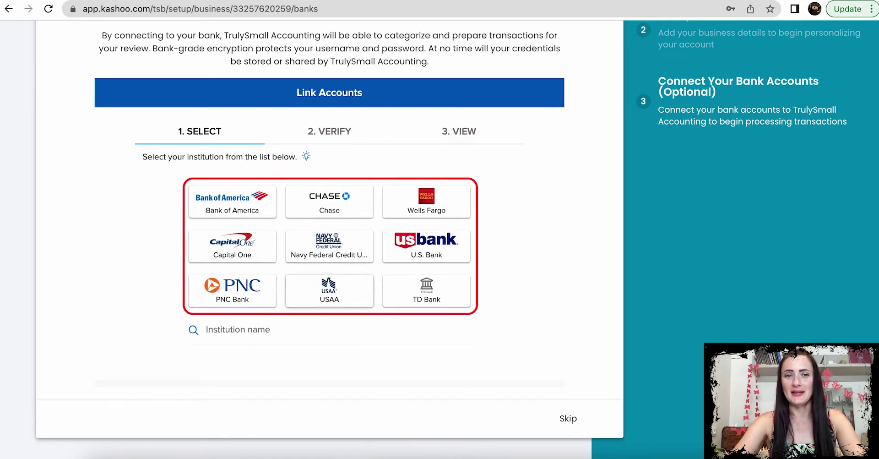
left_click(257, 329)
type("lloy")
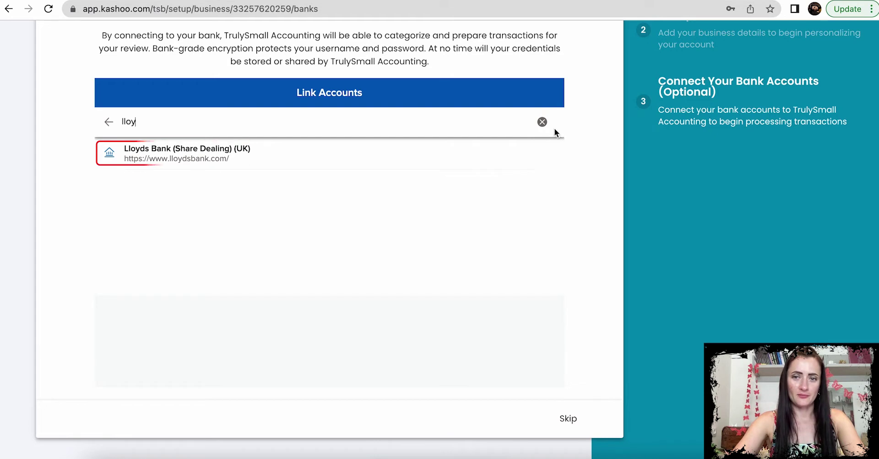
left_click(542, 121)
left_click(568, 418)
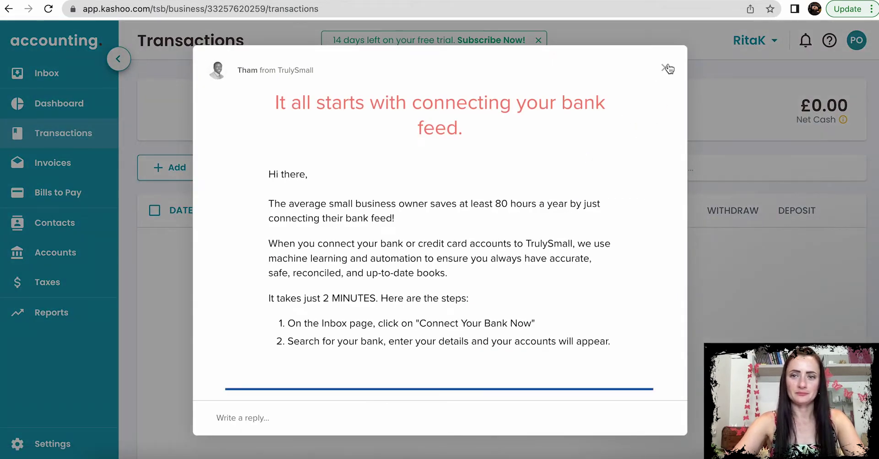
Step: Close the bank-feed welcome message and go to the Dashboard
left_click(665, 67)
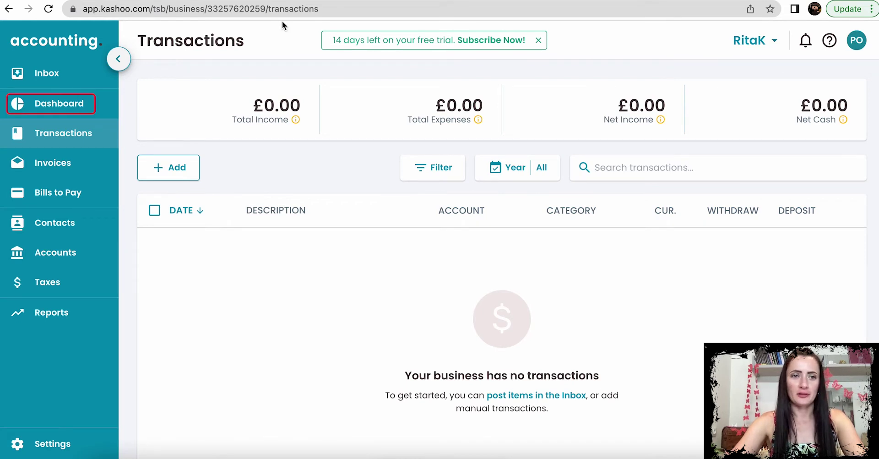
left_click(62, 103)
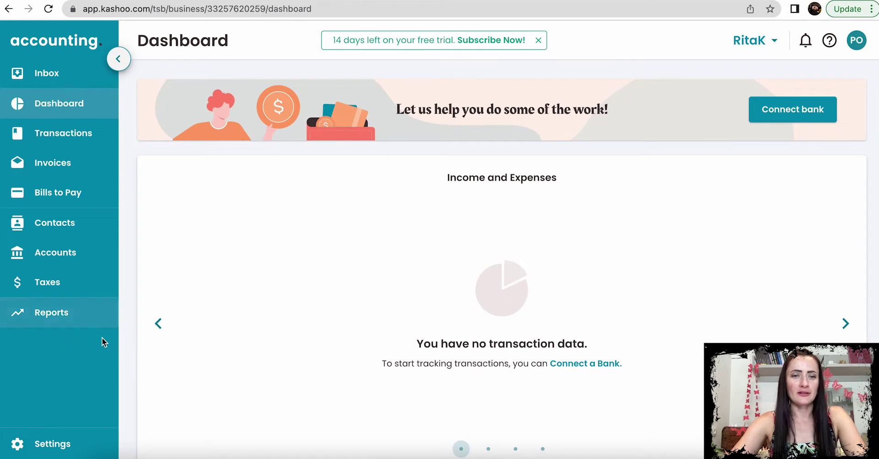
Step: In Business Details settings, set business type Sole Proprietorship and industry Craftsperson, then save
left_click(64, 447)
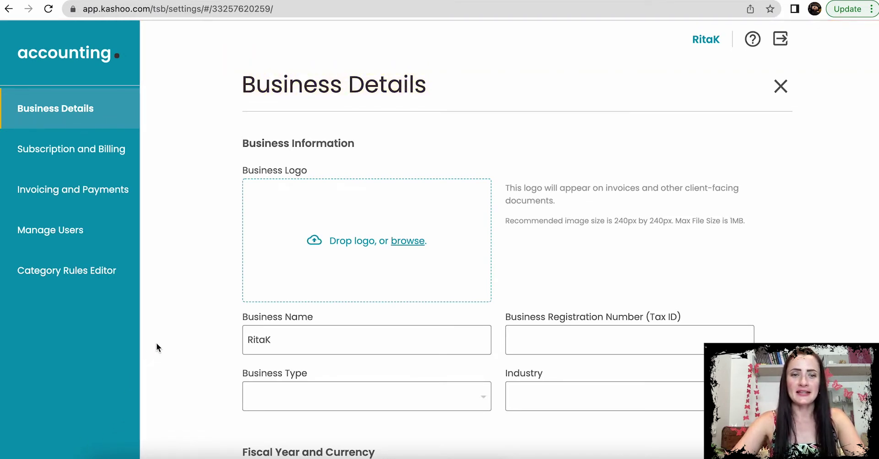
scroll(156, 341, "down", 3)
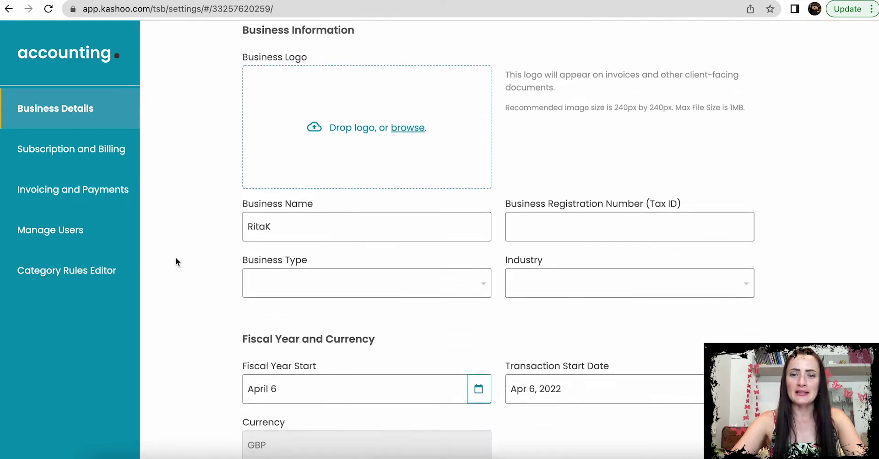
scroll(177, 253, "down", 1)
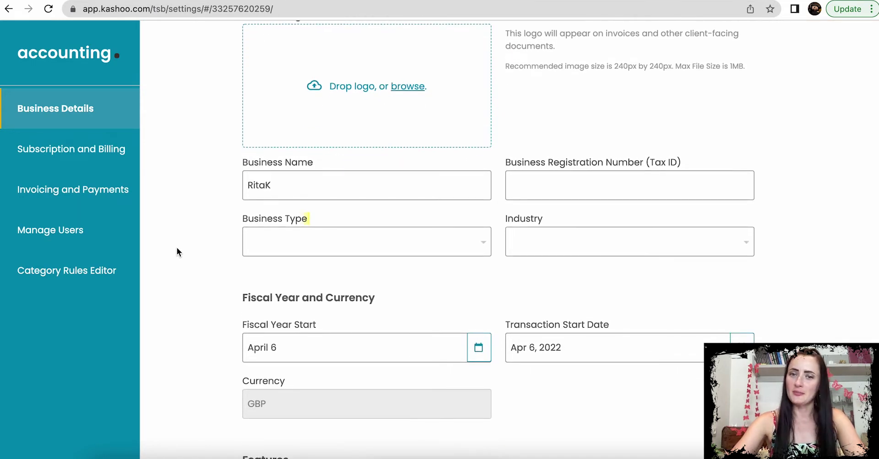
left_click(476, 243)
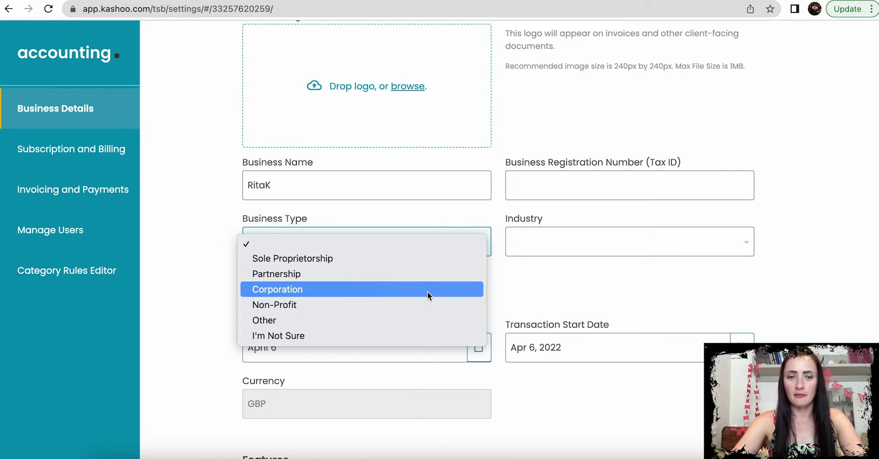
left_click(416, 257)
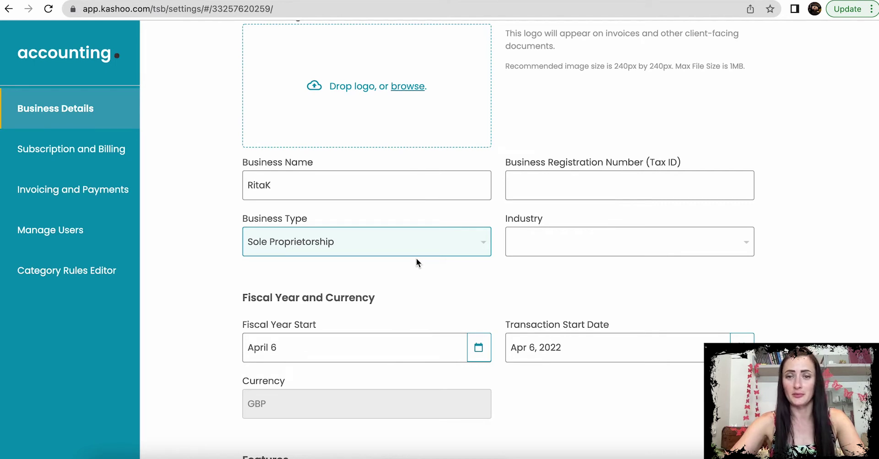
left_click(539, 243)
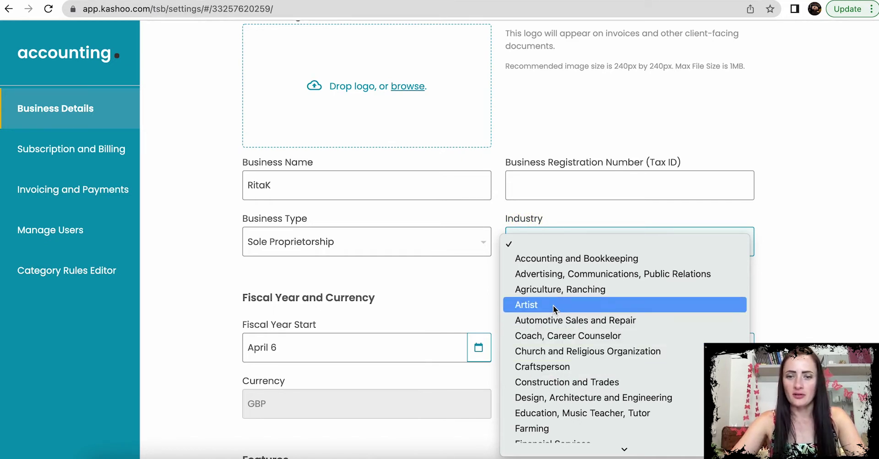
left_click(556, 370)
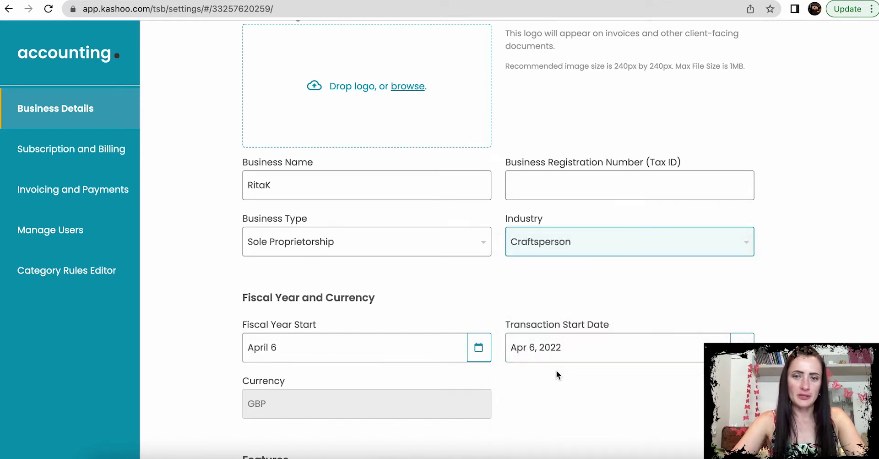
scroll(557, 370, "down", 3)
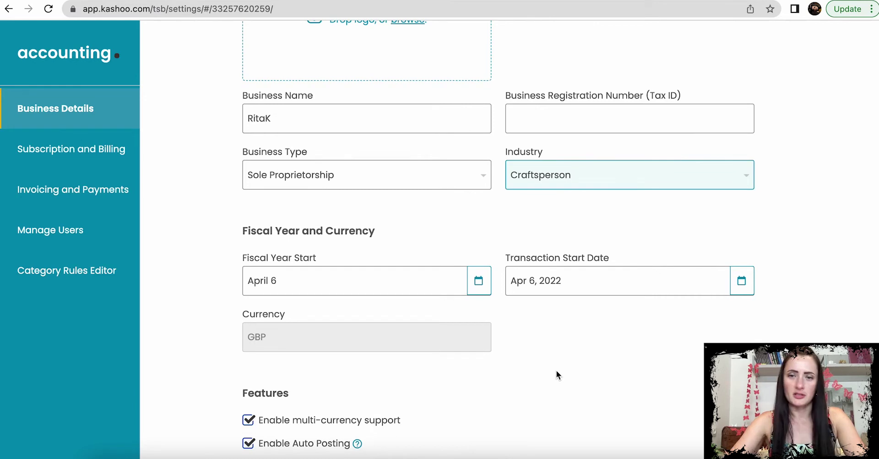
scroll(556, 370, "down", 3)
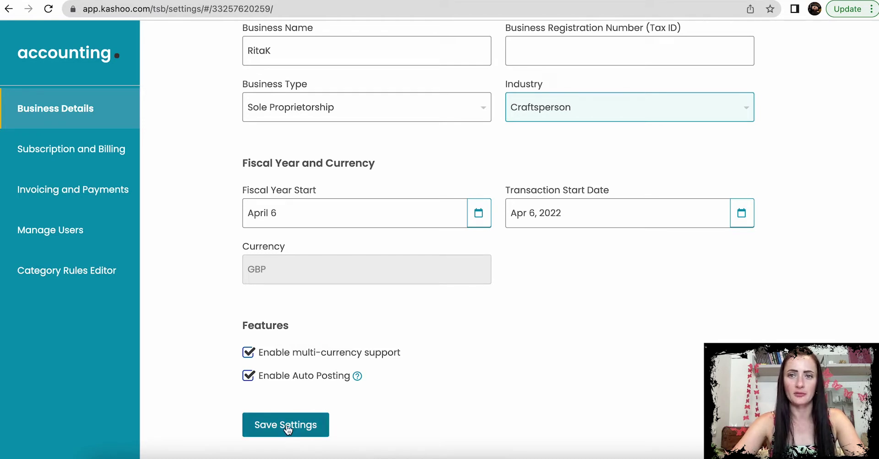
left_click(286, 428)
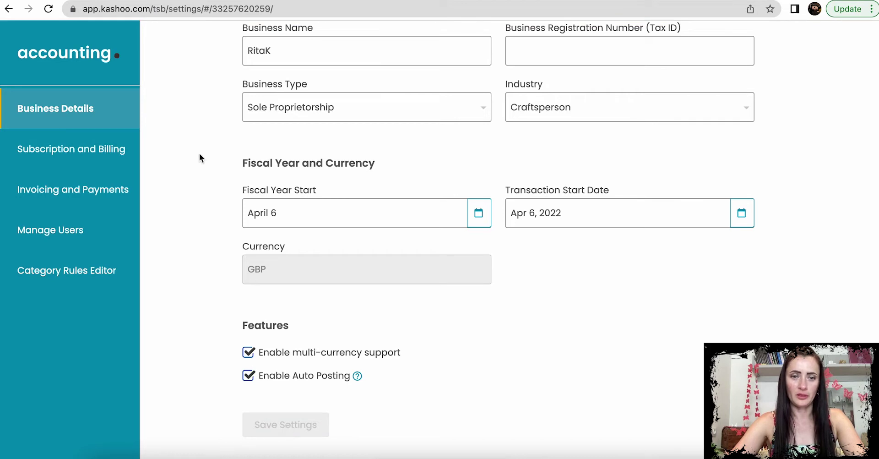
Step: Open the Subscription and Billing settings to view the 14-day free trial status
left_click(106, 157)
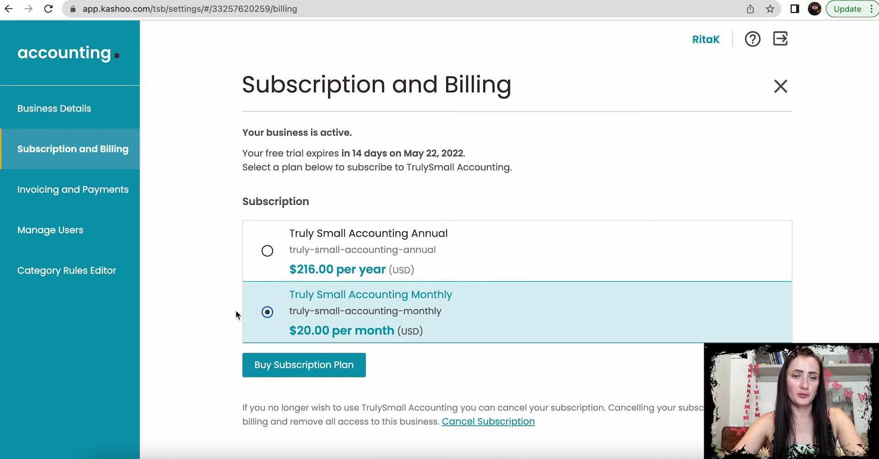
Step: Review Invoicing and Payments mailing address and additional details, then open Manage Users
left_click(101, 195)
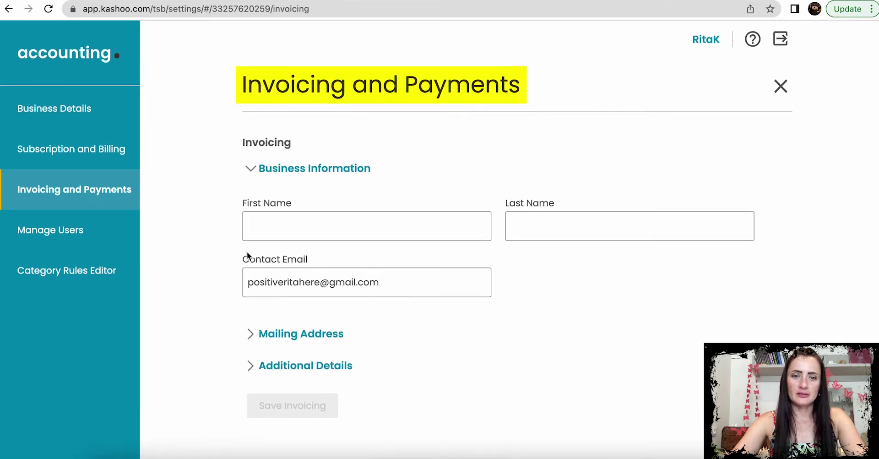
left_click(261, 334)
scroll(266, 339, "down", 1)
scroll(264, 338, "down", 5)
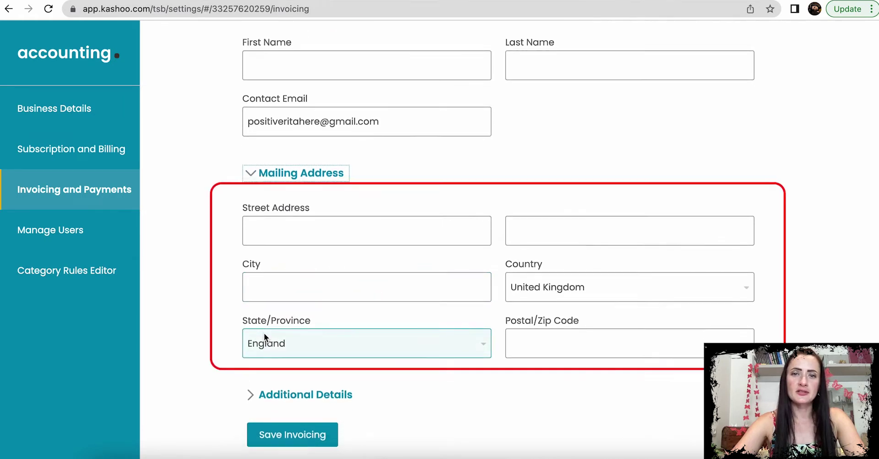
left_click(291, 388)
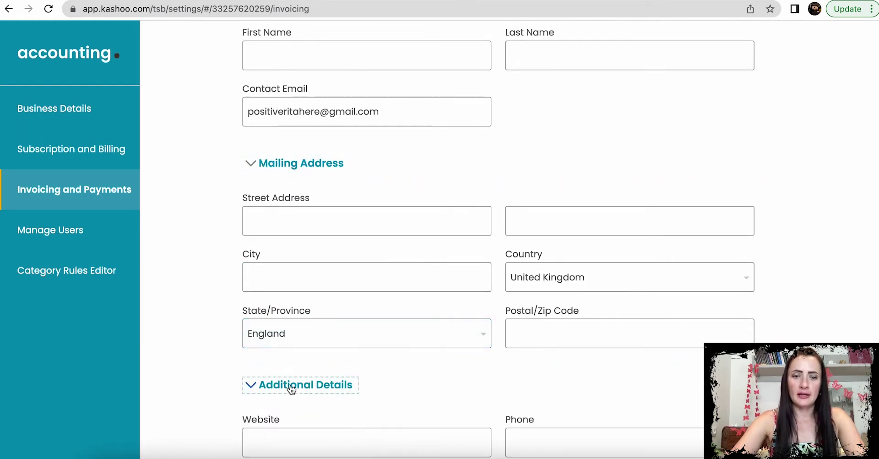
scroll(290, 387, "down", 5)
left_click(291, 384)
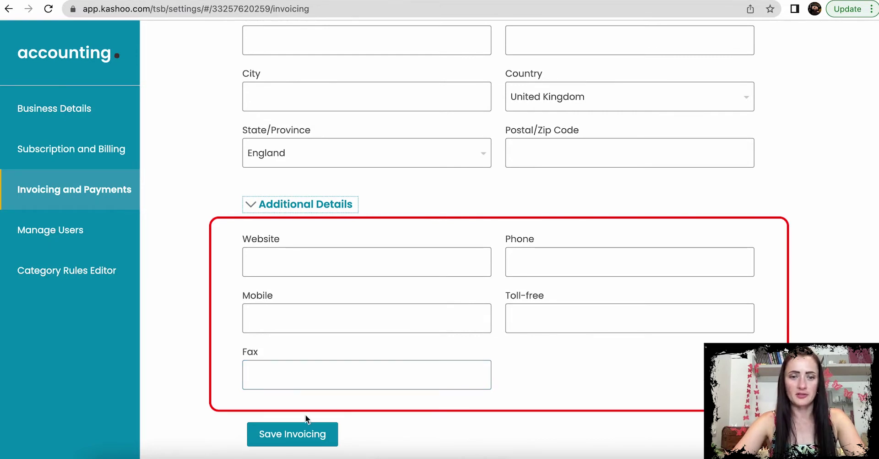
scroll(362, 314, "up", 7)
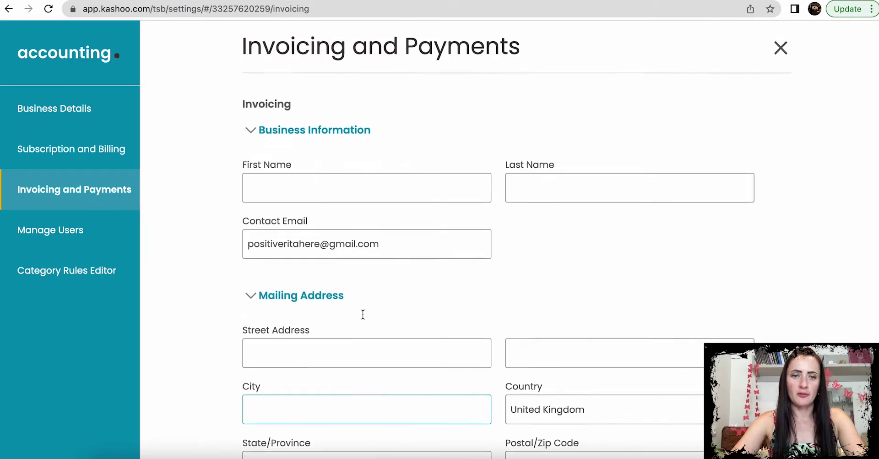
scroll(362, 314, "up", 1)
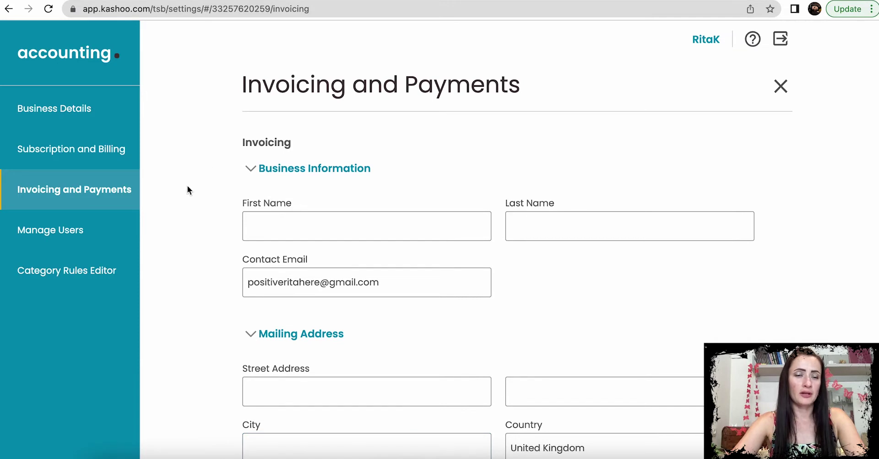
left_click(53, 238)
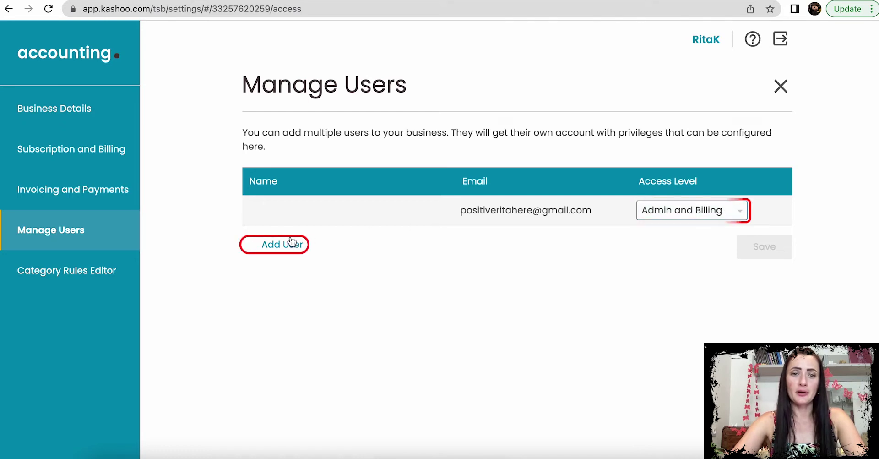
left_click(266, 245)
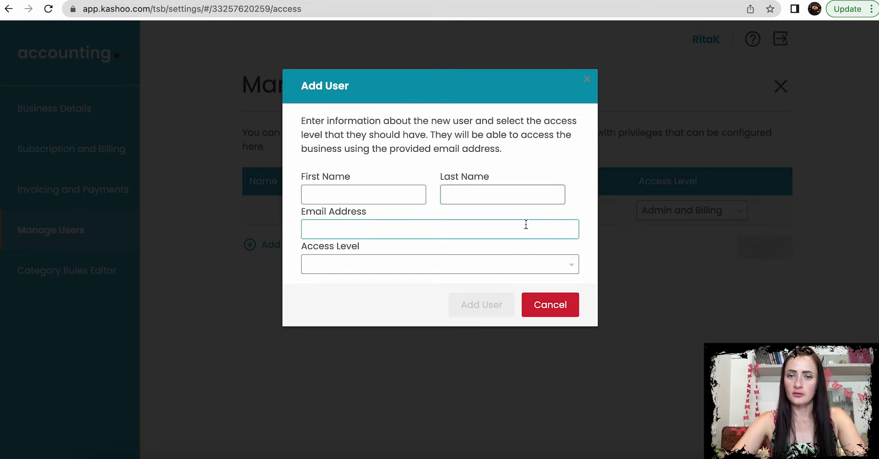
left_click(571, 270)
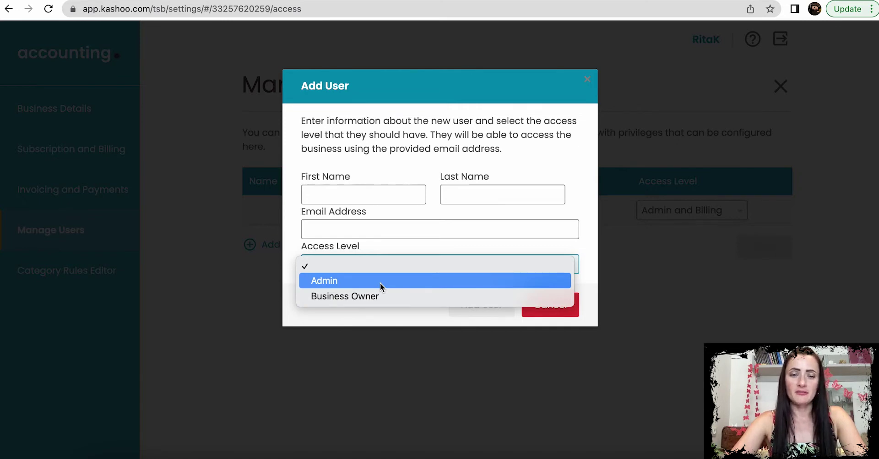
left_click(640, 299)
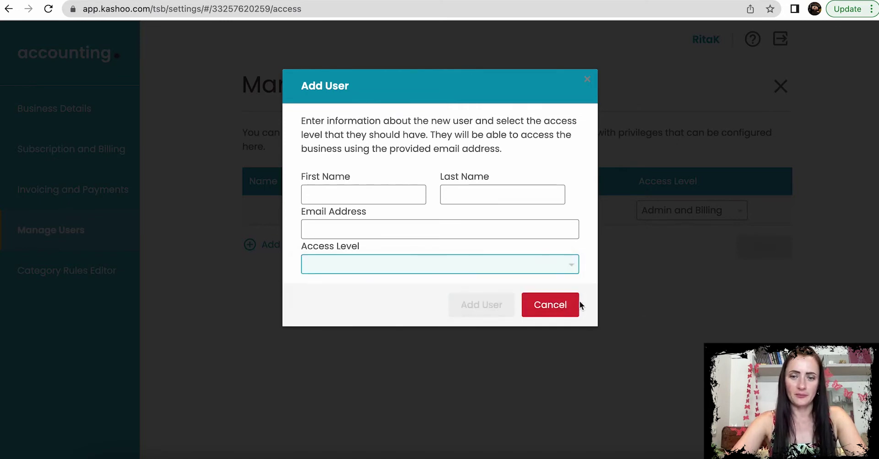
left_click(543, 306)
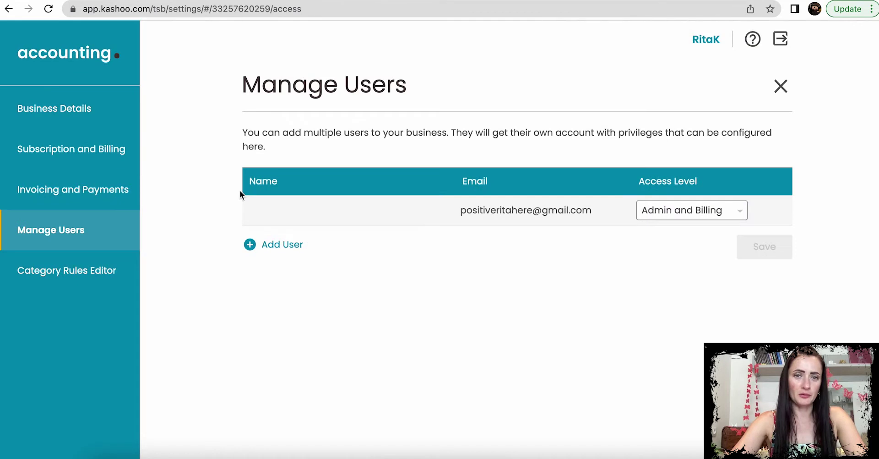
Step: View the empty Category Rules Editor, then close Settings to return to the Inbox
left_click(74, 274)
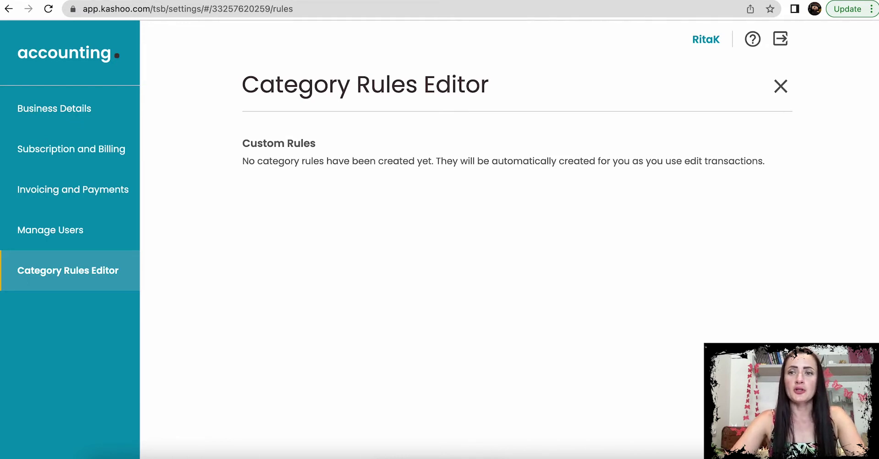
left_click(780, 86)
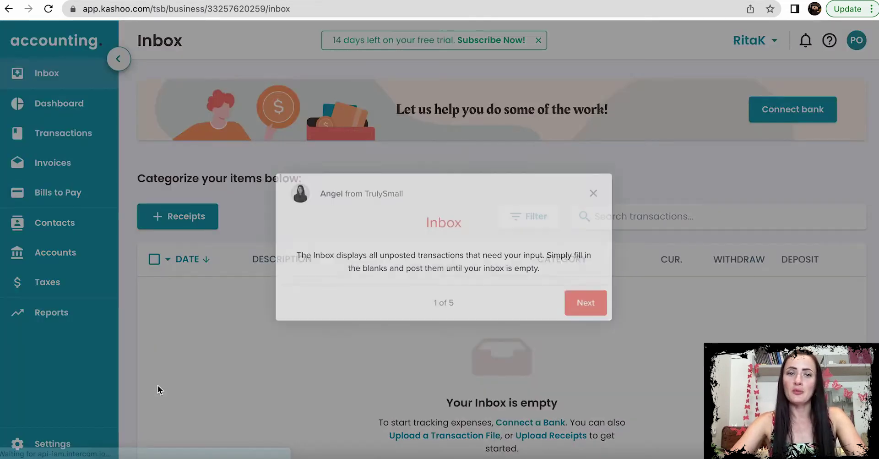
Step: Dismiss the Inbox tour popup and go to the empty Contacts page
left_click(593, 193)
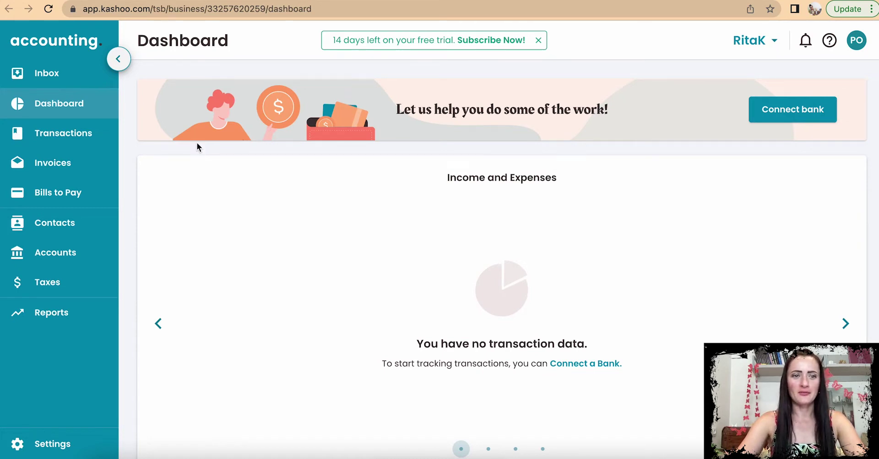
left_click(58, 228)
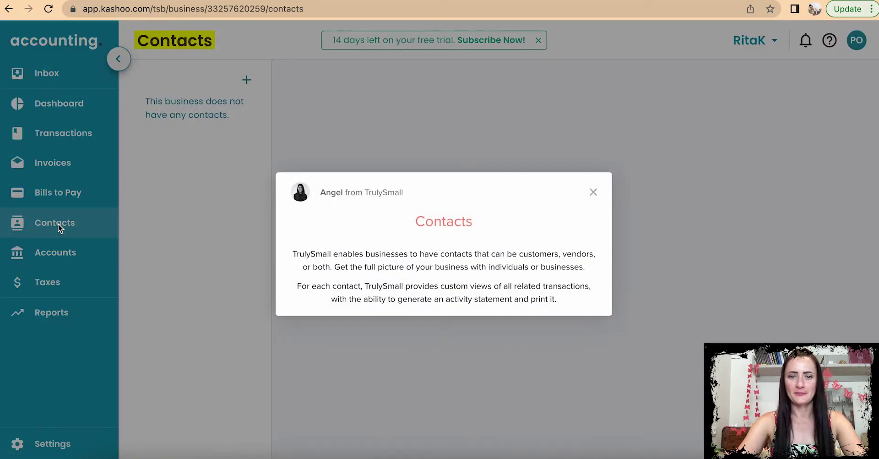
Step: Close the Contacts intro popup and open the company-or-individual choice for a new contact
left_click(593, 192)
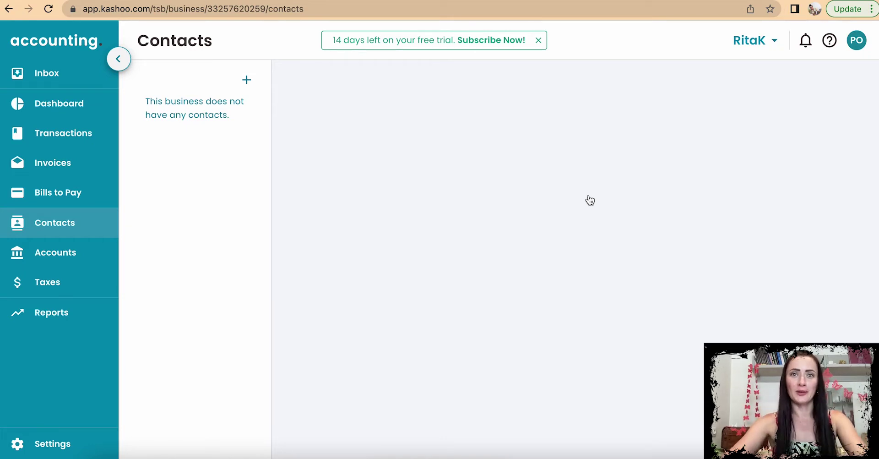
left_click(248, 81)
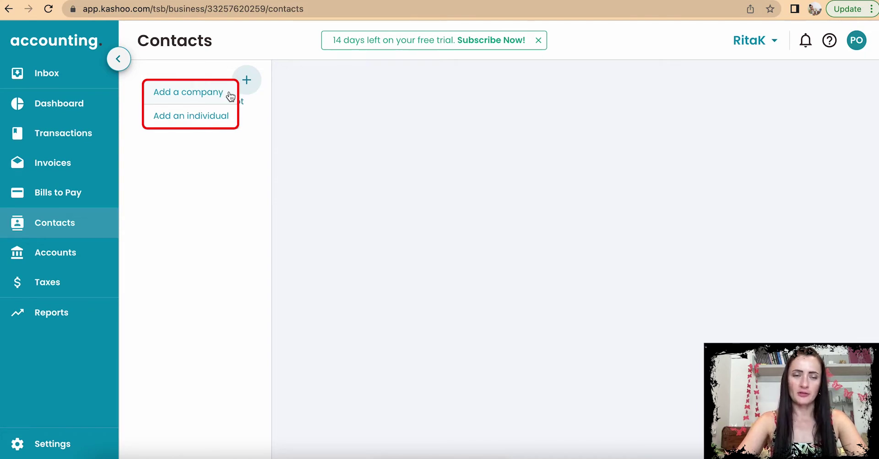
Step: Start a company contact named 'Local shop Ltd' and reveal its address fields
left_click(219, 97)
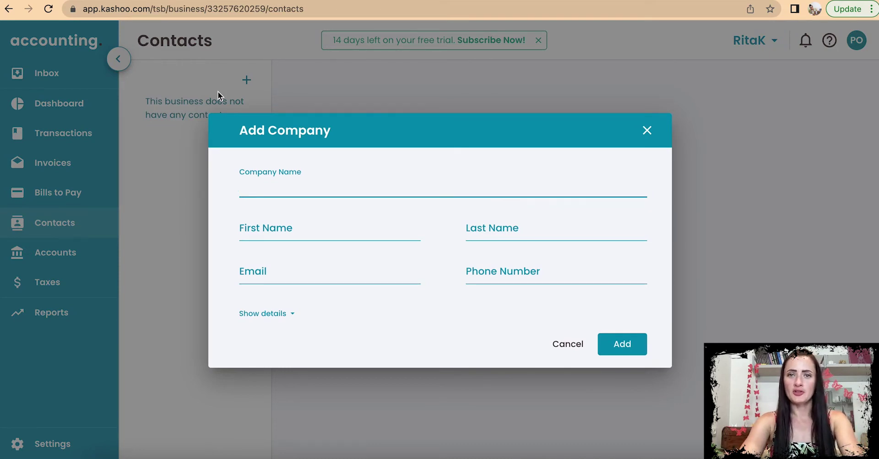
type("L")
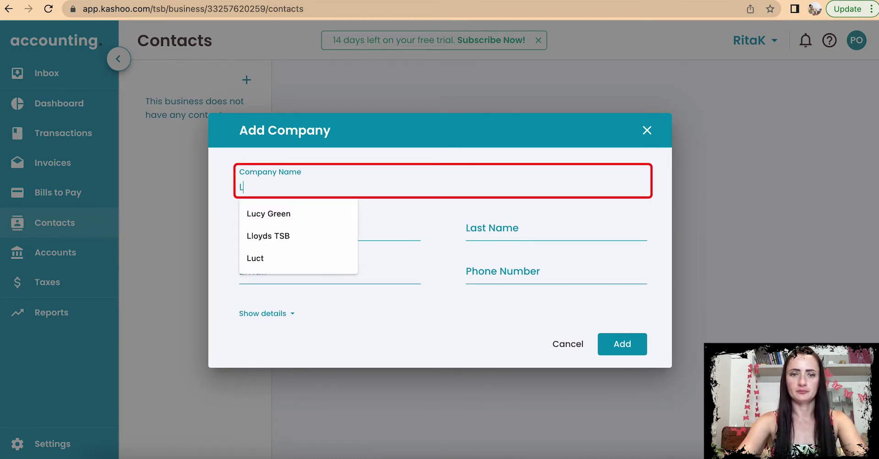
type("ocal sho")
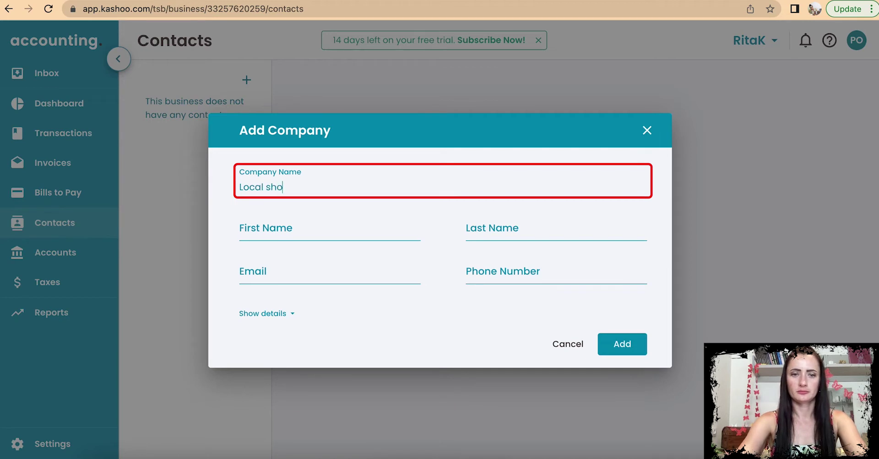
type("p Ltd")
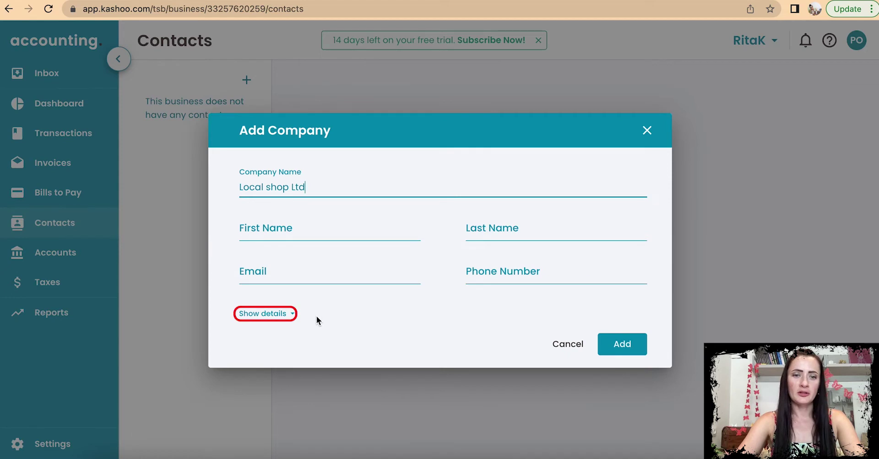
left_click(286, 314)
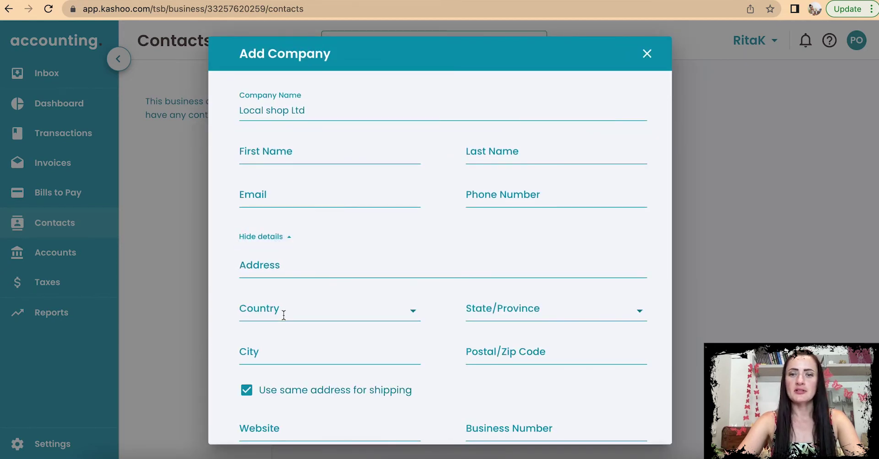
scroll(344, 301, "down", 2)
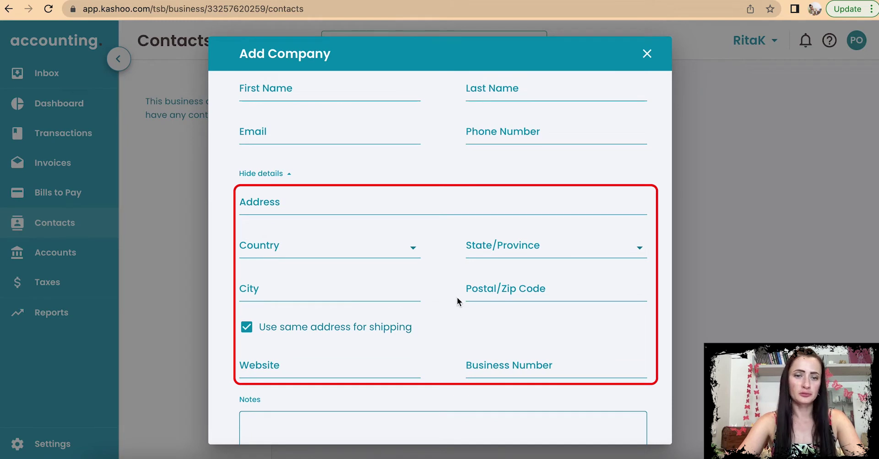
scroll(377, 346, "down", 2)
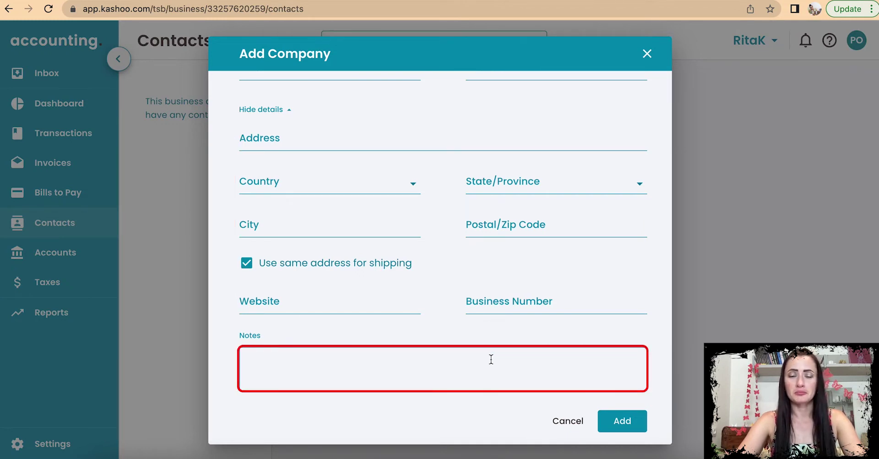
scroll(491, 359, "up", 3)
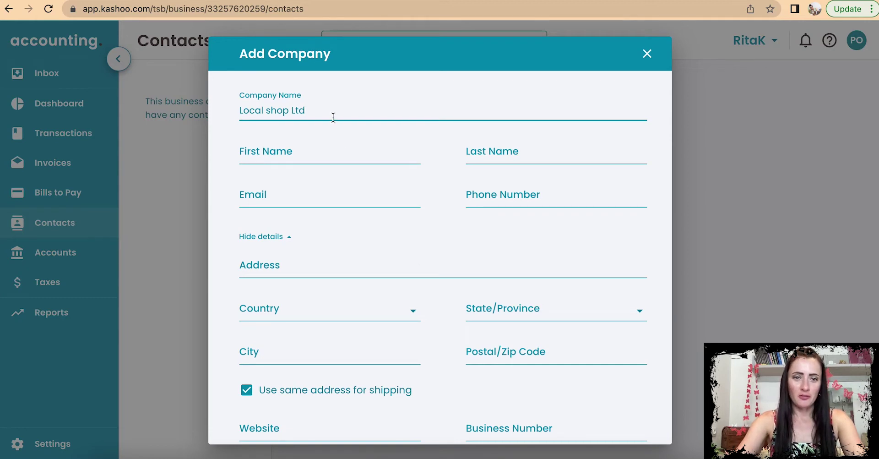
Step: Enter address Local street, United Kingdom, England, postcode LL12 3L, London, and save the contact
left_click(307, 268)
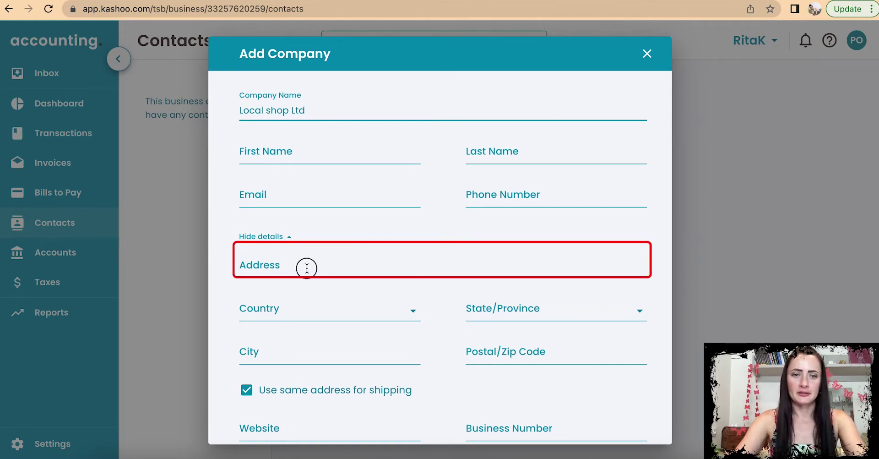
type("Loc")
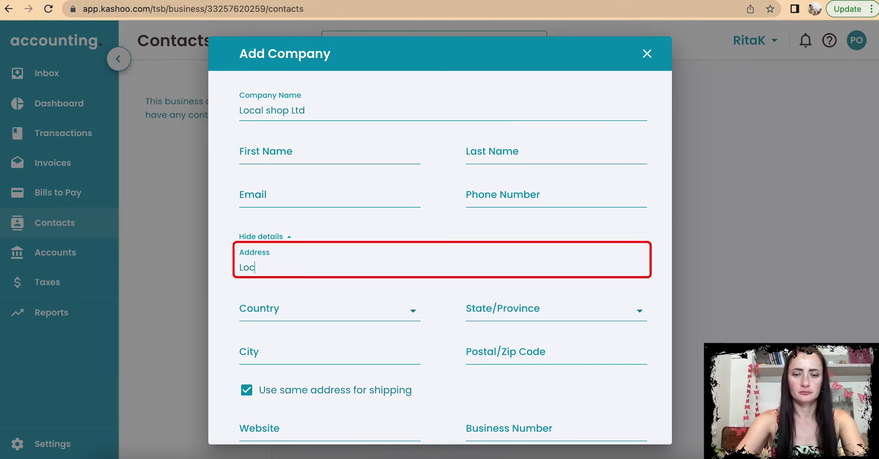
type("al street")
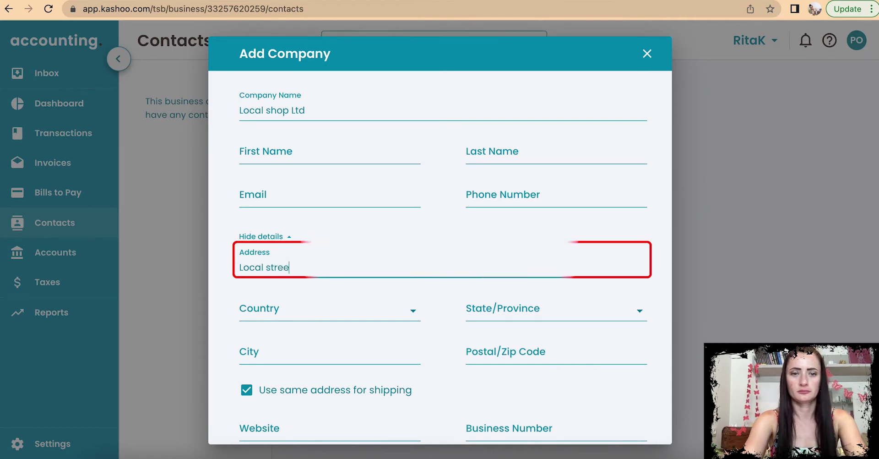
left_click(329, 314)
left_click(330, 205)
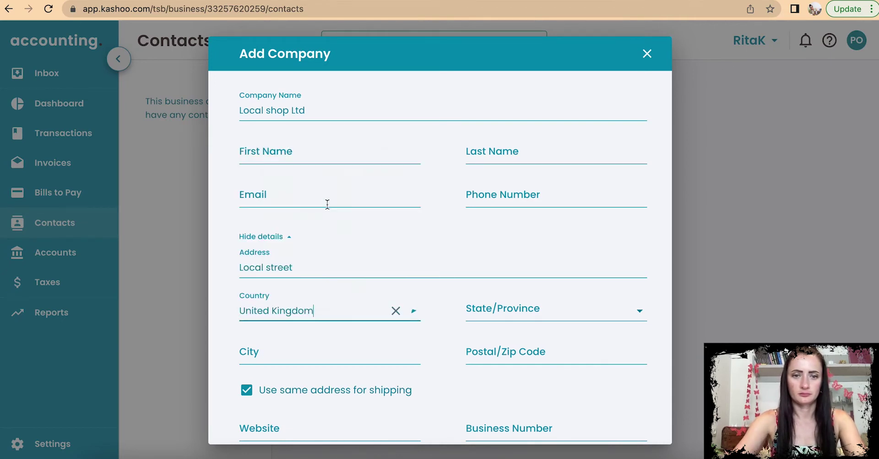
left_click(481, 308)
left_click(490, 339)
left_click(501, 349)
type("LL12 3L")
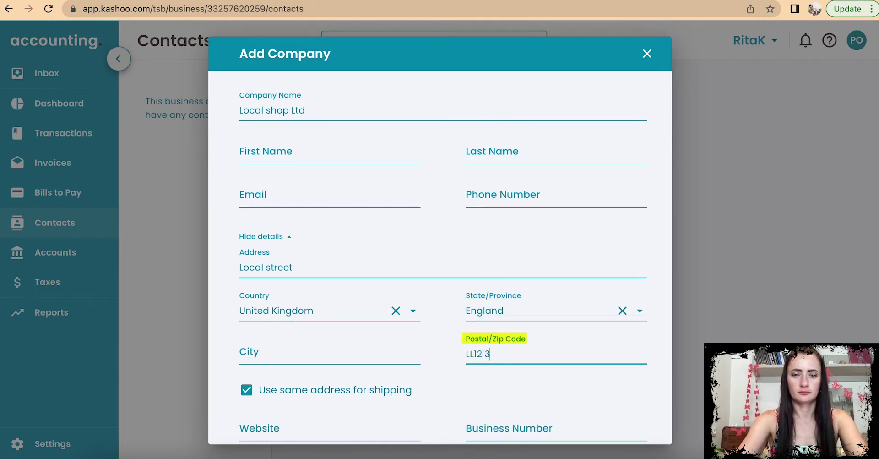
scroll(559, 399, "down", 2)
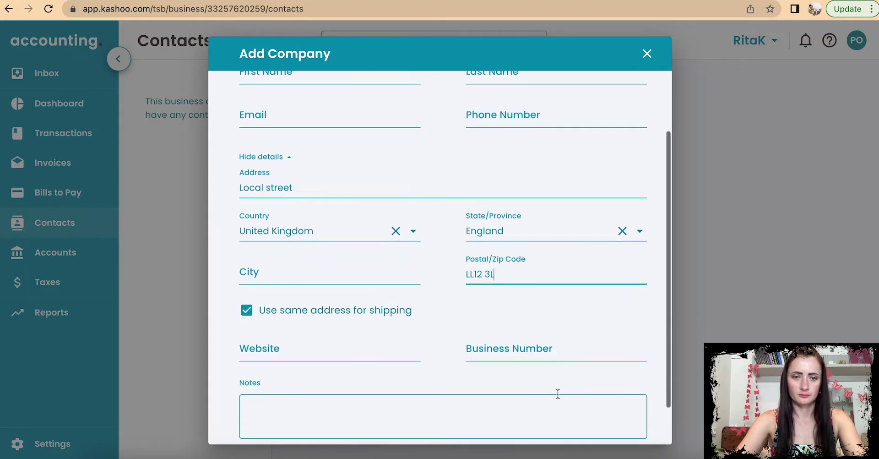
left_click(364, 276)
type("London")
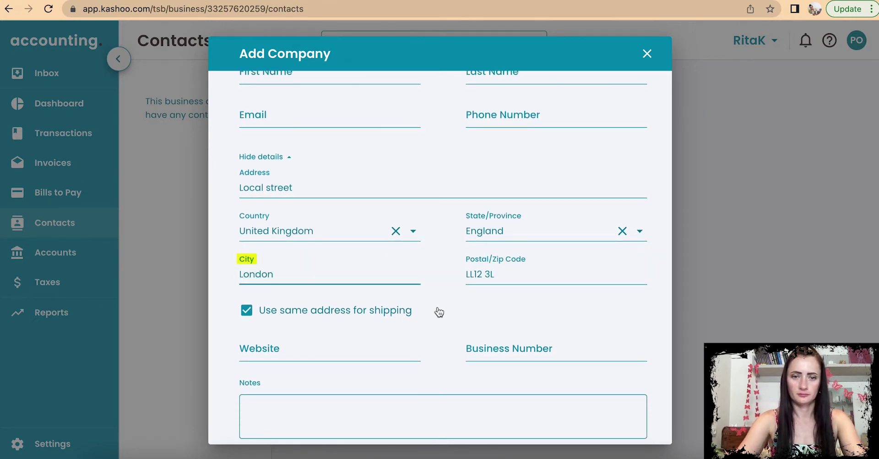
scroll(438, 312, "down", 2)
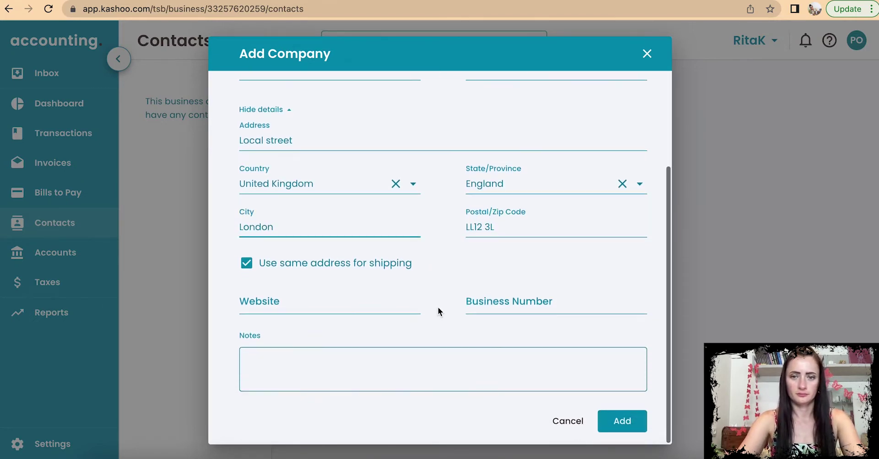
left_click(632, 425)
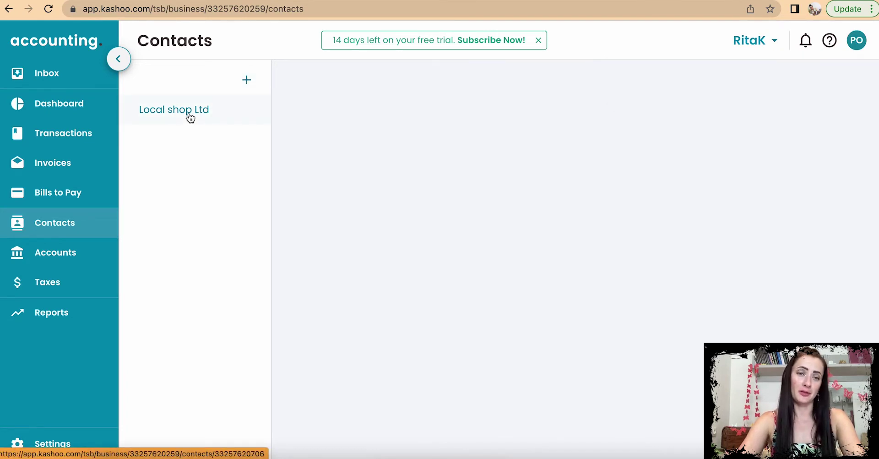
Step: Add company contact 'Events Ltd' with street Happy street and country United Kingdom
left_click(252, 82)
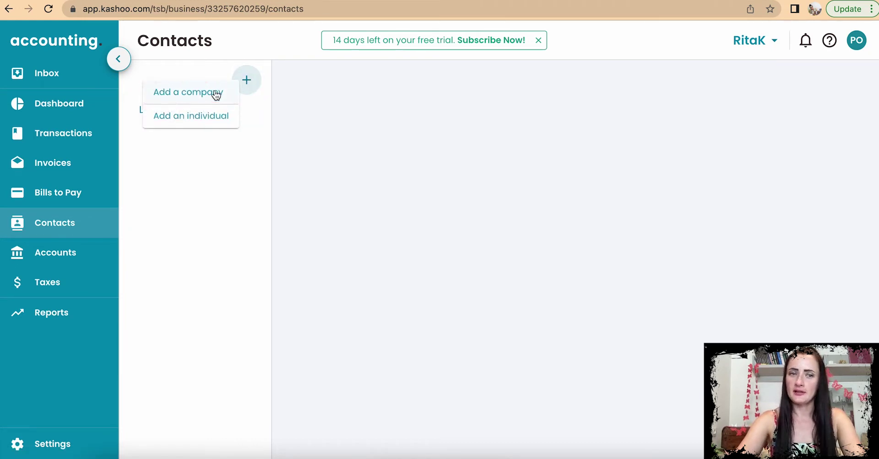
left_click(216, 93)
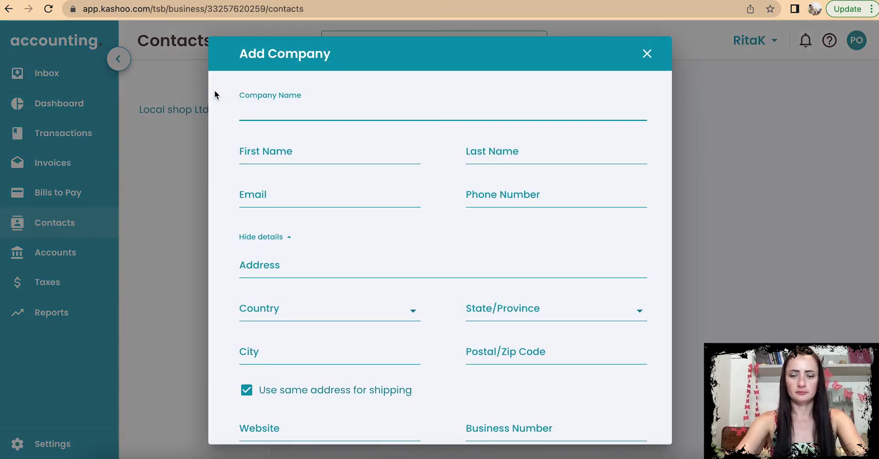
type("Ev")
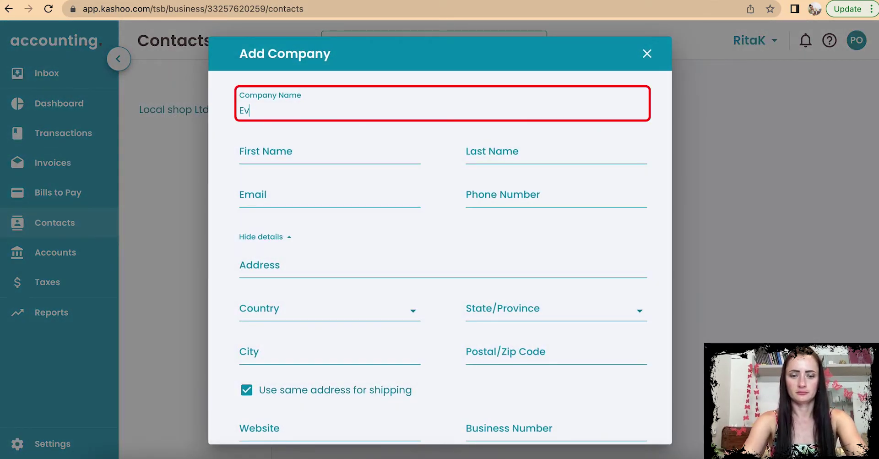
type("ents")
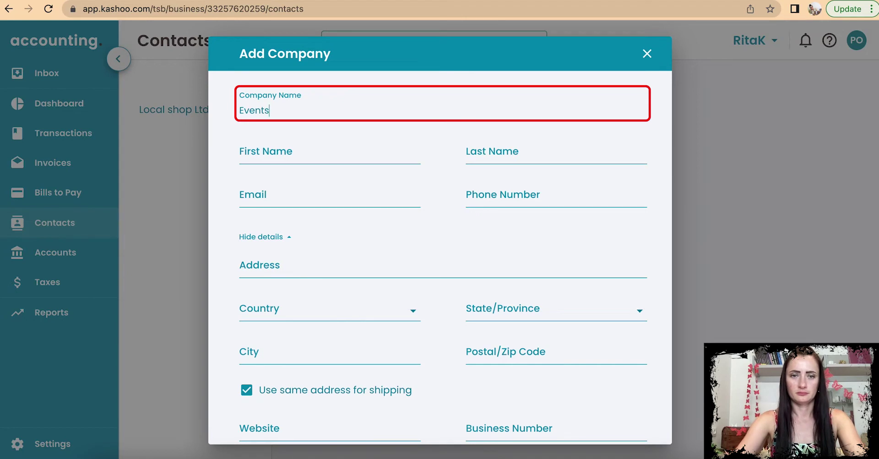
type(" Ltd")
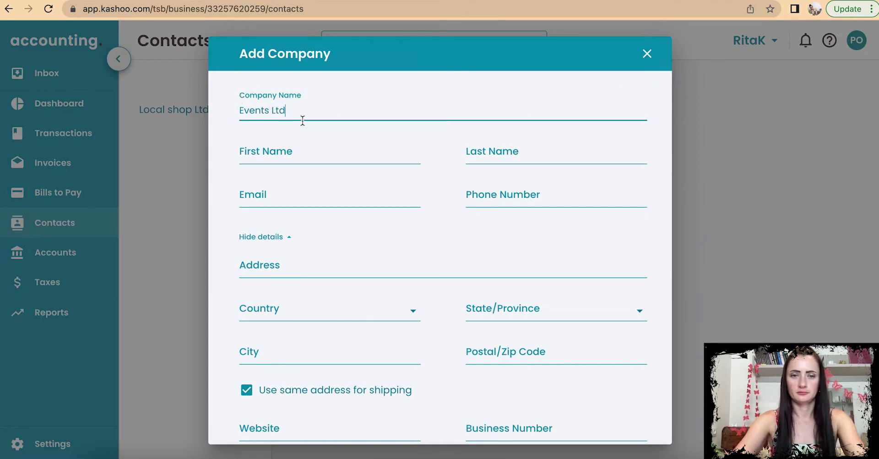
scroll(394, 253, "down", 2)
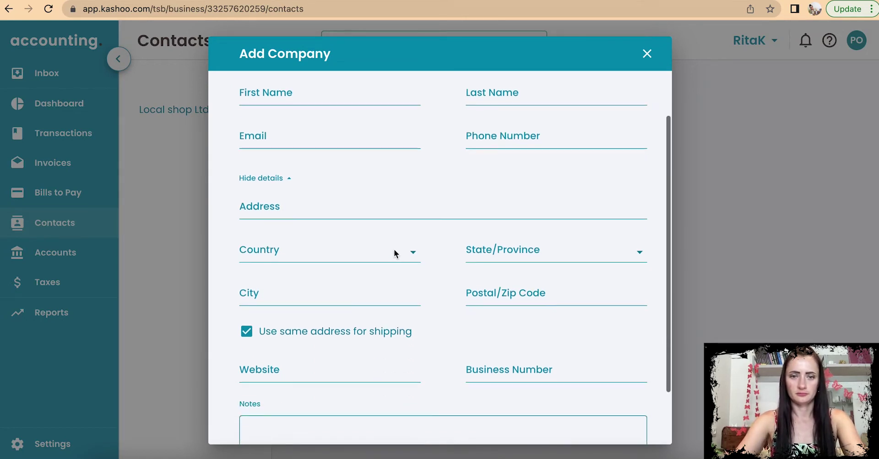
left_click(323, 205)
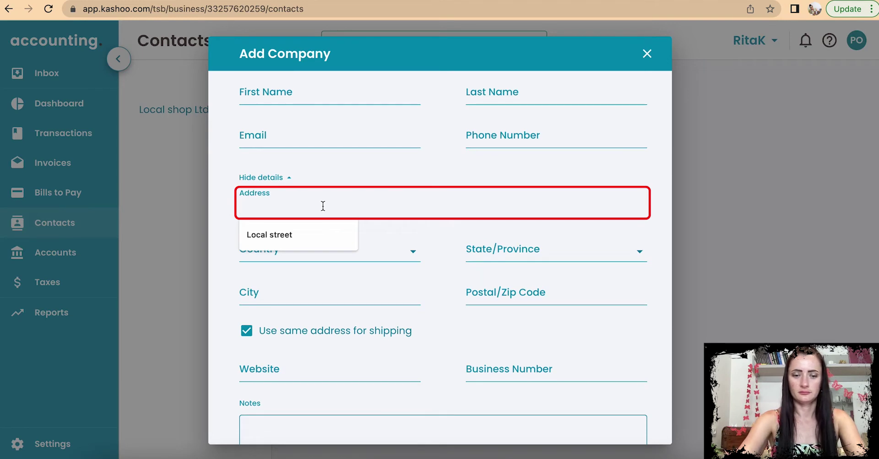
type("Happy street")
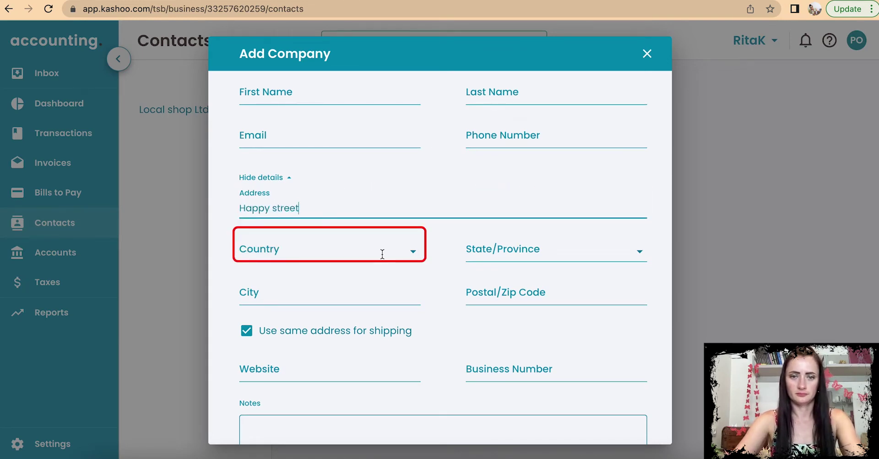
left_click(388, 252)
left_click(329, 342)
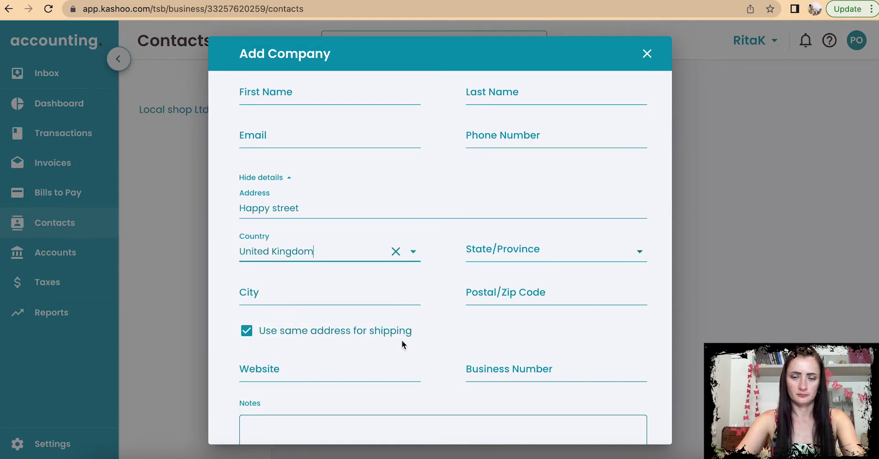
scroll(462, 341, "down", 3)
left_click(635, 422)
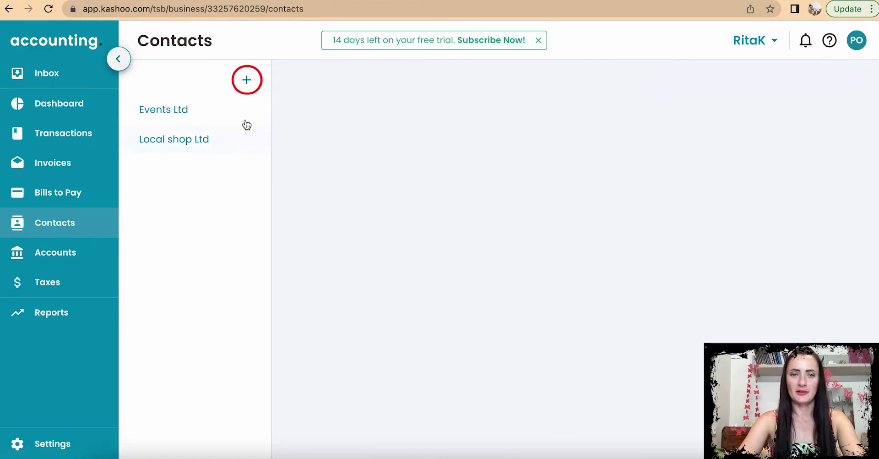
left_click(245, 82)
Step: Save an individual contact after entering the person's first name, last name and e-mail address
left_click(237, 116)
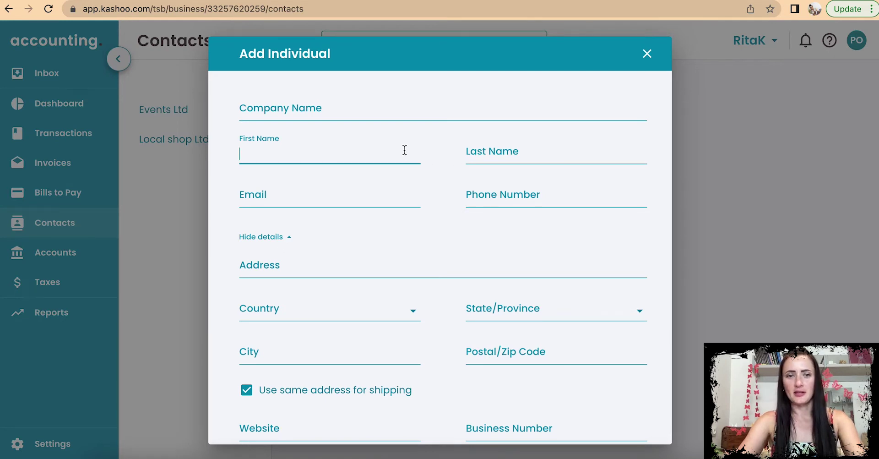
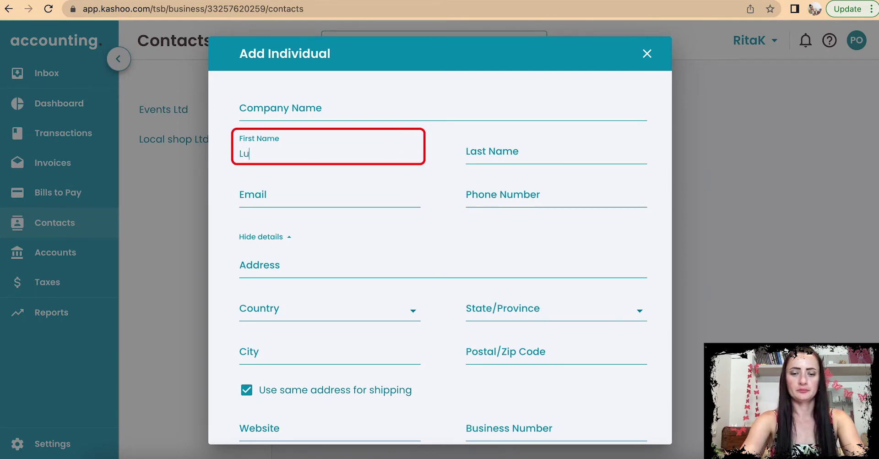
left_click(587, 135)
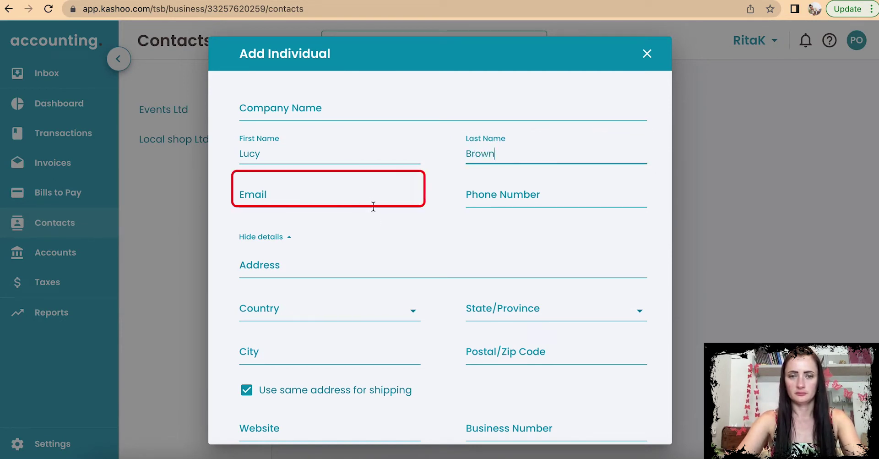
left_click(370, 197)
left_click(359, 218)
scroll(408, 250, "down", 1)
scroll(550, 367, "down", 2)
left_click(627, 427)
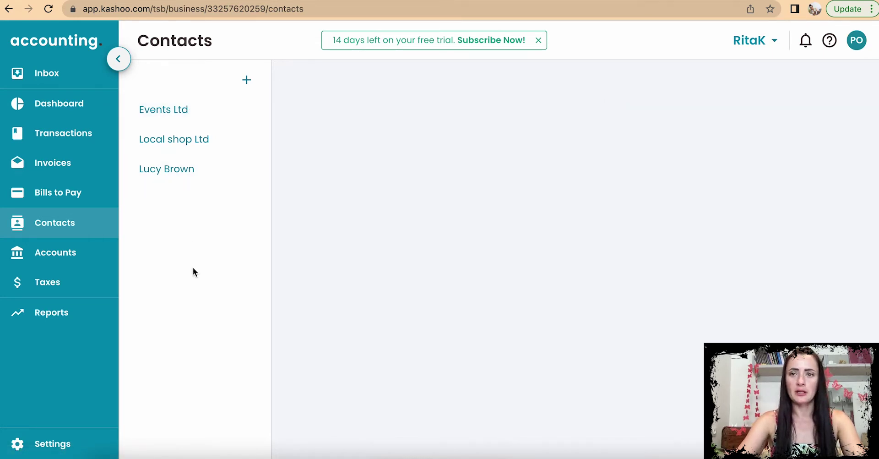
Step: Add company contact 'Green Ltd' at Green street, United Kingdom, postcode 0032 30
left_click(247, 80)
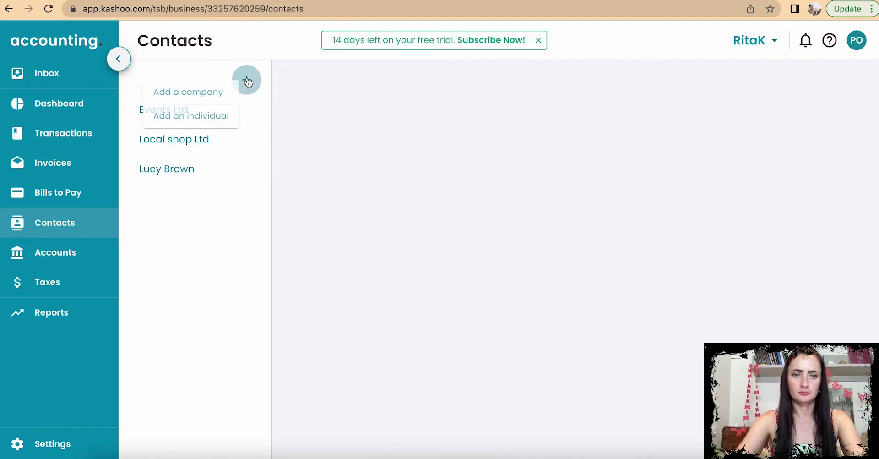
left_click(224, 90)
type("Green Ltd")
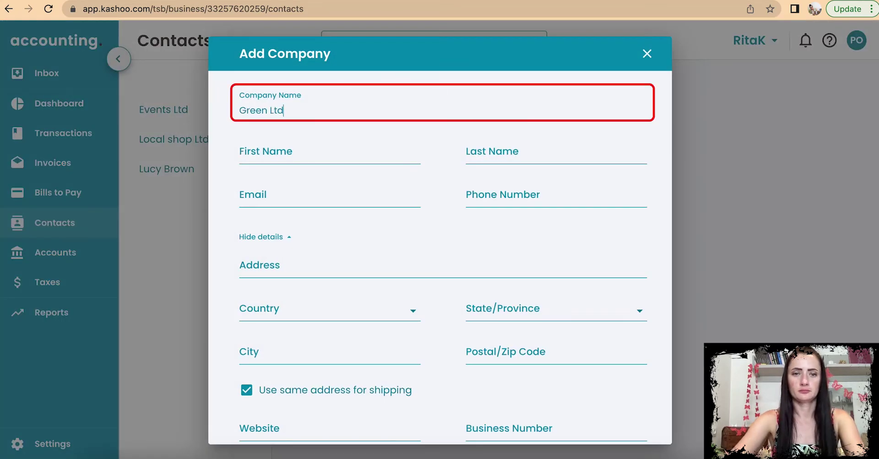
scroll(343, 143, "down", 3)
left_click(344, 142)
type("Green street")
left_click(357, 180)
left_click(275, 271)
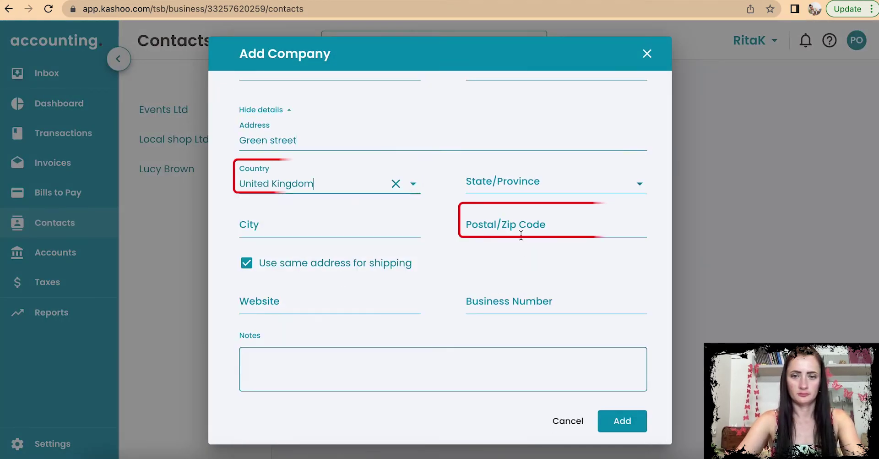
left_click(521, 232)
type("0032 30")
left_click(623, 420)
Step: Add another individual contact with the person's first and last name
left_click(245, 78)
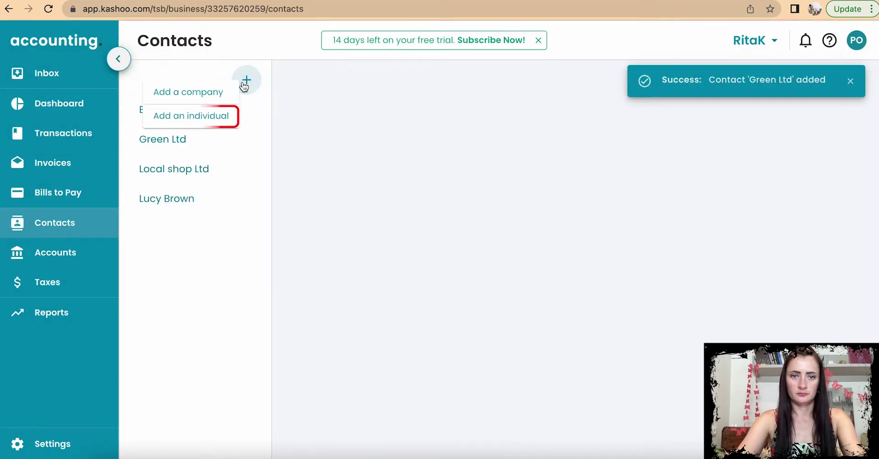
left_click(211, 118)
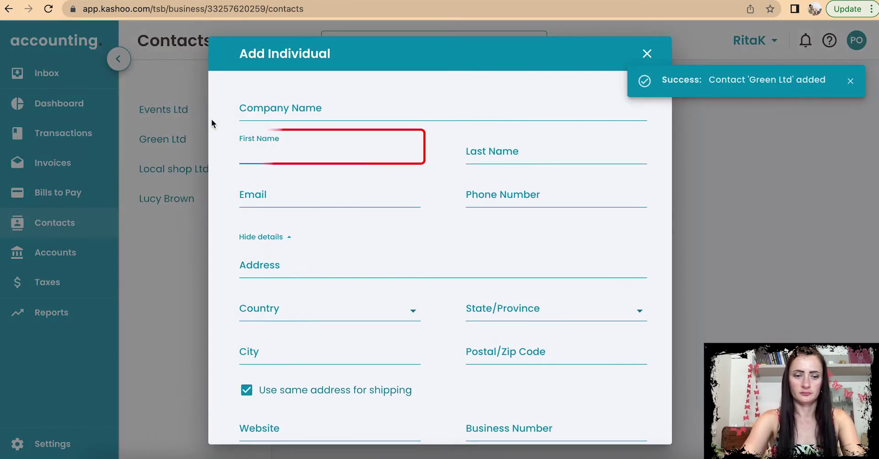
type("Alex")
left_click(489, 151)
type("Wi")
scroll(623, 216, "down", 3)
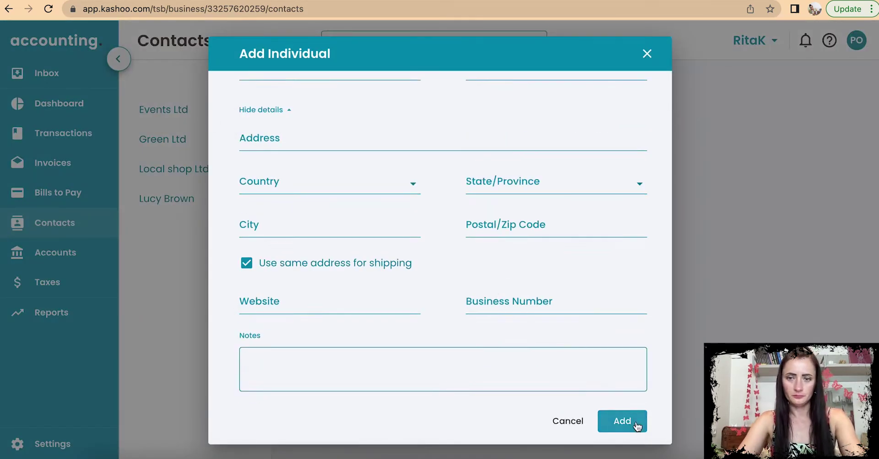
left_click(622, 421)
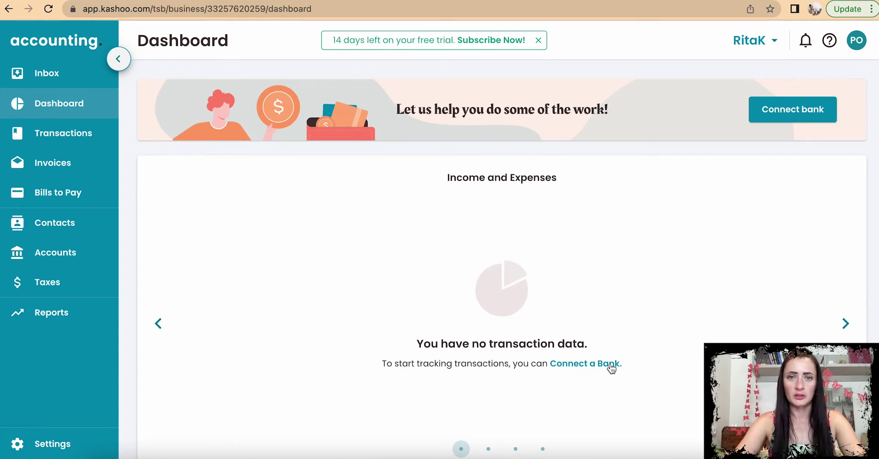
Step: Go to the Accounts page from the left sidebar
left_click(88, 257)
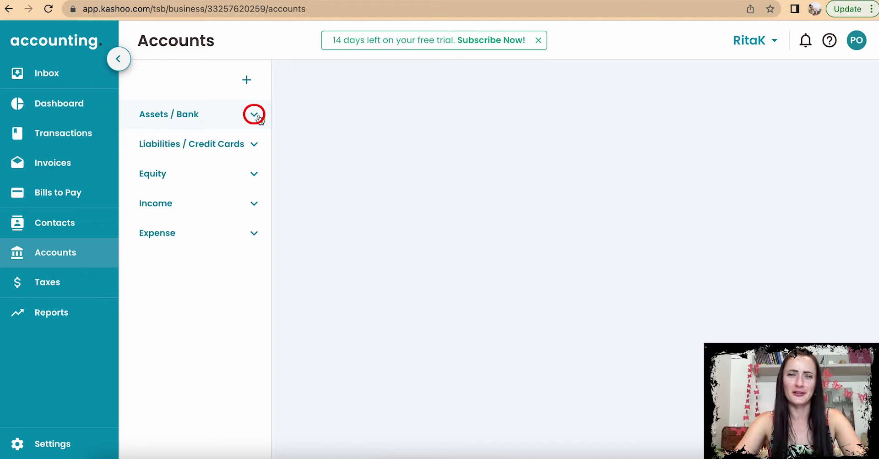
Step: Expand Assets / Bank, preview the add-from-bank-file upload and its file types, then close it
left_click(255, 115)
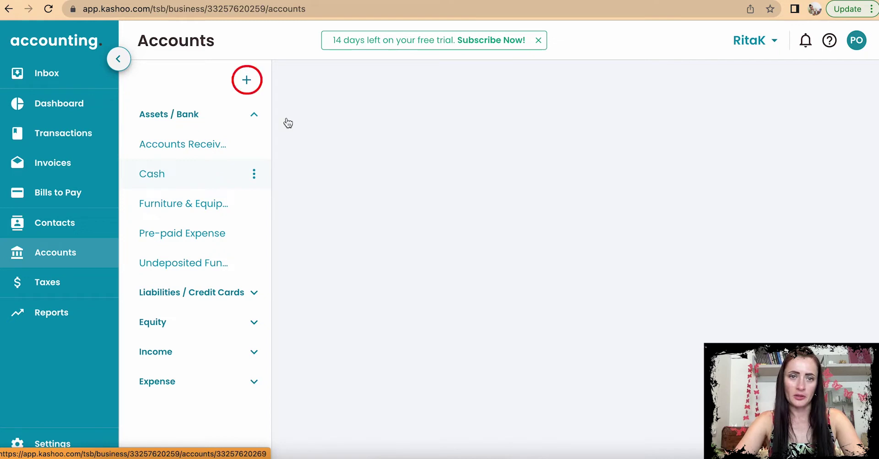
left_click(246, 83)
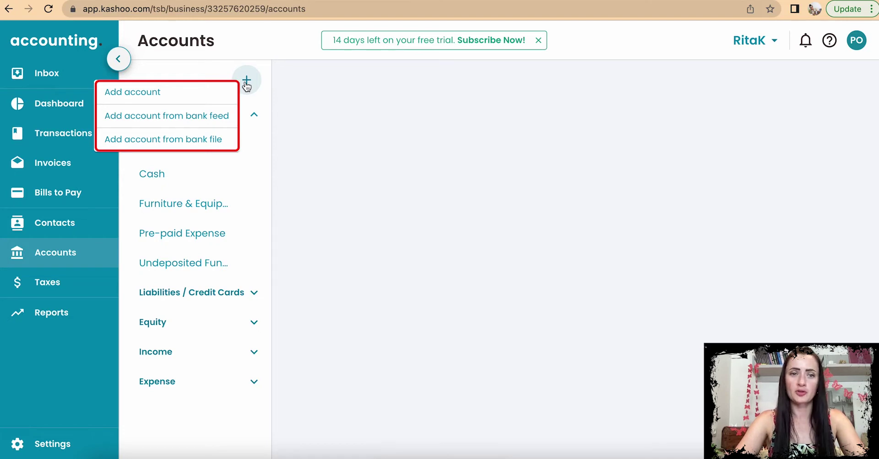
left_click(200, 143)
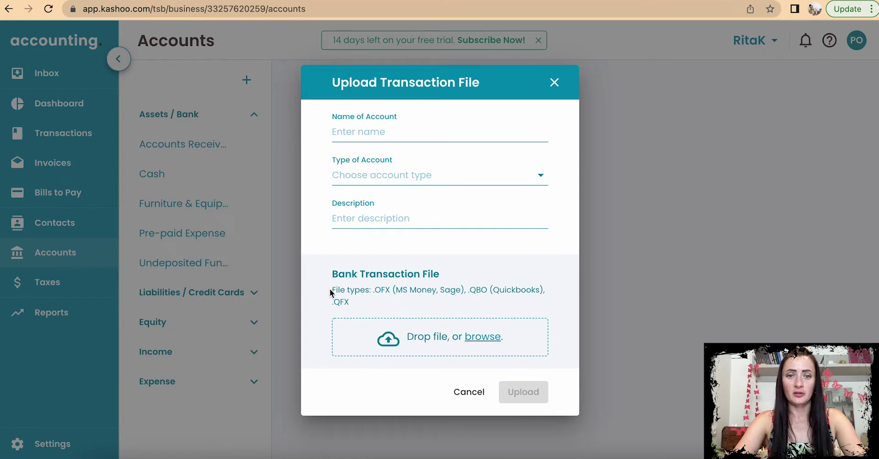
left_click_drag(332, 289, 369, 290)
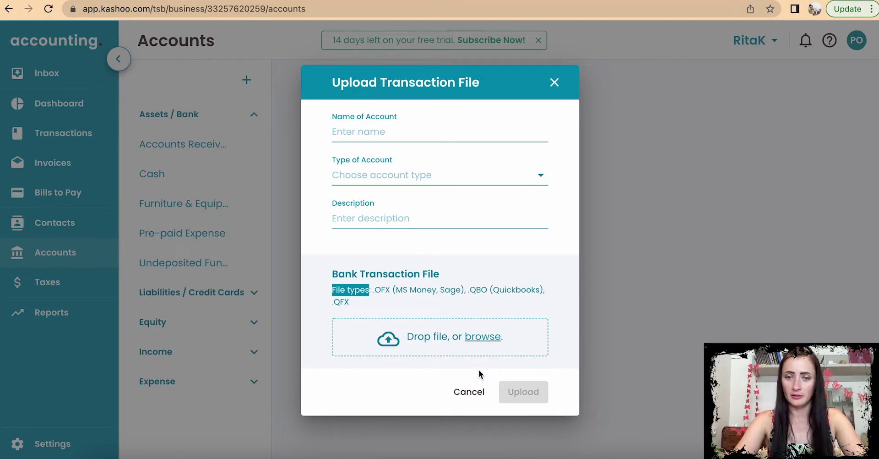
left_click(557, 80)
left_click(246, 80)
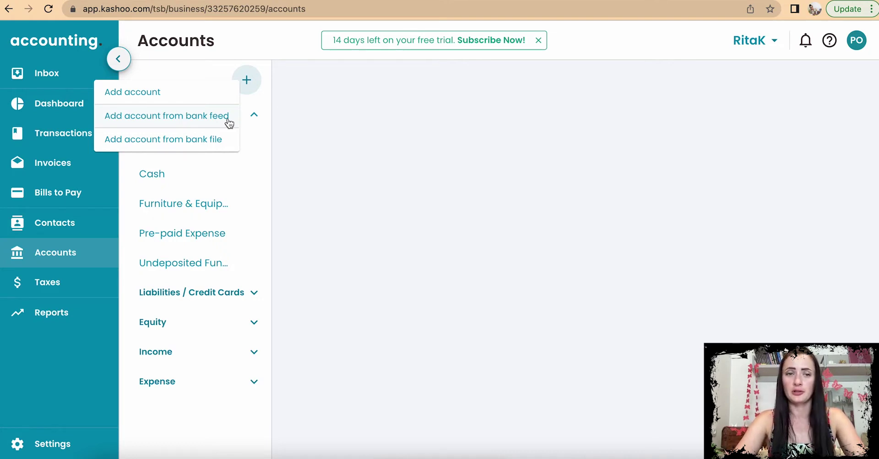
Step: Start a manual account named 'Bank' with account type Bank
left_click(220, 94)
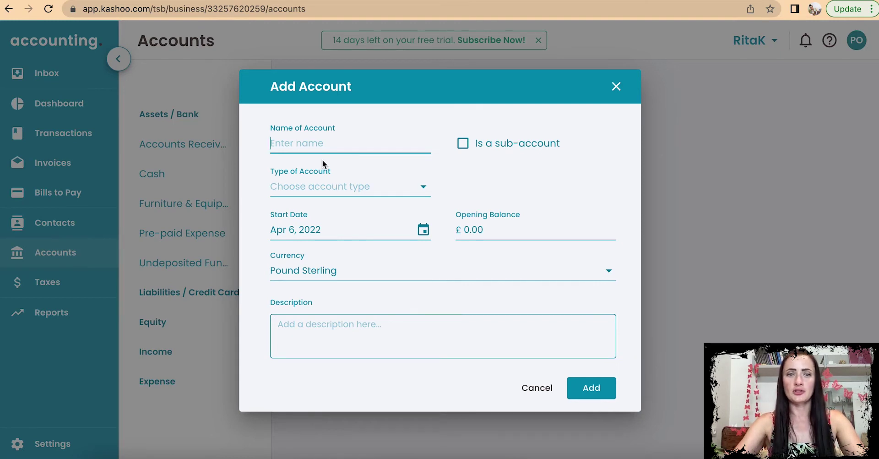
type("Bank")
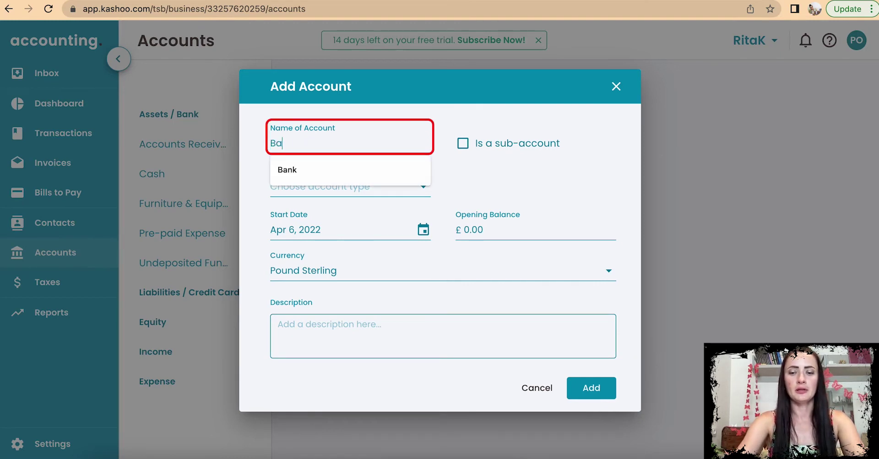
left_click(346, 191)
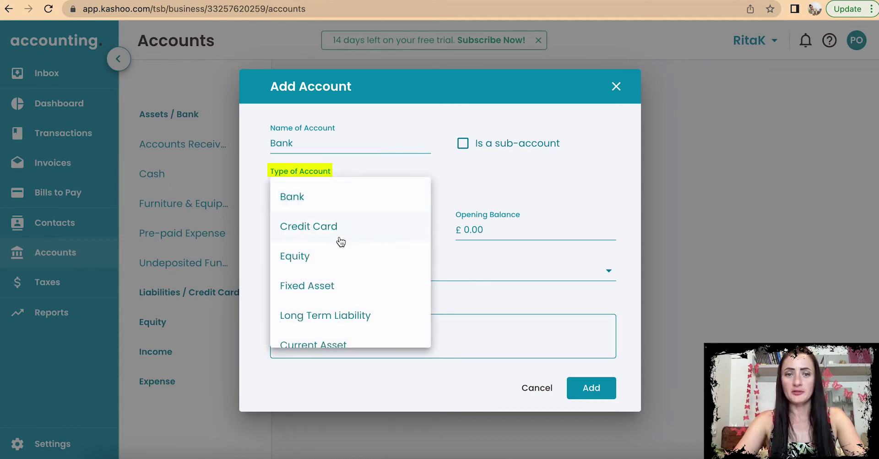
scroll(339, 236, "down", 2)
scroll(340, 236, "down", 2)
scroll(340, 237, "up", 5)
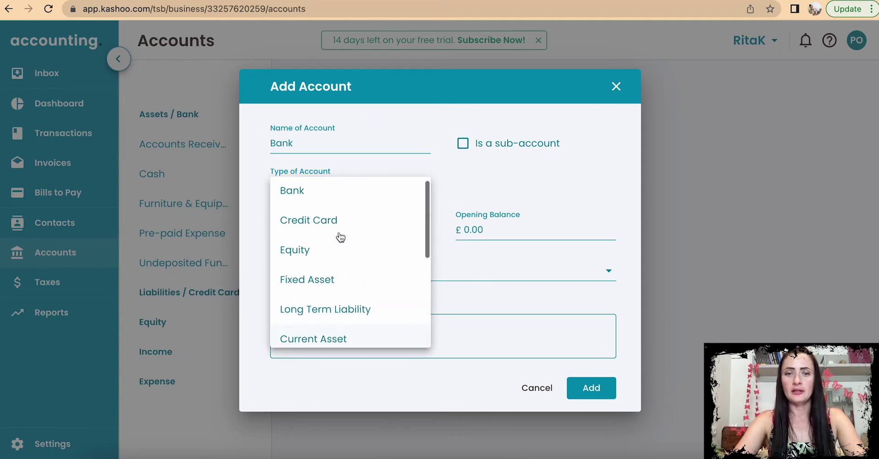
left_click(339, 198)
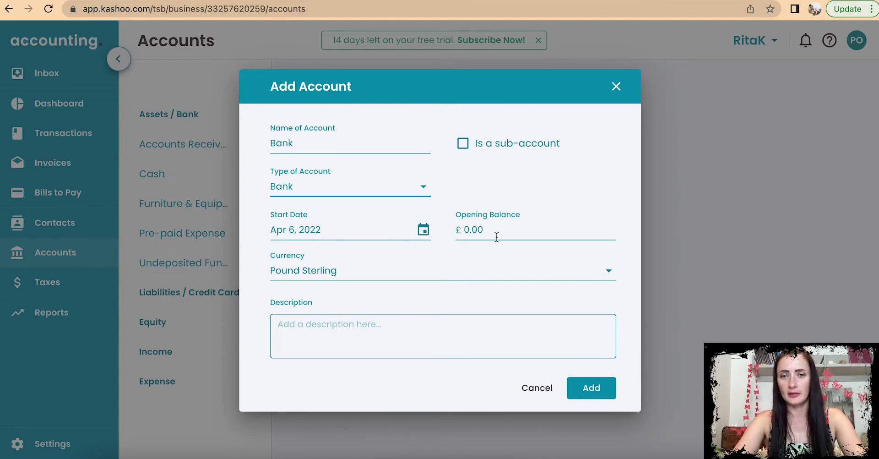
Step: Add the description 'Bank Account', create the account, and view its details
left_click(452, 238)
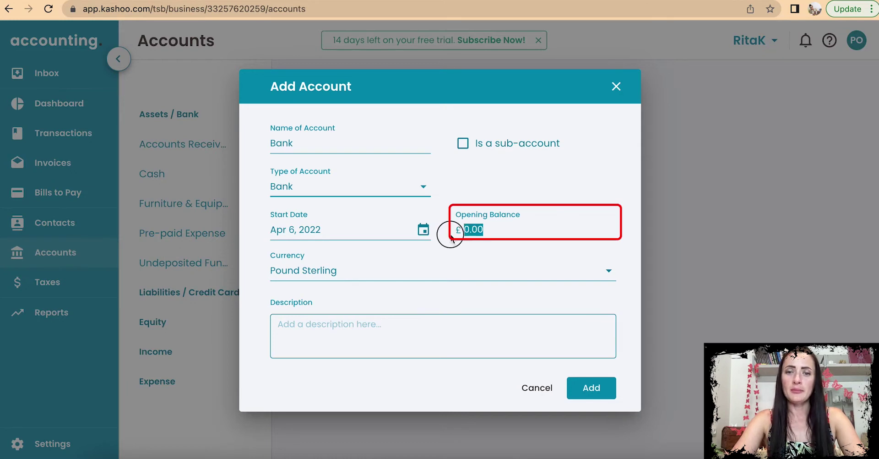
left_click(519, 233)
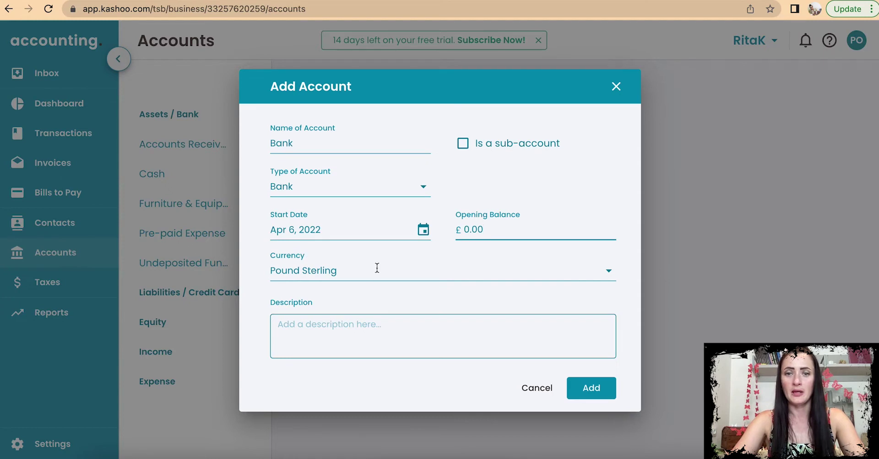
left_click(329, 333)
type("Bank Account")
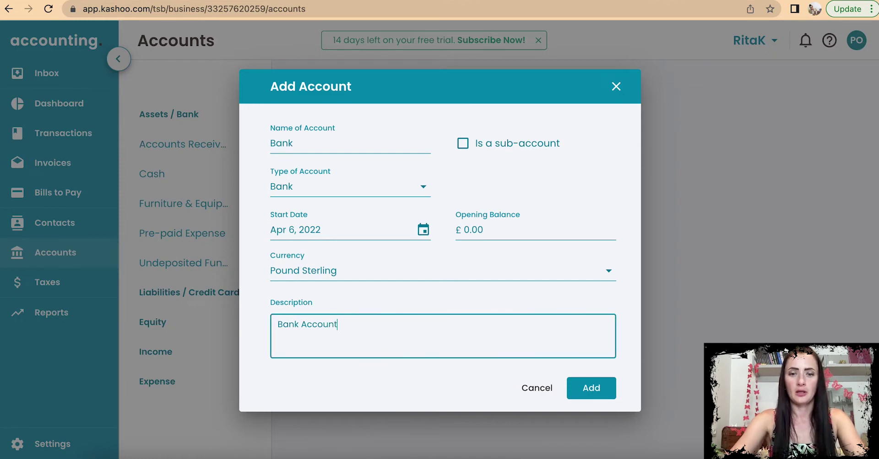
left_click(601, 391)
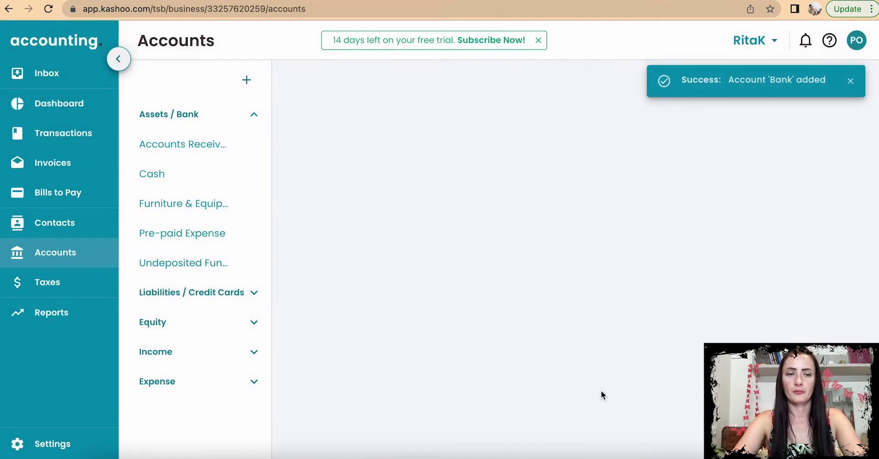
left_click(183, 178)
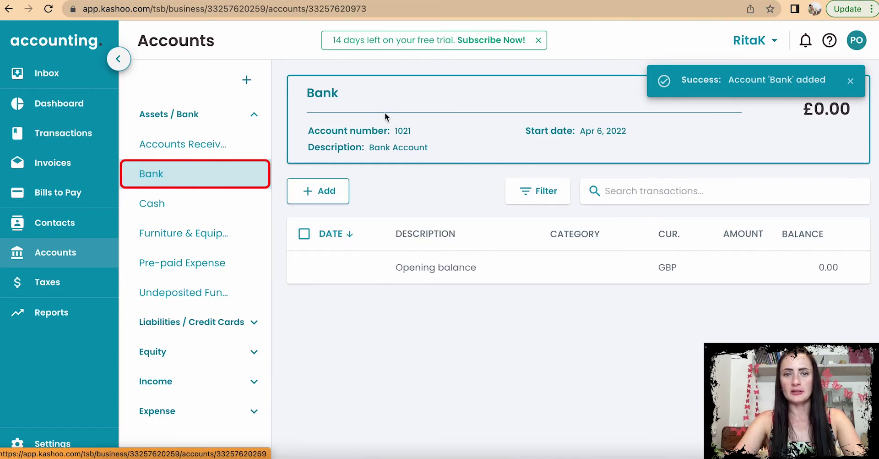
Step: Dismiss the confirmation and start a new Bank-type account named 'Bank - EUR'
left_click(850, 81)
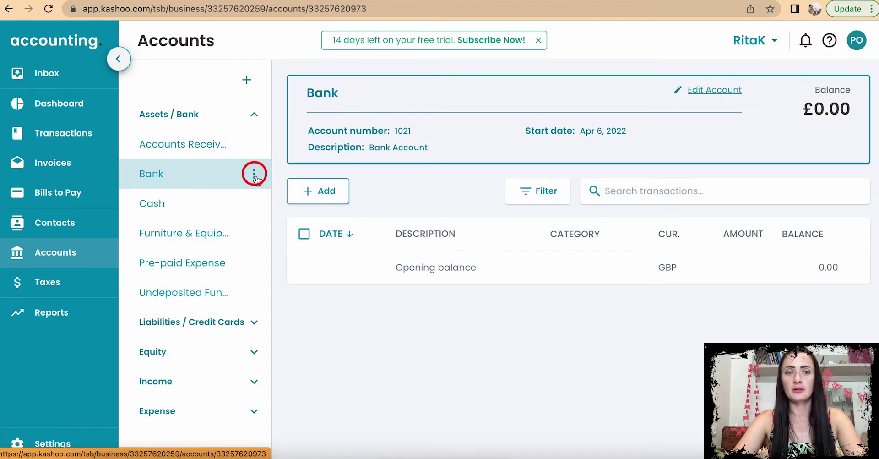
left_click(255, 176)
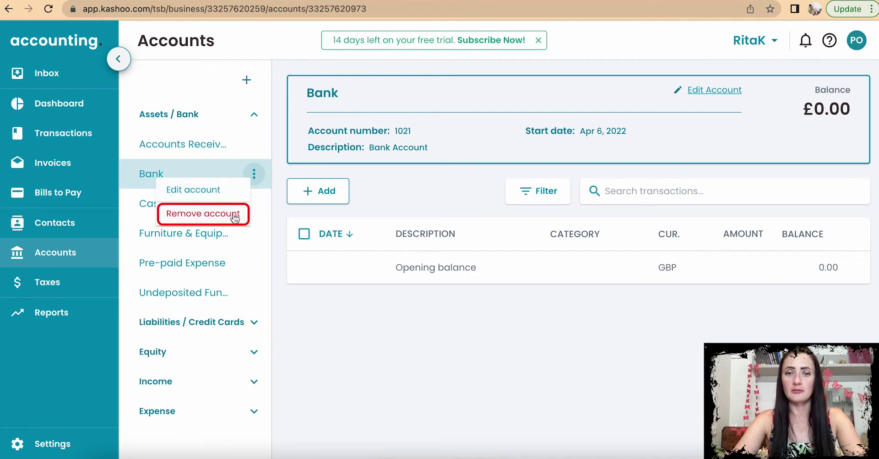
left_click(282, 175)
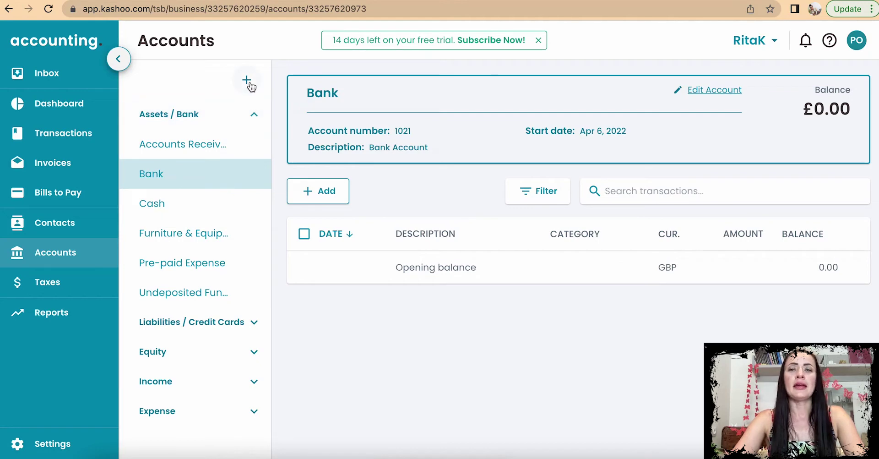
left_click(248, 82)
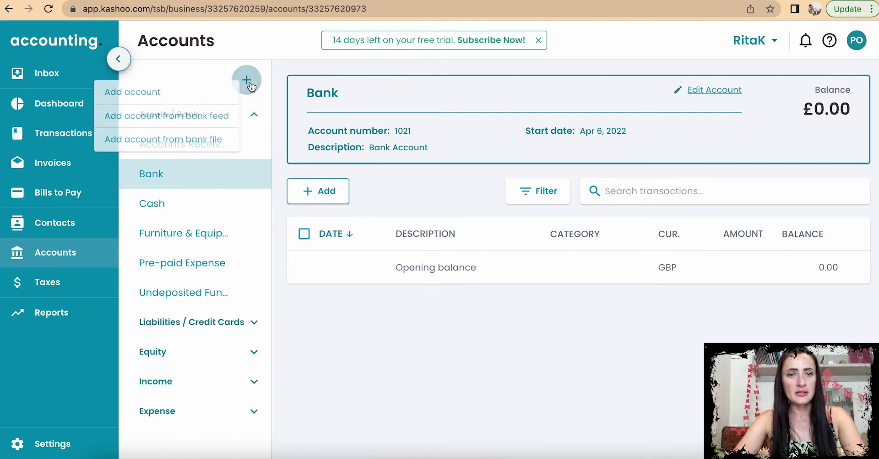
left_click(209, 88)
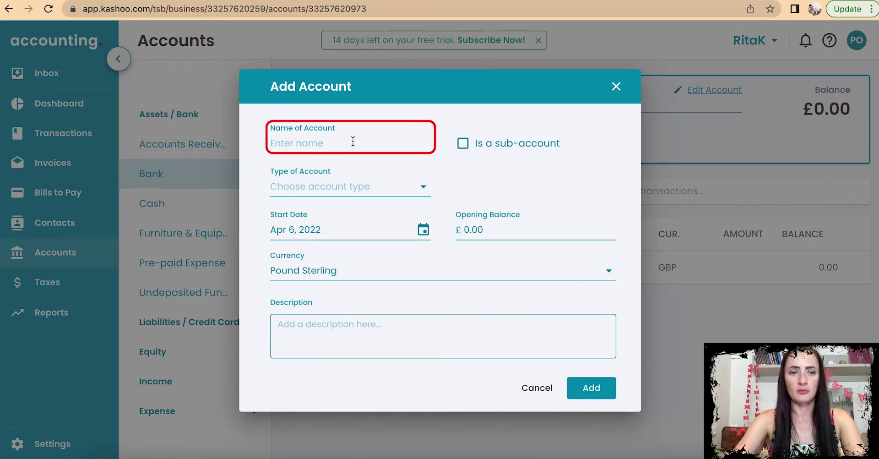
type("Bank - EU")
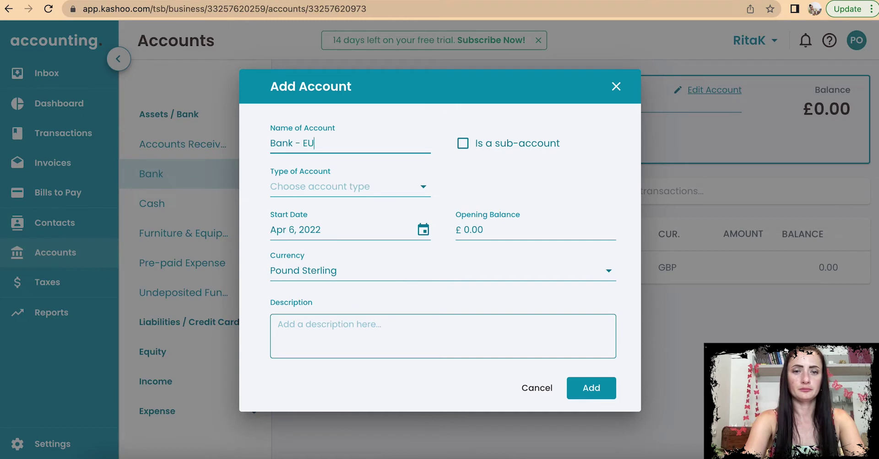
left_click(385, 201)
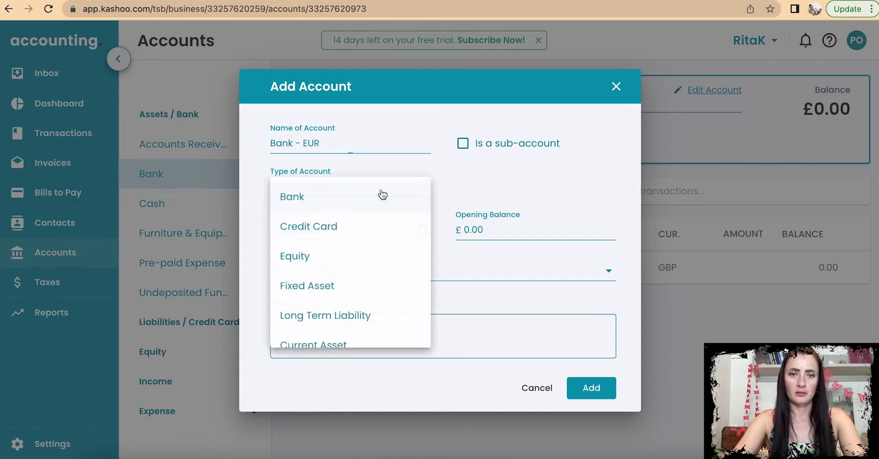
left_click(329, 201)
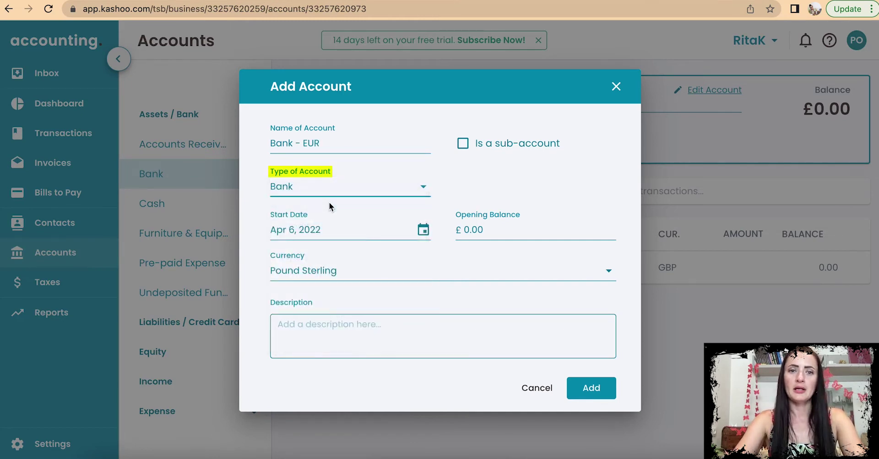
Step: Try the sub-account option, browse parent accounts, then switch the option back off
left_click(464, 151)
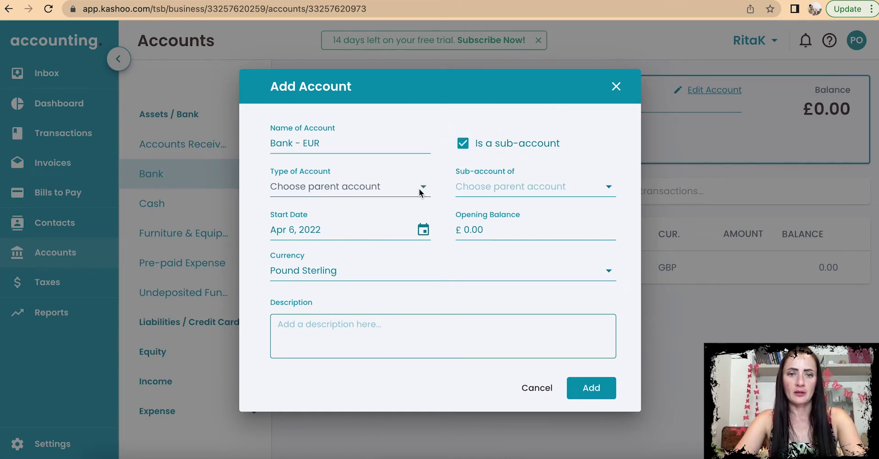
left_click(486, 190)
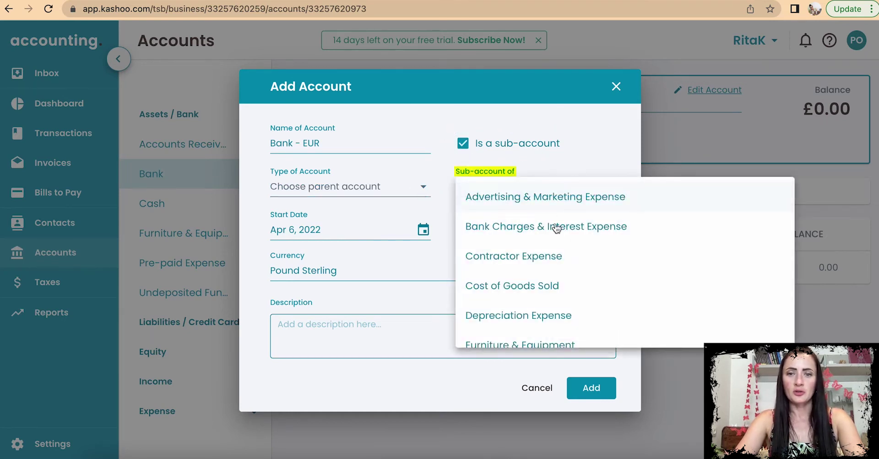
scroll(576, 271, "down", 12)
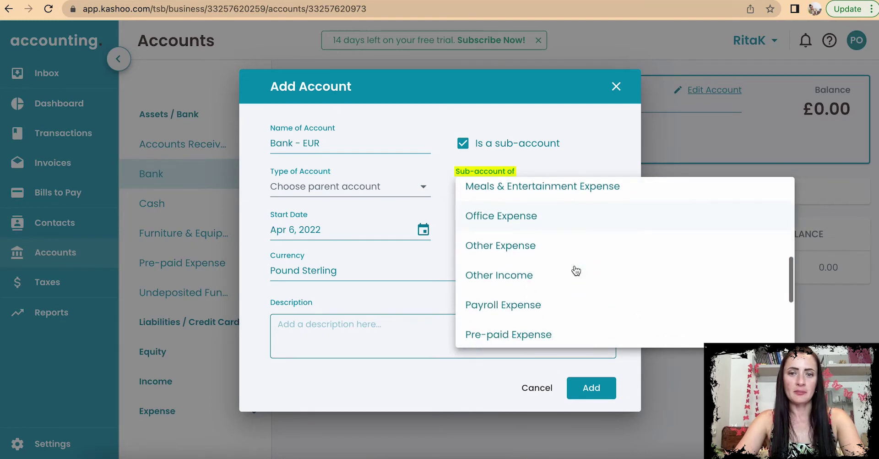
scroll(576, 270, "up", 12)
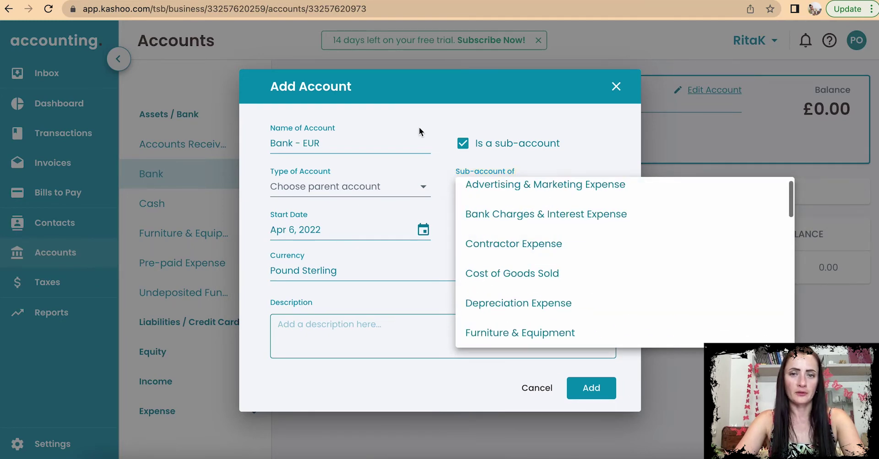
left_click(463, 144)
Step: Reset the type to Bank, choose Euro as currency, and create the account
left_click(326, 187)
left_click(315, 201)
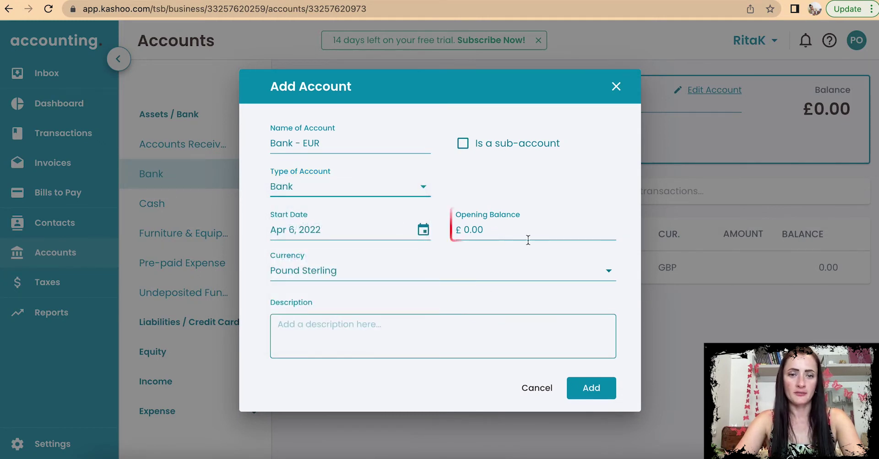
left_click(339, 269)
left_click(316, 362)
left_click(597, 389)
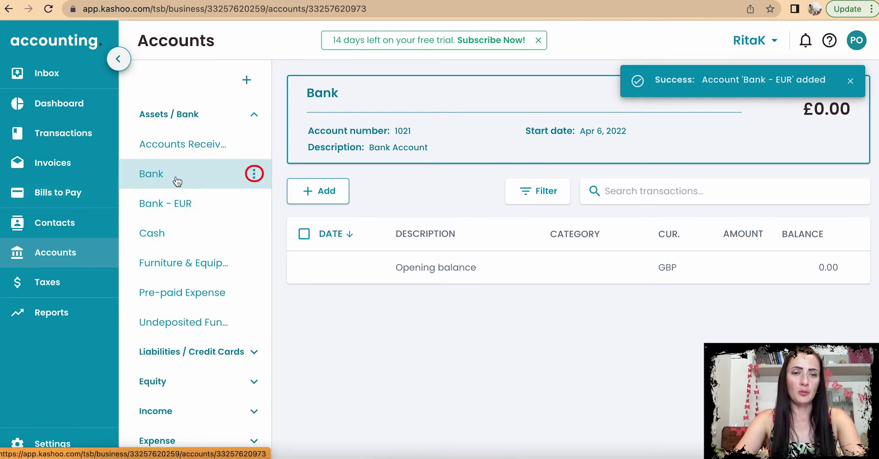
Step: Edit the Bank account, appending '- GBP' to its name and setting opening balance 1000, then save
left_click(254, 174)
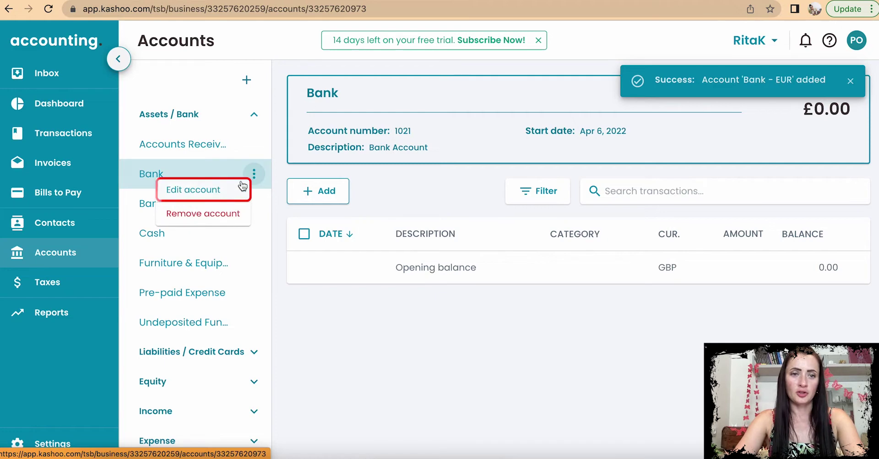
left_click(233, 186)
left_click(323, 149)
type("- GBP")
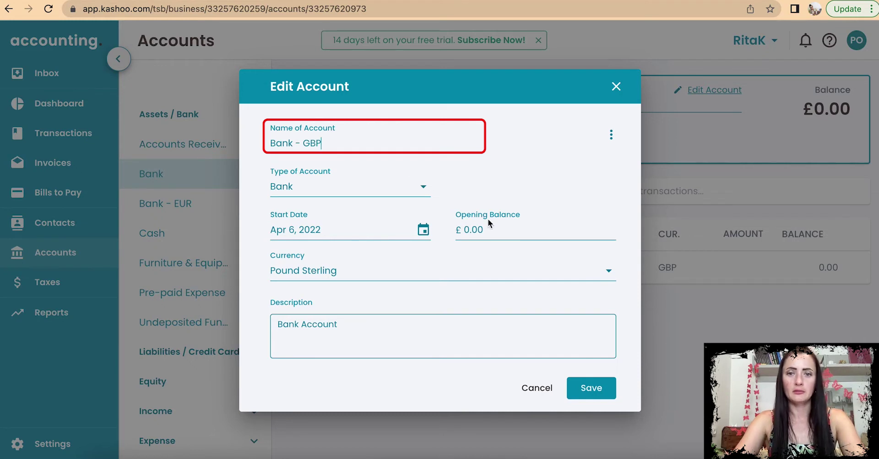
left_click(494, 228)
type("1000")
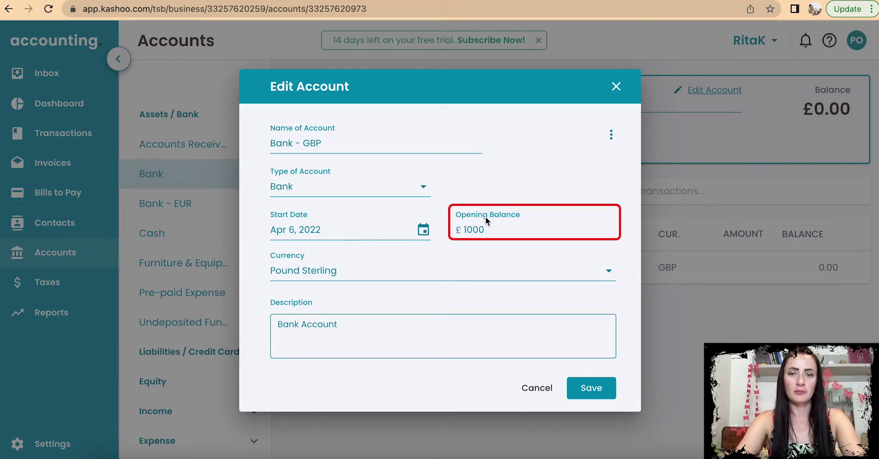
left_click(592, 389)
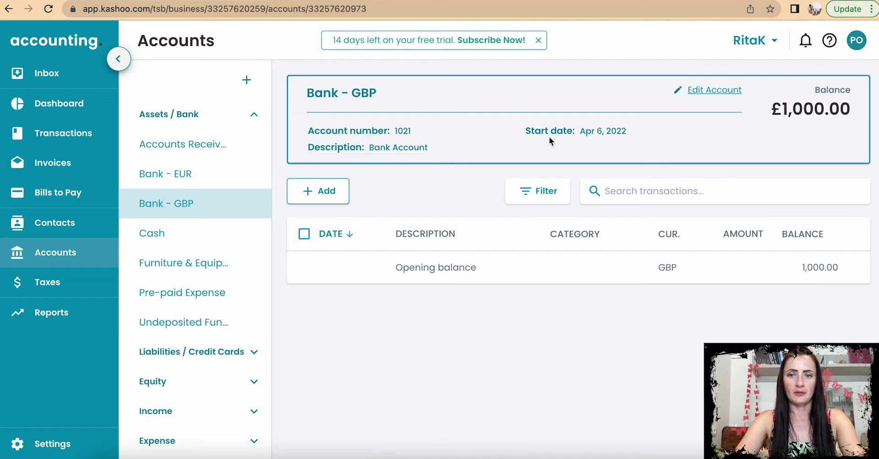
Step: Show the Bank - EUR account (1022, €0,00 balance) and collapse the Assets / Bank group
left_click(198, 175)
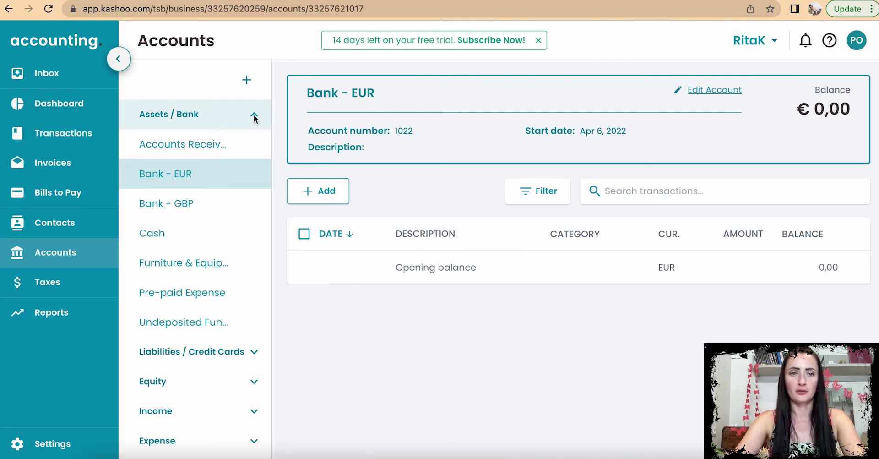
left_click(254, 118)
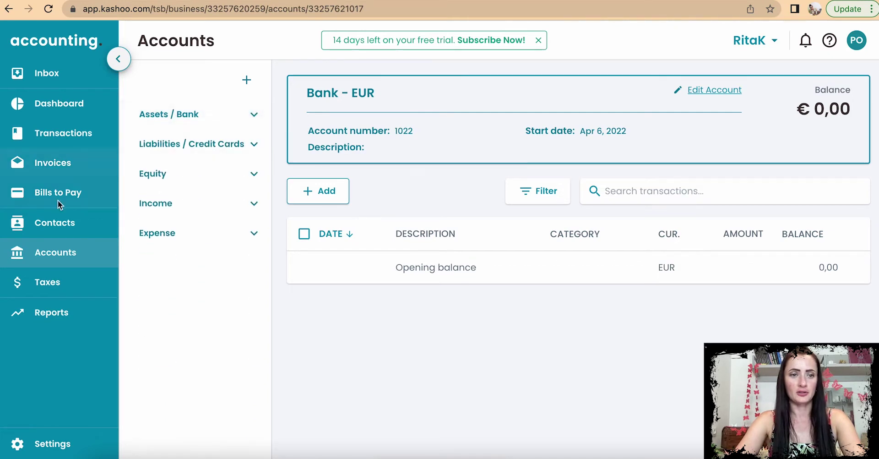
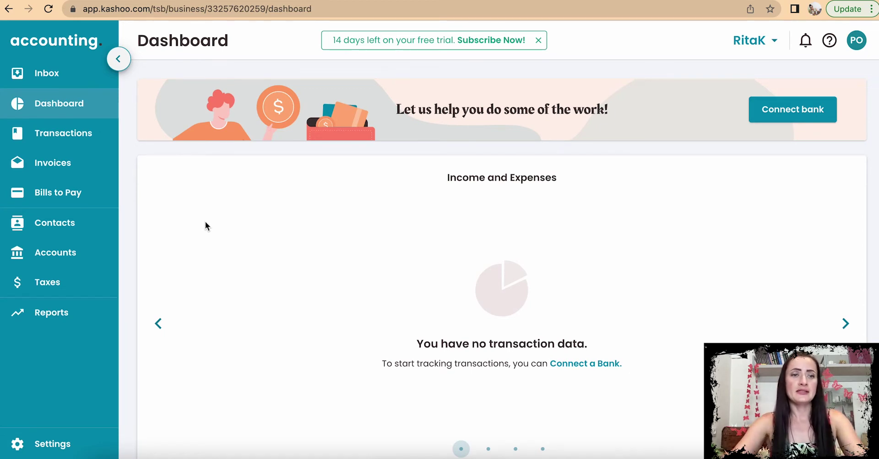
Step: Go to the Accounts page listing the Income sub-accounts
left_click(55, 253)
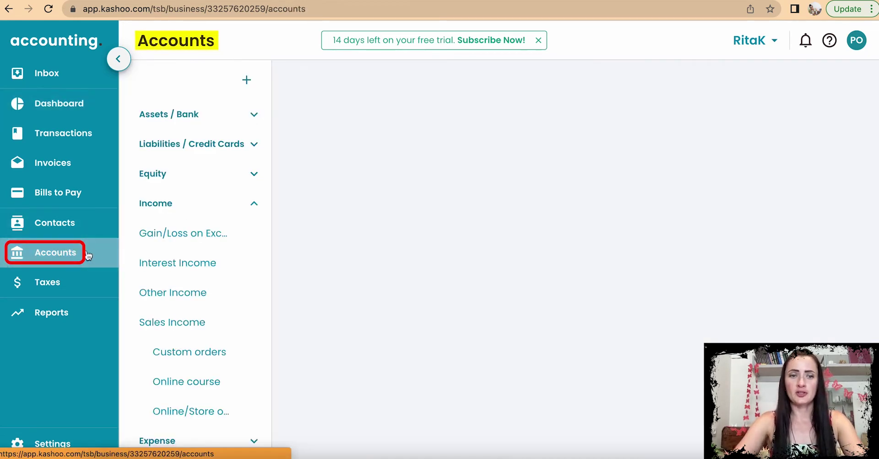
Step: Open the Add Sub-Account form under Sales Income, preset to Income type and Pound Sterling
left_click(204, 206)
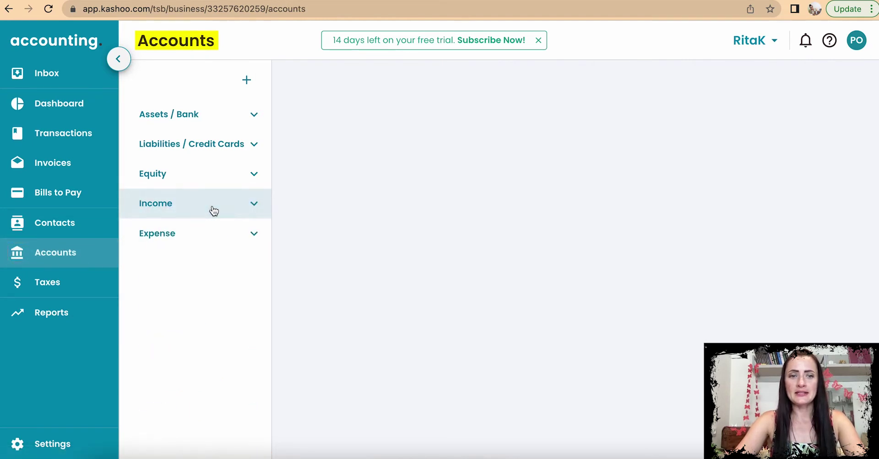
left_click(200, 206)
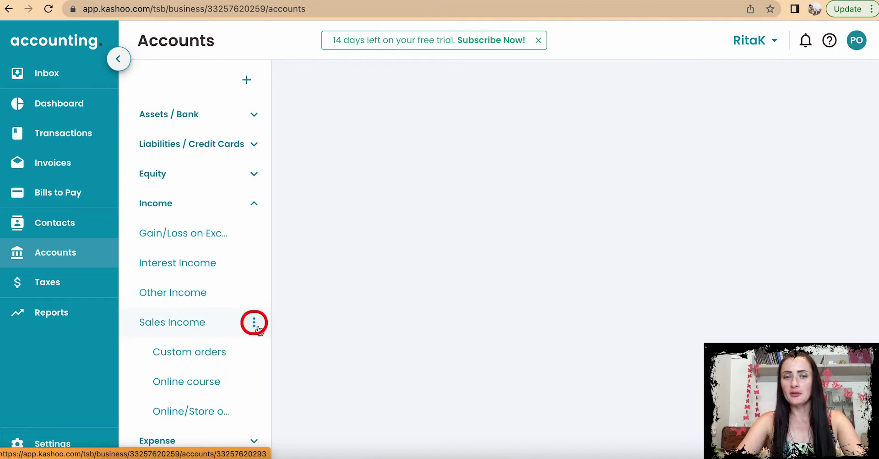
left_click(255, 325)
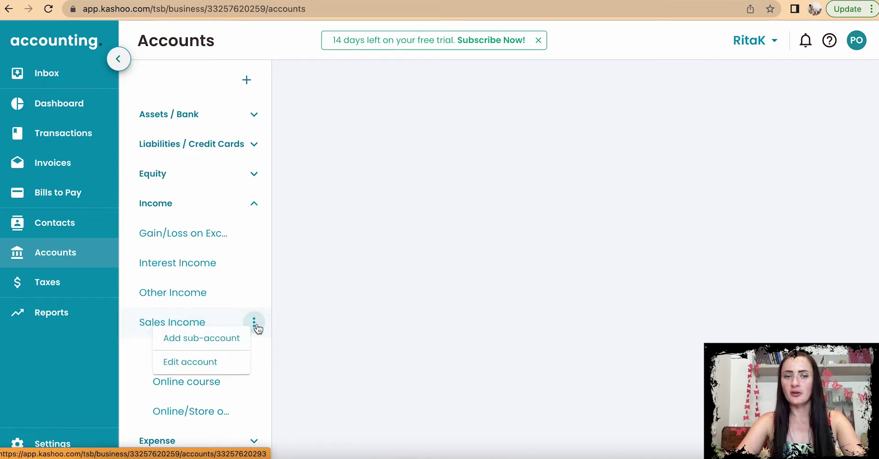
left_click(221, 339)
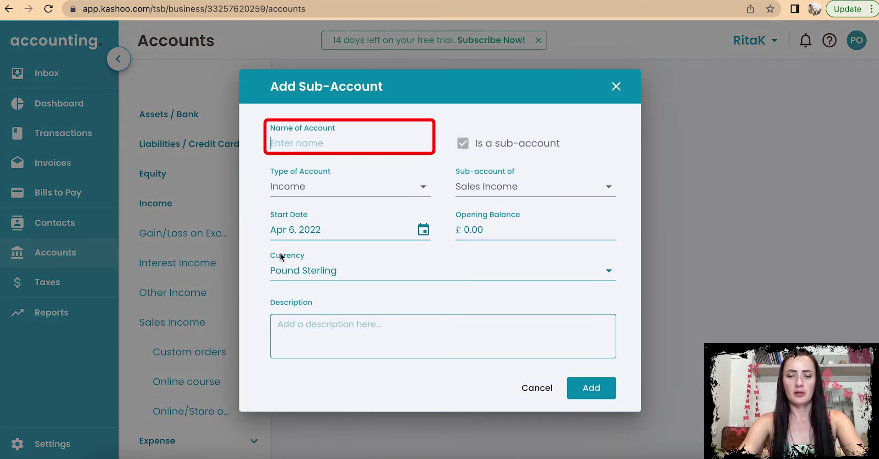
Step: Add an income sub-account named 'Subscription' under Sales Income
type("Onl")
key("BackSpace")
key("BackSpace")
key("BackSpace")
type("Subscription")
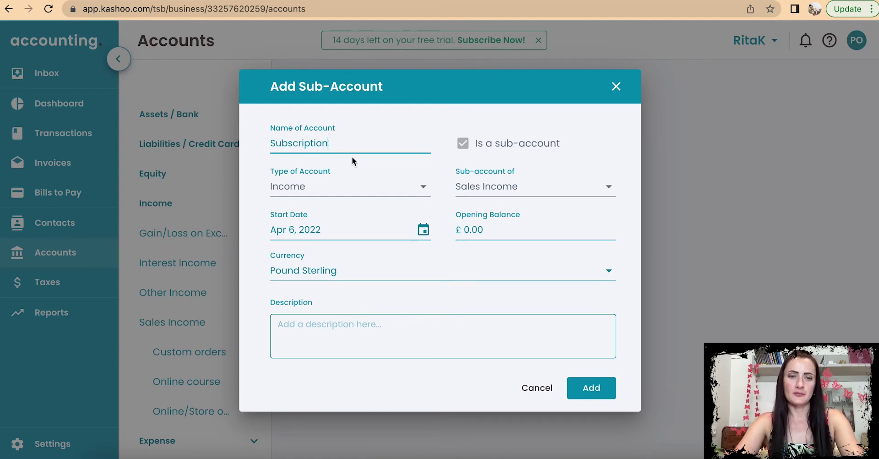
left_click(293, 327)
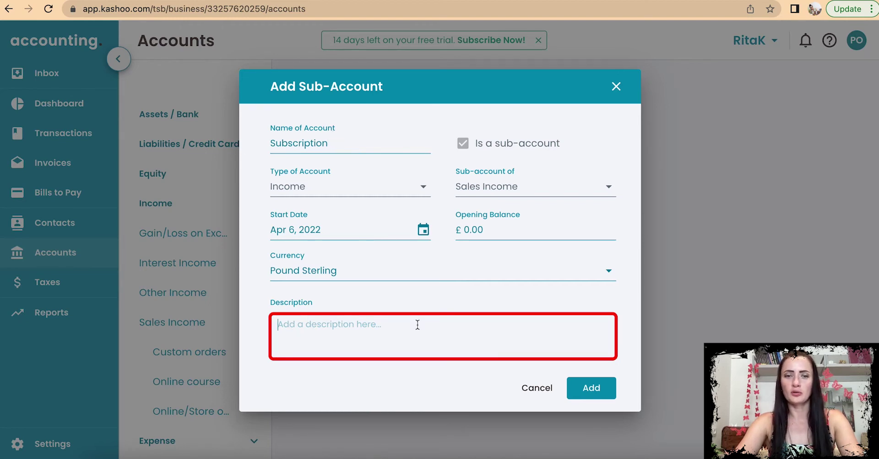
left_click(605, 395)
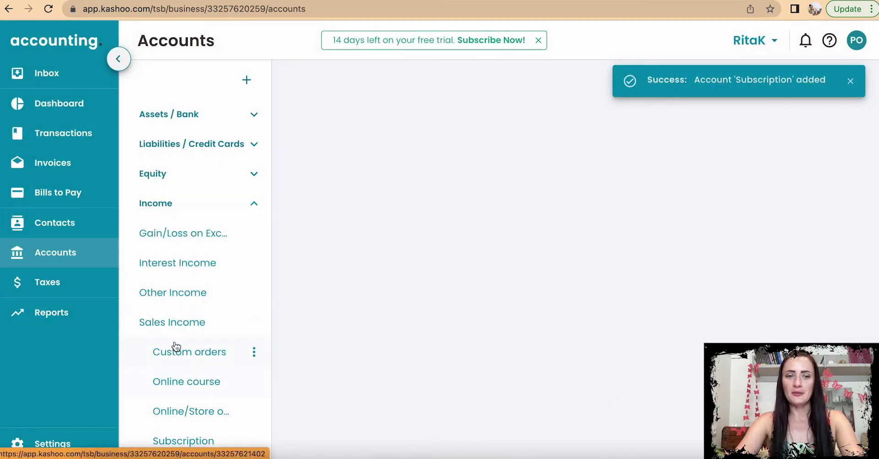
Step: View the Subscription account's details (Apr 6, 2022 start, £0.00 balance) and close its options menu unused
scroll(169, 328, "down", 1)
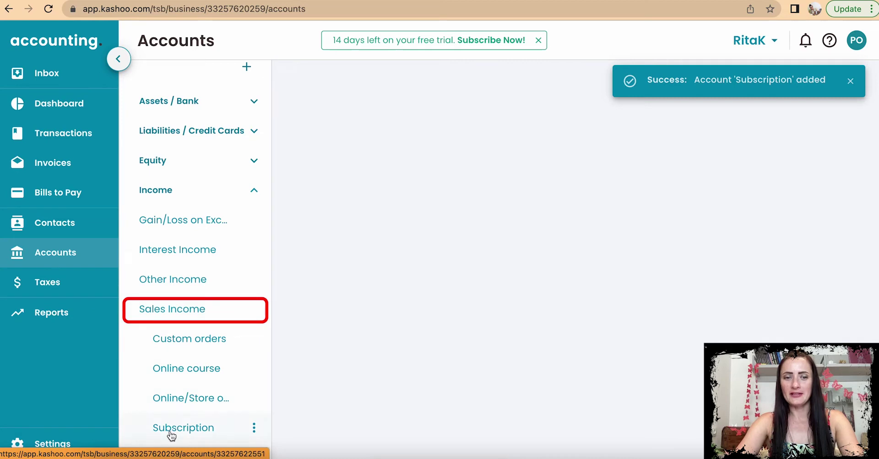
left_click(197, 433)
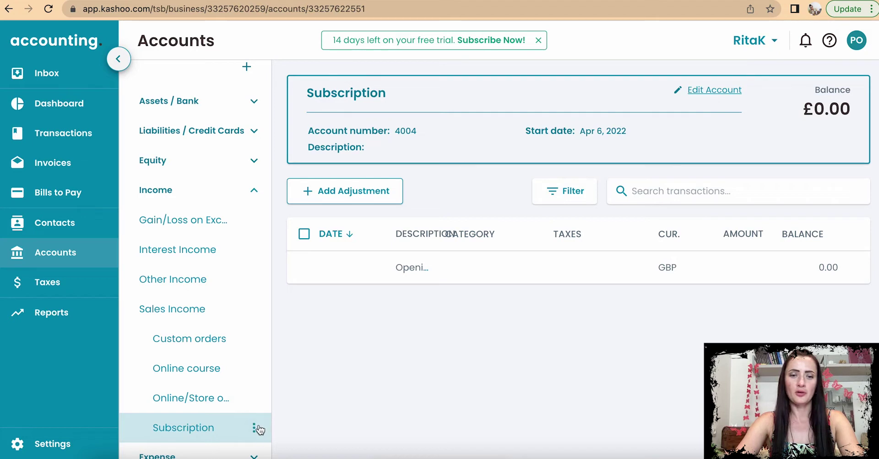
mouse_move(259, 427)
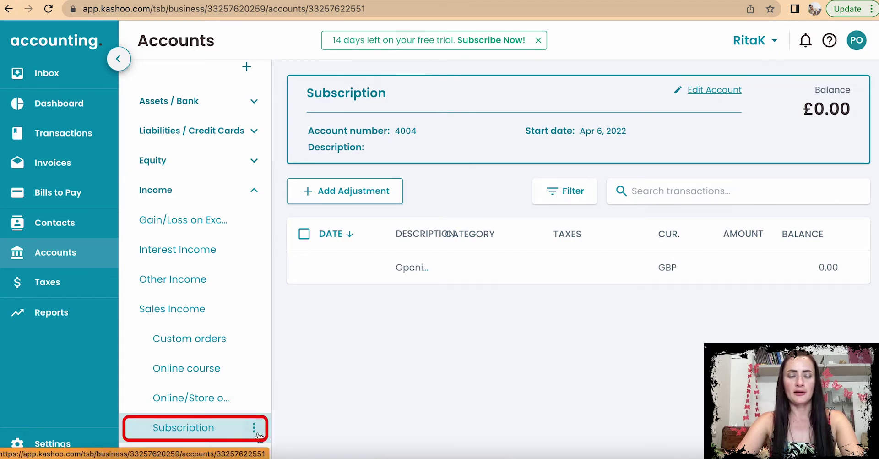
left_click(255, 431)
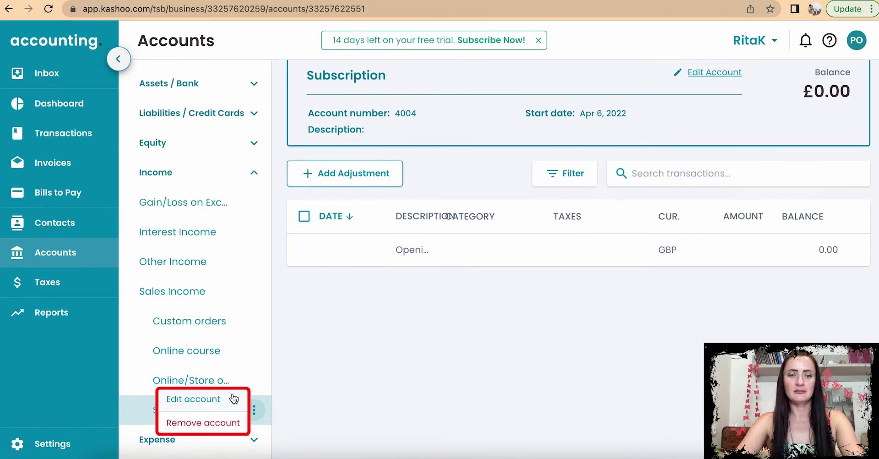
left_click(310, 381)
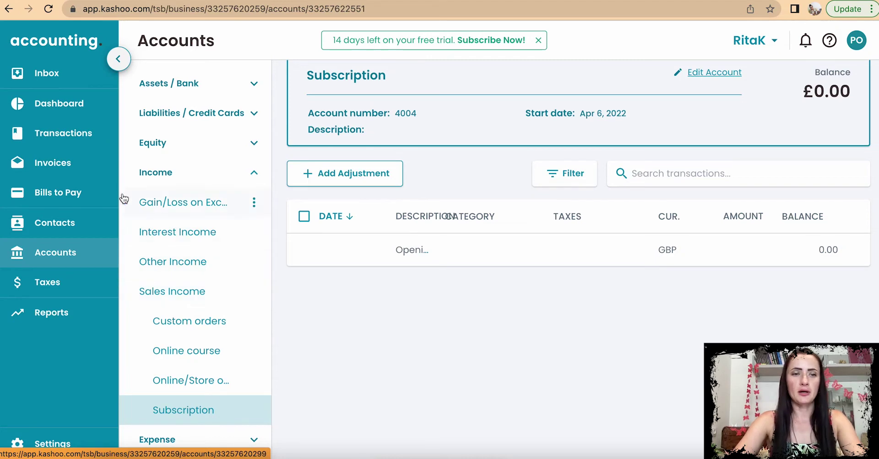
Step: Create new invoice 00005 with Fly Ltd selected as the client
left_click(90, 167)
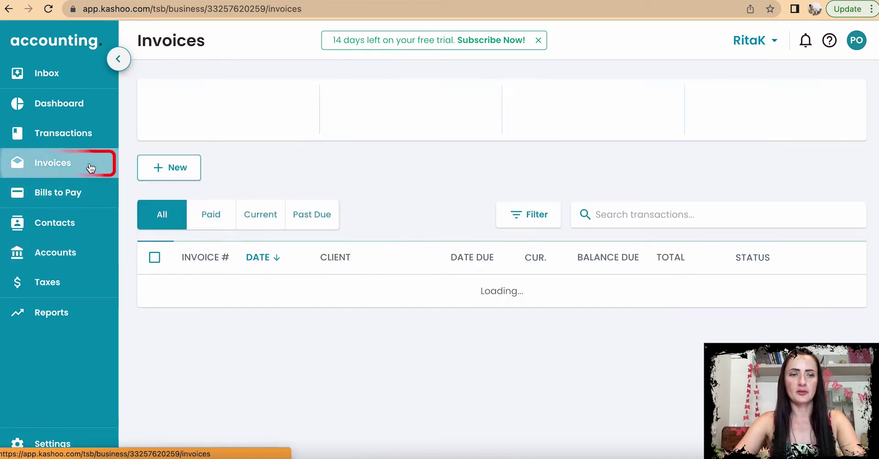
left_click(177, 169)
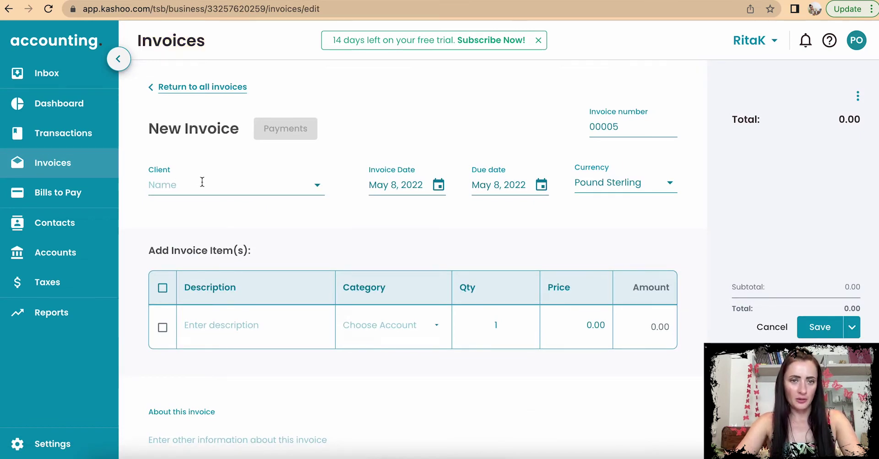
scroll(234, 201, "down", 1)
scroll(236, 204, "down", 1)
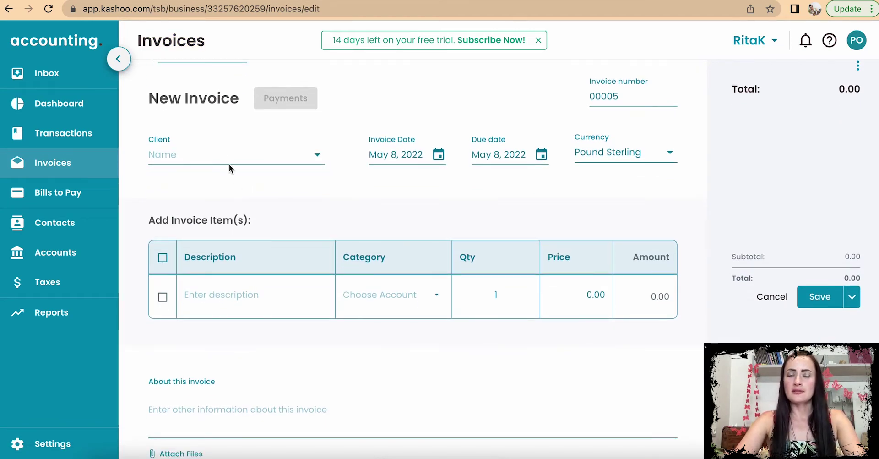
left_click(317, 155)
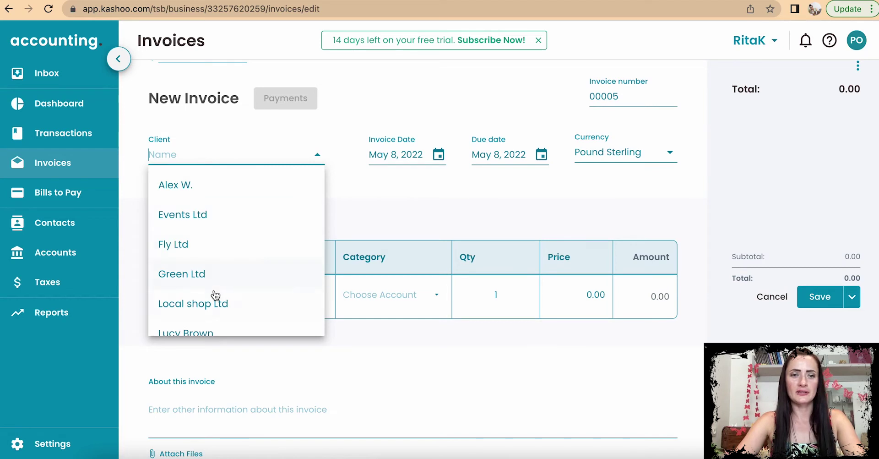
scroll(215, 295, "down", 1)
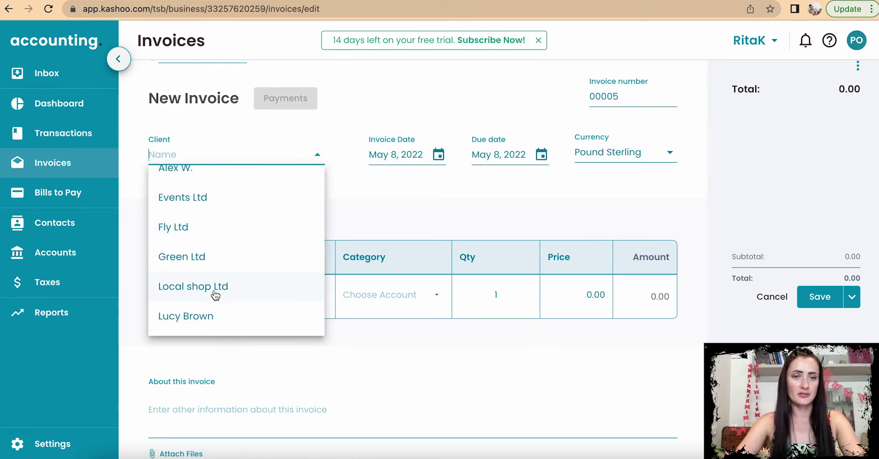
scroll(216, 295, "up", 1)
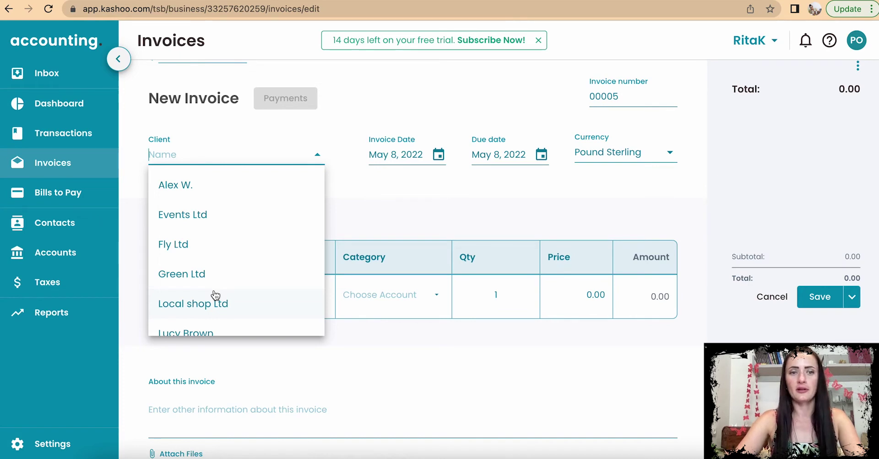
left_click(196, 246)
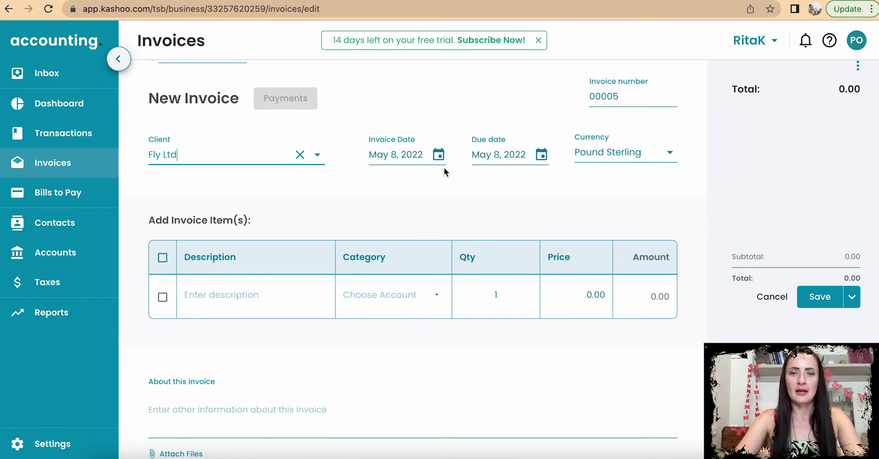
Step: Set the invoice date to May 6, 2022 and the due date to On Receipt
left_click(439, 155)
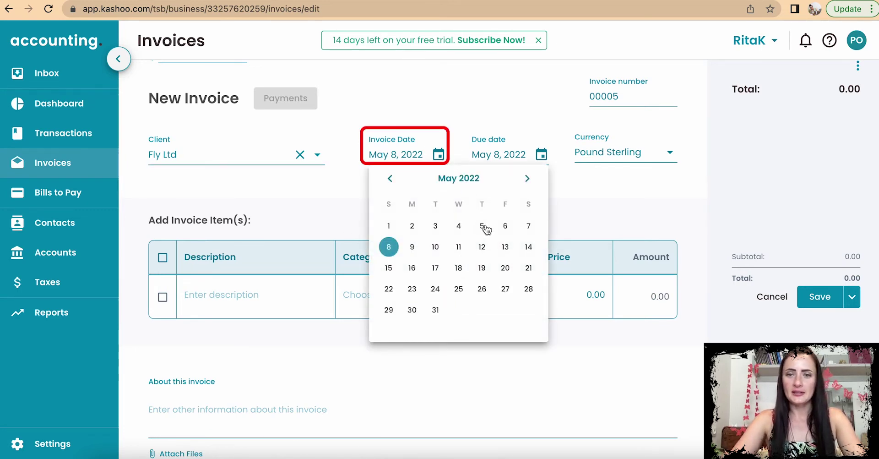
left_click(505, 229)
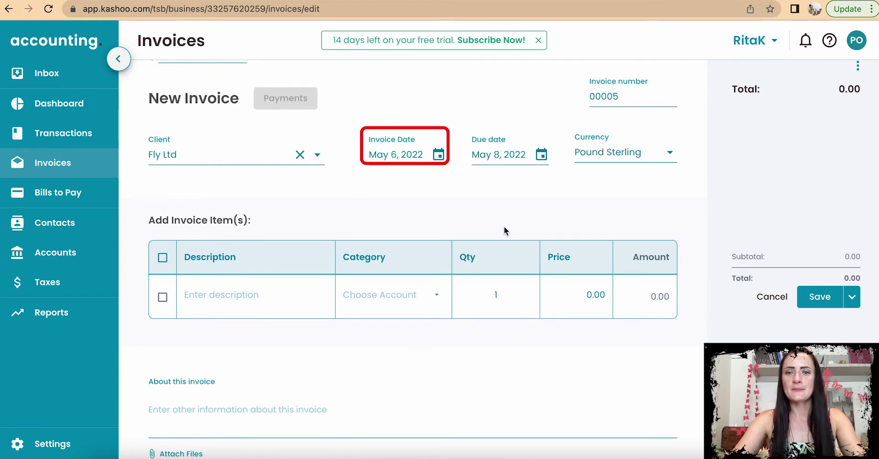
left_click(541, 155)
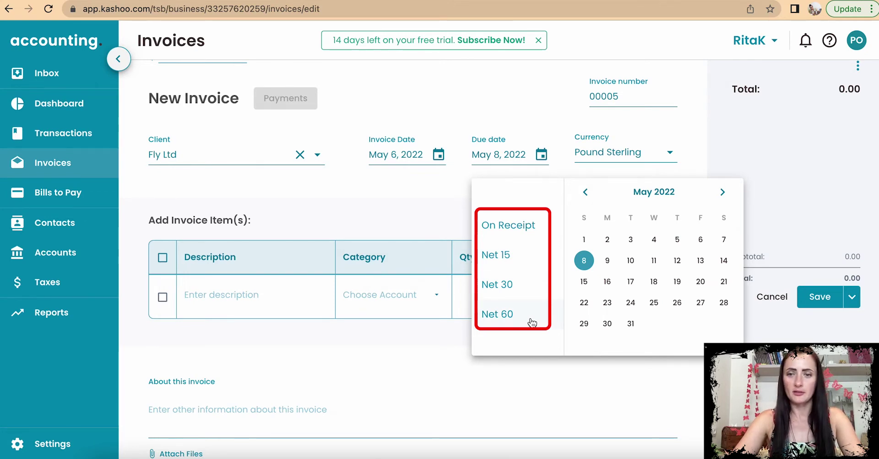
left_click(526, 225)
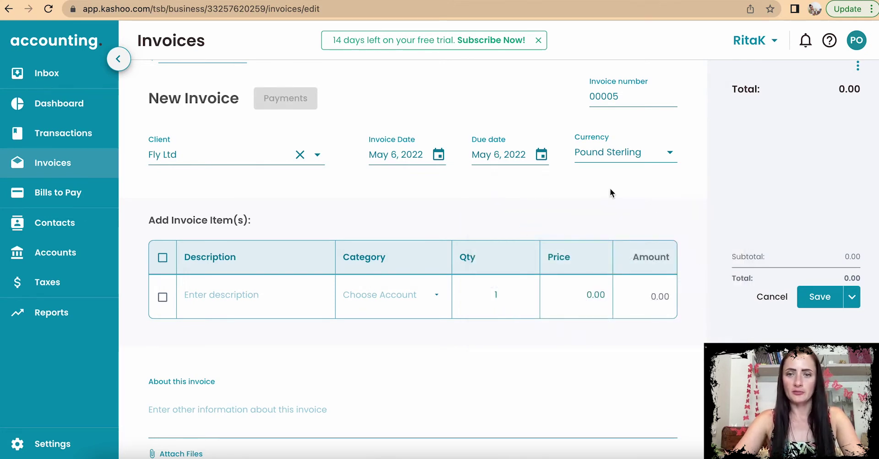
left_click(543, 155)
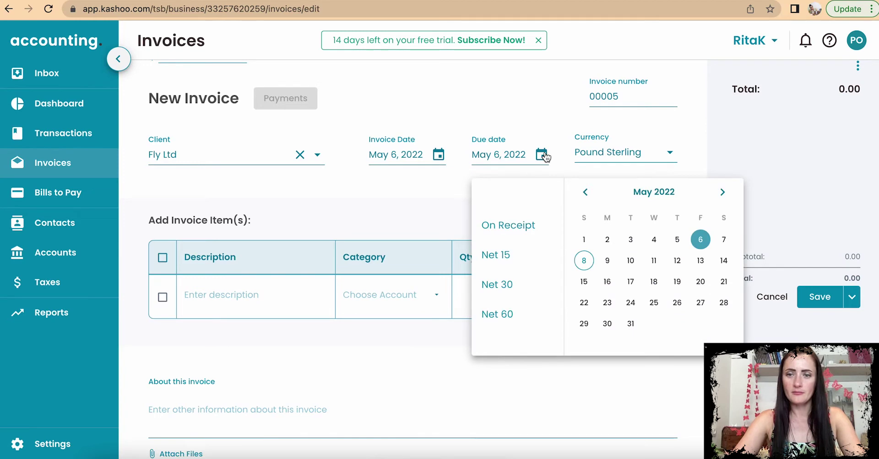
left_click(543, 155)
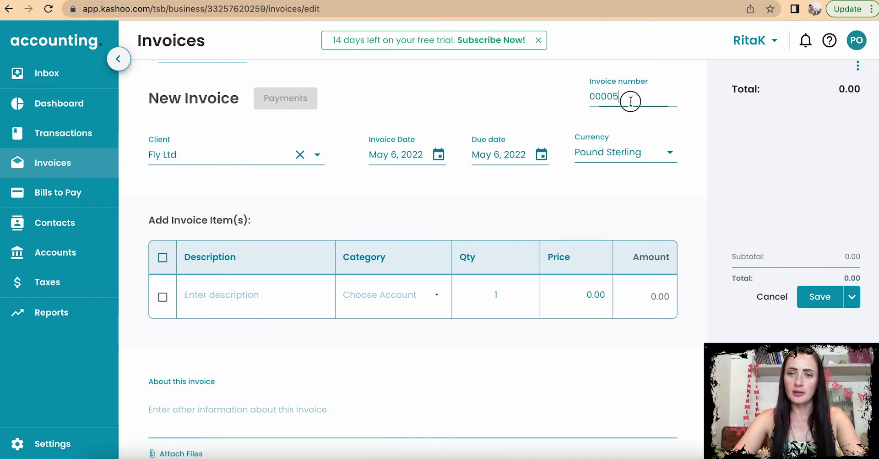
Step: Change the invoice number from 00005 to RK-100
left_click_drag(632, 102, 584, 104)
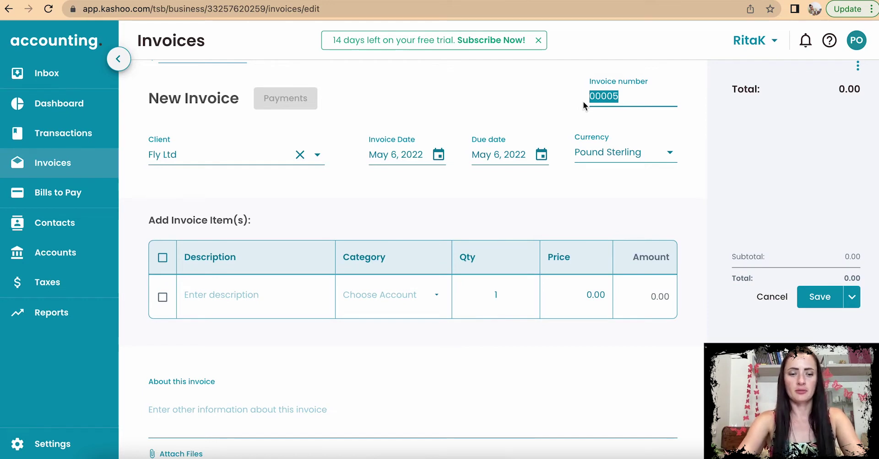
type("RK-100")
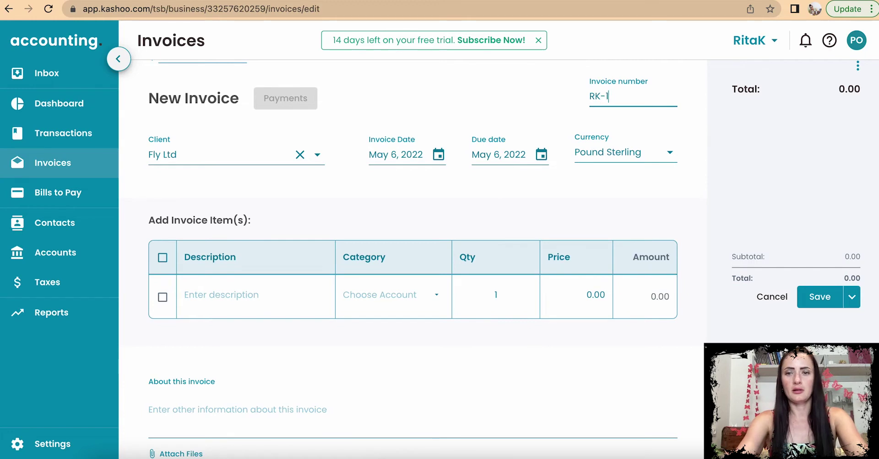
left_click(607, 187)
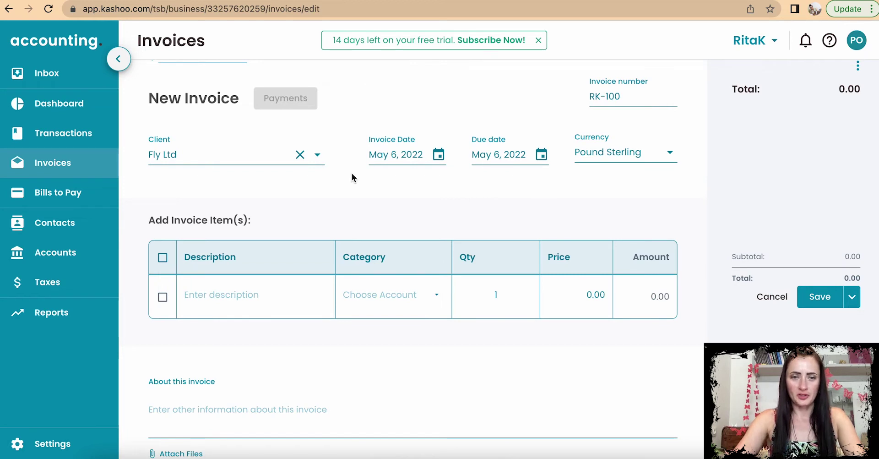
scroll(352, 173, "down", 1)
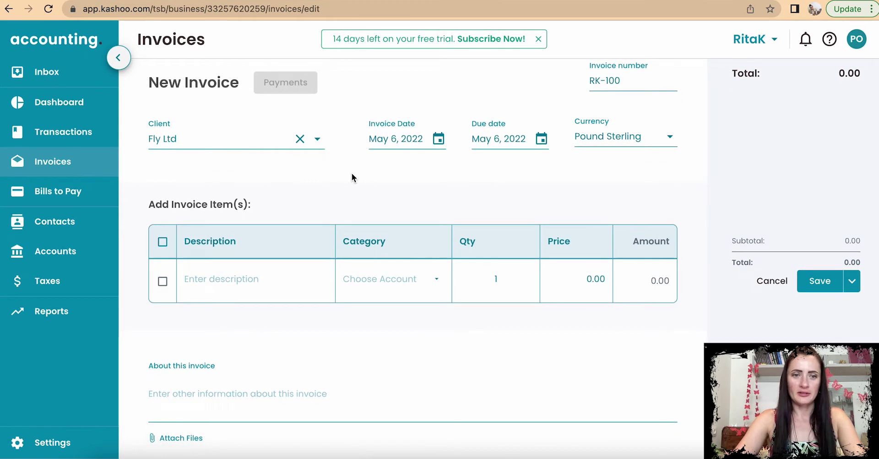
Step: Enter the line '100 x White butterflies' under Custom orders, quantity 100 at 1.00
left_click(213, 279)
type("100")
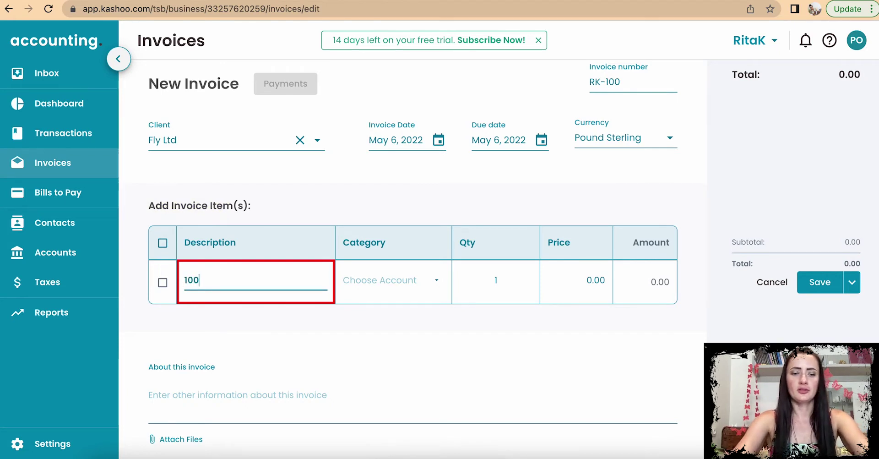
type(" x W")
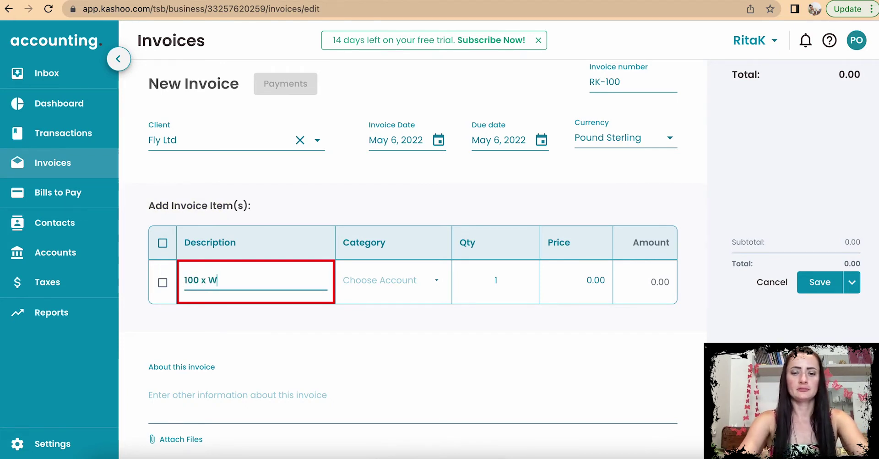
type("hite butter")
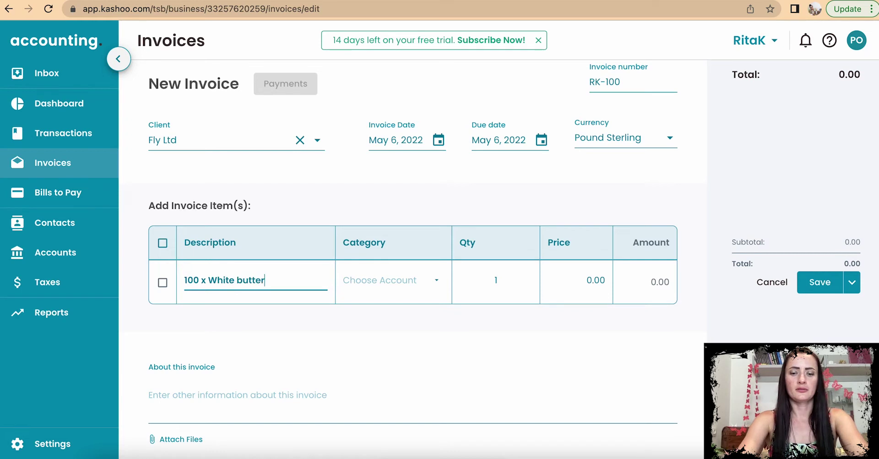
type("flies")
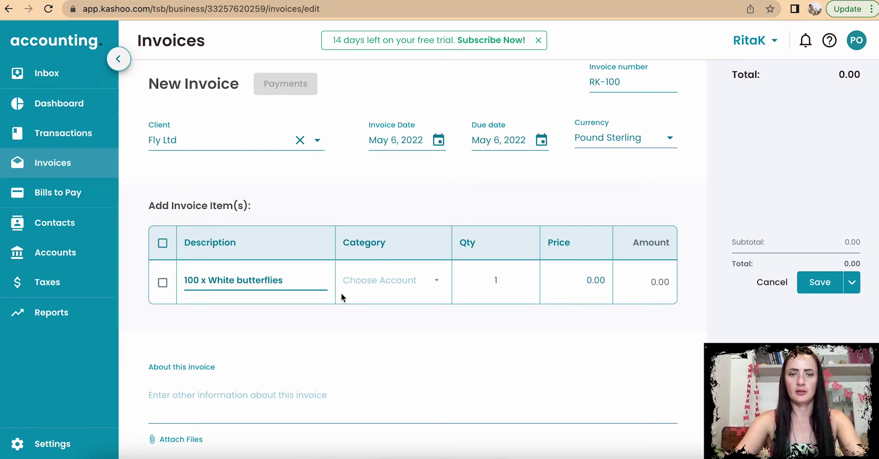
left_click(366, 280)
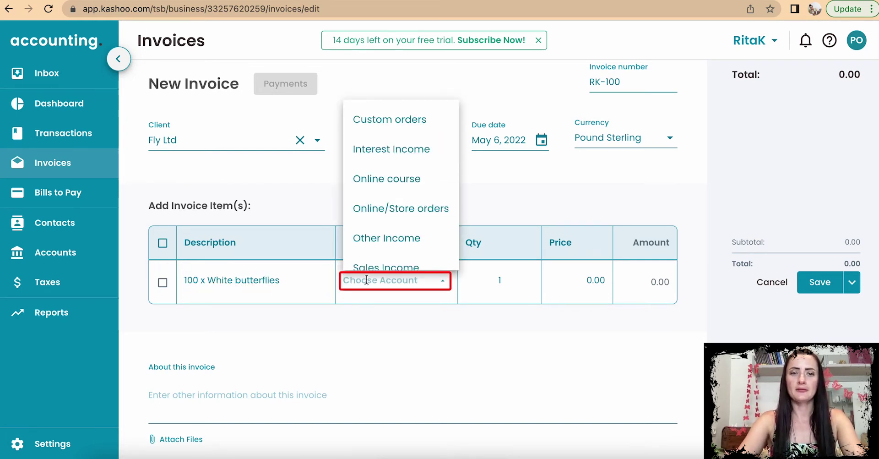
left_click(411, 122)
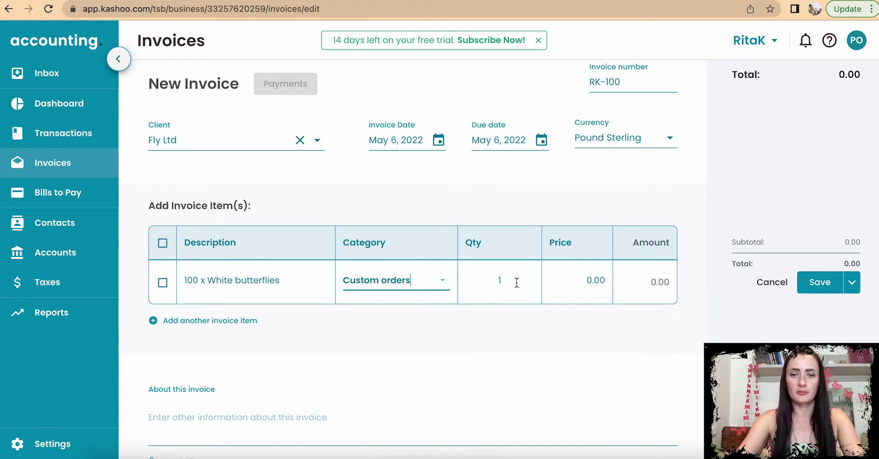
left_click(517, 283)
type("00")
left_click(600, 284)
left_click_drag(569, 281, 615, 281)
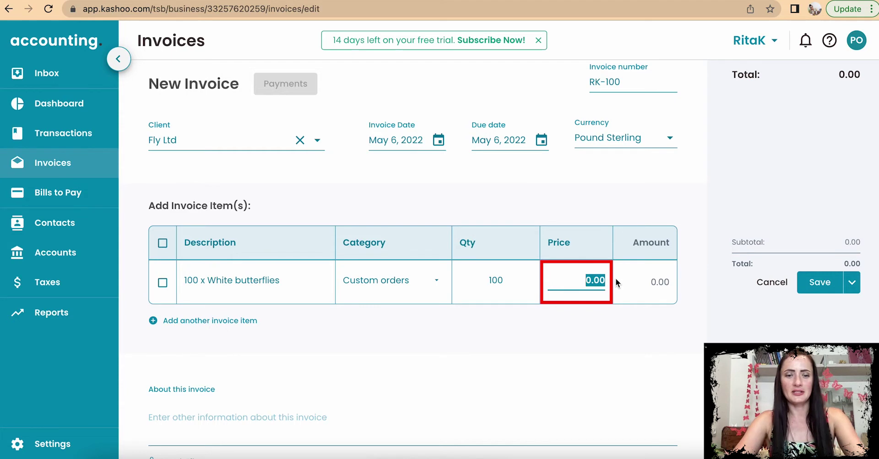
type("1")
left_click(634, 284)
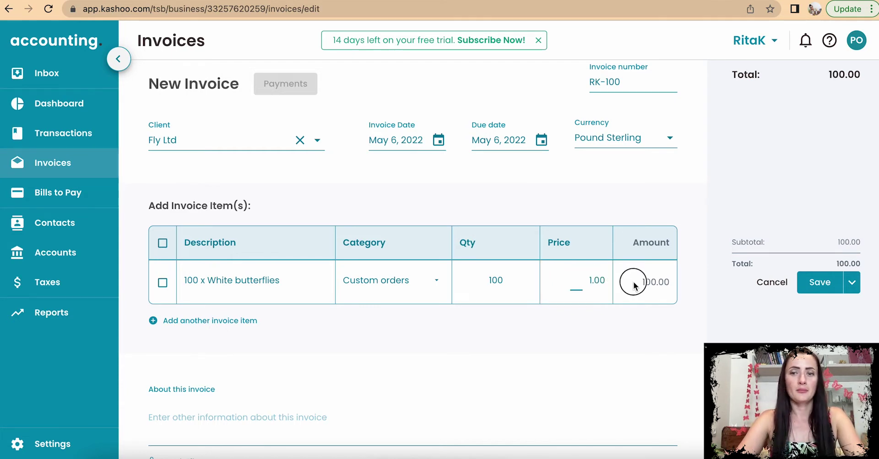
Step: Add the line '150 x Mix colour butterflies' under Custom orders, quantity 150 at 1.00
left_click(194, 327)
type("1")
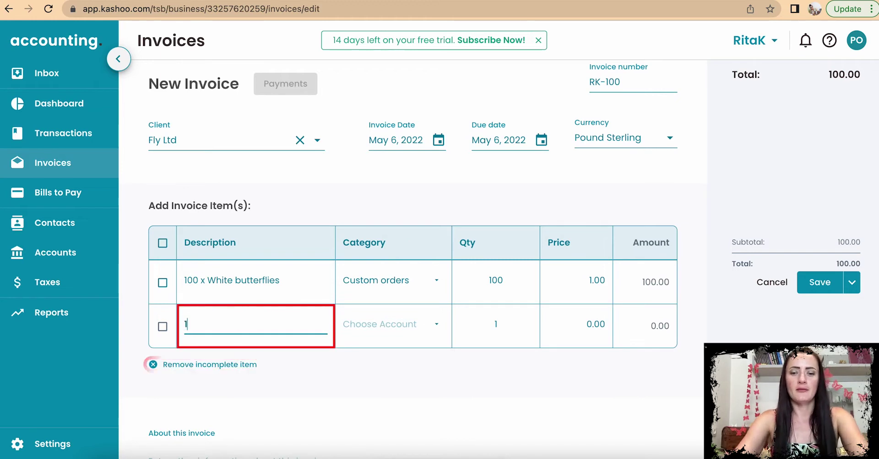
type("50 x Mix col")
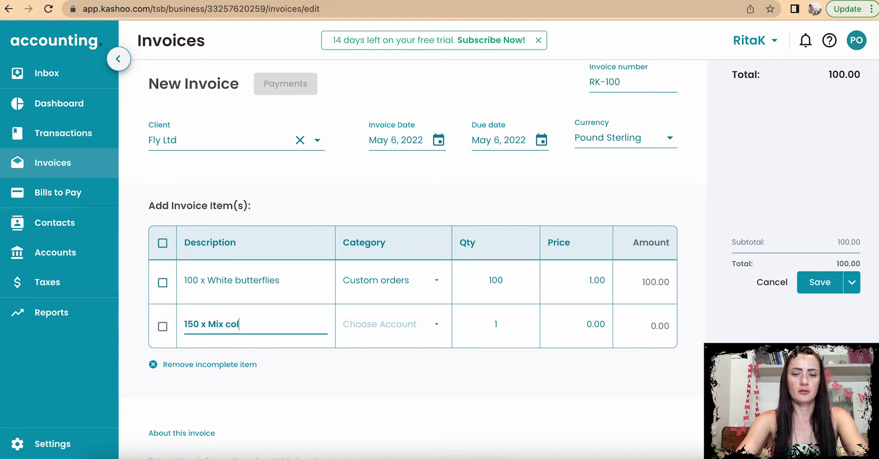
type("our butterflies")
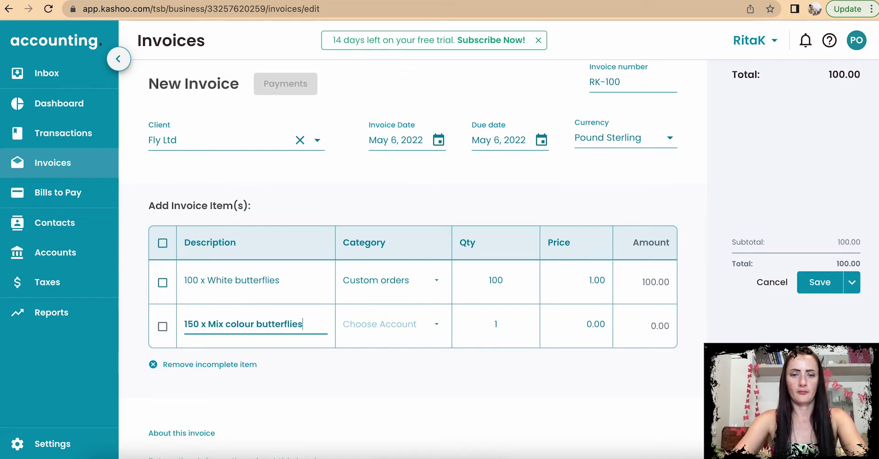
left_click(383, 325)
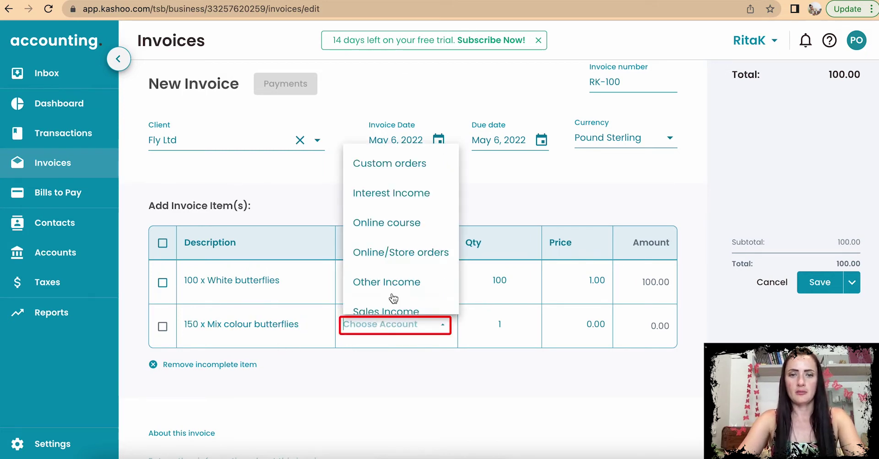
left_click(396, 169)
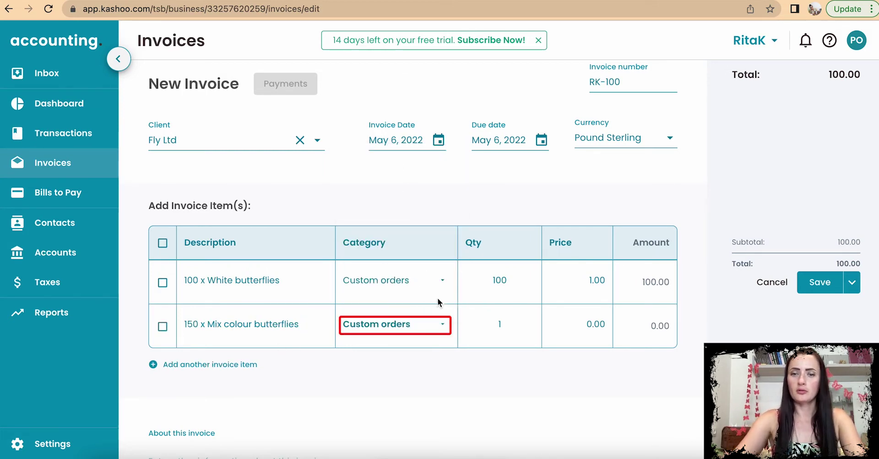
left_click(515, 325)
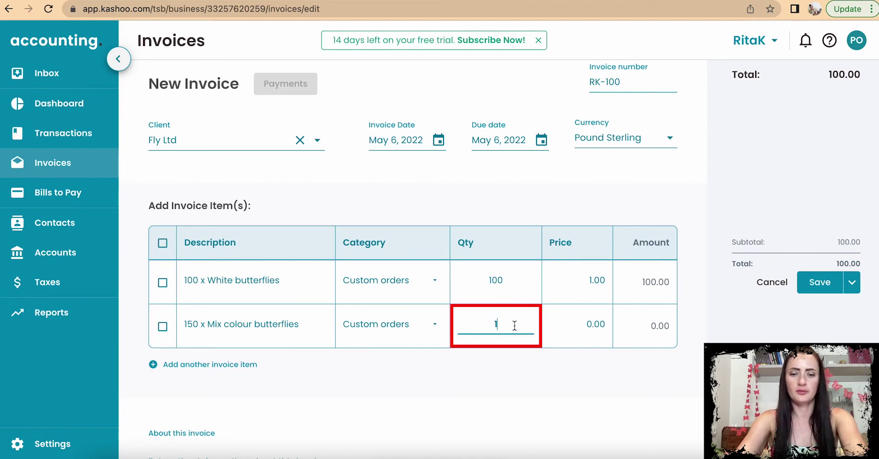
type("50")
left_click(596, 325)
left_click(576, 320)
left_click_drag(576, 320, 634, 326)
type("1")
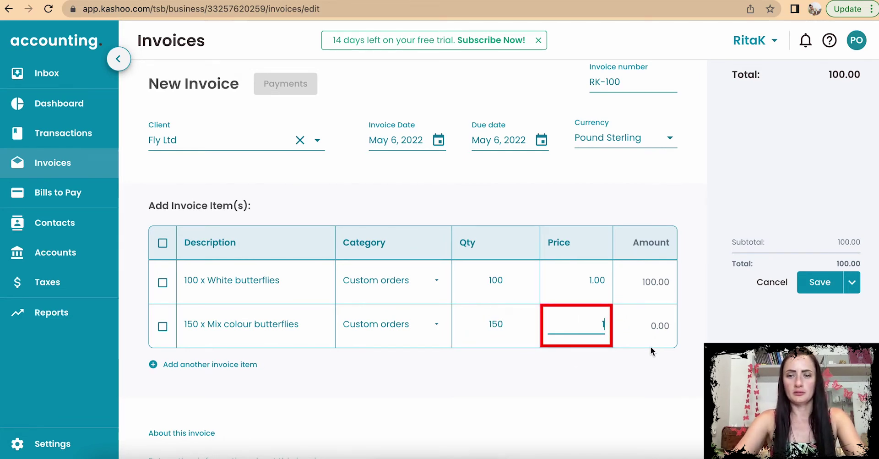
left_click(650, 351)
Step: Add a Shipping line under Other Income priced 4.99, bringing the total to 254.99
left_click(212, 369)
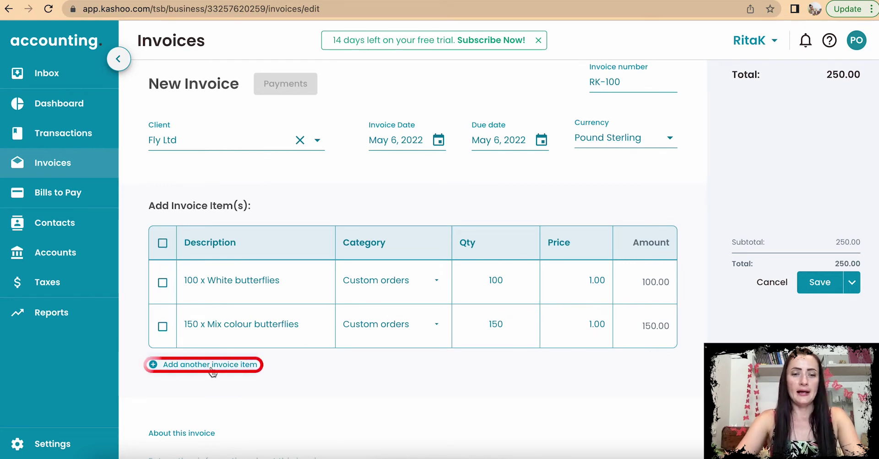
type("S")
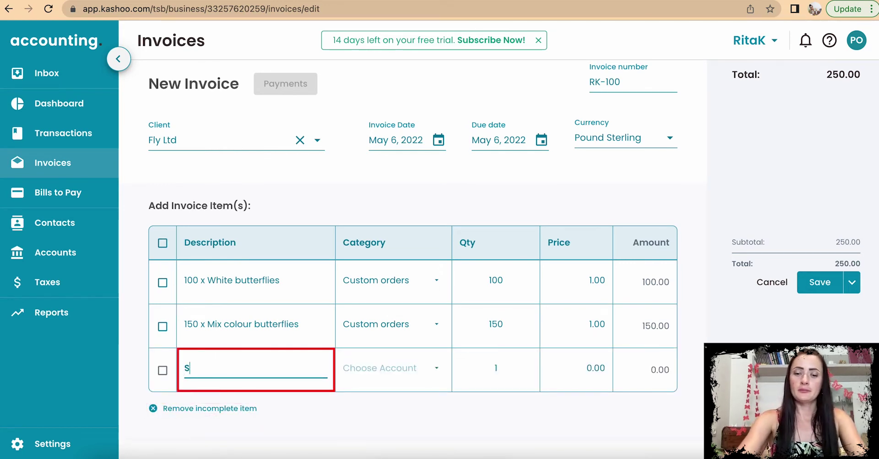
type("hippig")
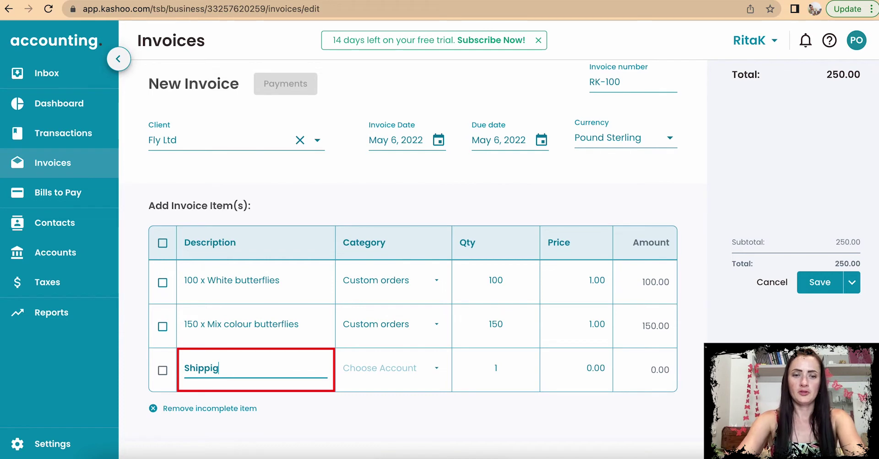
key("BackSpace")
type("ng")
left_click(351, 368)
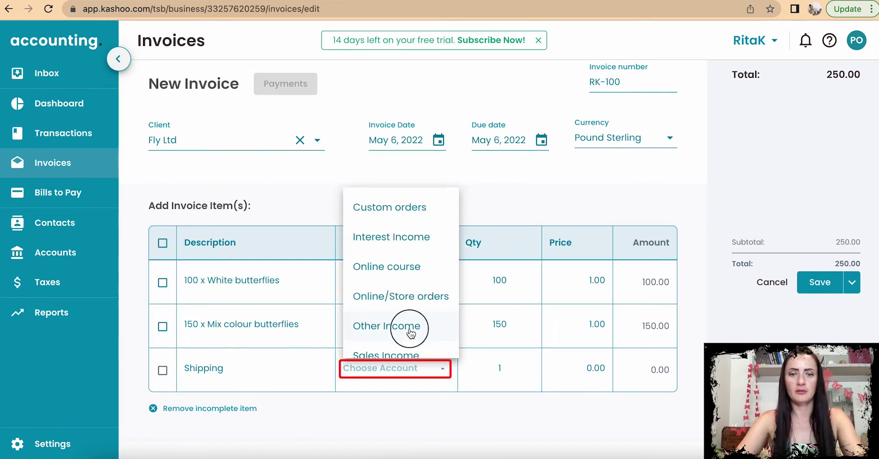
left_click(412, 330)
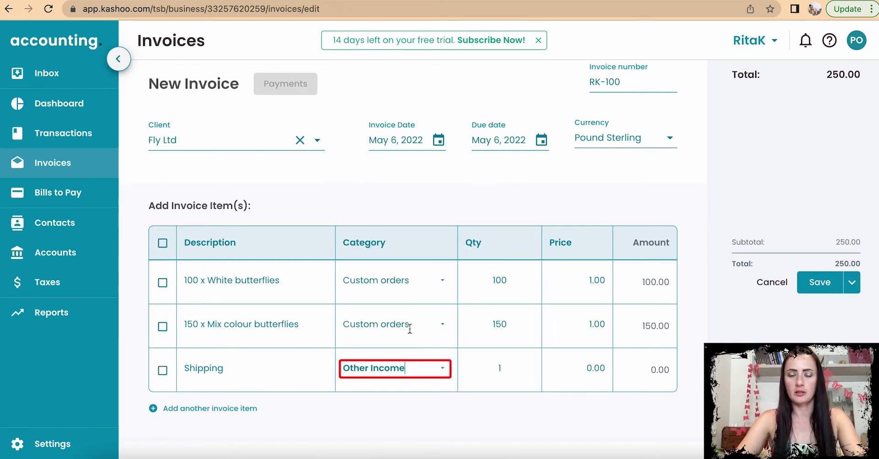
left_click(413, 370)
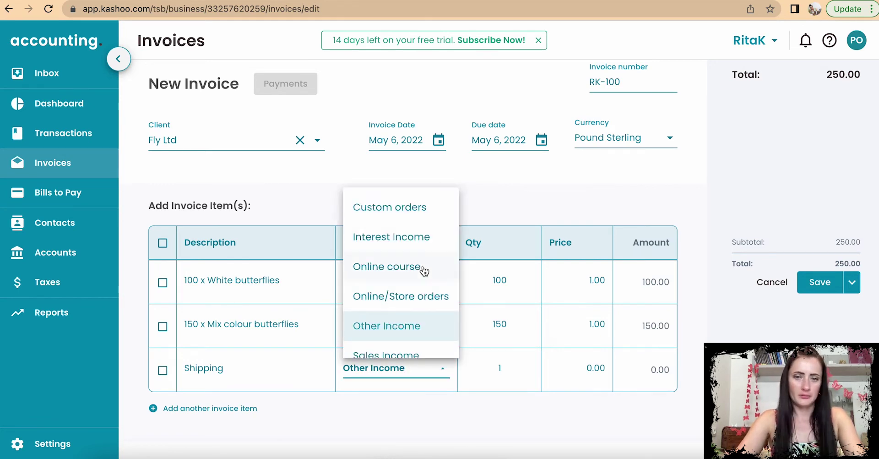
left_click(420, 327)
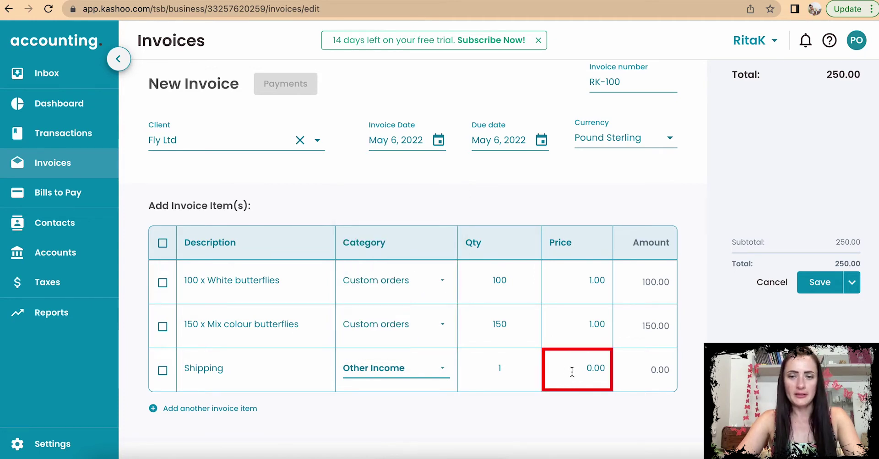
left_click(596, 369)
type("4.99")
left_click(654, 417)
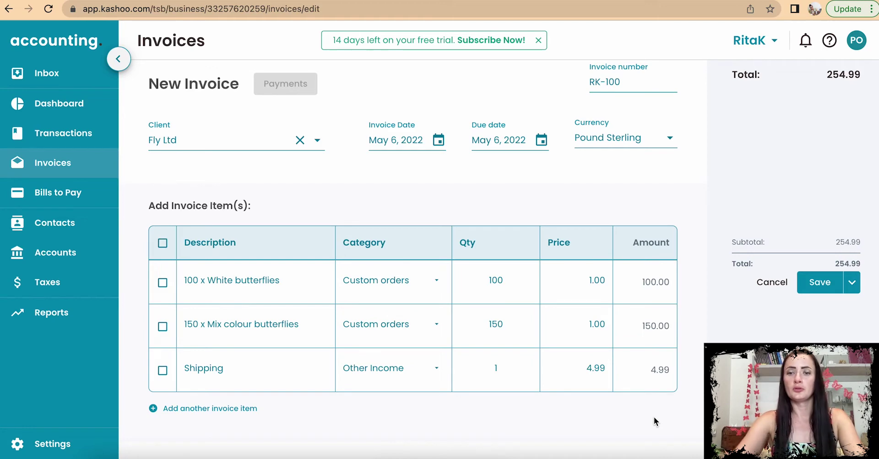
scroll(654, 419, "down", 3)
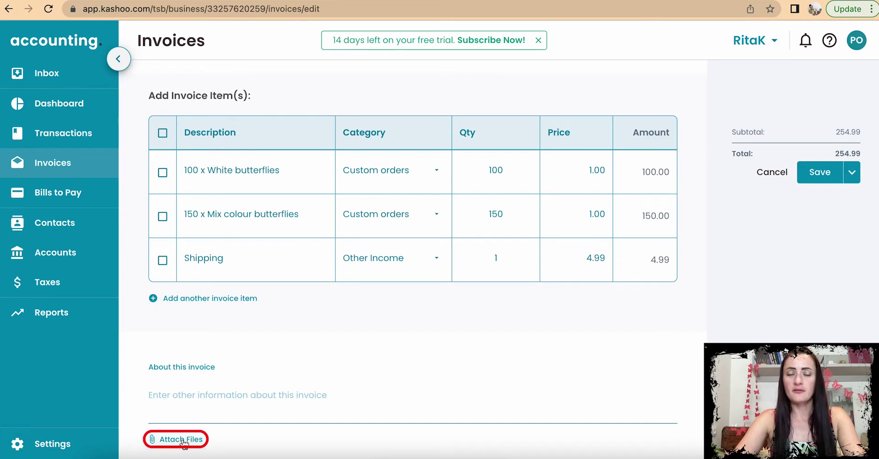
Step: Dismiss the attachment options unused and save RK-100 with Save & Exit
scroll(571, 329, "up", 2)
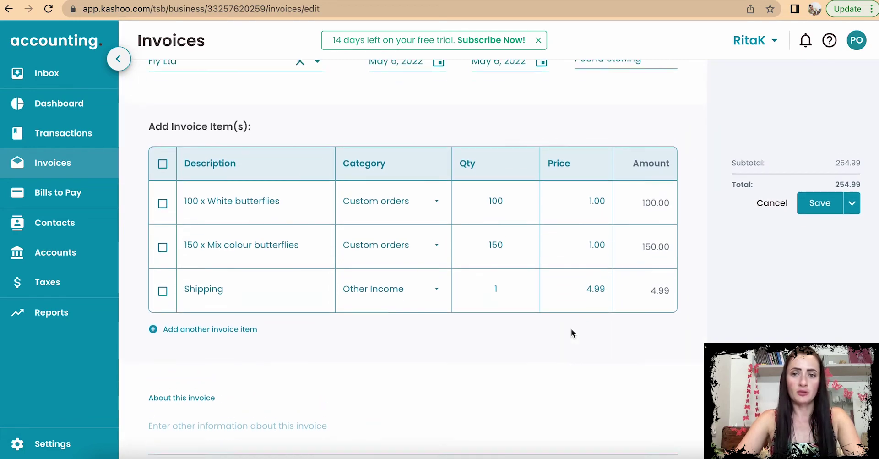
scroll(571, 328, "up", 1)
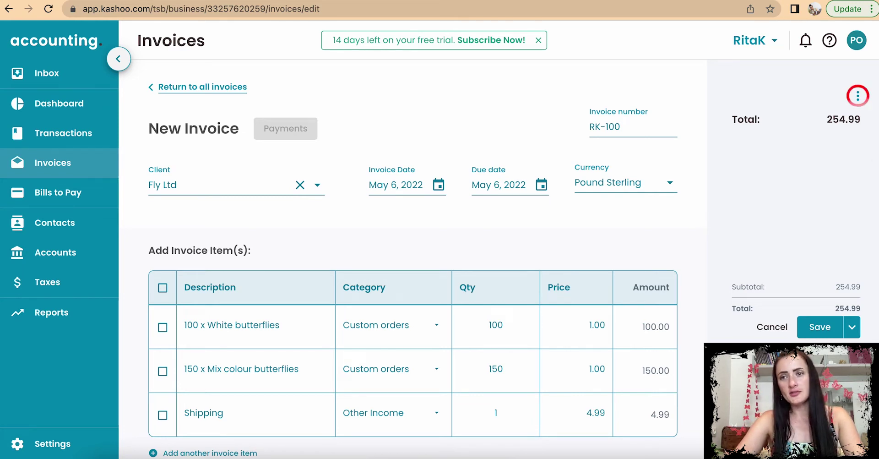
left_click(859, 101)
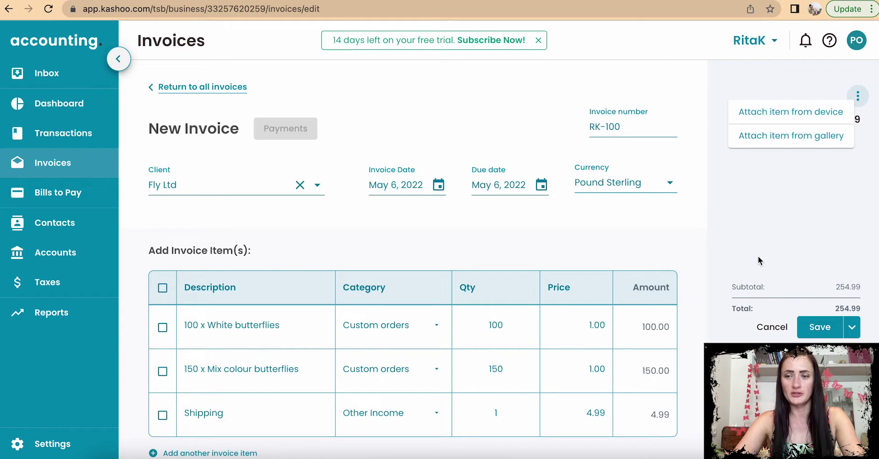
left_click(774, 246)
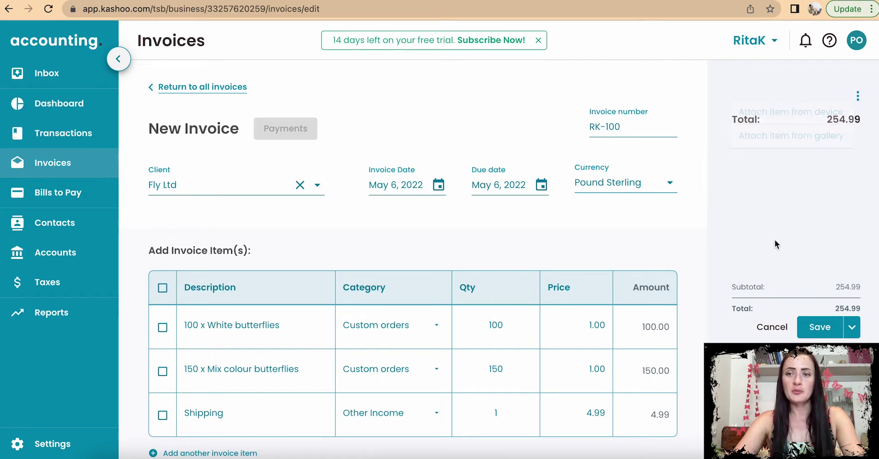
left_click(852, 328)
scroll(831, 220, "down", 3)
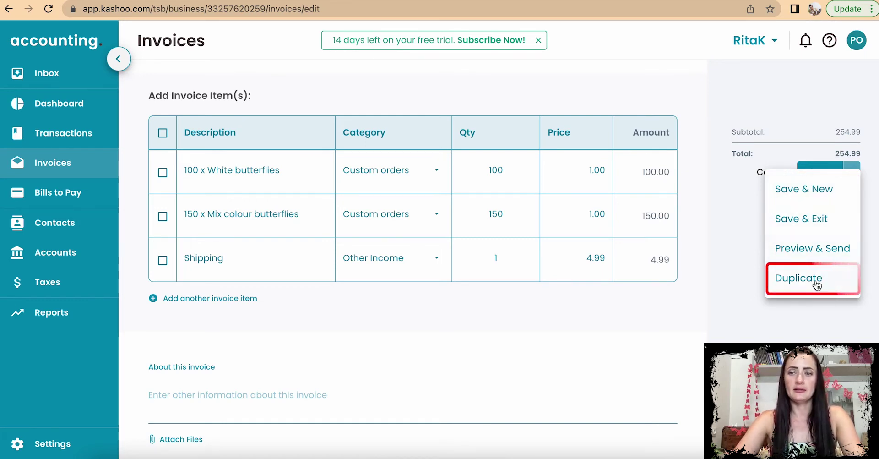
left_click(831, 220)
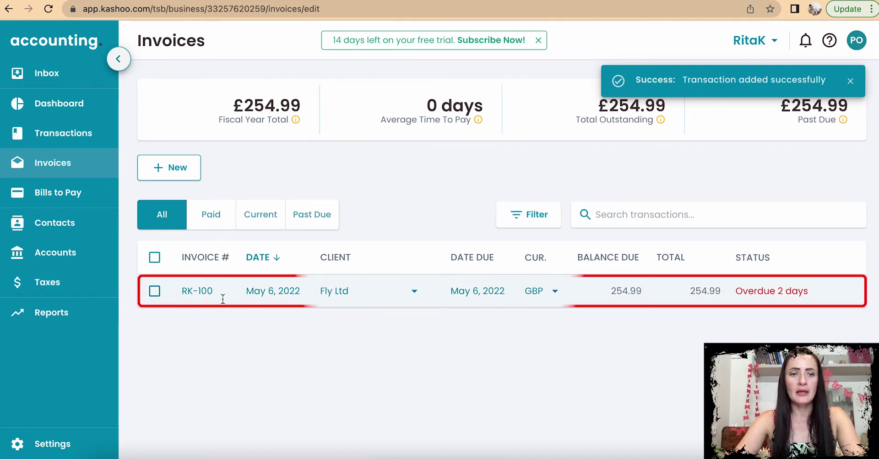
Step: Select invoice RK-100 (£254.99 outstanding) and open its Pay Invoice entry
left_click(154, 291)
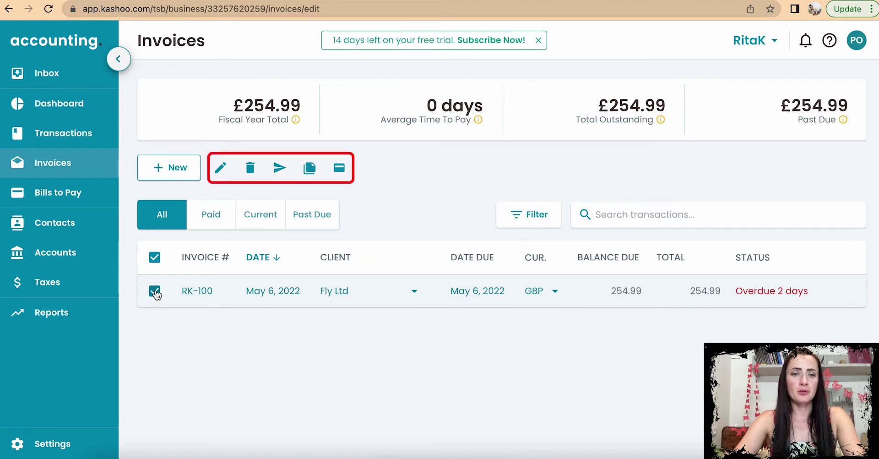
left_click(155, 291)
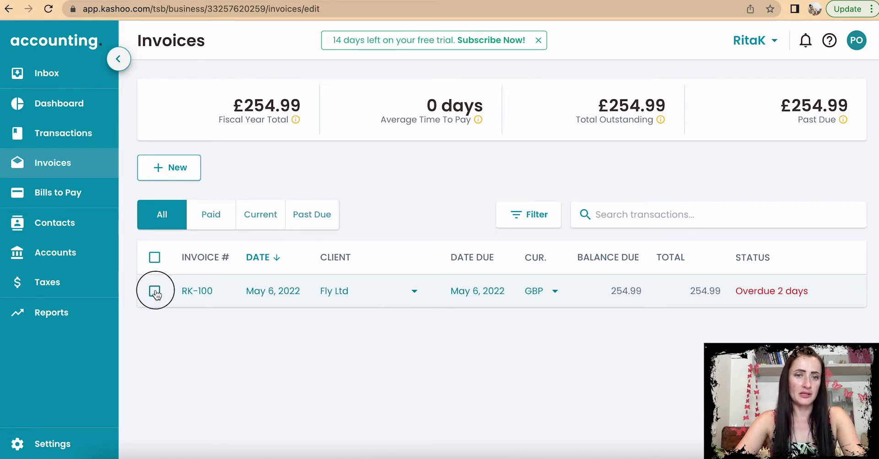
left_click(155, 291)
left_click(155, 292)
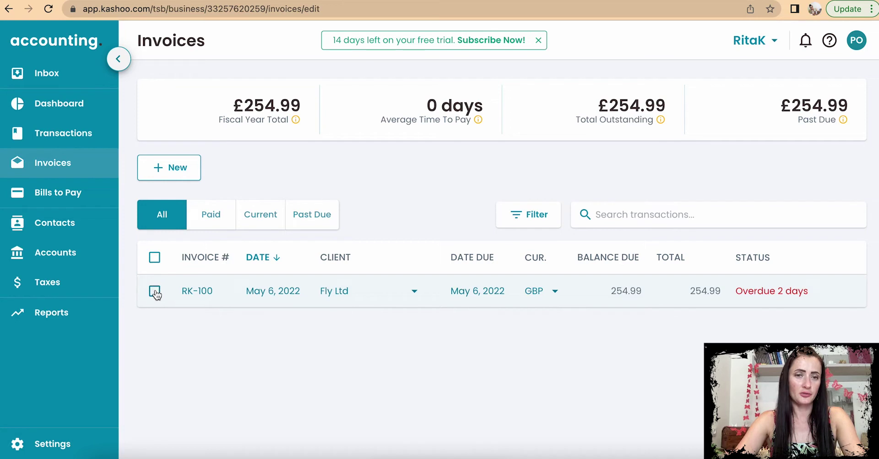
left_click(154, 292)
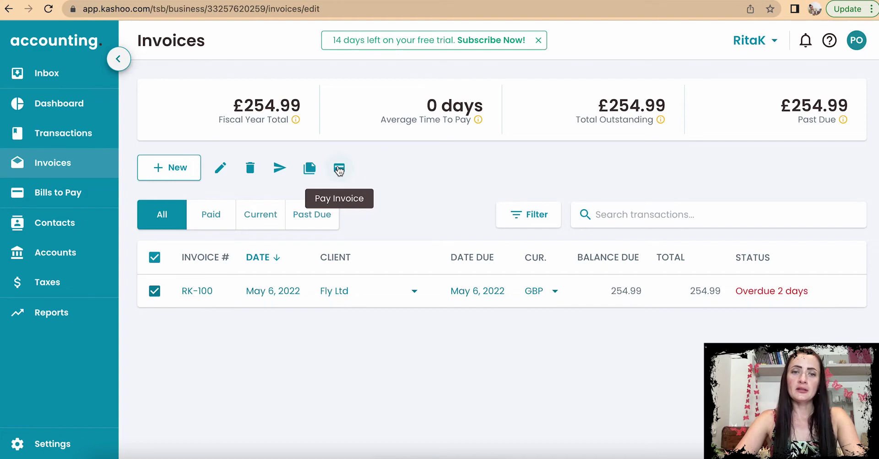
left_click(339, 170)
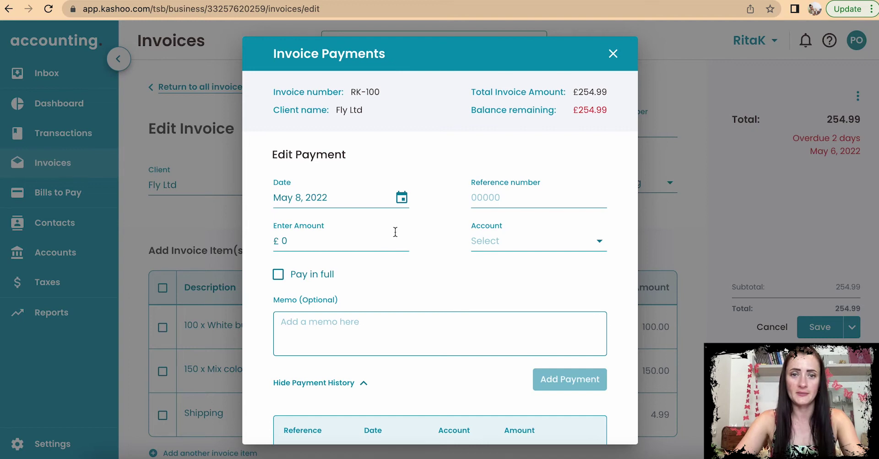
Step: Set the payment date to May 6, 2022 and enter a first payment amount
left_click(402, 198)
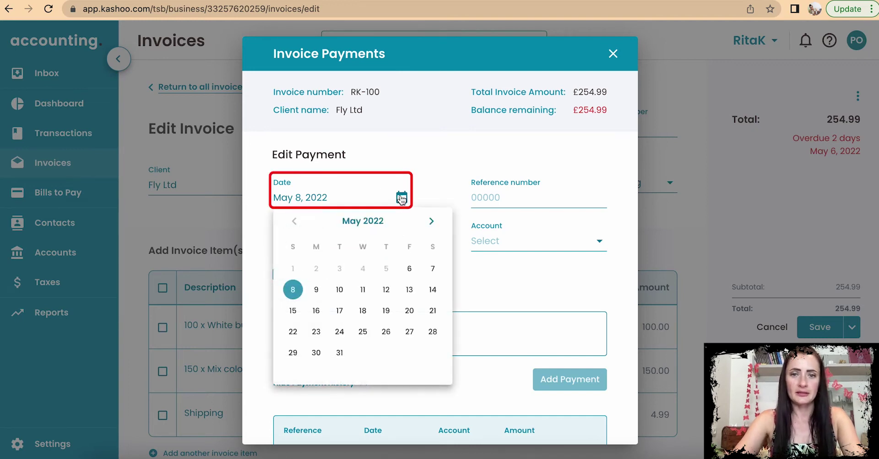
left_click(411, 273)
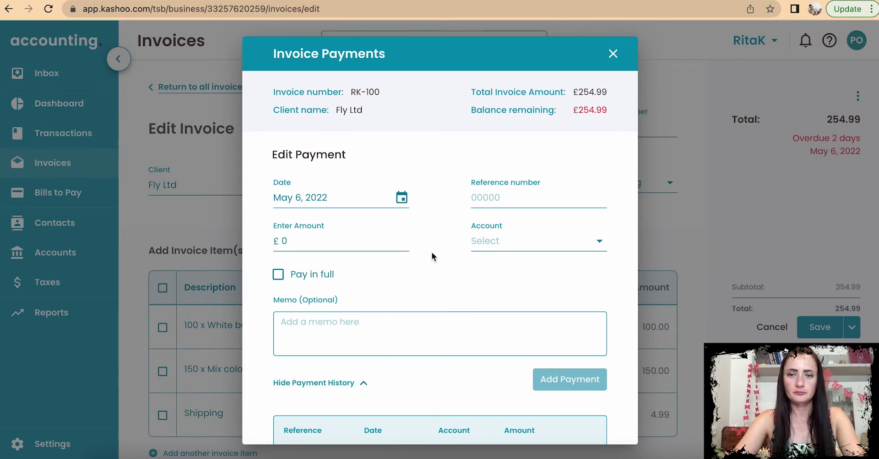
scroll(430, 249, "down", 1)
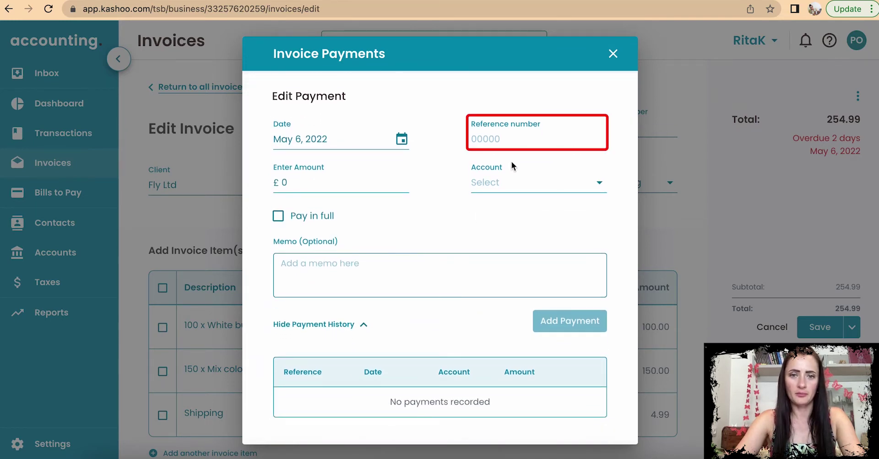
left_click(320, 181)
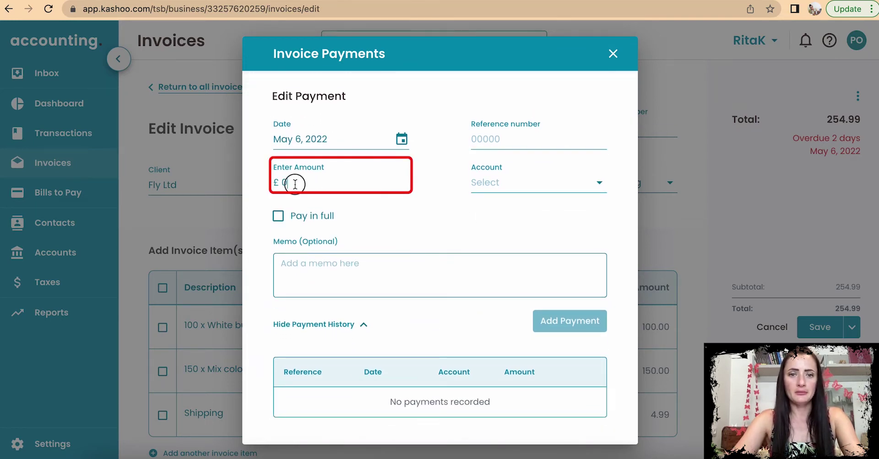
key("BackSpace")
type("150")
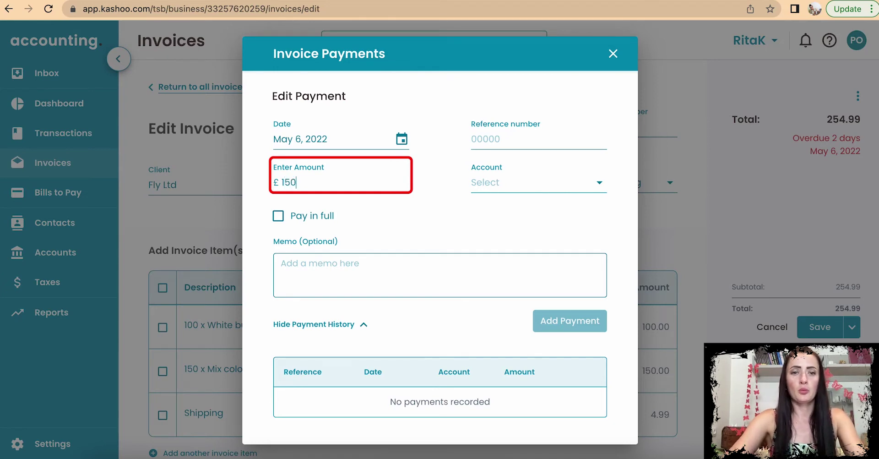
left_click(433, 213)
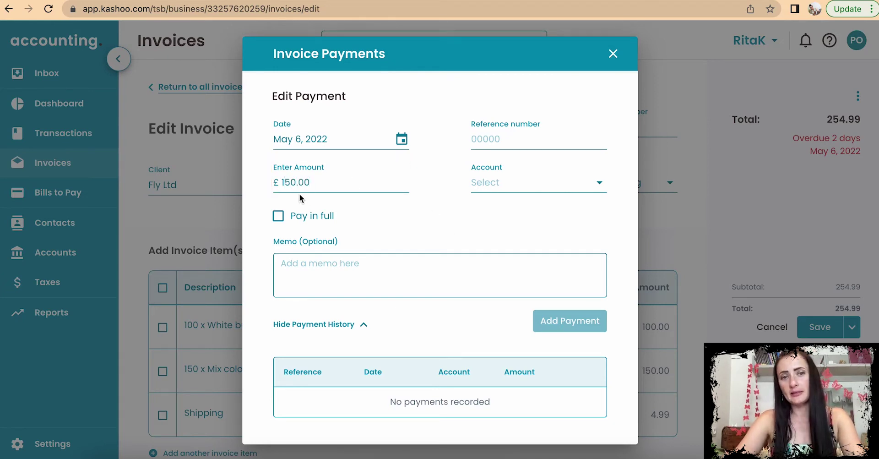
scroll(311, 184, "up", 2)
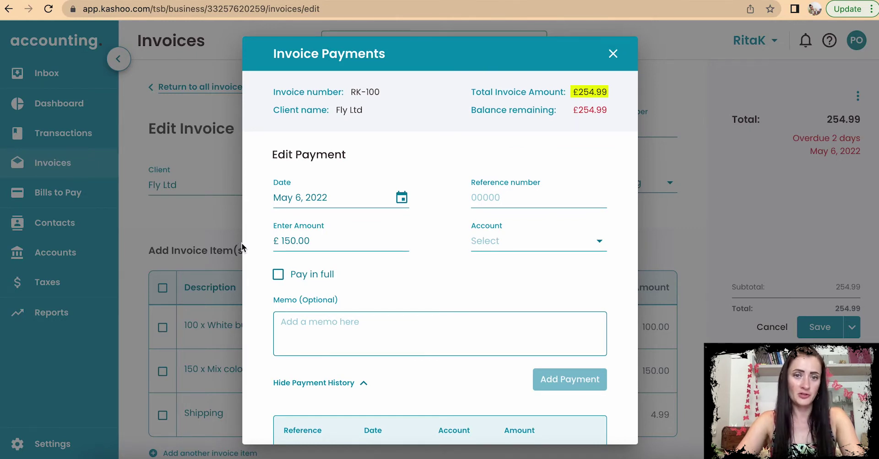
Step: Correct the payment amount to 150.00 instead of the full 254.99 balance
left_click(278, 273)
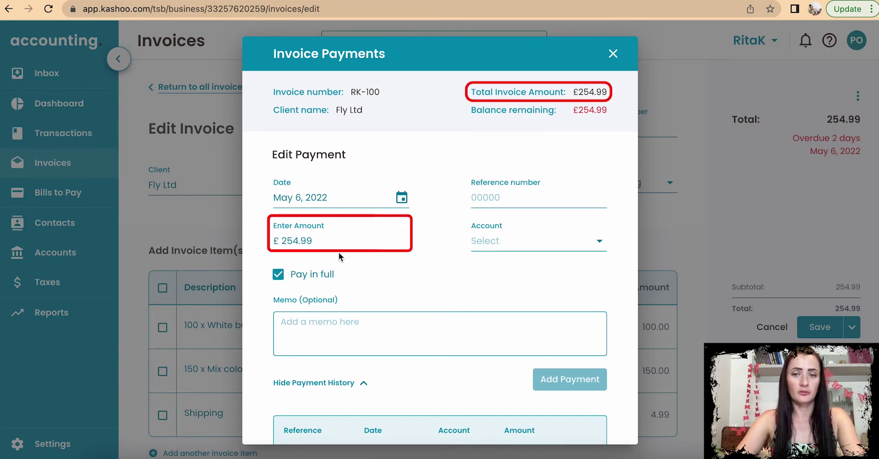
left_click_drag(321, 240, 265, 242)
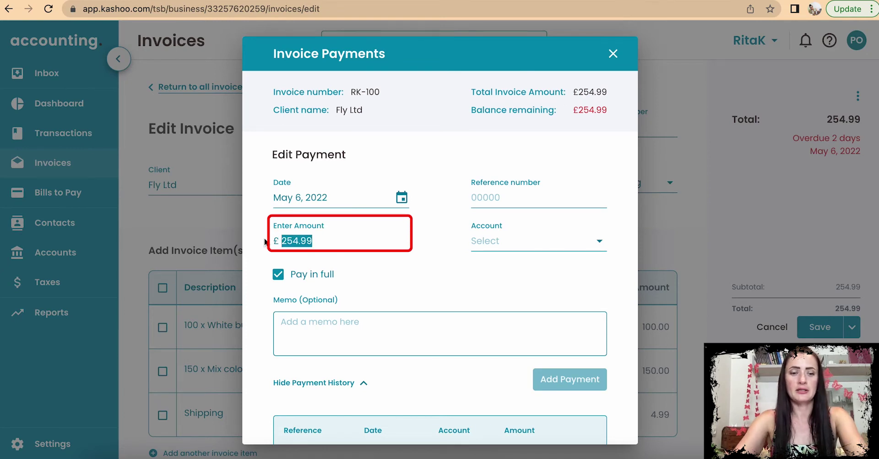
type("150")
left_click(278, 274)
left_click_drag(325, 240, 283, 238)
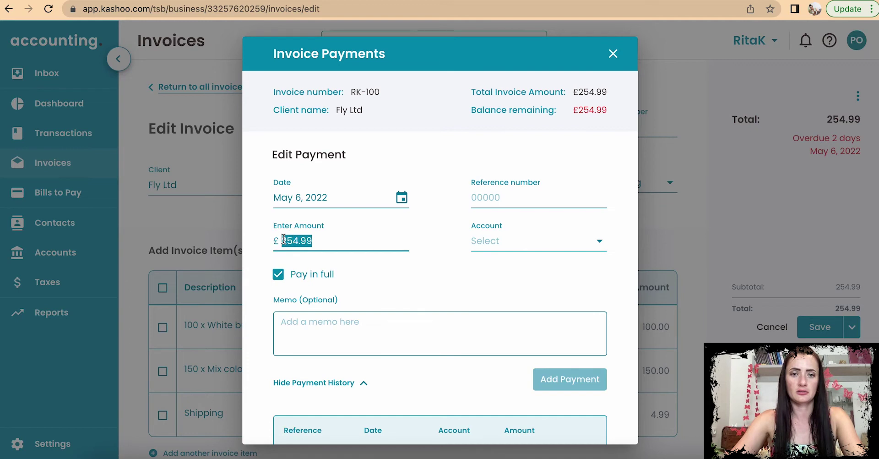
left_click(278, 274)
left_click_drag(353, 243, 275, 235)
type("150")
left_click(385, 287)
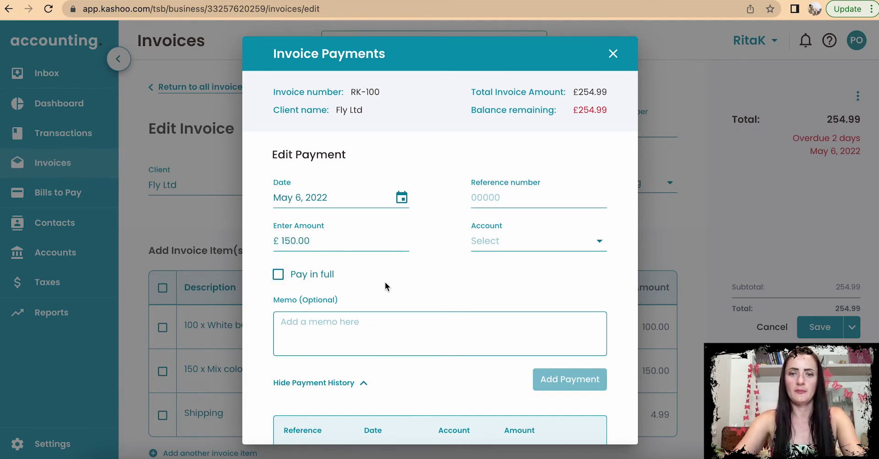
Step: Deposit the £150 payment into Bank - GBP with memo 'Deposit paid', add it, and close
left_click(488, 242)
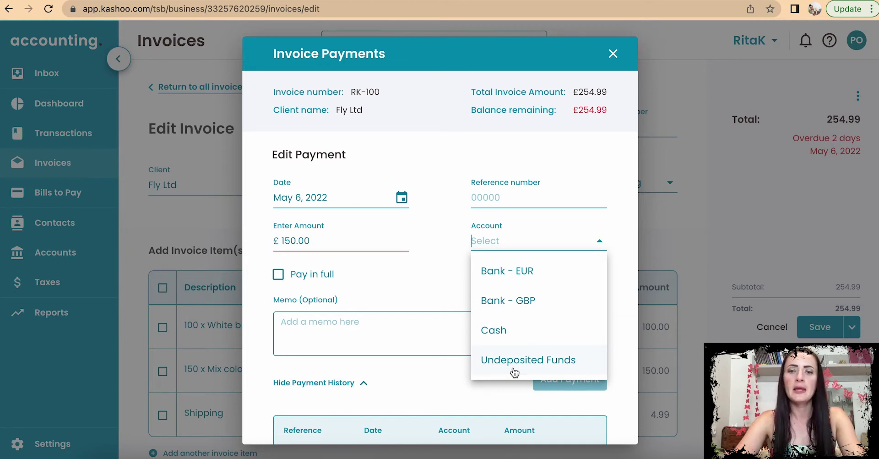
left_click(515, 305)
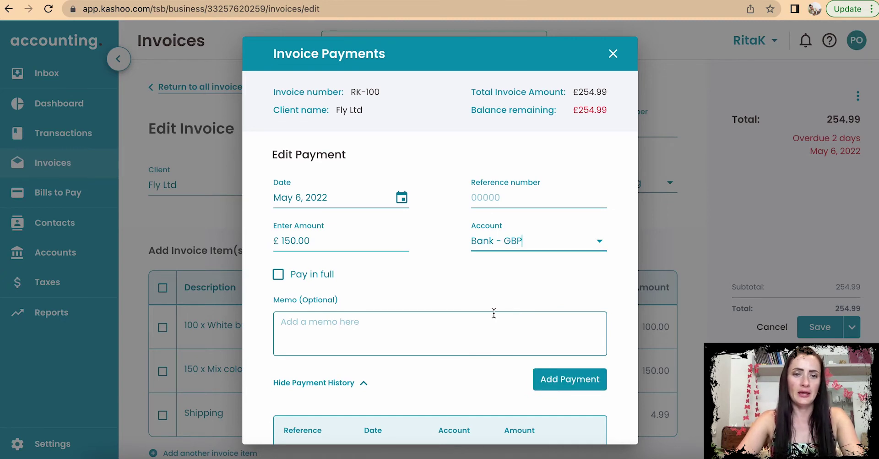
left_click(346, 326)
type("Deposit paid")
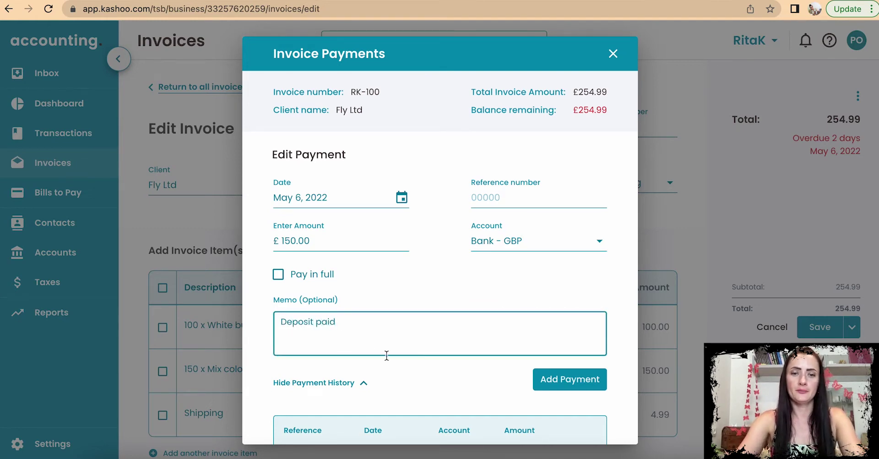
scroll(387, 355, "down", 2)
left_click(567, 321)
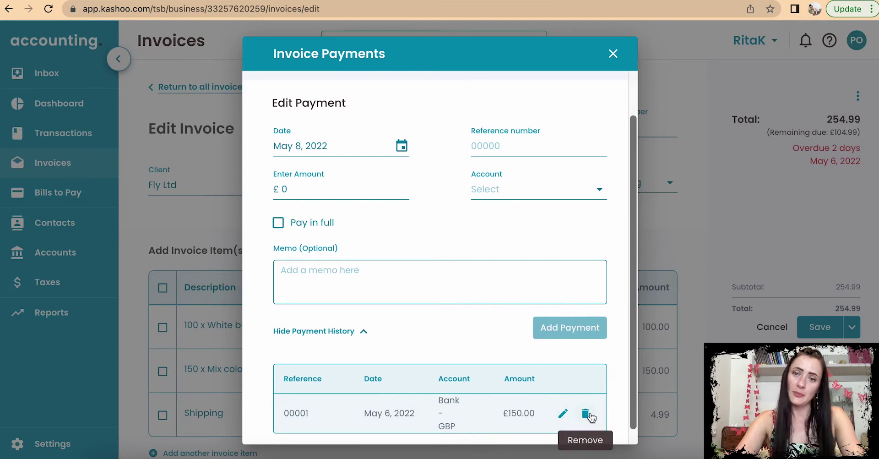
left_click(614, 55)
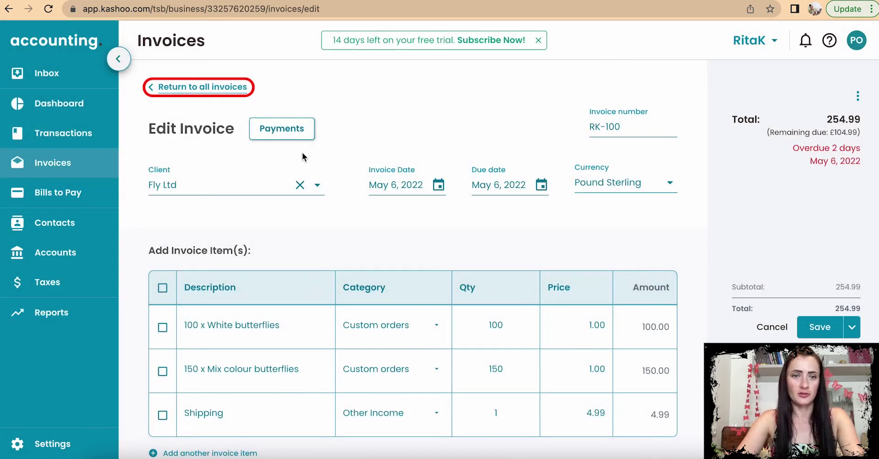
Step: Review RK-100's payment history showing the £150 payment, then go back to all invoices
left_click(176, 87)
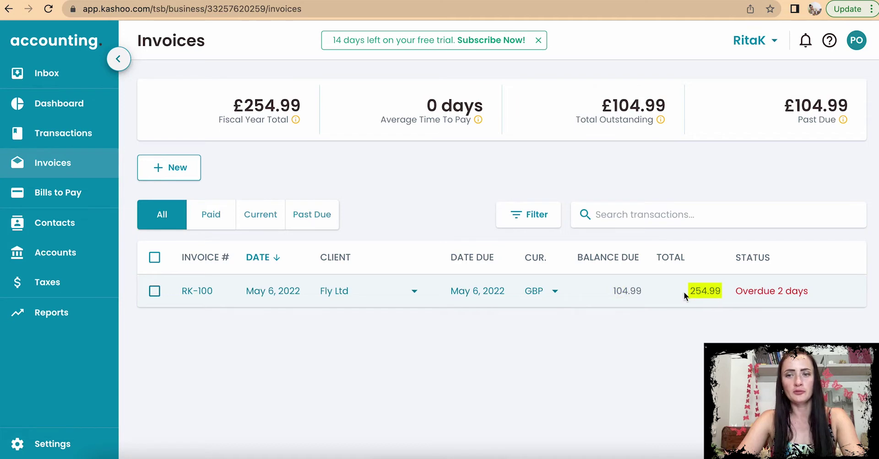
left_click(152, 294)
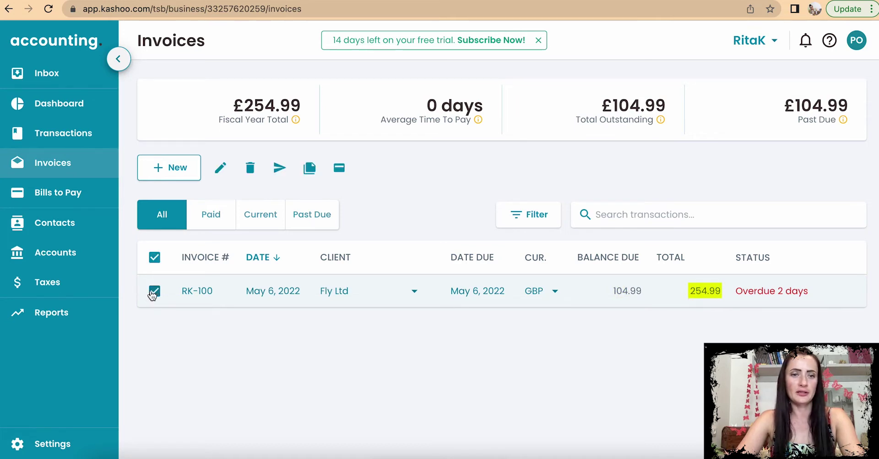
left_click(338, 175)
scroll(447, 303, "down", 3)
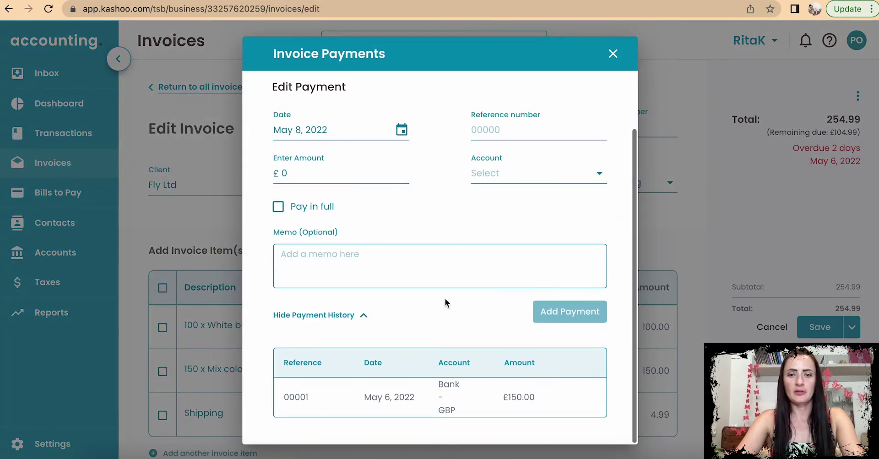
mouse_move(358, 410)
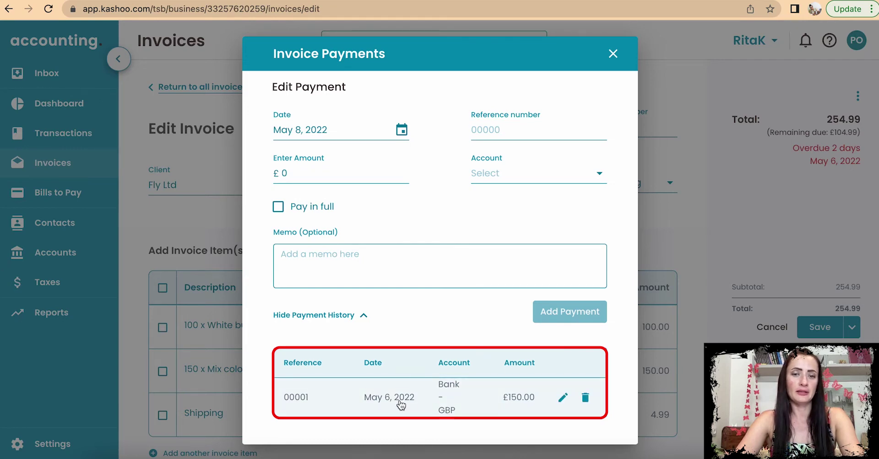
left_click(613, 54)
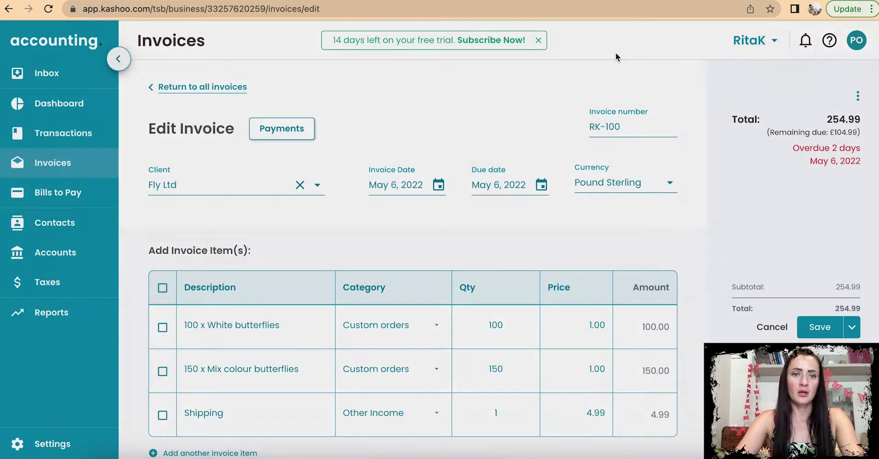
left_click(182, 88)
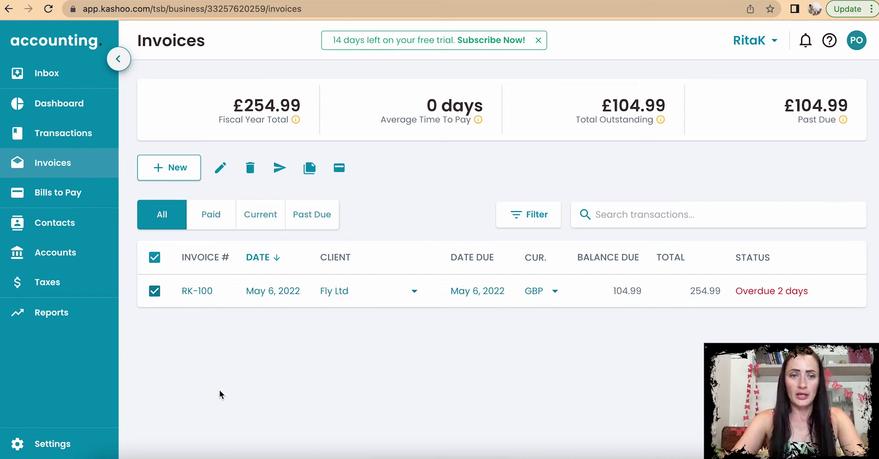
Step: Create and save a May 2 'Store sales' invoice under Online/Store orders priced 120
left_click(174, 169)
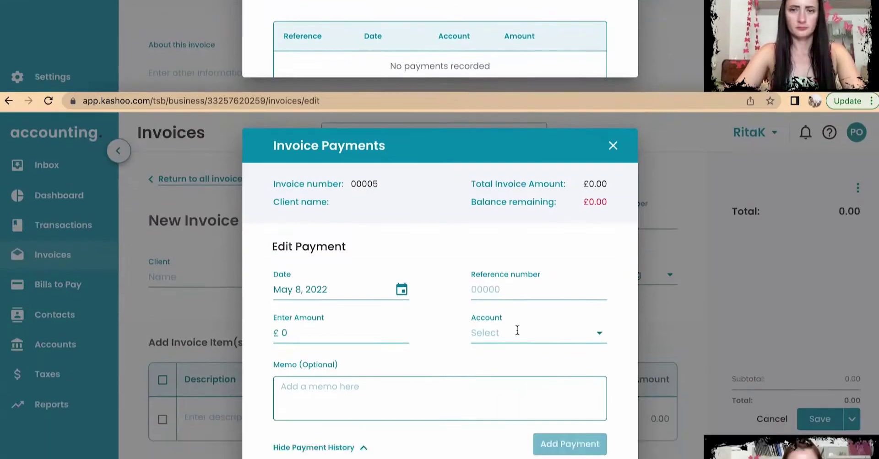
left_click(412, 257)
left_click(221, 280)
type("Store sales")
left_click(420, 281)
left_click(400, 208)
left_click_drag(585, 280, 615, 282)
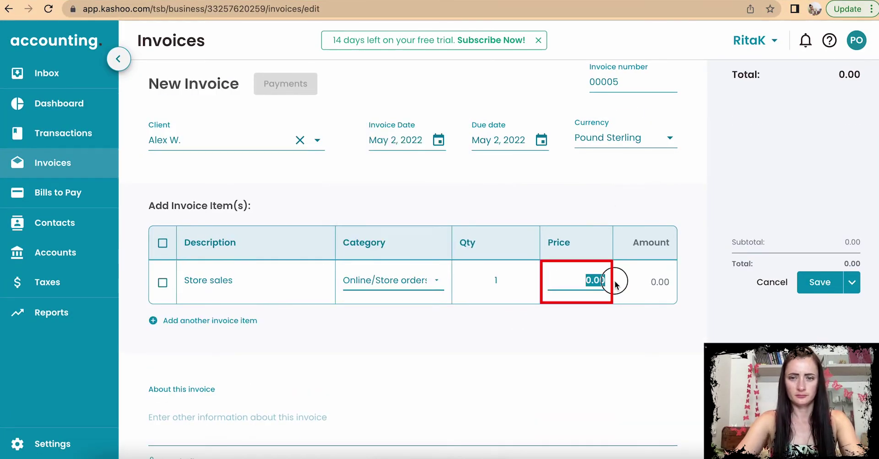
type("120")
left_click(820, 282)
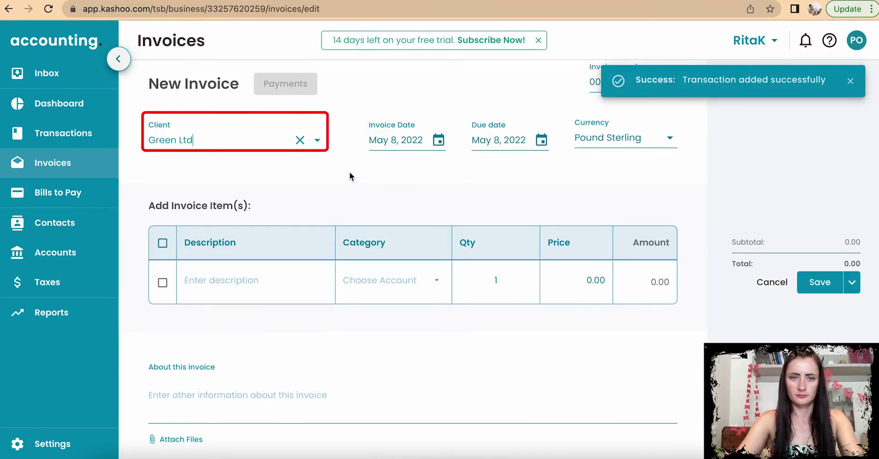
Step: Start an Events Ltd invoice dated May 4 for 'Origami flowers (Mix)', Custom orders, priced 280.50
left_click(300, 140)
left_click(183, 200)
left_click(396, 140)
left_click(456, 212)
left_click(292, 281)
type("Origami flowers (Mix)")
left_click(390, 280)
left_click(386, 120)
left_click(600, 281)
type("280.50")
Step: Add a 'Shipping' line under Other Income for 5 and save the Events Ltd invoice
left_click(226, 320)
type("Shippi")
type("ng")
left_click(568, 324)
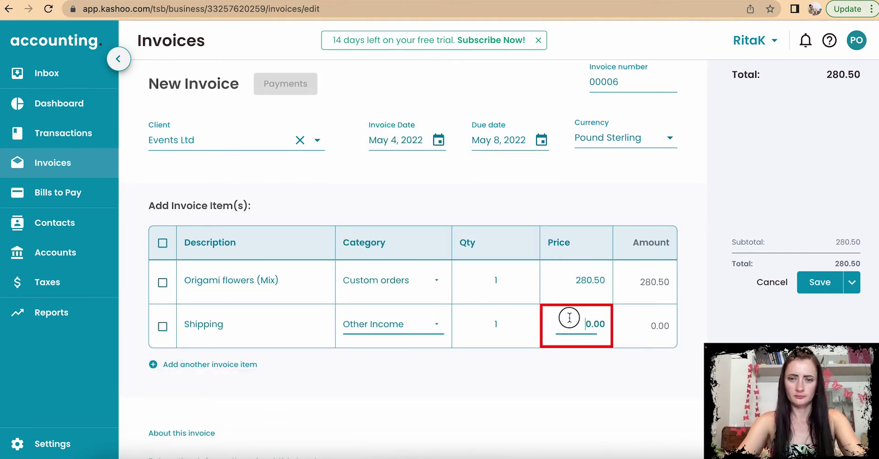
type("5")
left_click(820, 282)
Step: Create and save a May 6 'Online Sales (Course)' invoice, Online course category, quantity 3 at 20
left_click(273, 141)
left_click(209, 305)
left_click(396, 139)
left_click(505, 212)
left_click(242, 285)
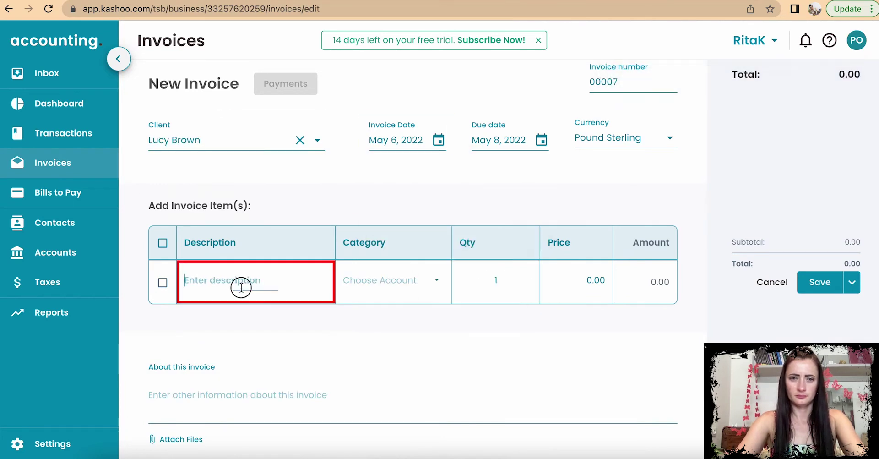
type("Online Sales (Course)")
left_click(390, 280)
left_click(414, 180)
left_click(496, 281)
type("3")
left_click(580, 282)
type("20")
left_click(818, 284)
Step: Save a May 4 Events Ltd 'Store sales' invoice at 290.50, then view the invoice list
left_click(846, 274)
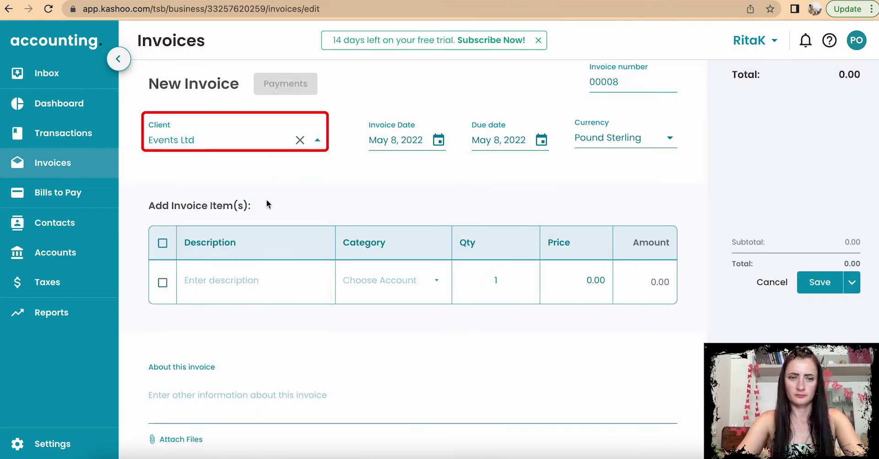
left_click(438, 139)
left_click(460, 230)
left_click(235, 280)
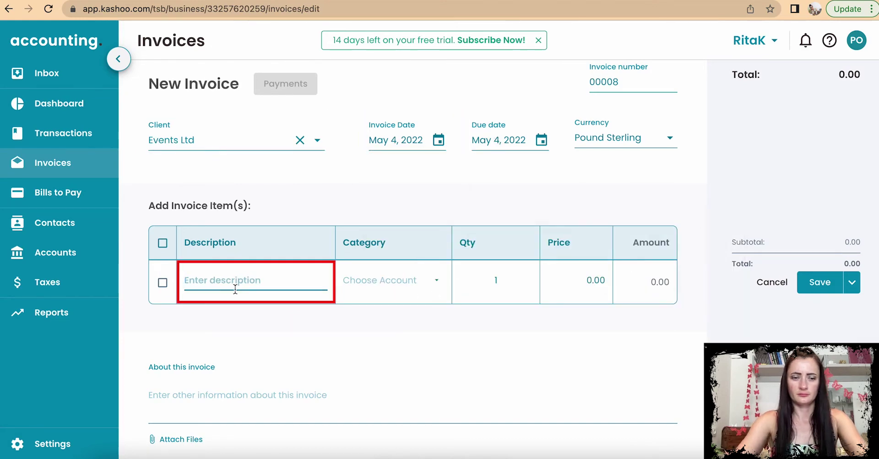
type("Store sales")
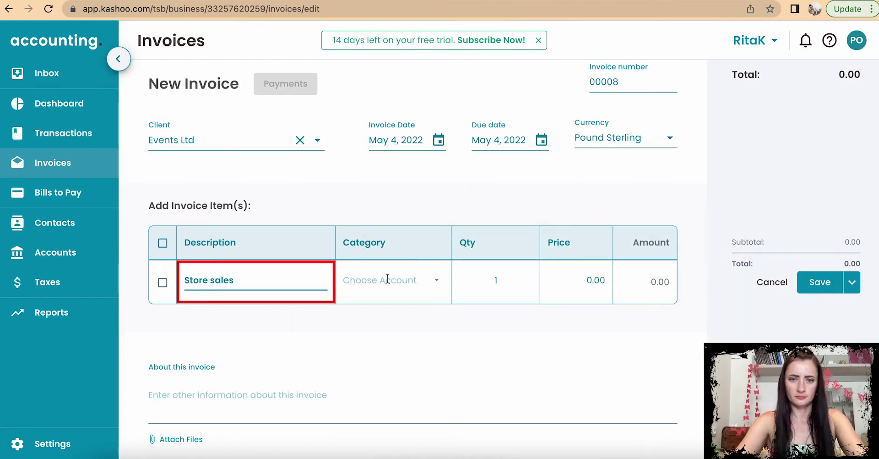
left_click(390, 280)
left_click(403, 192)
left_click(595, 280)
type("290.50")
left_click(819, 282)
left_click(53, 163)
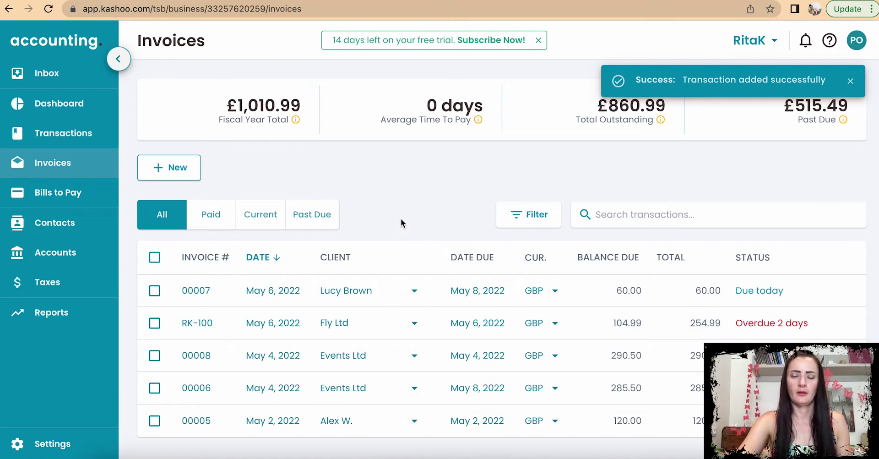
left_click(847, 83)
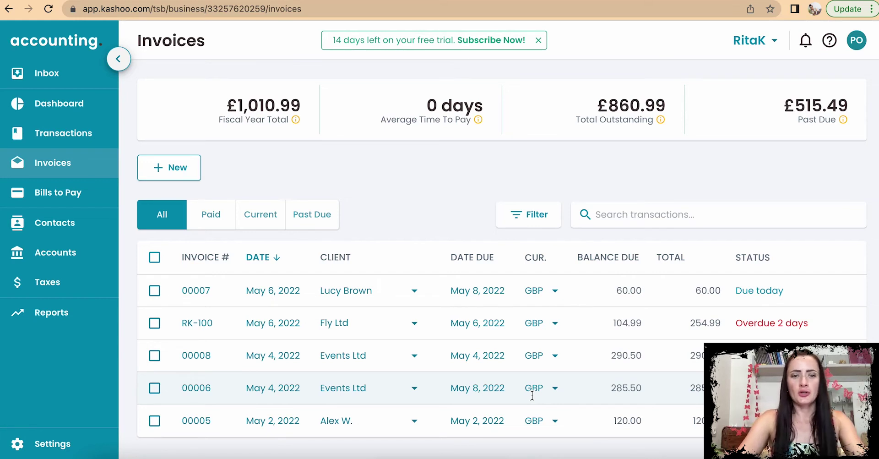
left_click(154, 291)
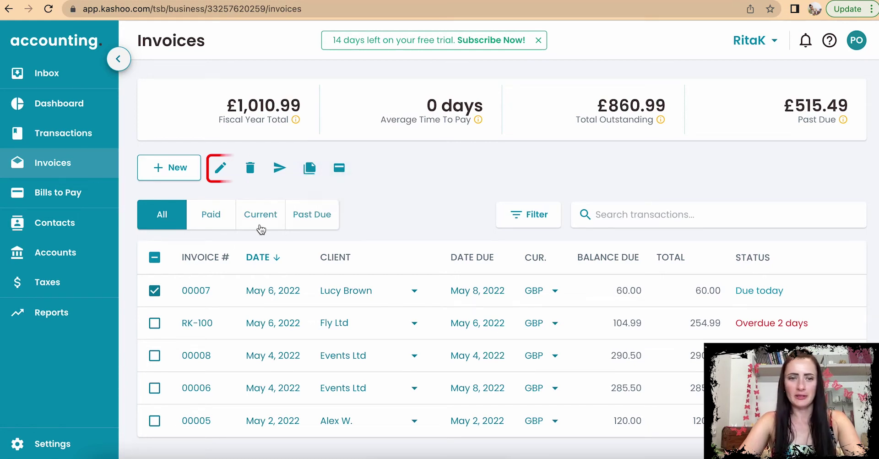
left_click(154, 290)
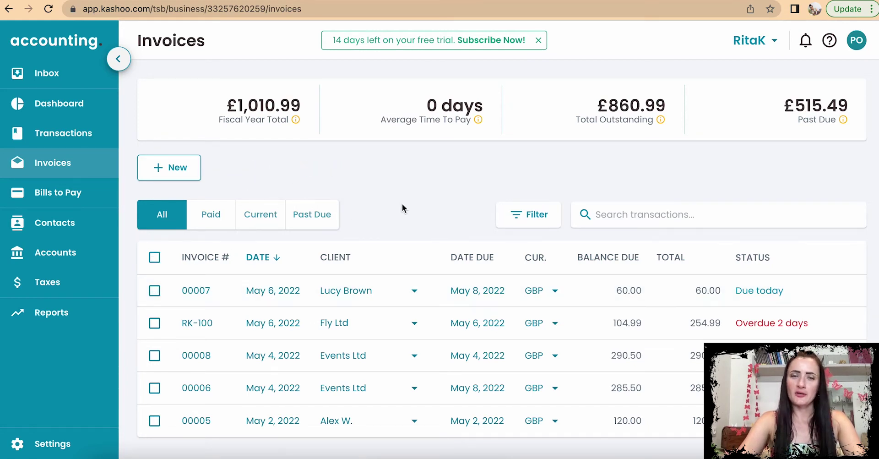
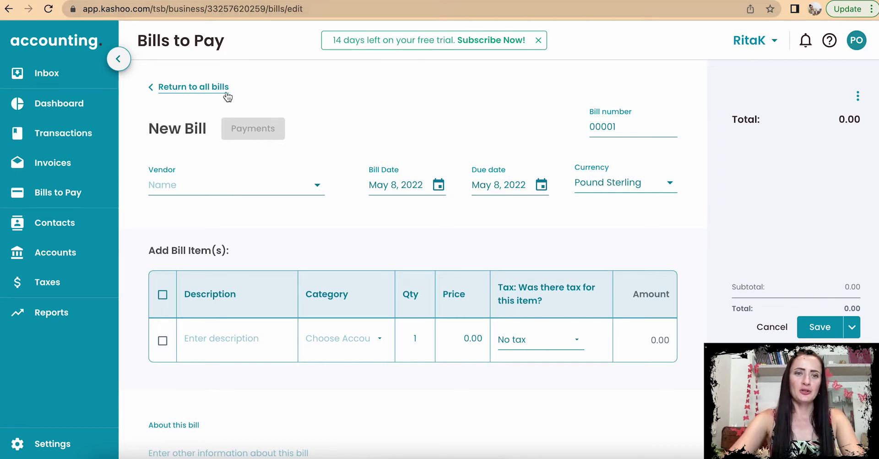
Step: Set the bill's vendor to Green Ltd, dated May 2, 2022, due Net 30 (Jun 1, 2022)
left_click(204, 186)
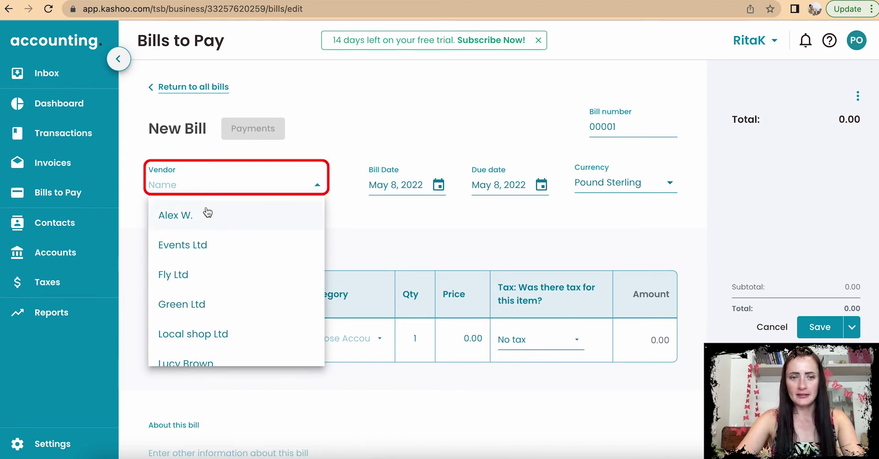
left_click(210, 302)
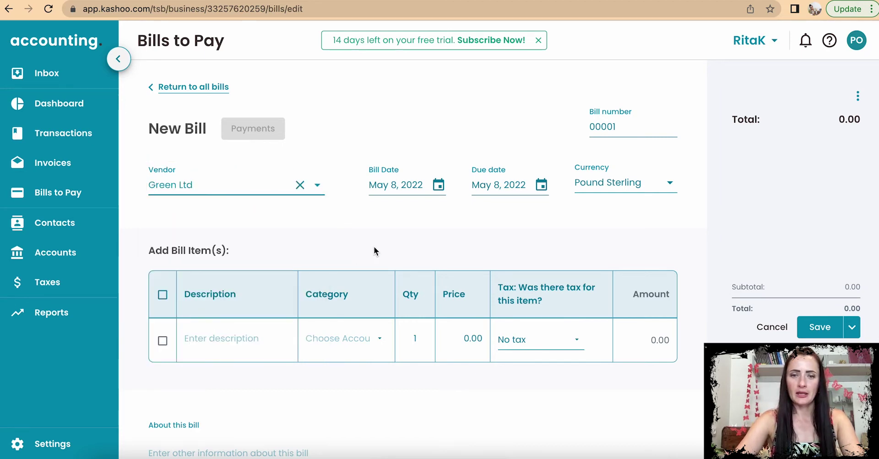
left_click(438, 185)
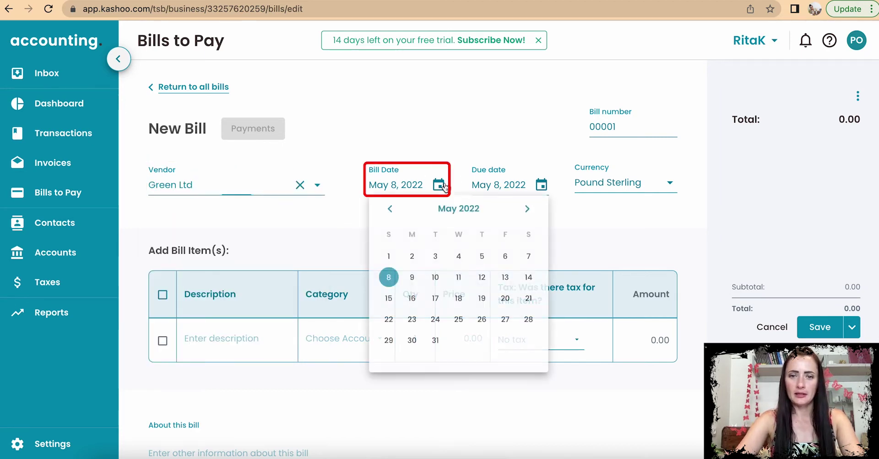
left_click(412, 257)
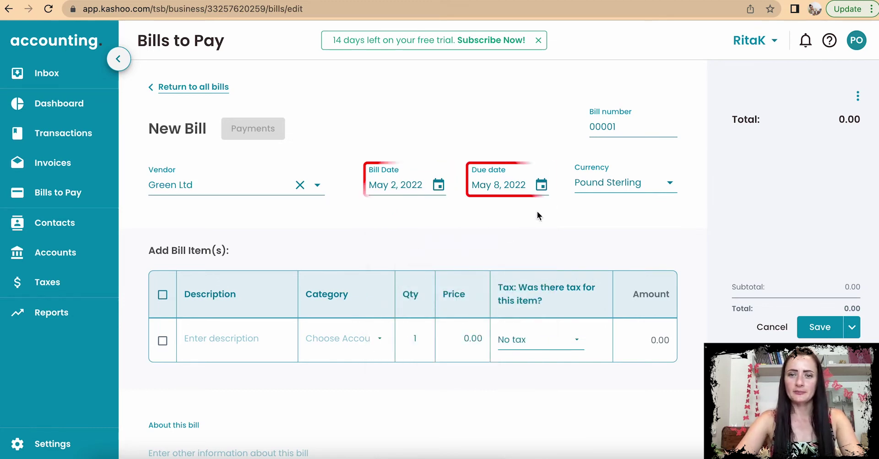
left_click(542, 185)
left_click(496, 300)
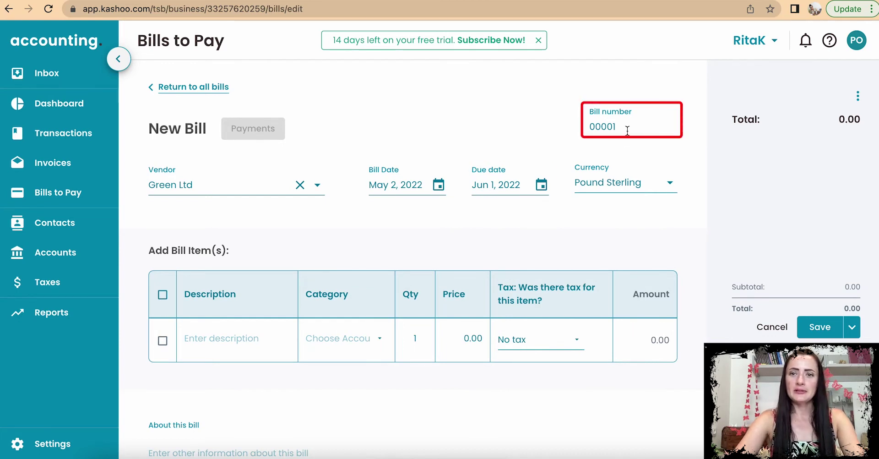
Step: Replace the bill number with GREEN-1234 and describe the first item as 'Materials'
left_click_drag(618, 127, 570, 133)
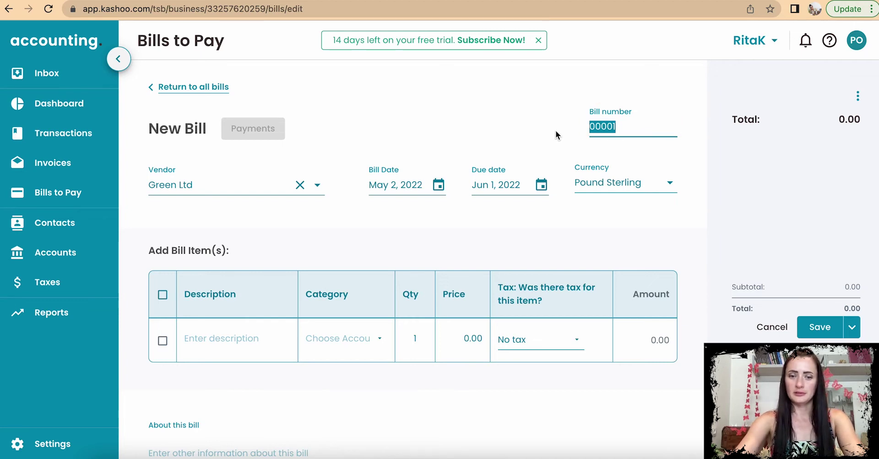
type("GREE")
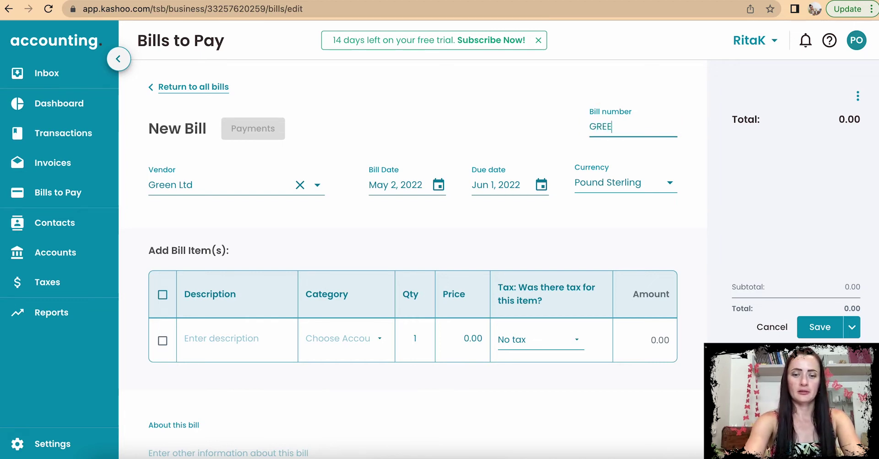
type("N-1234")
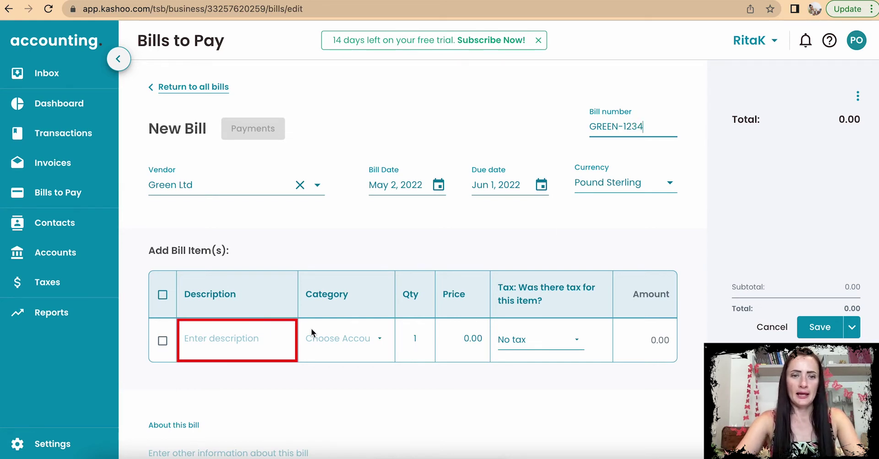
left_click(238, 341)
type("Materials")
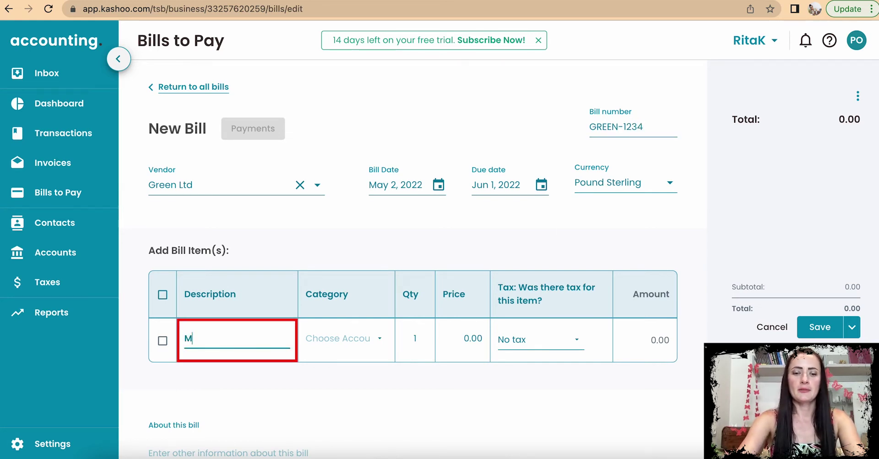
Step: Categorise the Materials line as Cost of Goods Sold, priced 35.00 with no tax
left_click(347, 339)
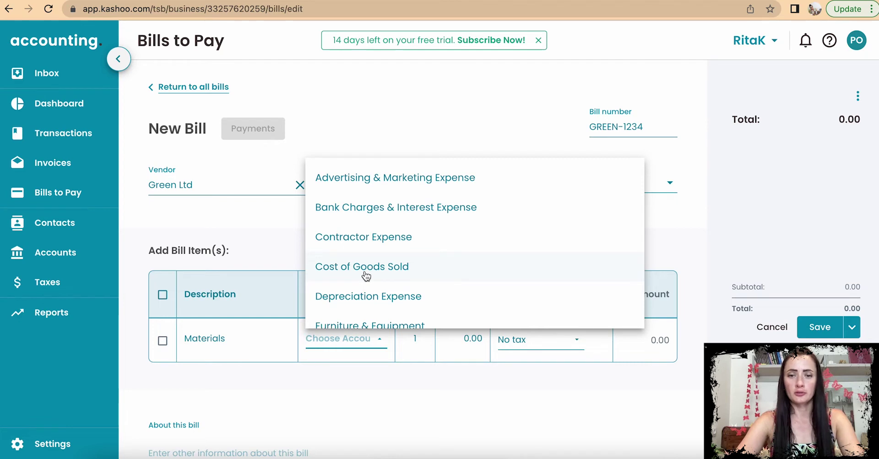
scroll(366, 275, "down", 5)
scroll(366, 276, "down", 6)
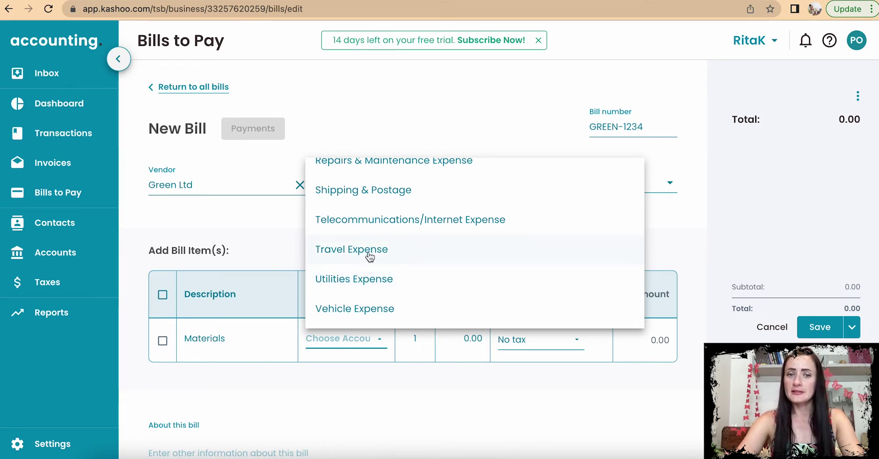
scroll(381, 259, "up", 10)
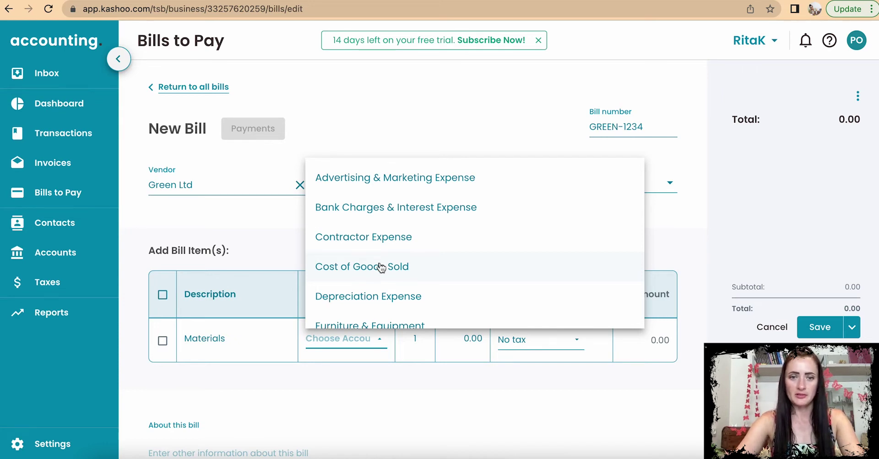
left_click(381, 277)
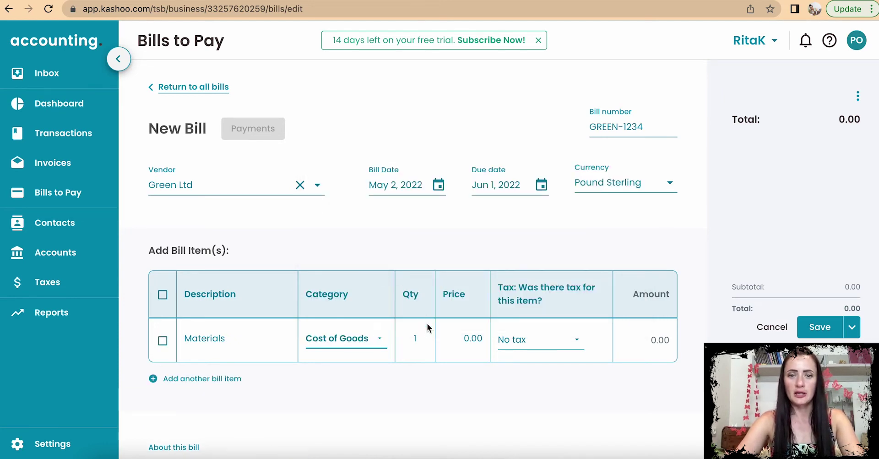
left_click_drag(453, 338, 491, 342)
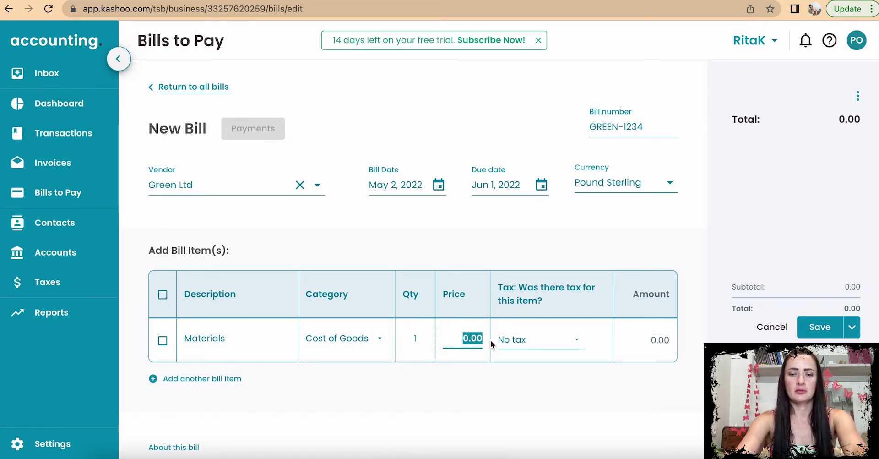
type("35")
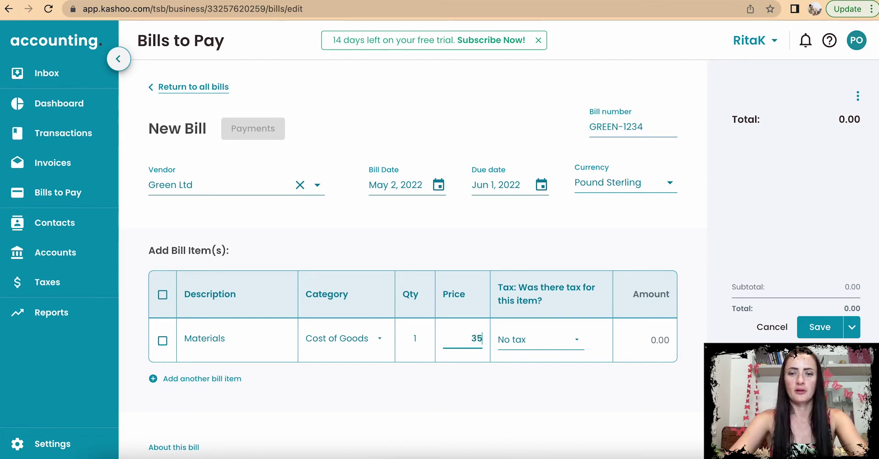
left_click(552, 344)
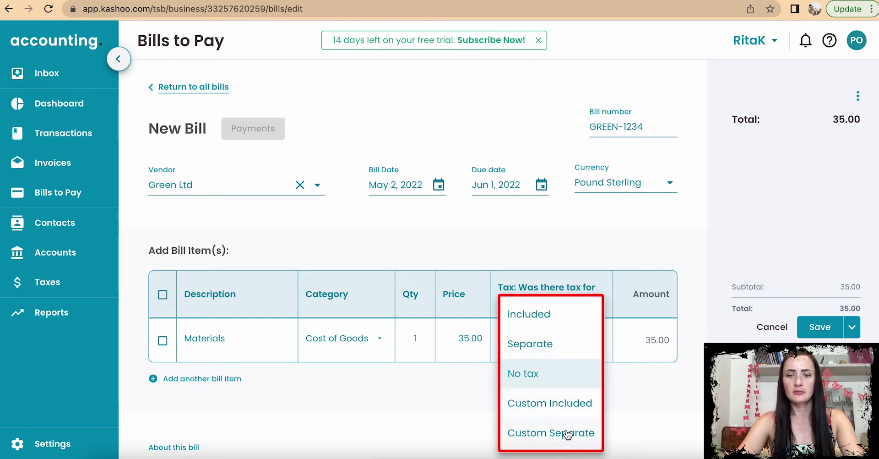
left_click(544, 381)
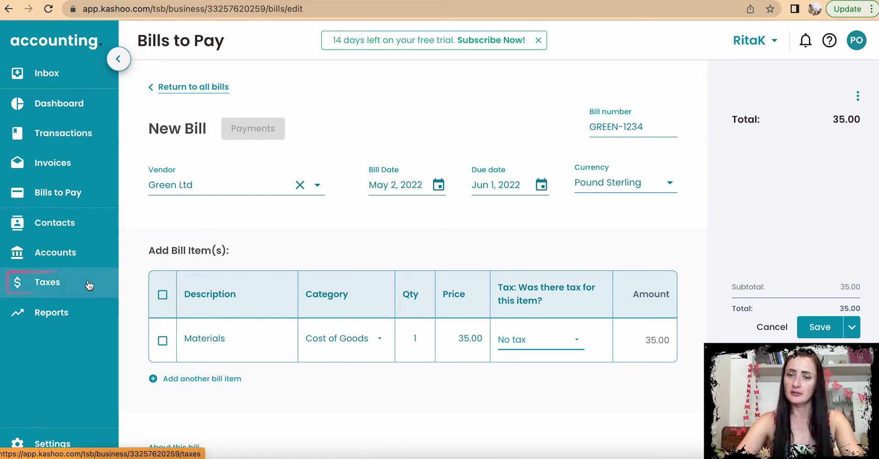
scroll(543, 400, "down", 3)
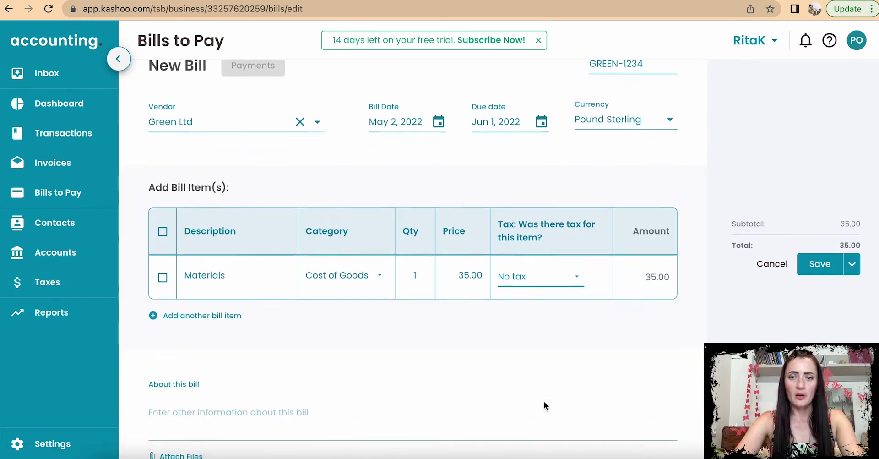
Step: Add a 'Shipping' line under Shipping & Postage priced at 1.99
left_click(226, 297)
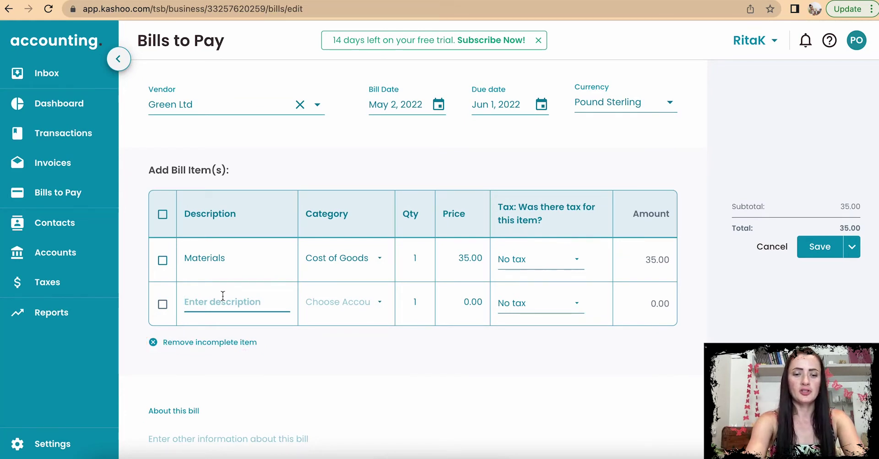
type("Shipping")
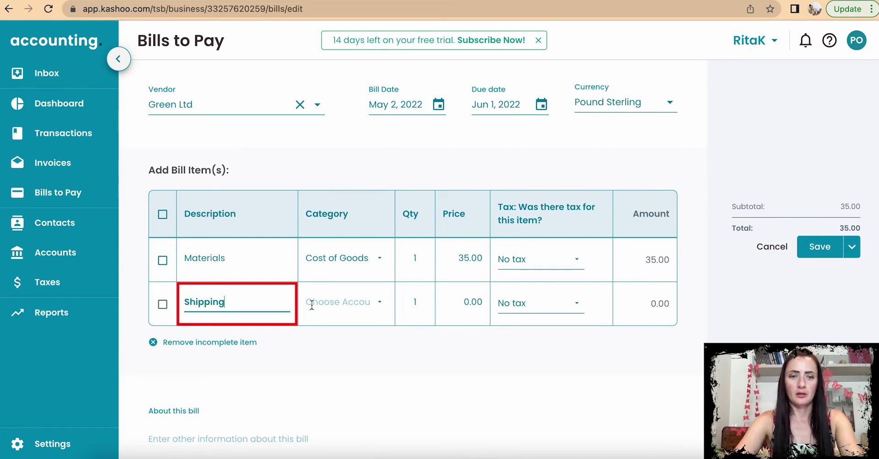
left_click(309, 303)
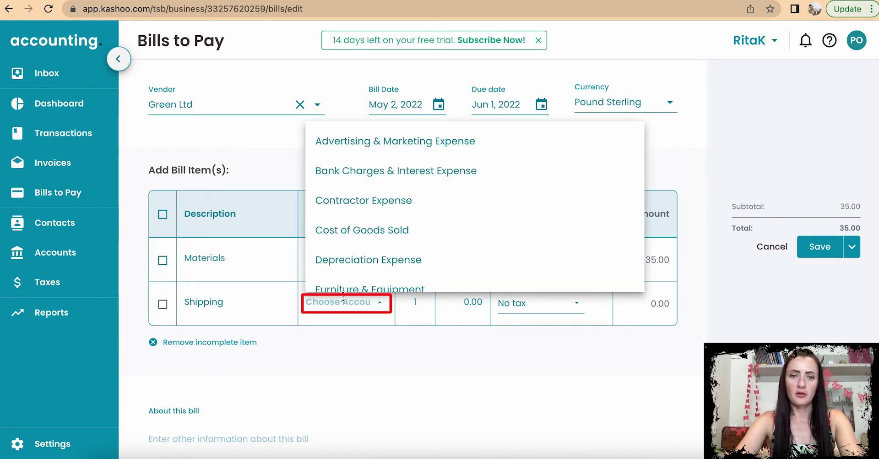
type("sh")
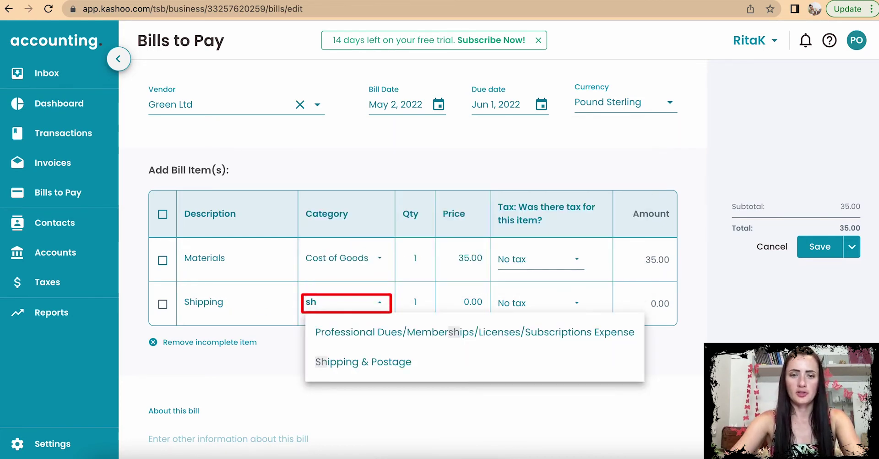
left_click(400, 361)
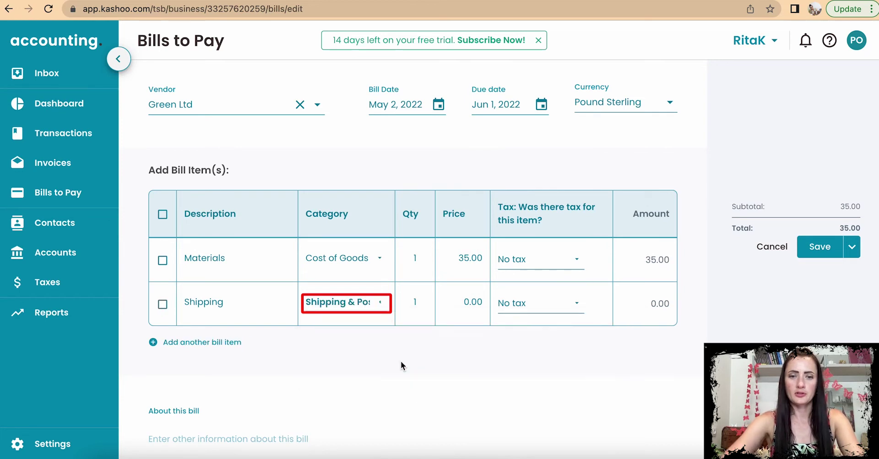
left_click(467, 301)
type("1,")
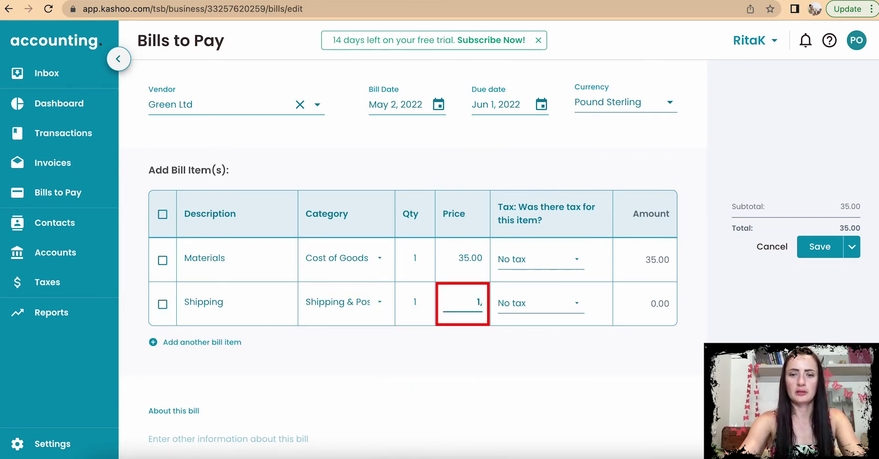
type("99")
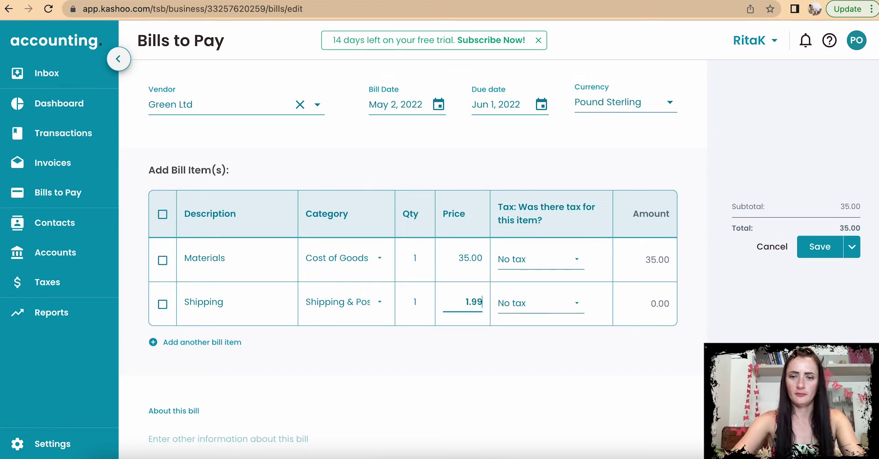
left_click(646, 305)
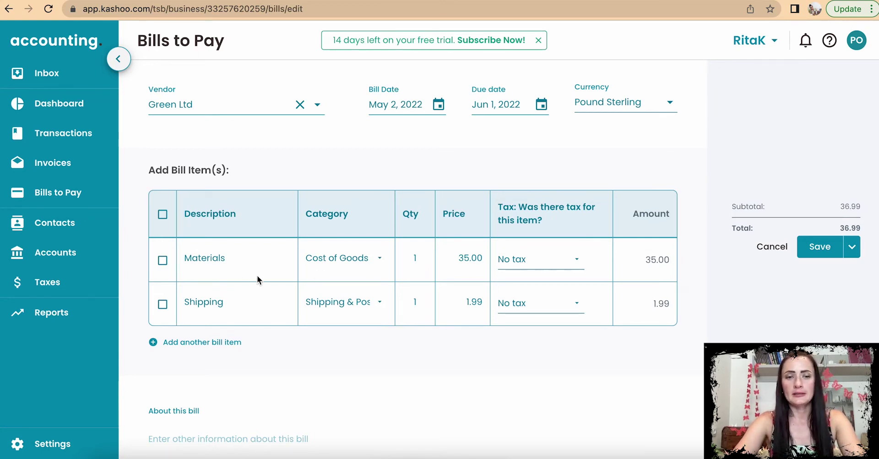
Step: Note 'Samples' in About this bill and choose to attach a file from the device
scroll(277, 393, "down", 1)
scroll(276, 392, "down", 2)
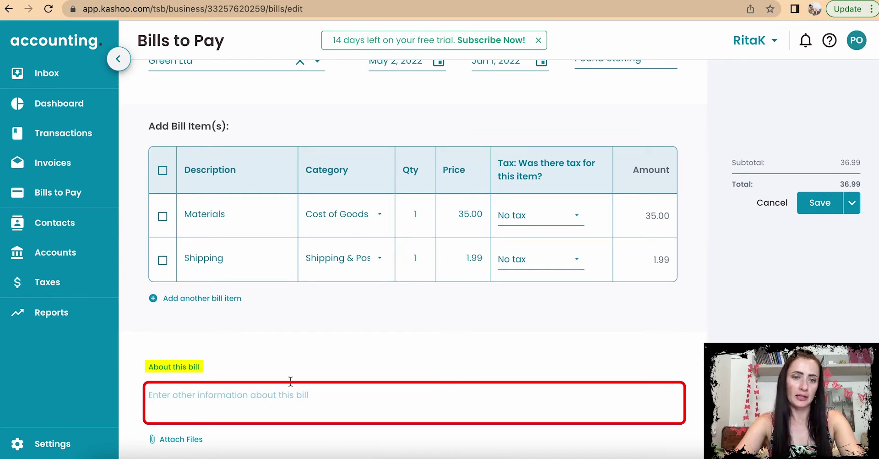
type("Samples")
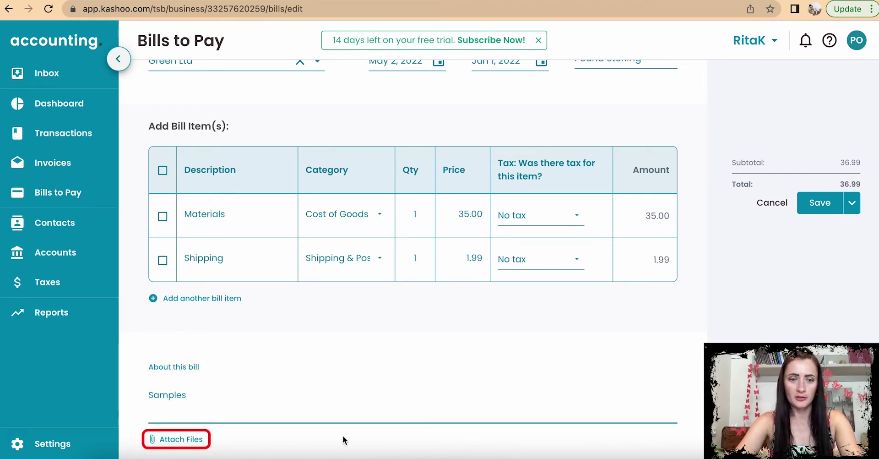
left_click(187, 440)
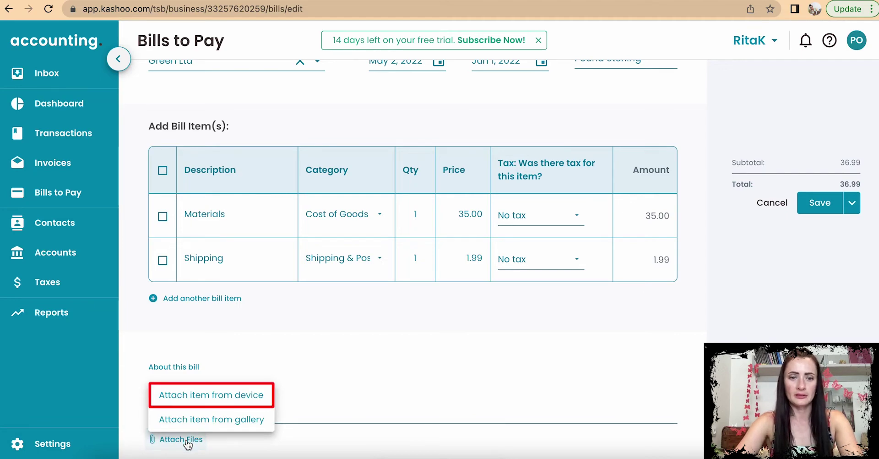
left_click(193, 396)
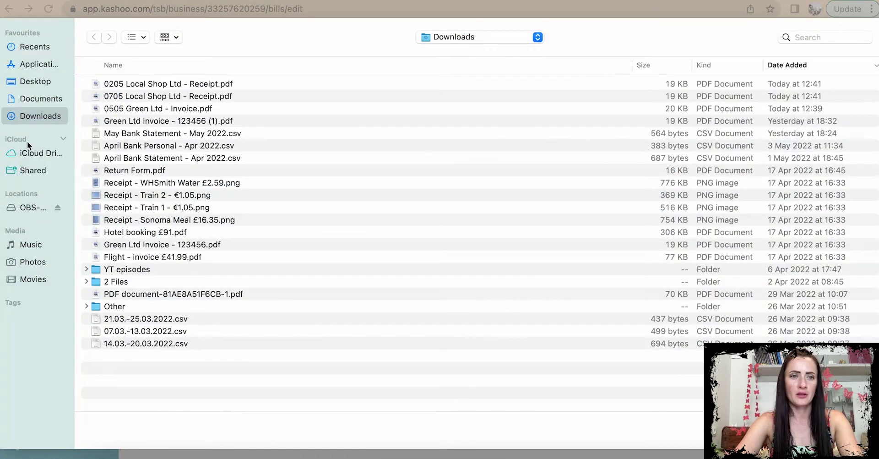
Step: Attach Green Ltd Invoice - 123456 (1).pdf from Downloads to the bill
left_click(159, 110)
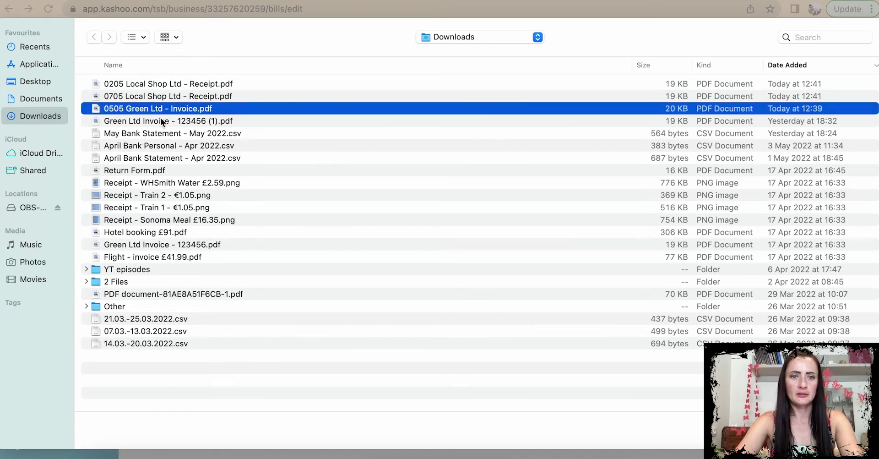
left_click(161, 121)
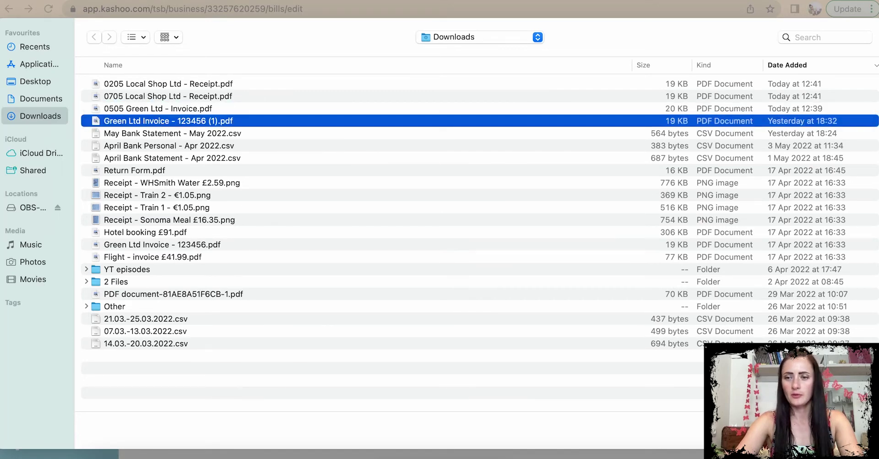
key("Return")
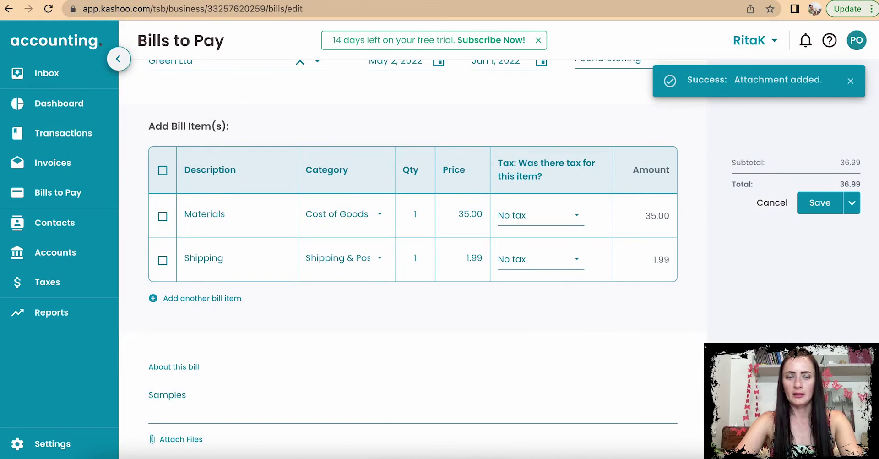
scroll(414, 320, "down", 2)
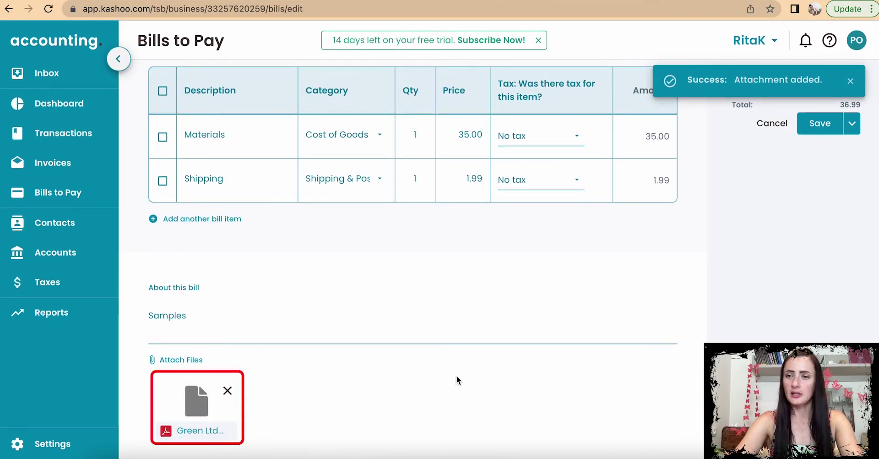
scroll(548, 368, "up", 5)
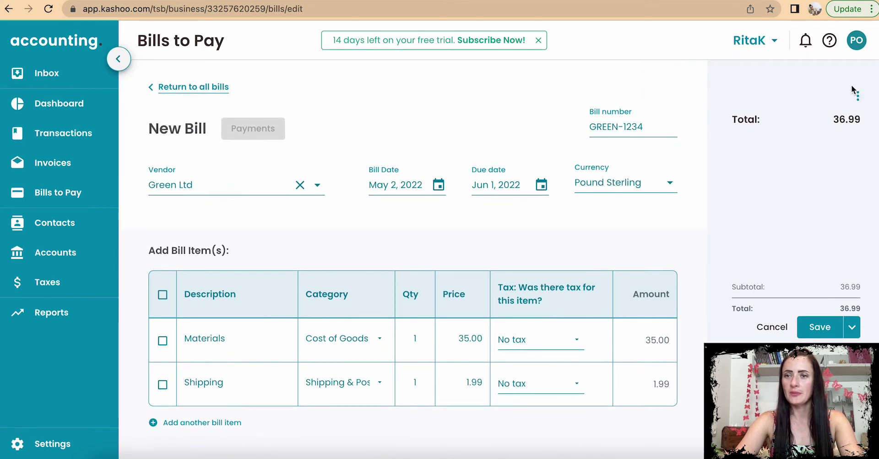
left_click(859, 99)
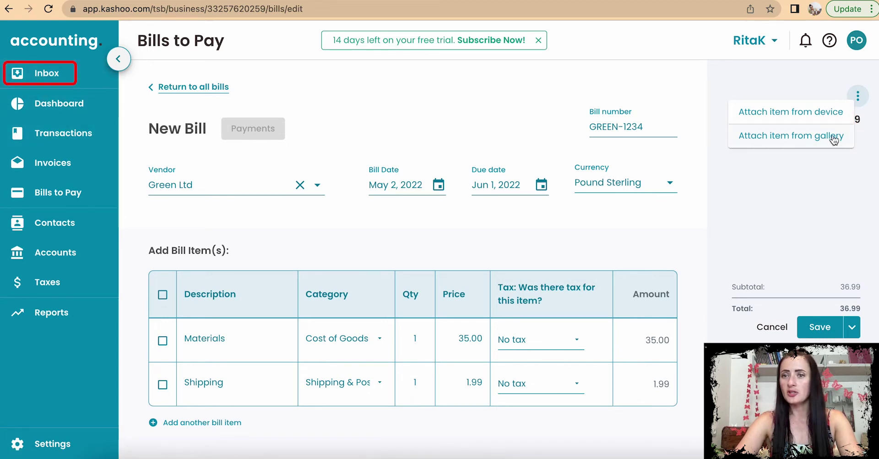
left_click(829, 176)
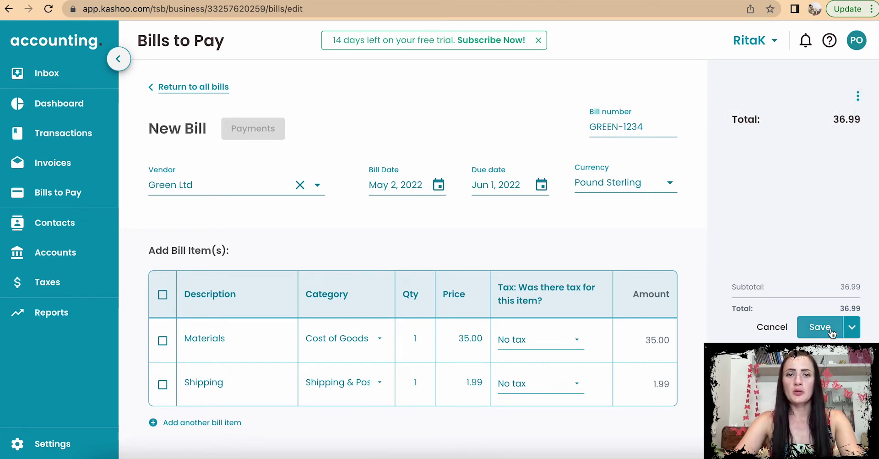
Step: Save the 36.99 Green Ltd bill with Save & New, opening blank bill 00002
left_click(853, 328)
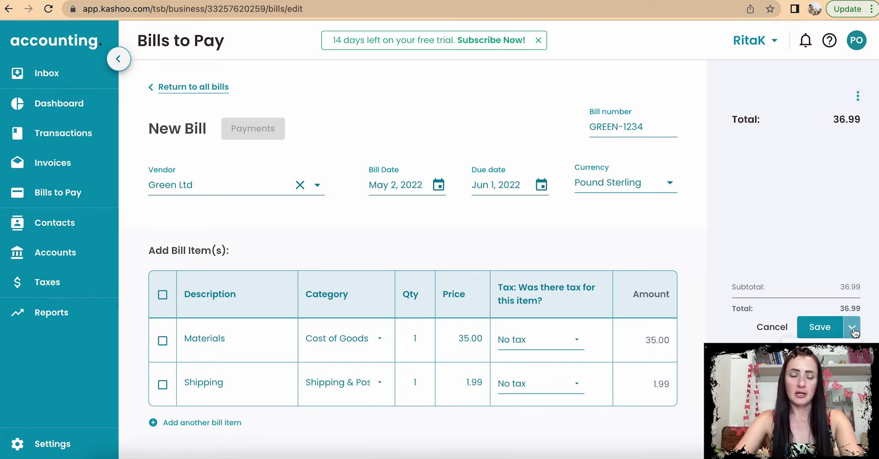
scroll(853, 329, "down", 5)
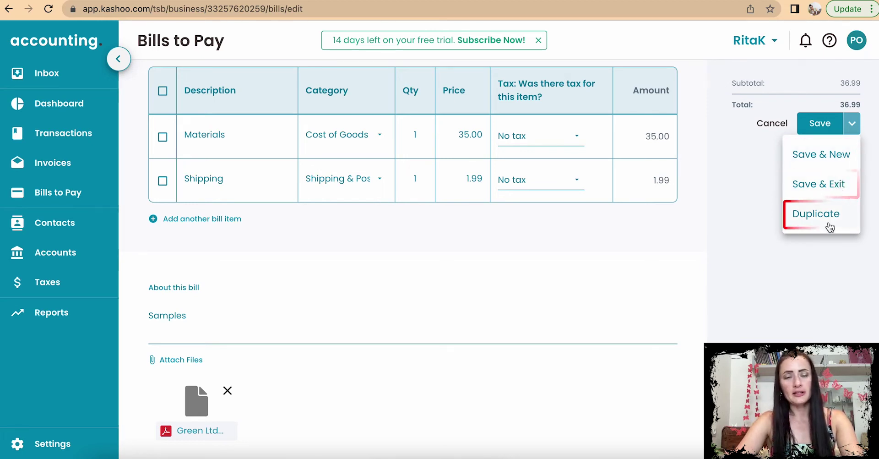
left_click(833, 156)
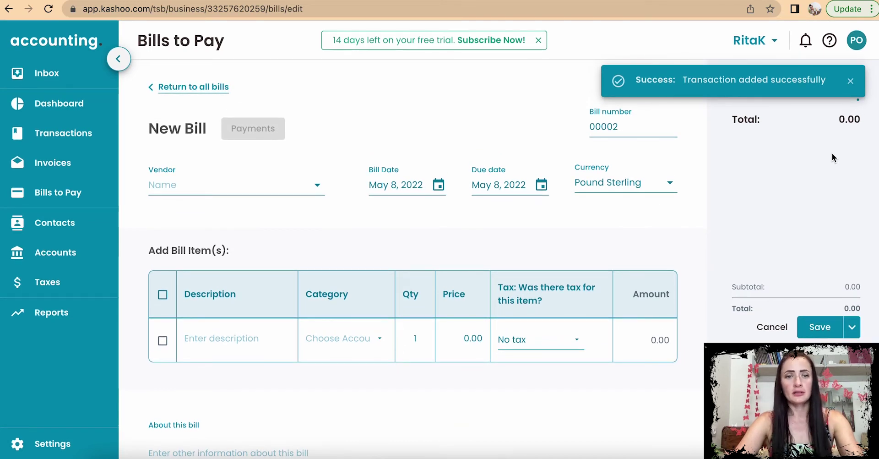
Step: Start a Rent Ltd bill RENT-1234 dated May 1, due May 10
left_click(265, 185)
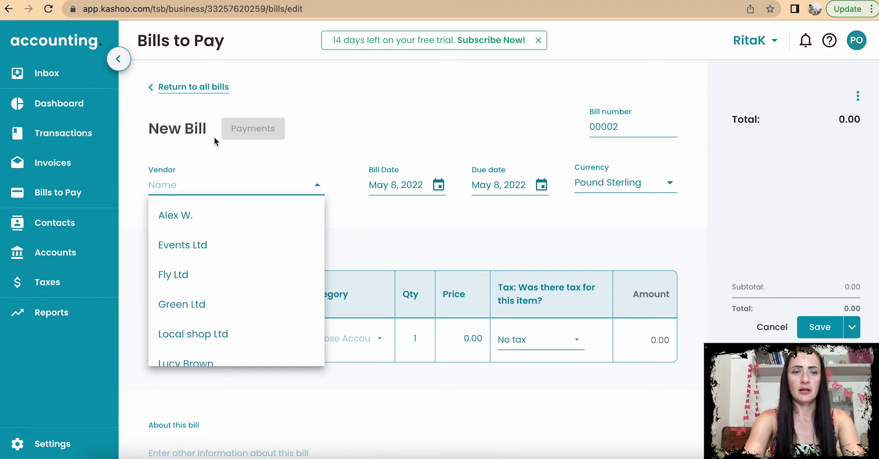
type("Rent")
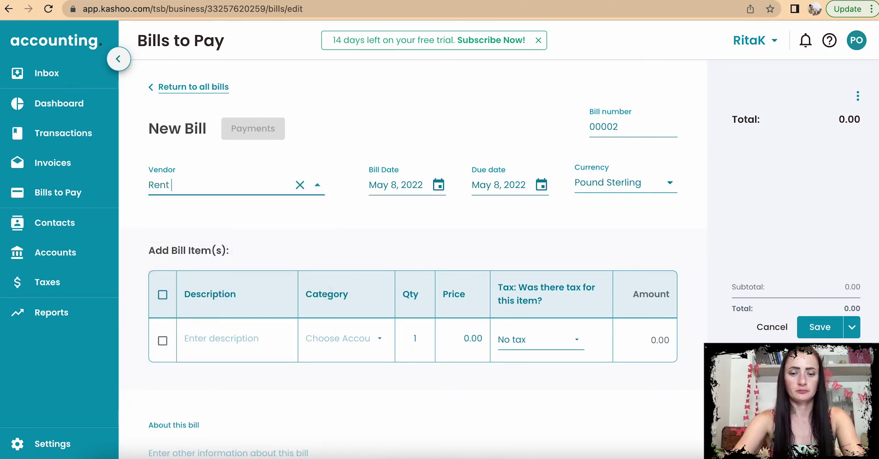
left_click(414, 187)
left_click(388, 255)
left_click(508, 186)
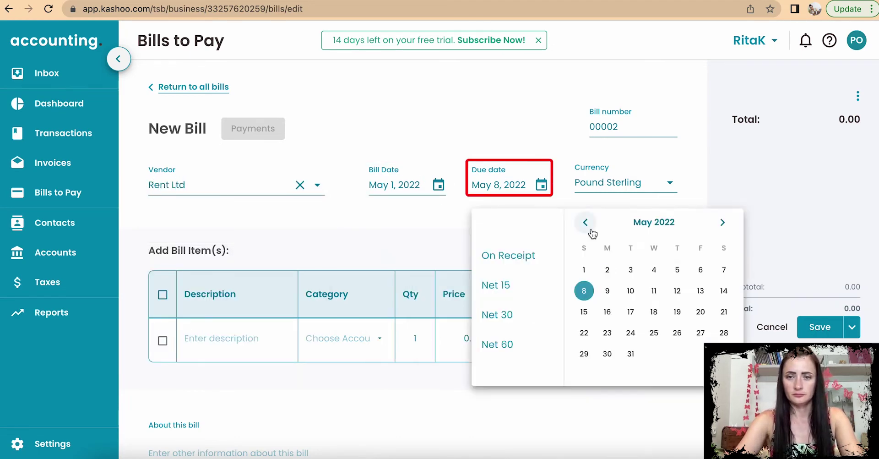
left_click(629, 291)
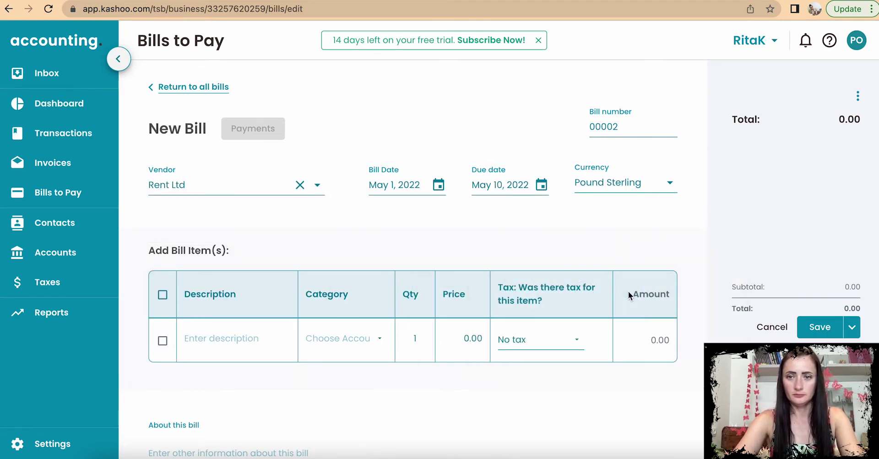
scroll(630, 291, "down", 1)
left_click_drag(620, 69, 575, 79)
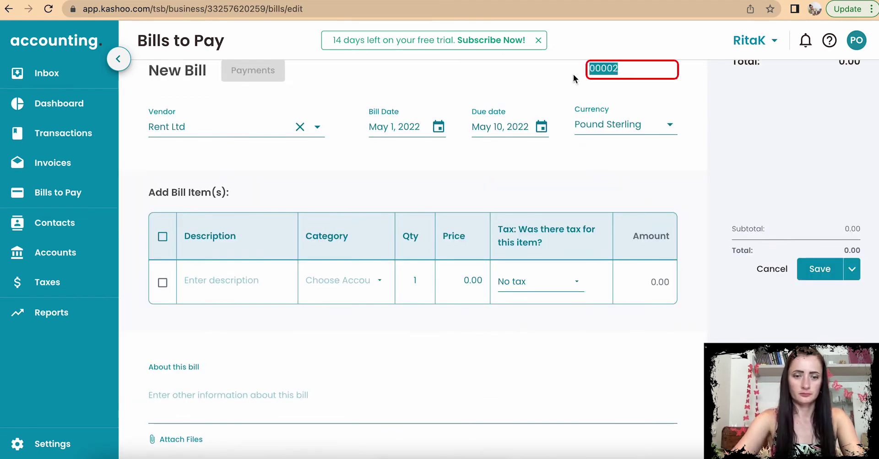
type("RENT-1234")
Step: Add a 'Rent bill' line under Rent Expense at 250 and Save & New
left_click(229, 280)
type("Rent bill")
left_click(362, 281)
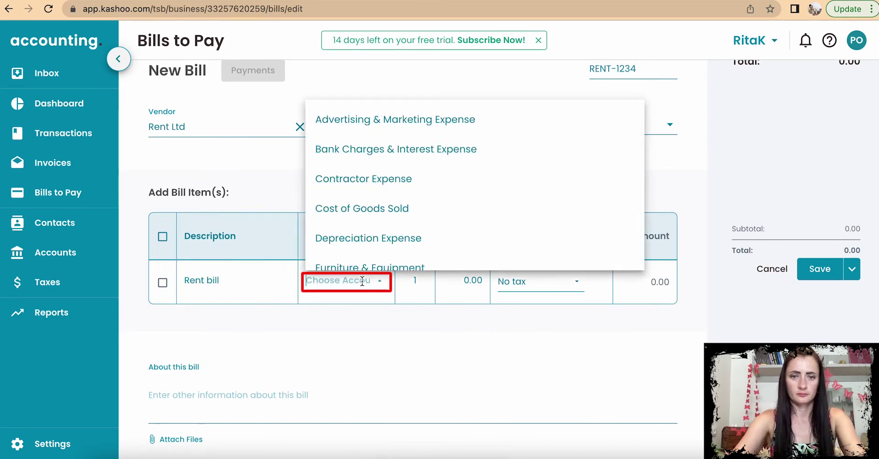
type("Rent")
left_click(375, 403)
left_click(463, 280)
type("250")
left_click(852, 269)
left_click(844, 303)
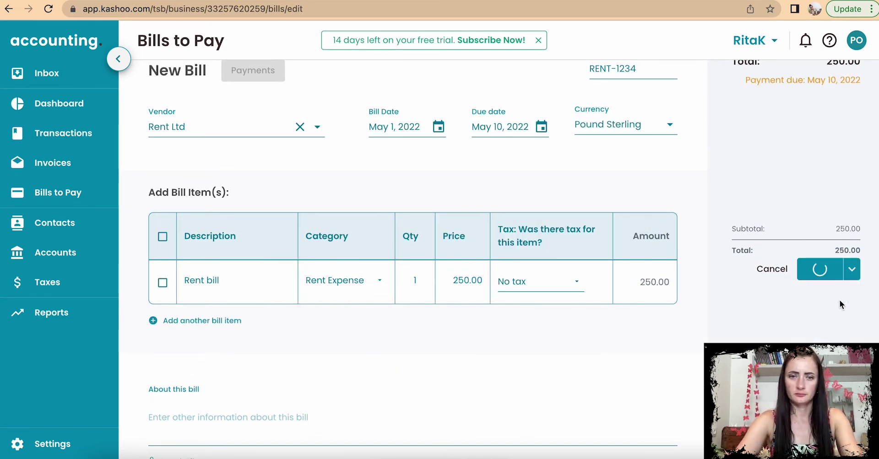
Step: Set up an Internet Ltd bill dated May 4, due May 19
left_click(219, 123)
type("Internet Ltd")
left_click(439, 126)
left_click(459, 199)
left_click(542, 127)
left_click(677, 254)
left_click(242, 283)
Step: Add an 'Internet' line under Telecommunications at 25 and Save & New
type("Internet")
left_click(367, 281)
type("In")
left_click(371, 306)
left_click(467, 278)
type("25")
left_click(851, 269)
left_click(820, 300)
Step: Start a Phone Ltd bill dated May 1, 2022, due May 16
left_click(218, 123)
type("Phone Ltd")
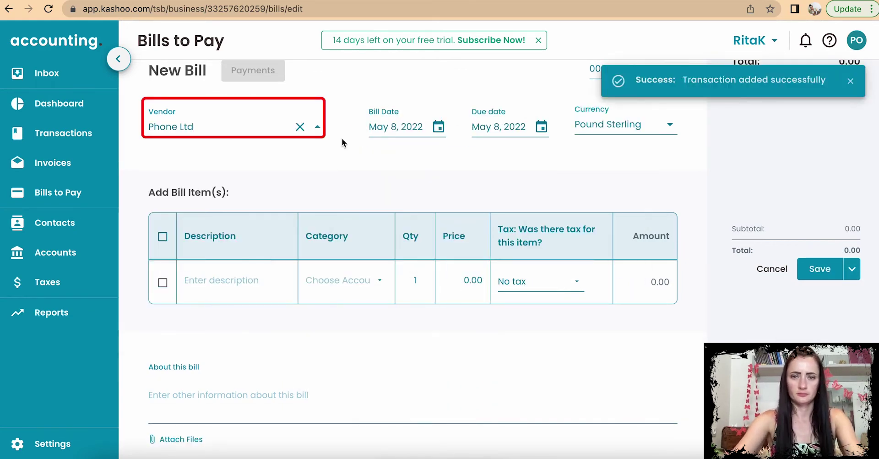
left_click(439, 127)
left_click(385, 200)
left_click(541, 126)
left_click(526, 253)
Step: Add a 'Phone bill' line under Management at 15 and Save & Exit
left_click(243, 282)
type("Phone bill")
left_click(366, 281)
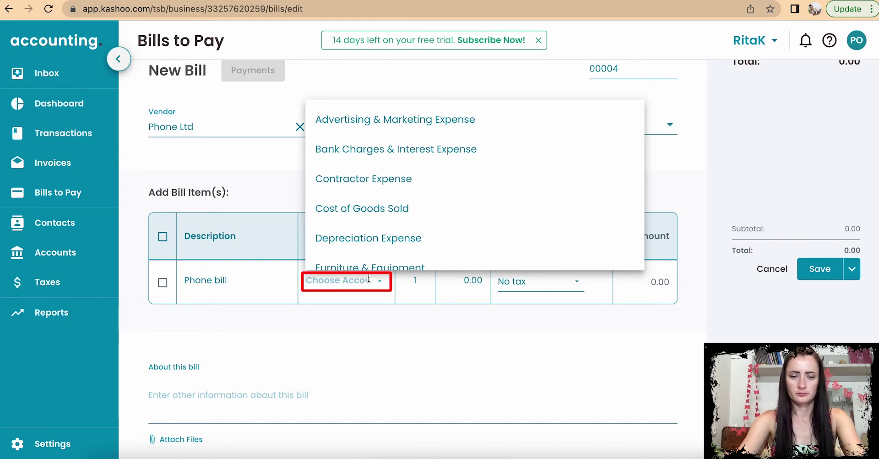
type("Man")
left_click(371, 307)
left_click(459, 276)
type("15")
left_click(852, 269)
left_click(831, 328)
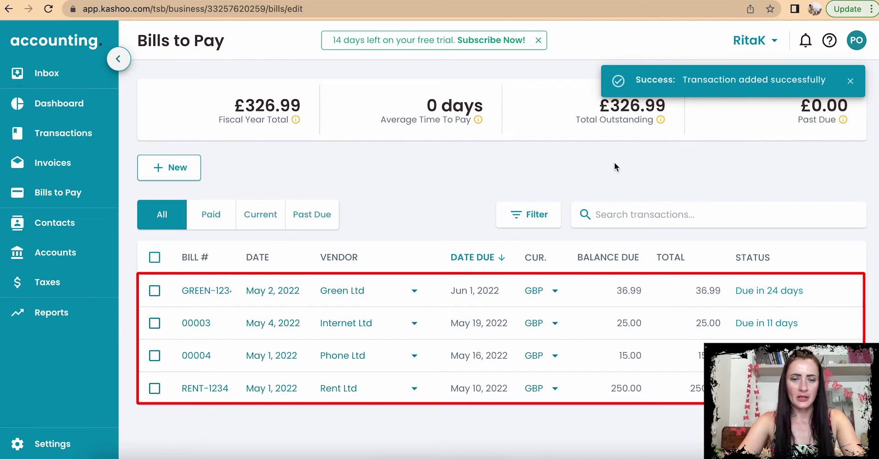
left_click(154, 389)
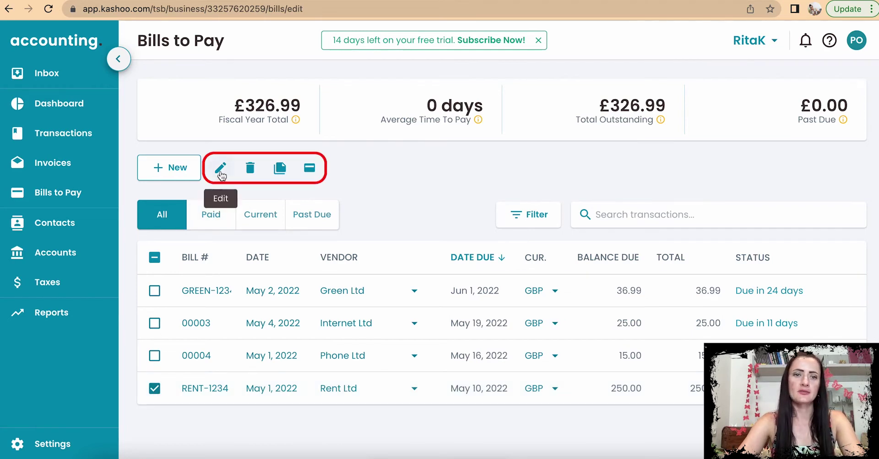
left_click(155, 389)
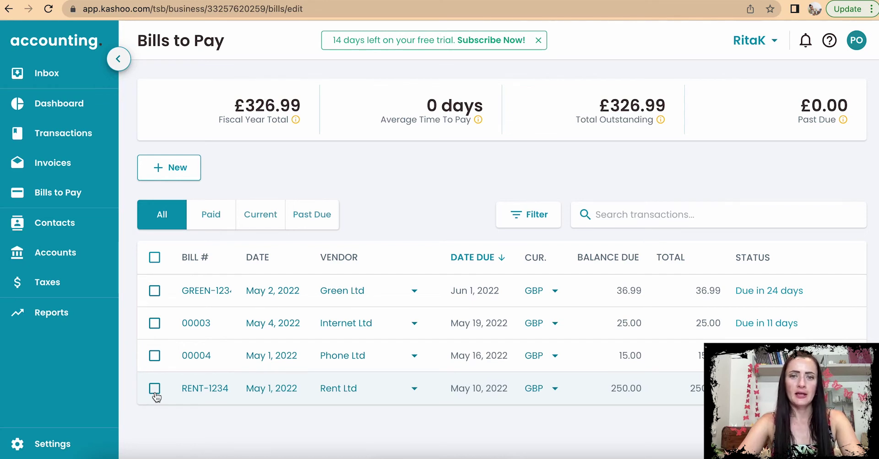
left_click(155, 389)
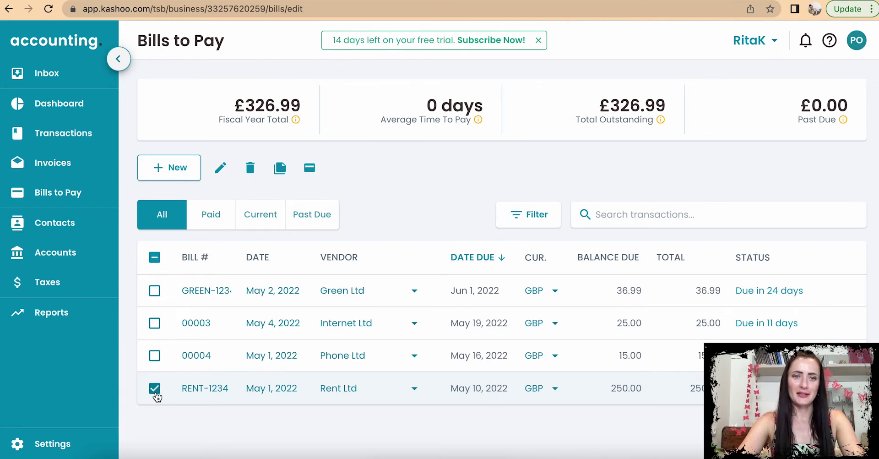
left_click(155, 389)
left_click(155, 390)
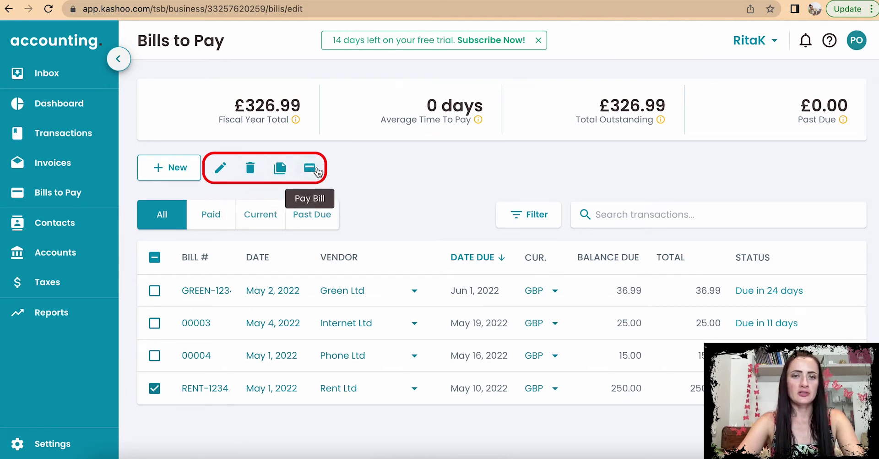
left_click(155, 388)
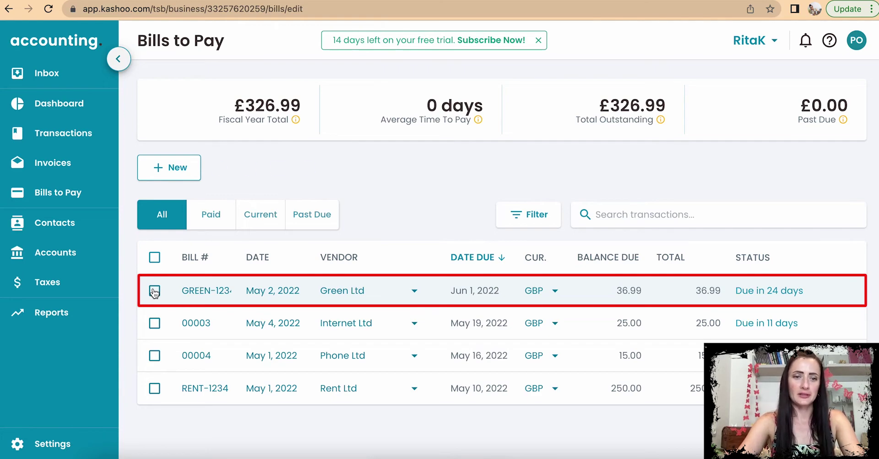
left_click(154, 291)
Step: Pay Green Ltd's bill in full, £36.99 from Bank - GBP, memo 'Payment for samples'
left_click(309, 167)
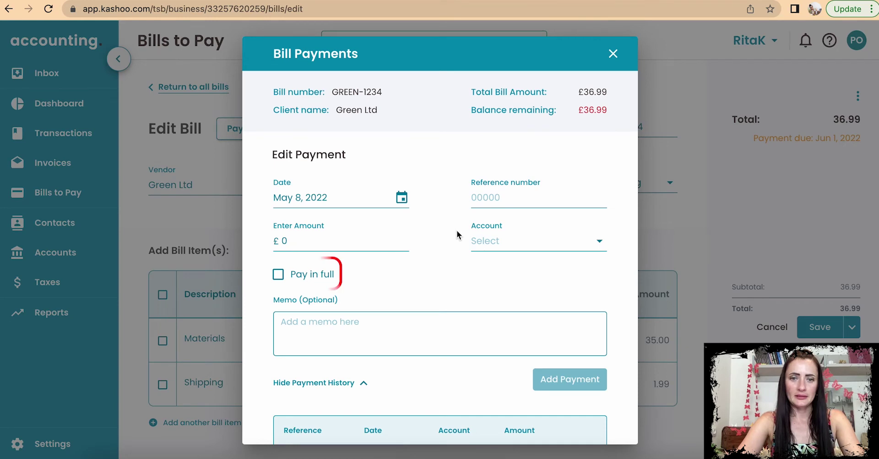
left_click(278, 274)
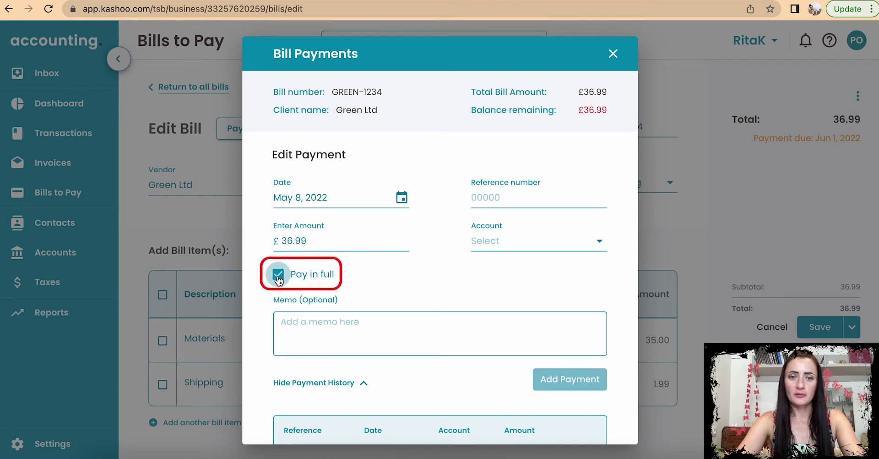
left_click(315, 337)
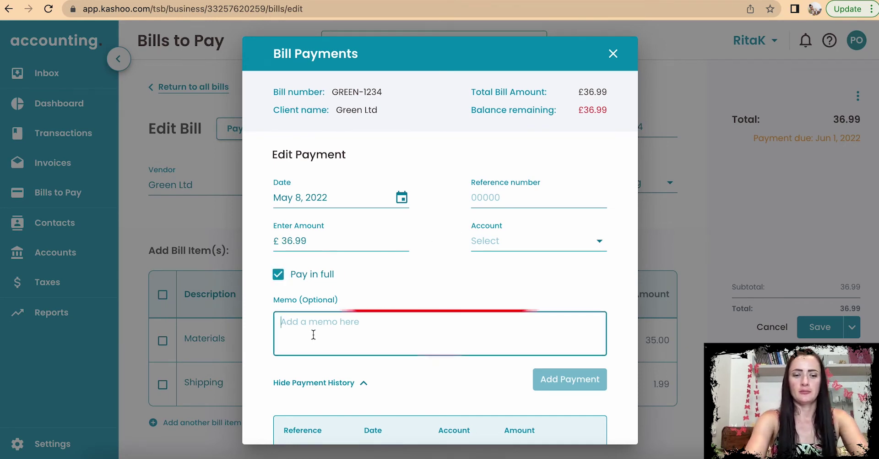
type("Payment for samples")
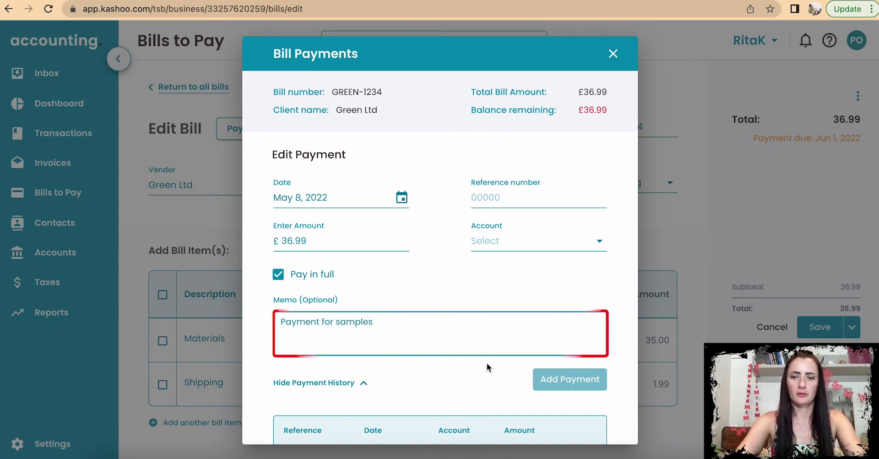
left_click(520, 245)
left_click(526, 298)
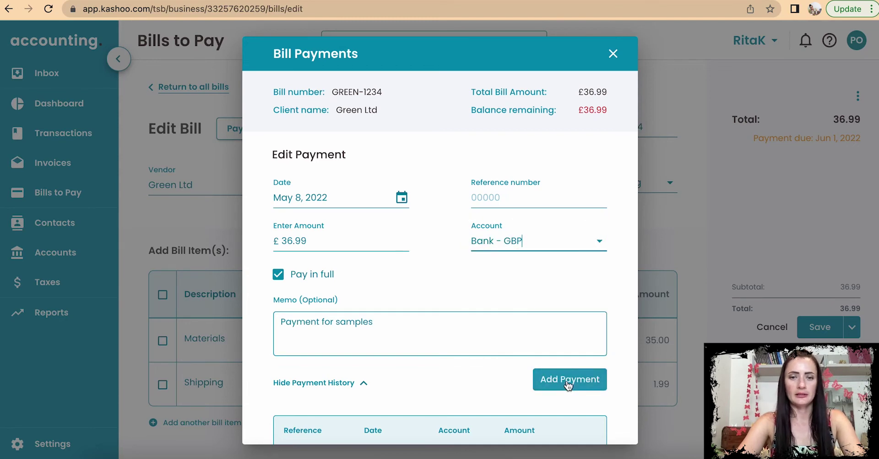
left_click(569, 381)
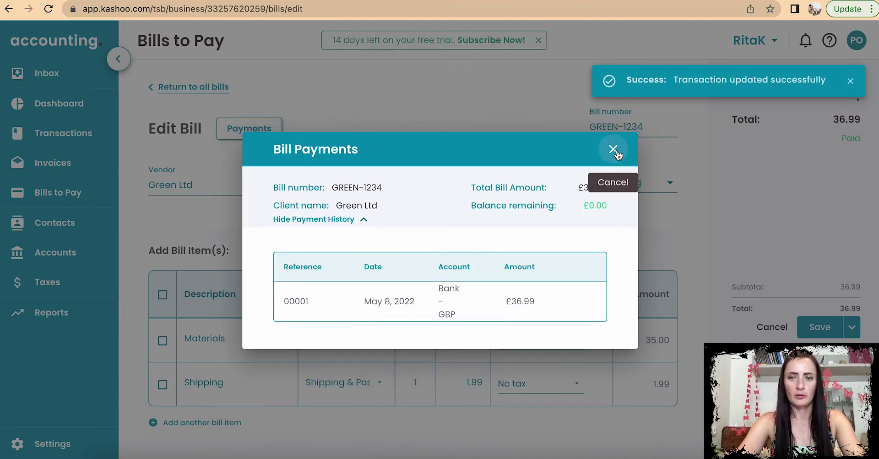
left_click(613, 149)
left_click(161, 87)
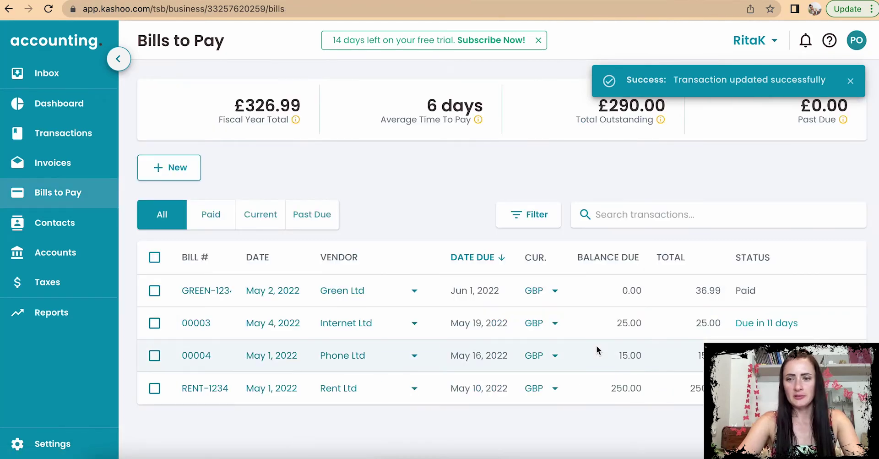
Step: Point out Green Ltd's Paid status, then bring up the bills list filter
double_click(742, 290)
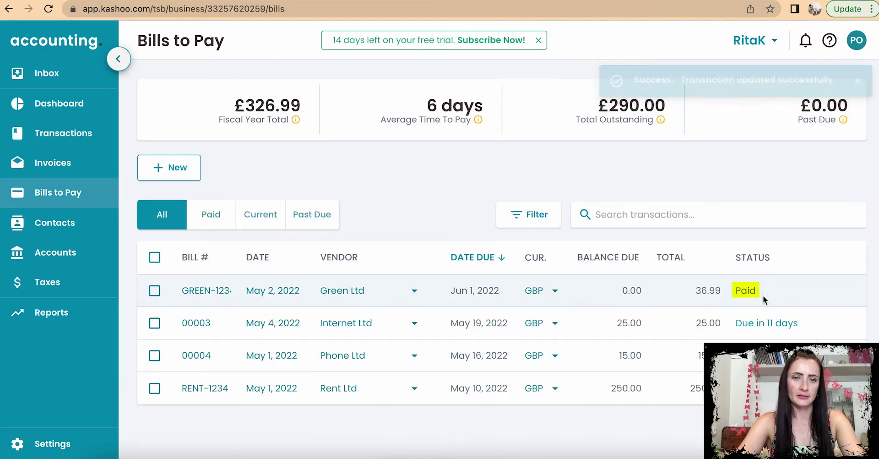
left_click(763, 295)
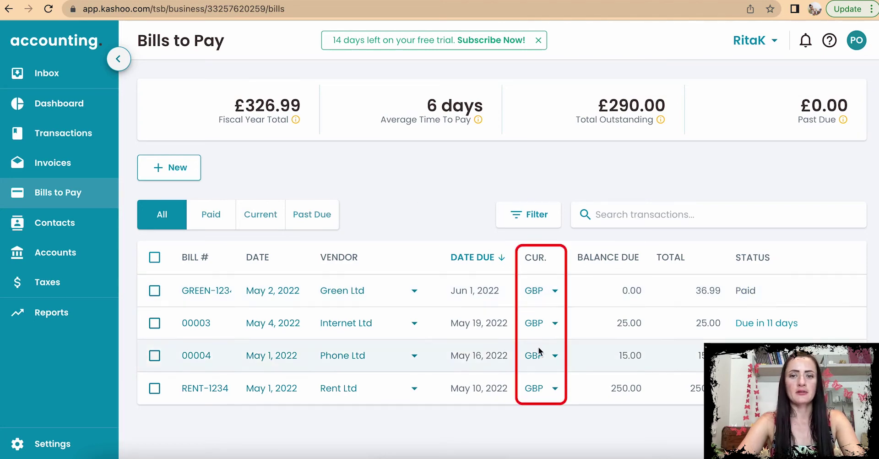
left_click(538, 214)
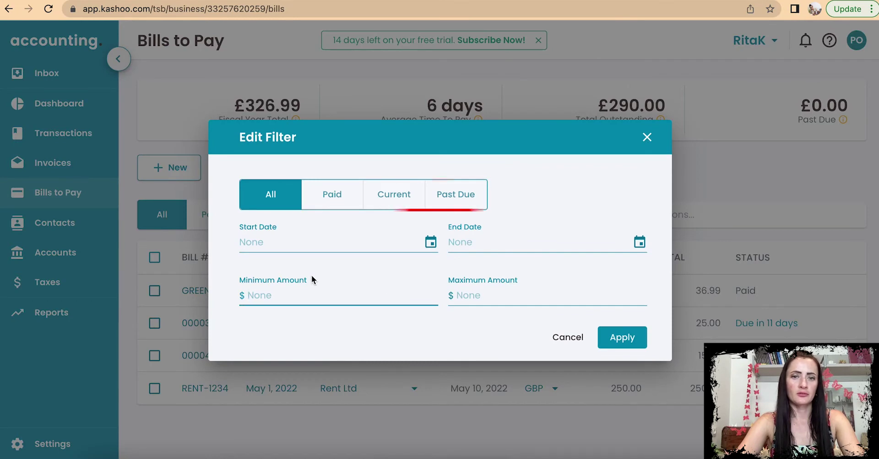
Step: Try the Paid, Current and Past Due filters, close them unchanged, and sort by Date Due
left_click(333, 196)
left_click(397, 194)
left_click(470, 202)
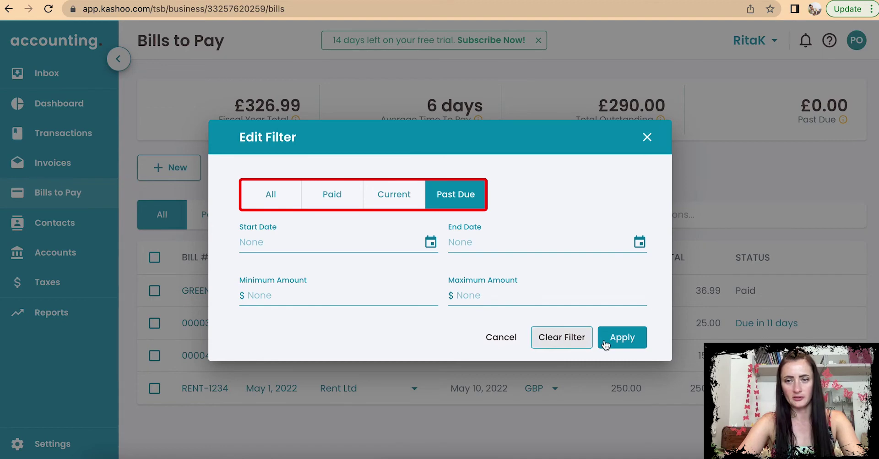
left_click(647, 137)
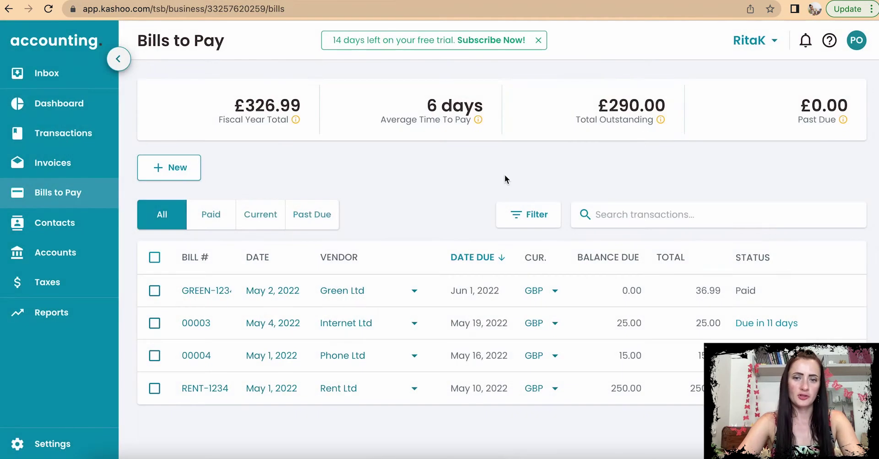
left_click(476, 256)
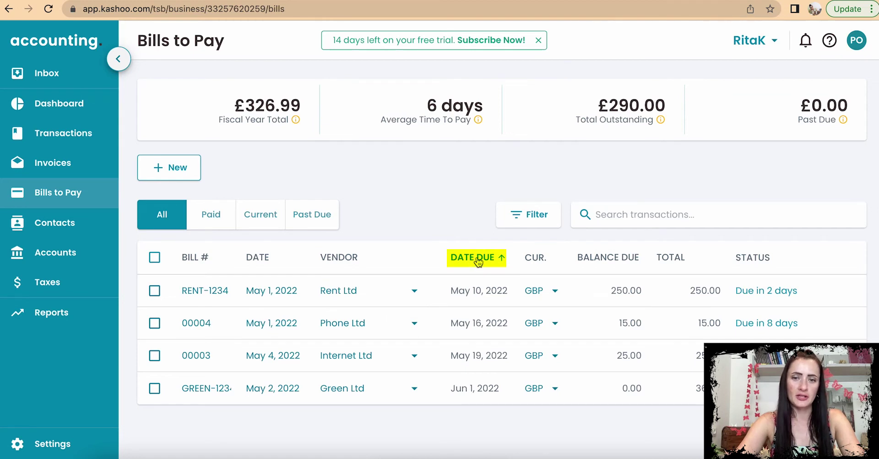
left_click(478, 261)
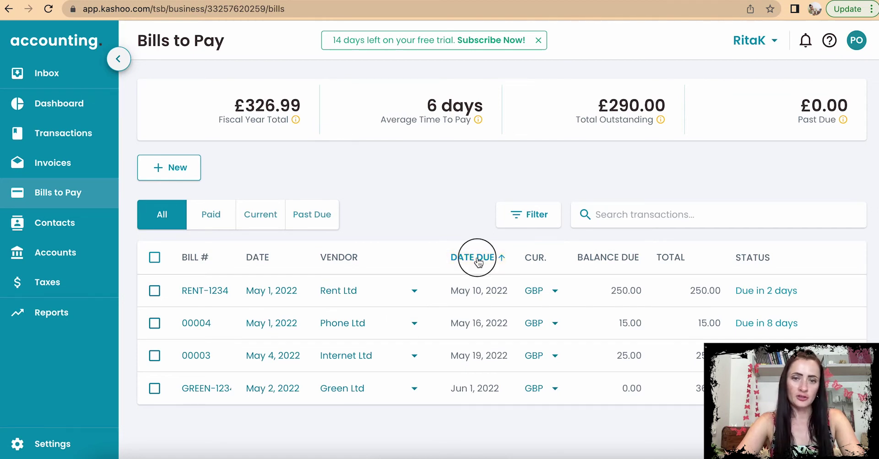
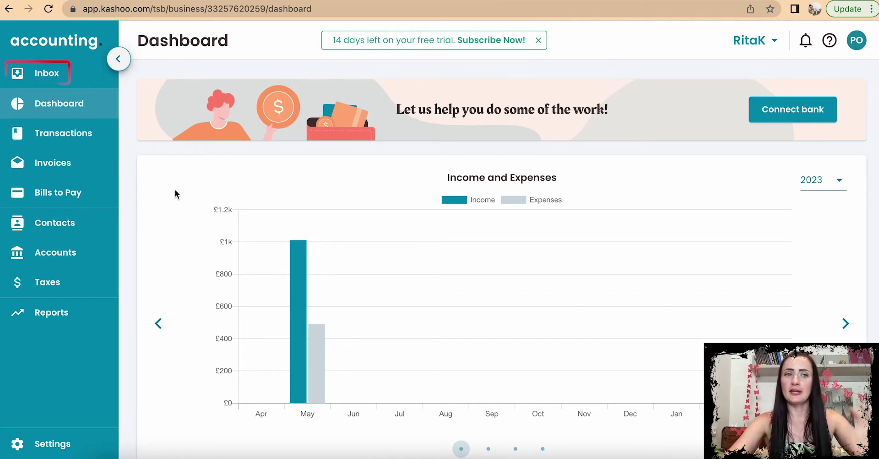
Step: Upload 0505 Green Ltd - Invoice.pdf as a receipt, adding a 25.80 GBP Green Ltd Inbox item
left_click(59, 75)
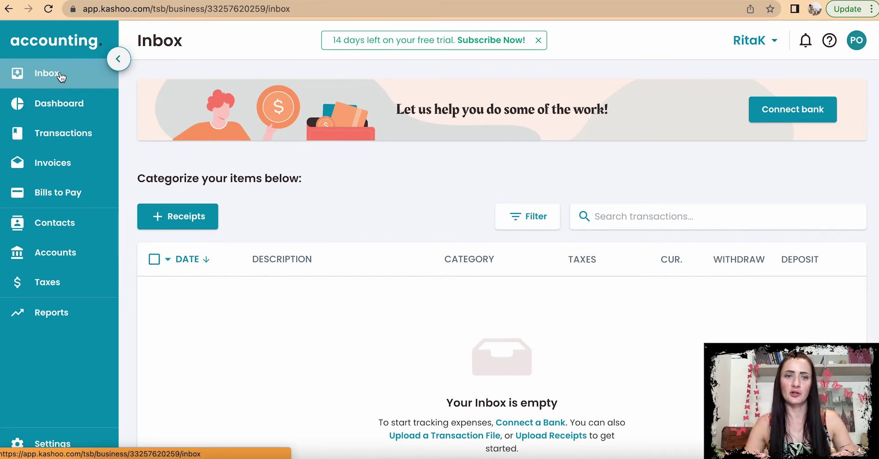
left_click(174, 220)
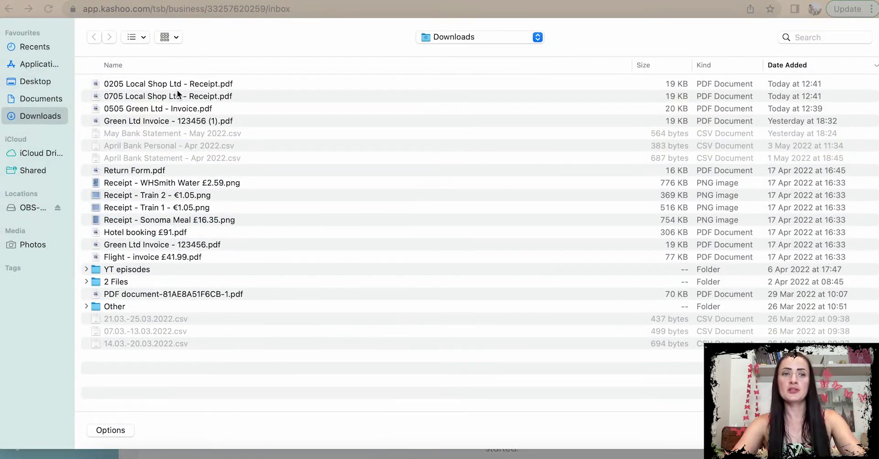
left_click(173, 111)
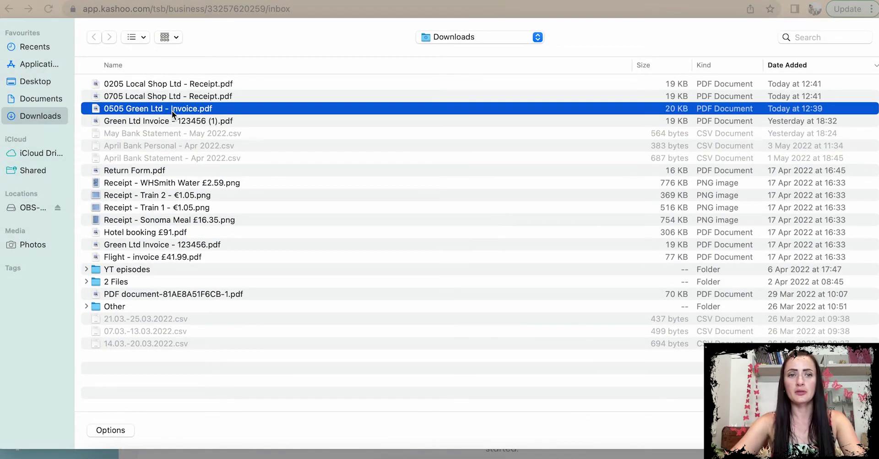
left_click(853, 430)
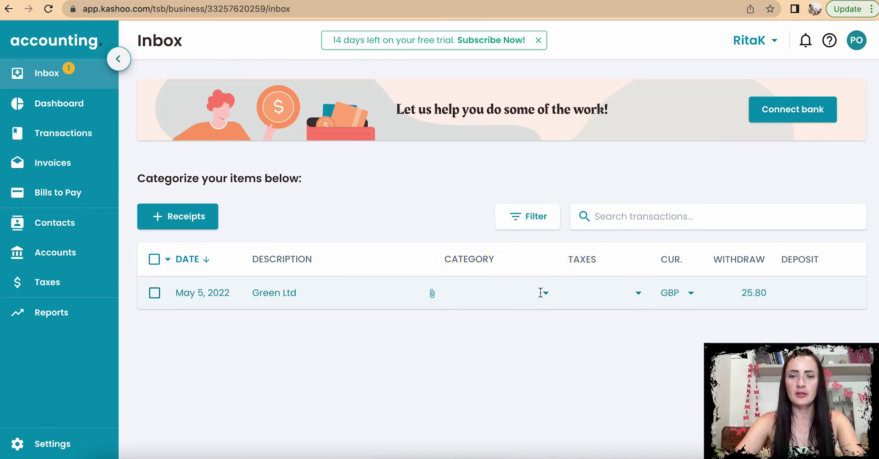
Step: Categorize the Green Ltd 25.80 item as Cost of Goods Sold, leaving VAT-10% unticked
left_click(540, 293)
left_click(527, 218)
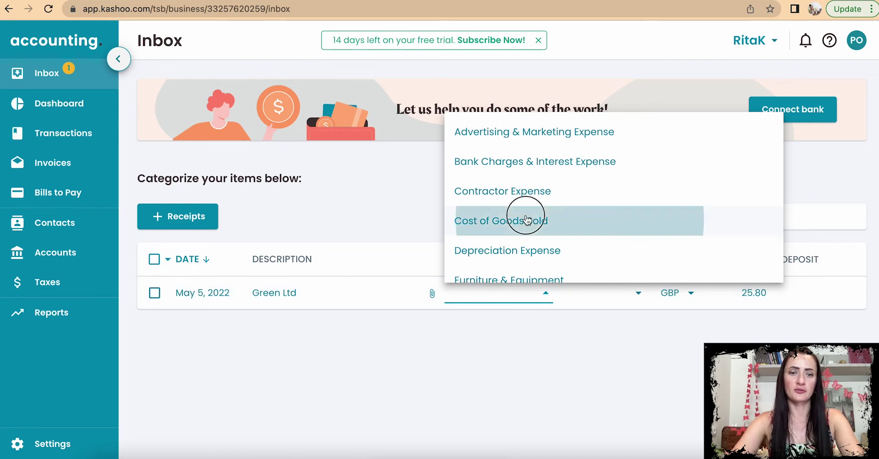
left_click(622, 300)
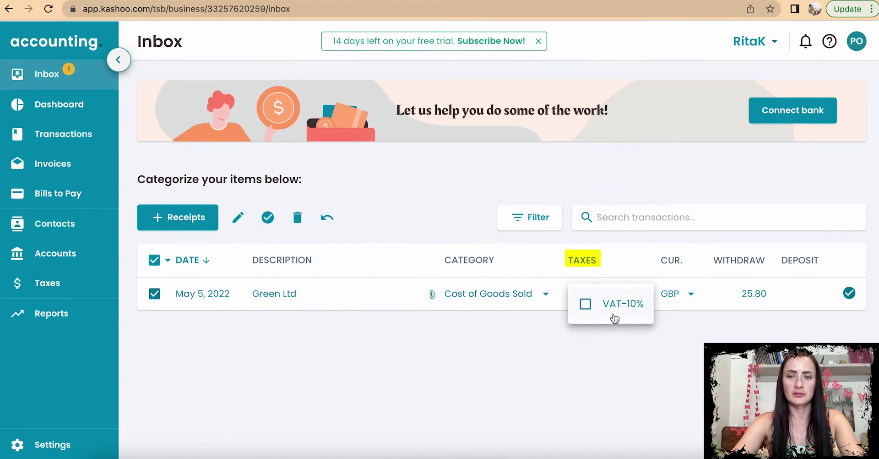
left_click(699, 333)
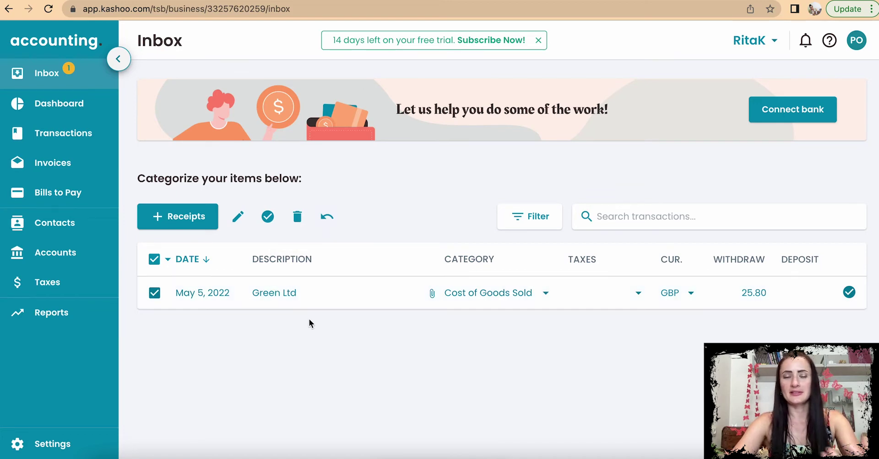
Step: Edit the Green Ltd receipt, compare the Expense Refund, Income, Income Refund and Transfer types, and keep Expense
left_click(239, 220)
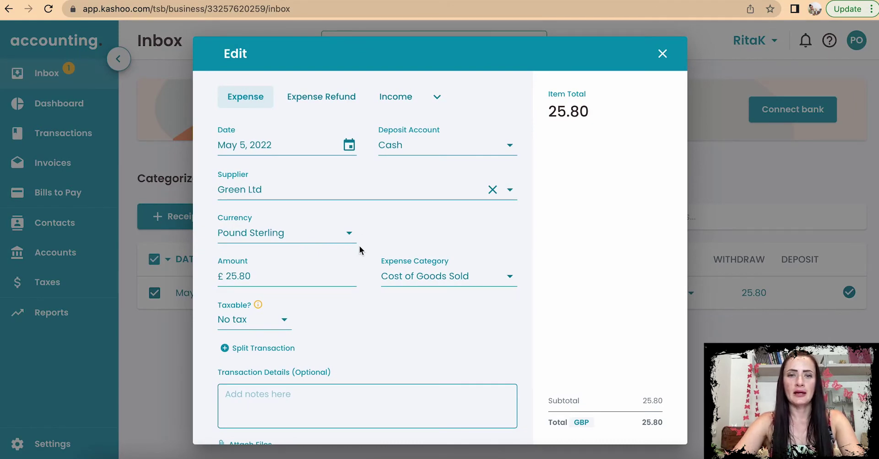
left_click(299, 98)
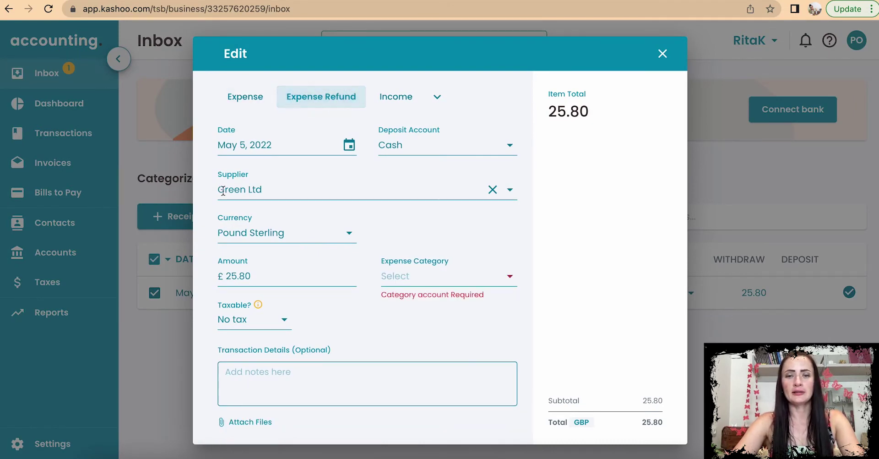
left_click(240, 97)
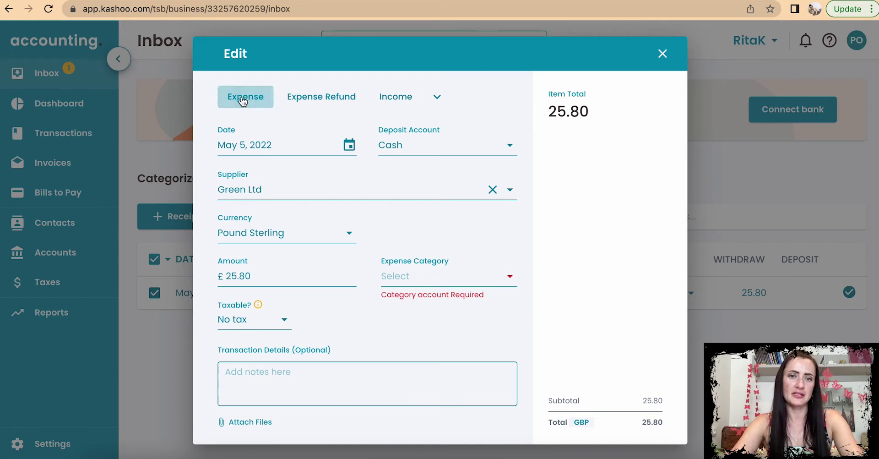
left_click(312, 100)
left_click(396, 97)
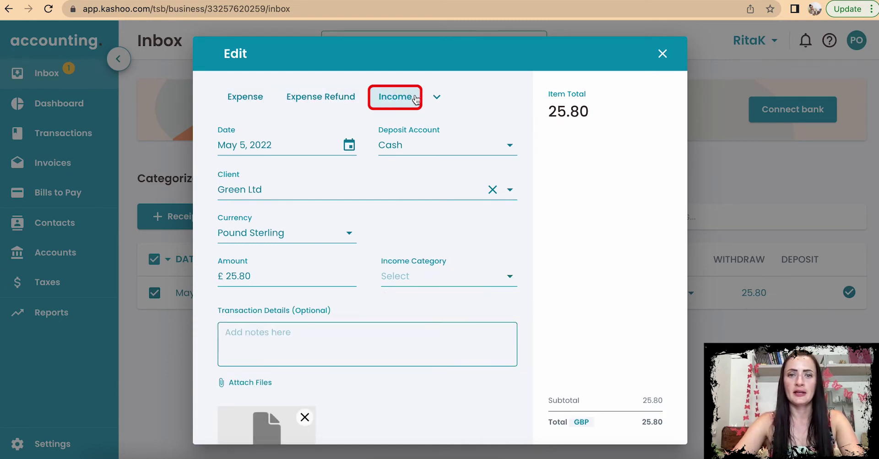
left_click(437, 98)
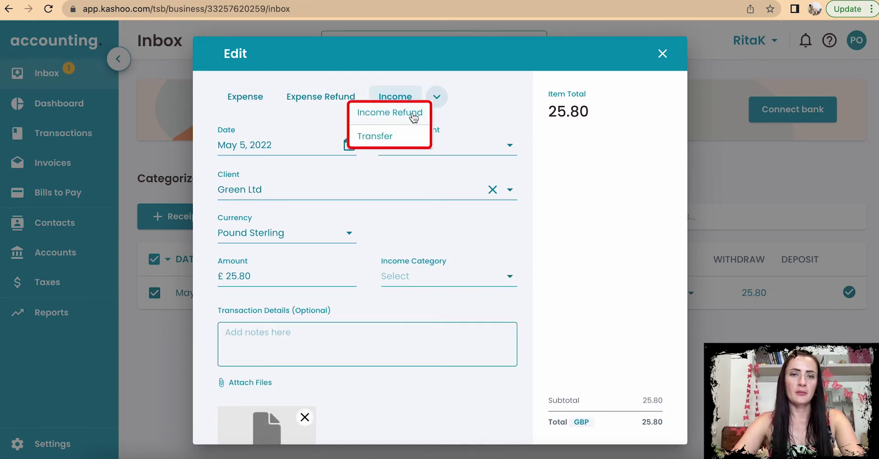
left_click(246, 98)
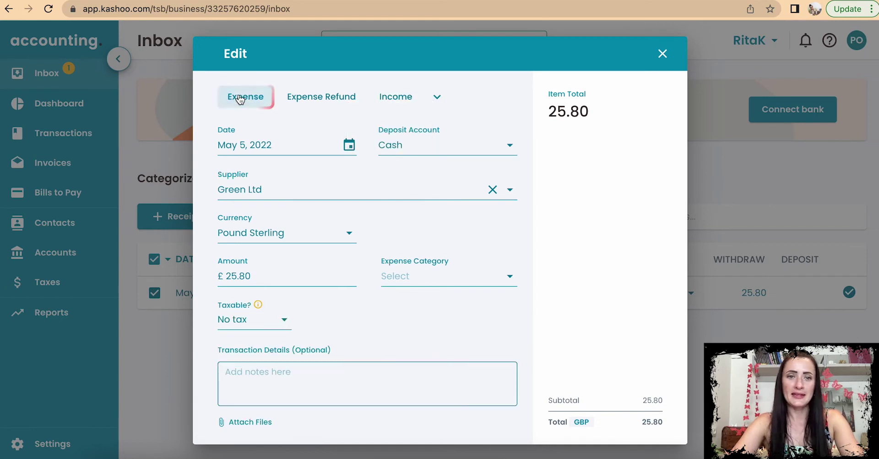
scroll(360, 287, "down", 4)
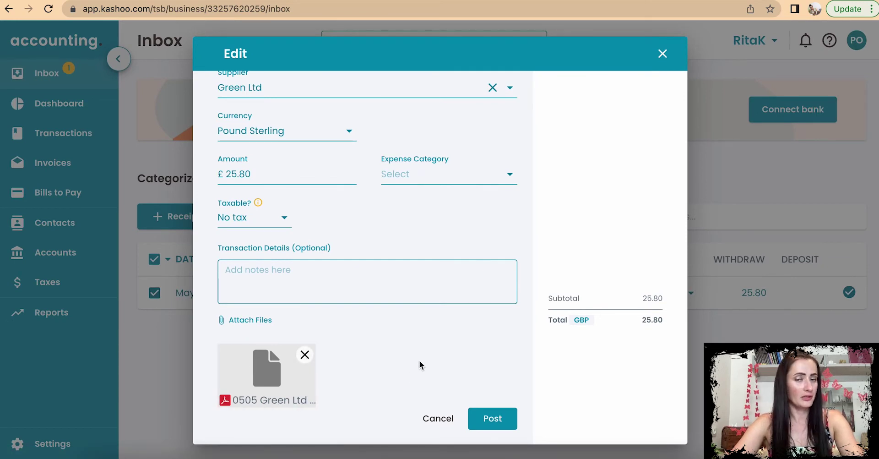
scroll(420, 365, "up", 5)
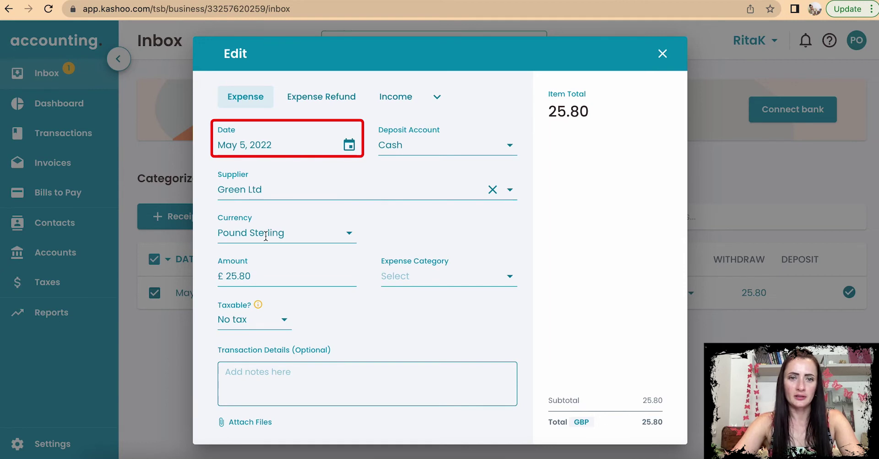
scroll(261, 181, "down", 3)
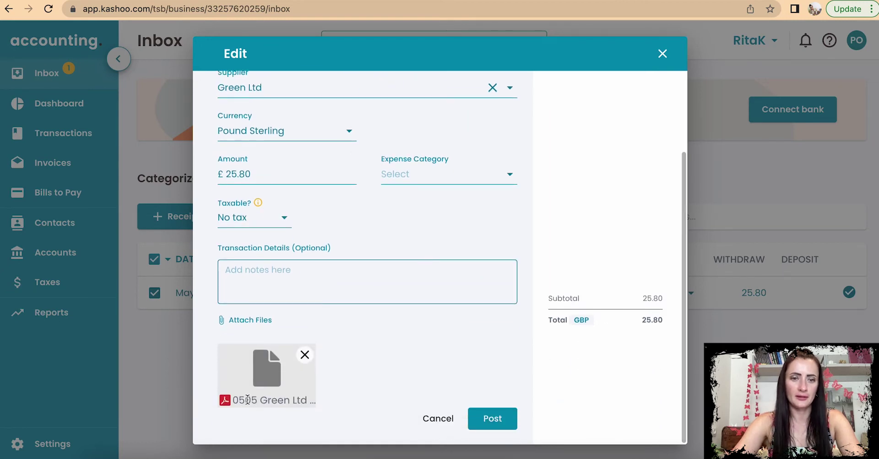
scroll(247, 400, "up", 3)
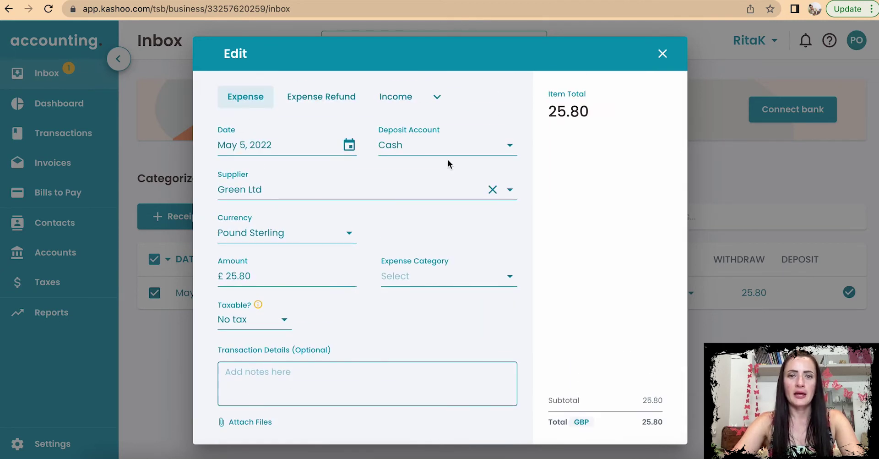
Step: Post the Green Ltd expense paid from Bank - GBP under Cost of Goods Sold
left_click(444, 146)
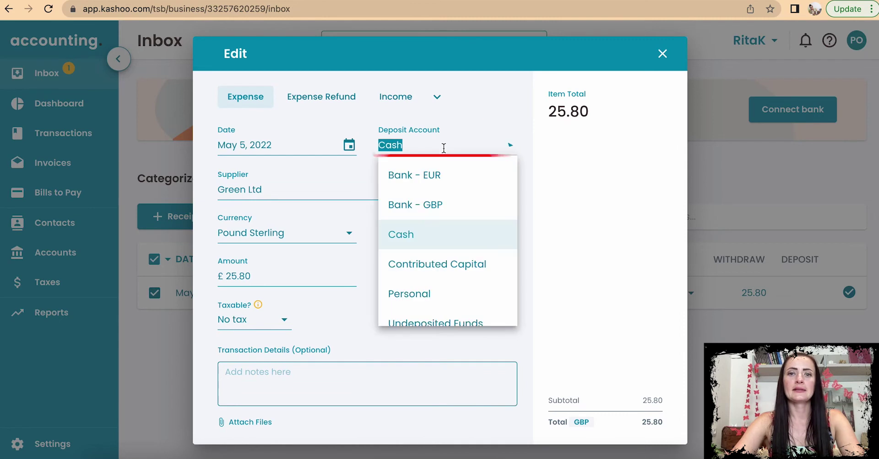
left_click(448, 207)
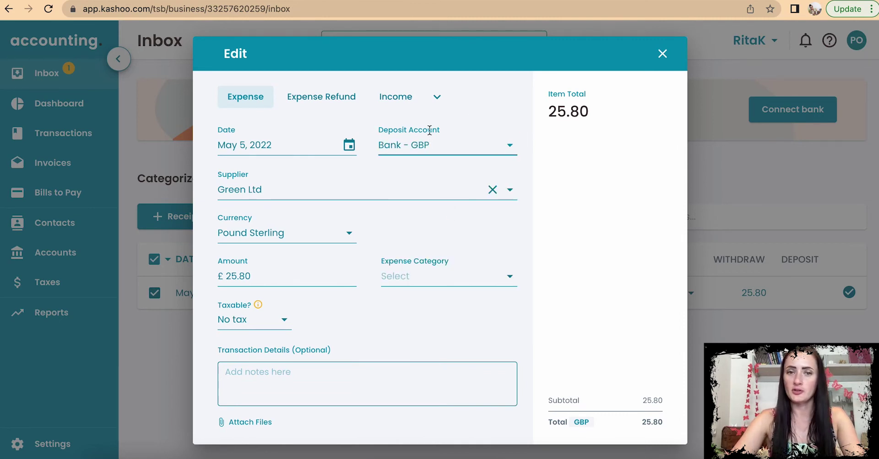
left_click(405, 151)
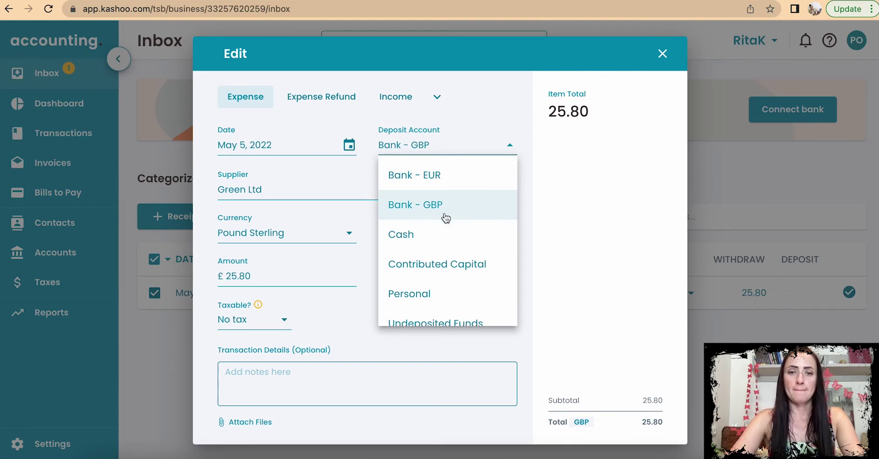
left_click(444, 209)
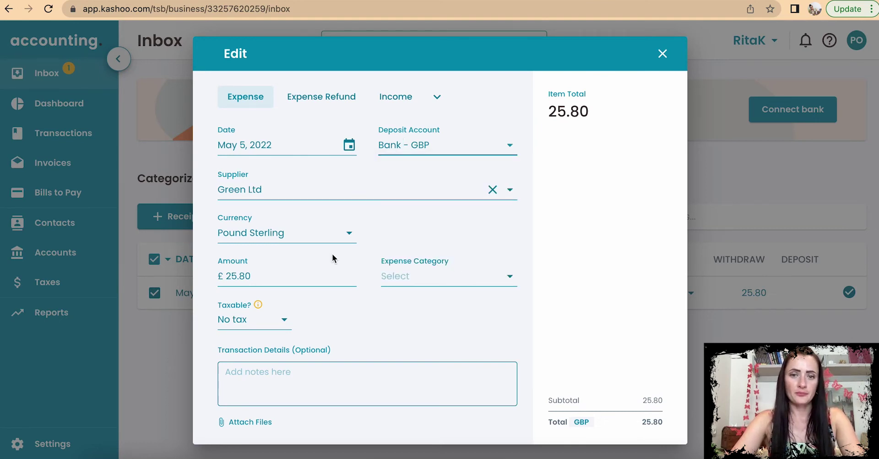
left_click(418, 276)
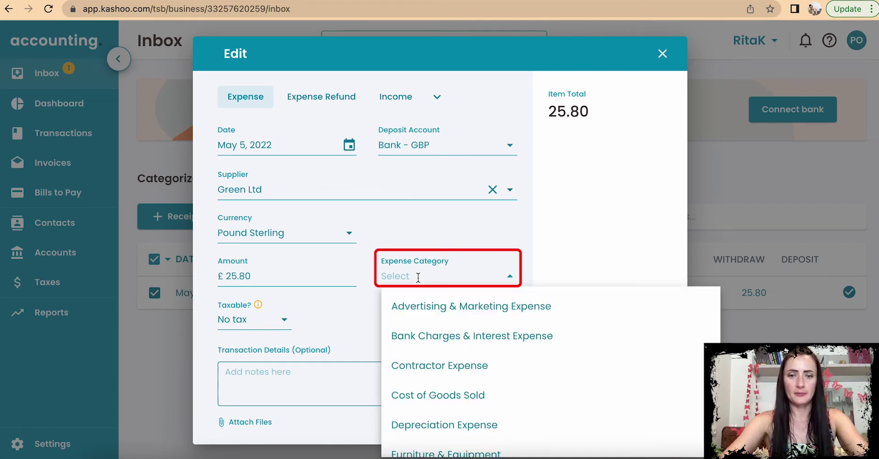
left_click(436, 399)
scroll(406, 357, "down", 3)
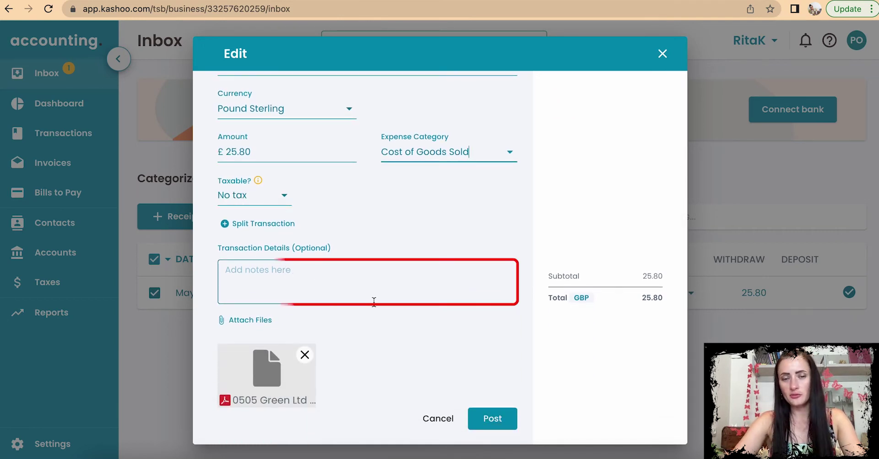
left_click(489, 426)
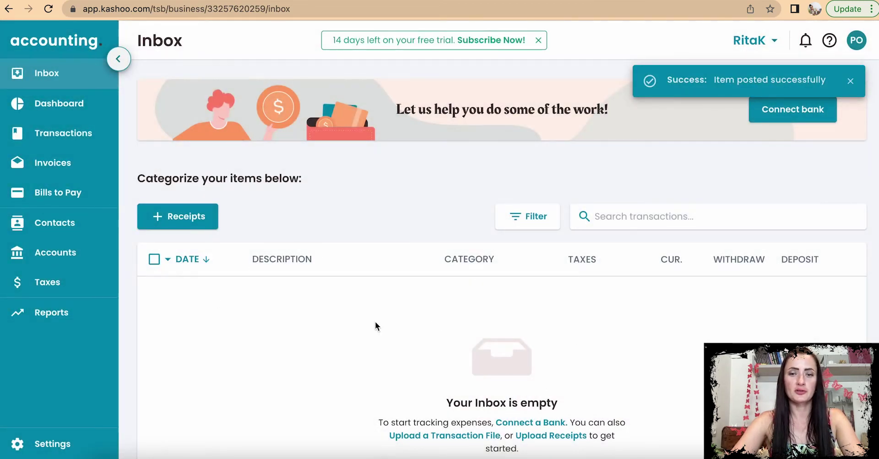
Step: Upload the 0205 and 0705 Local Shop Ltd - Receipt.pdf files together as receipts
left_click(185, 214)
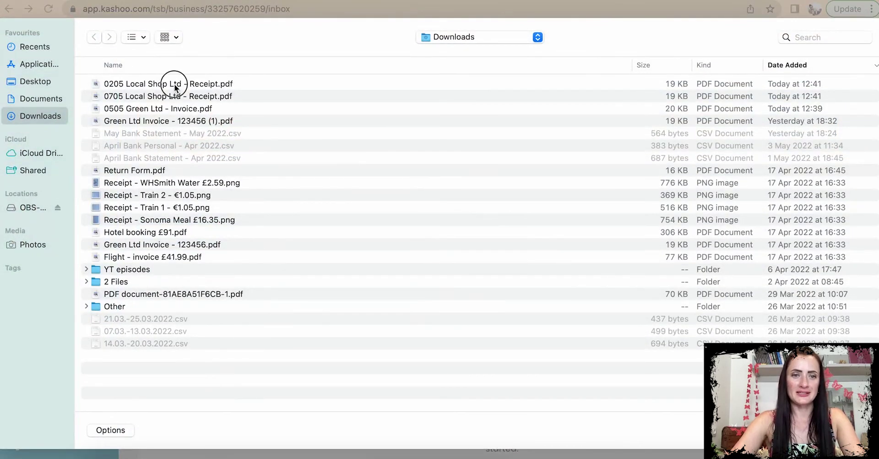
left_click(174, 84)
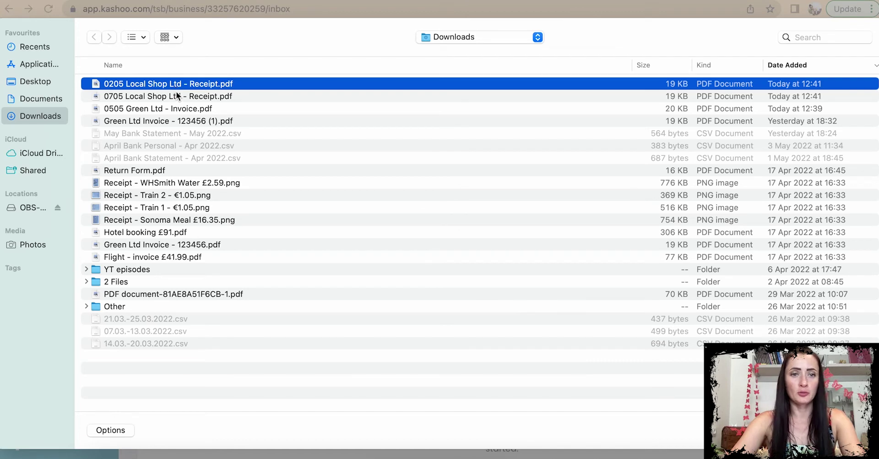
left_click(177, 96, "shift")
key("Return")
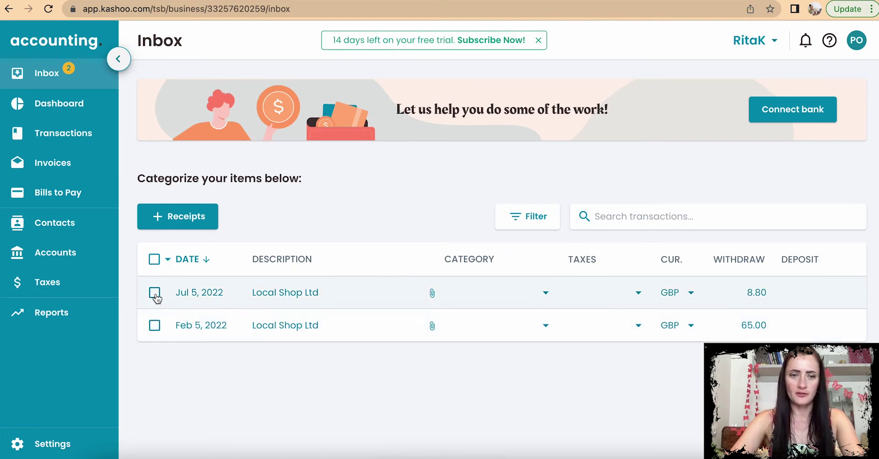
Step: Open the 8.80 Local Shop Ltd receipt for editing and date it May 7, 2022
left_click(154, 292)
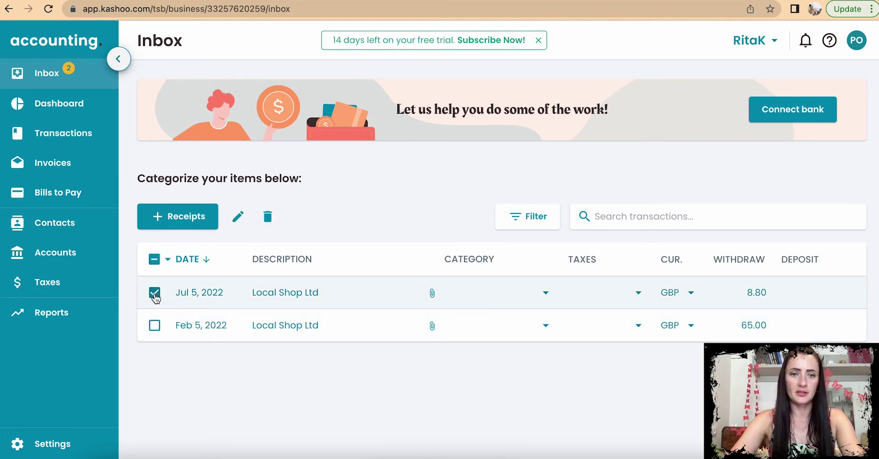
left_click(235, 218)
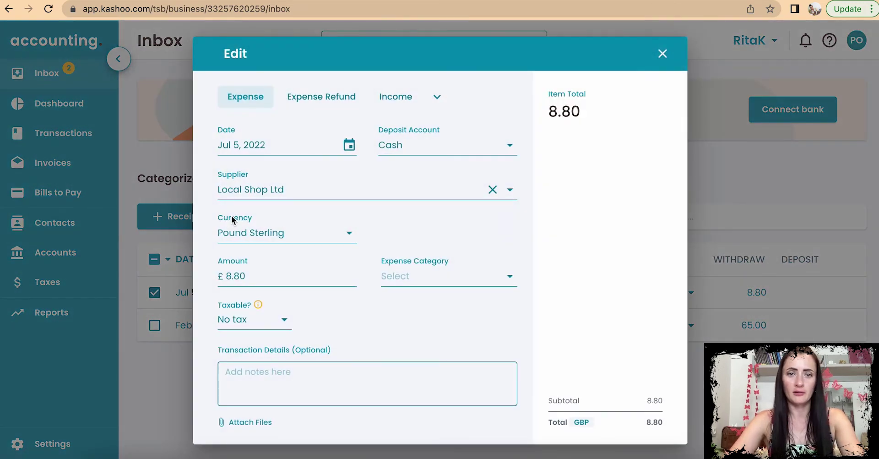
left_click(322, 141)
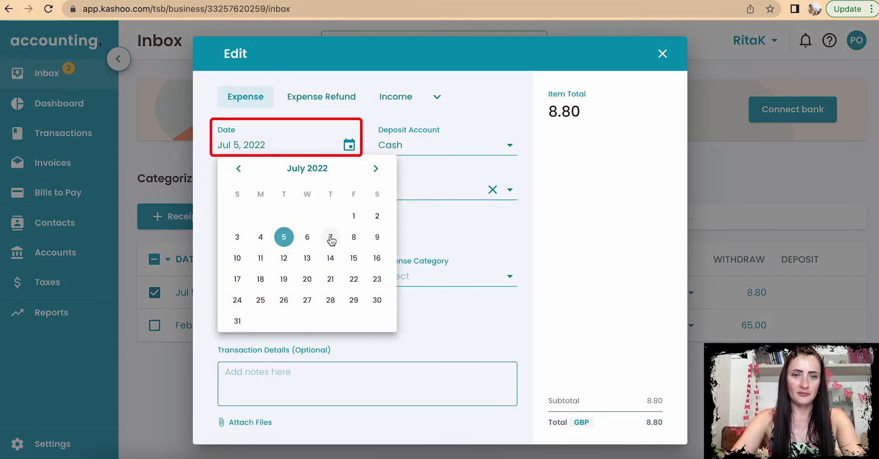
left_click(239, 169)
left_click(238, 169)
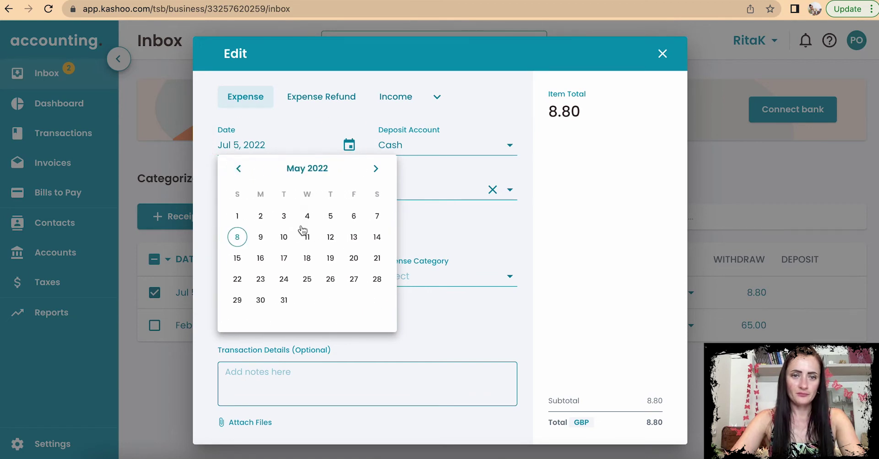
left_click(377, 216)
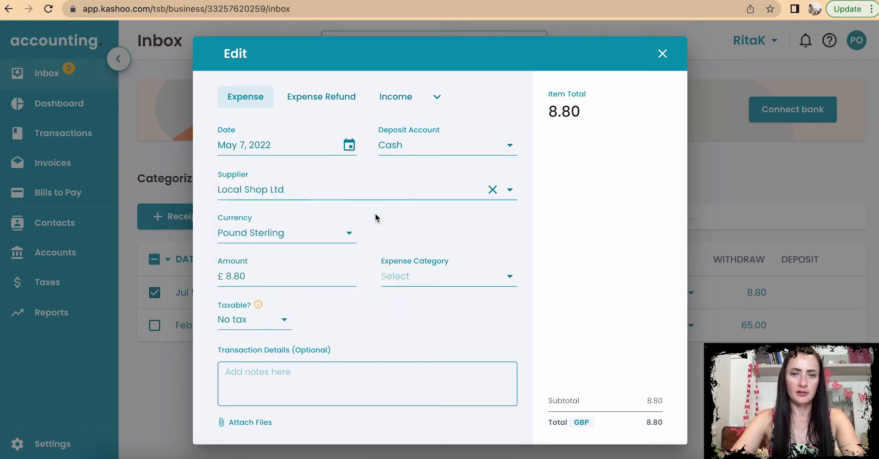
Step: Pay the receipt from Bank - GBP as Office Expense and post it
left_click(424, 145)
left_click(426, 173)
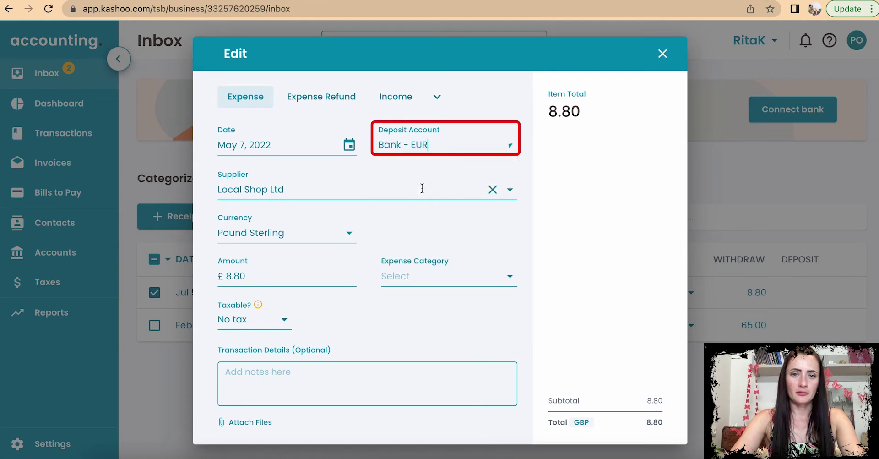
left_click(419, 159)
left_click(429, 207)
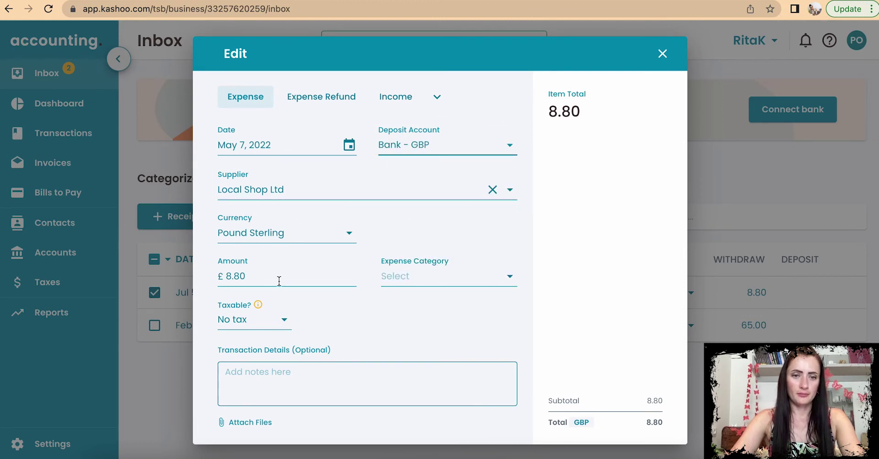
left_click(420, 276)
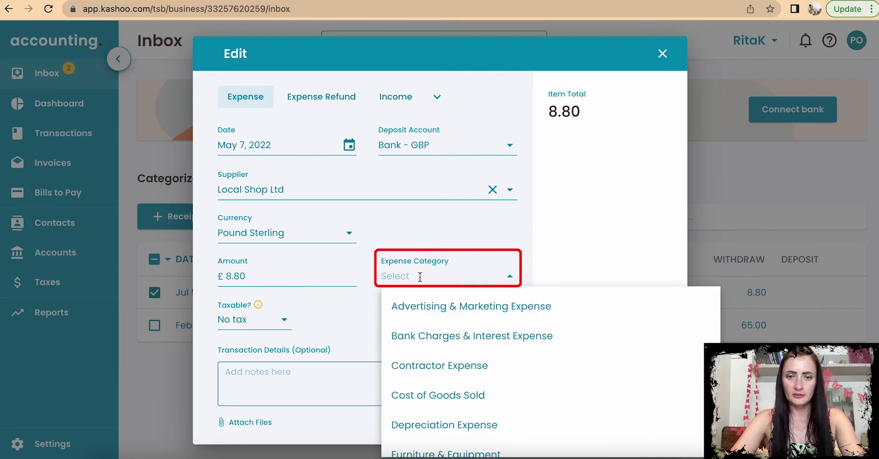
scroll(454, 393, "down", 3)
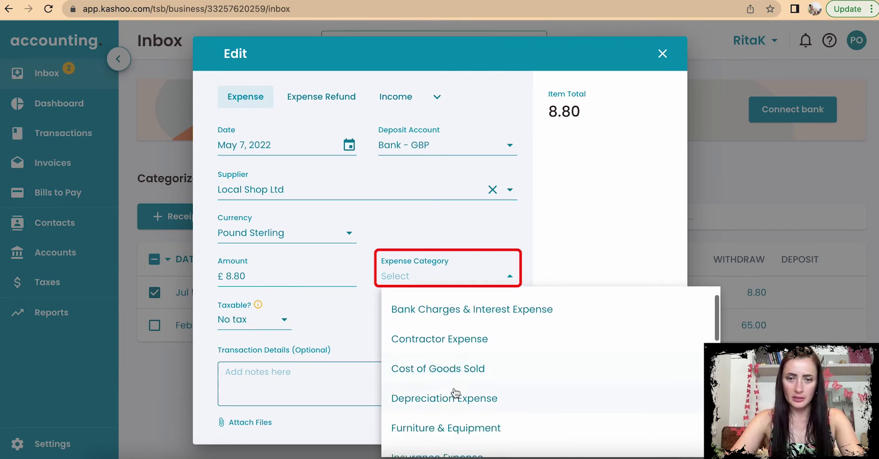
scroll(456, 392, "down", 4)
left_click(451, 343)
scroll(275, 333, "down", 3)
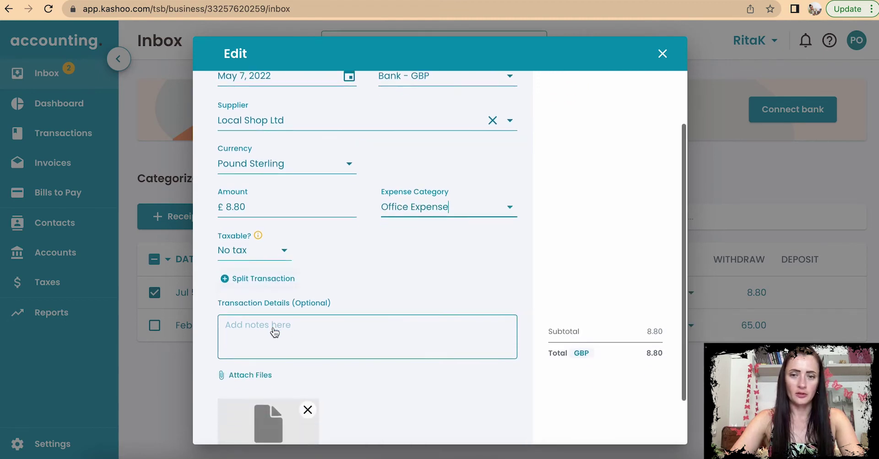
scroll(299, 330, "down", 1)
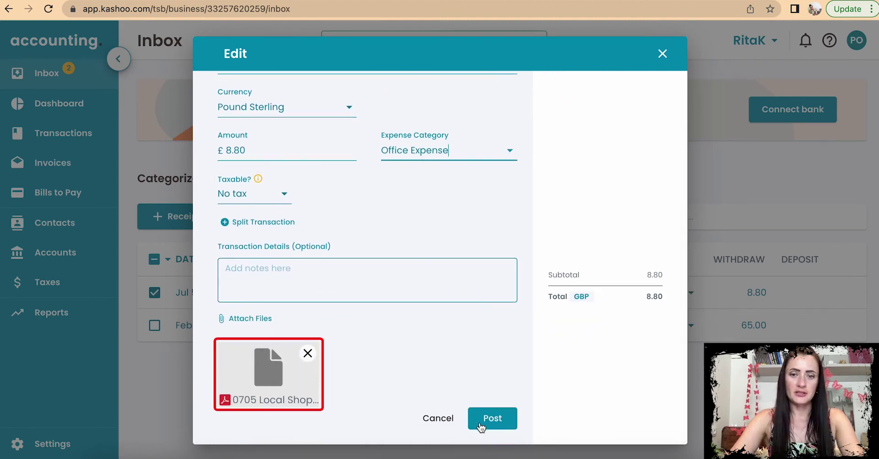
left_click(495, 421)
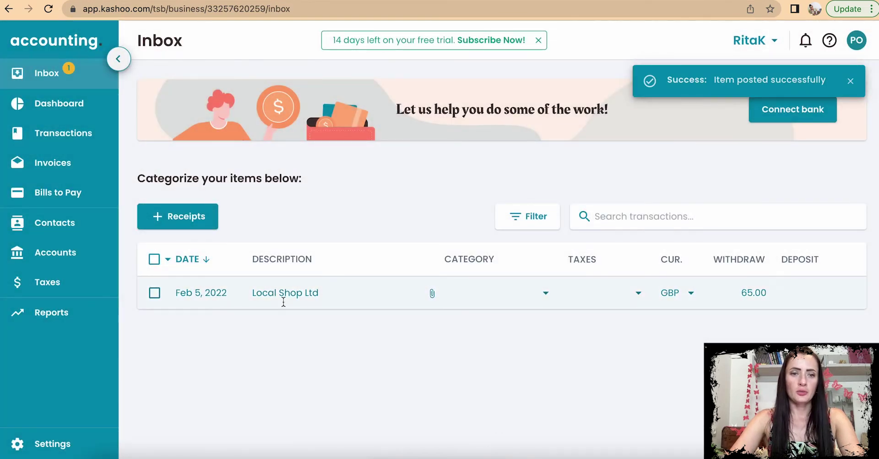
Step: Open the 65.00 Local Shop Ltd receipt, browse the calendar, then cancel without changes
left_click(155, 293)
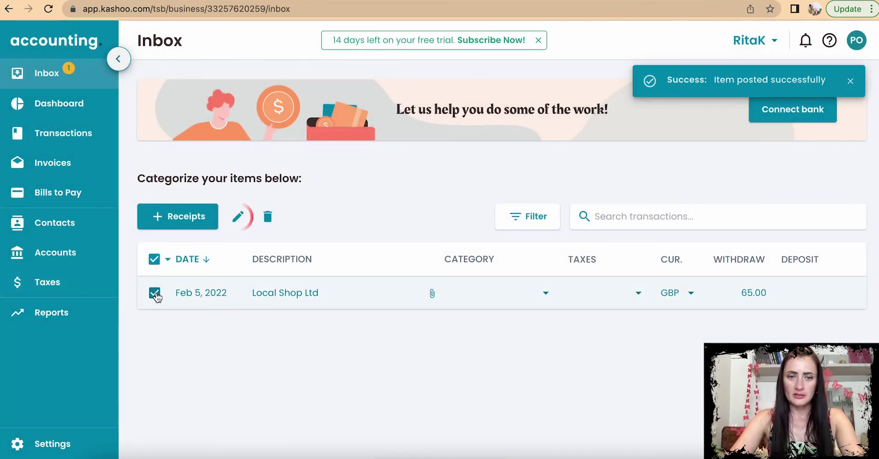
left_click(239, 217)
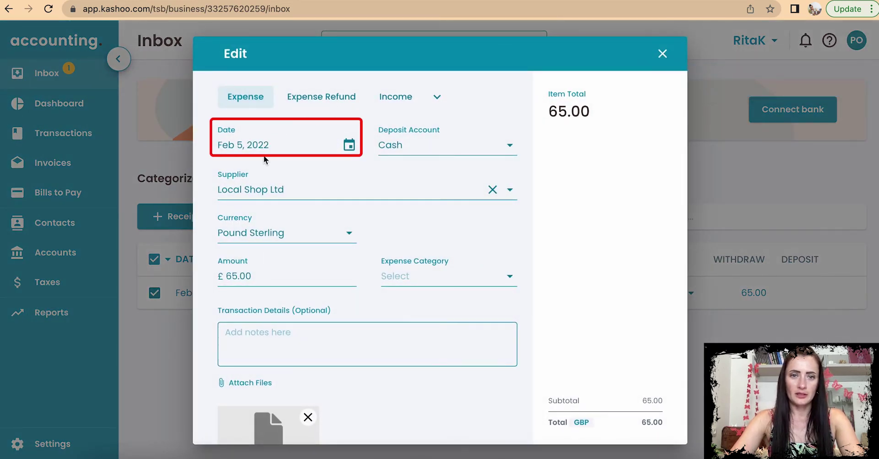
left_click(247, 145)
left_click(376, 168)
left_click(376, 169)
left_click(376, 168)
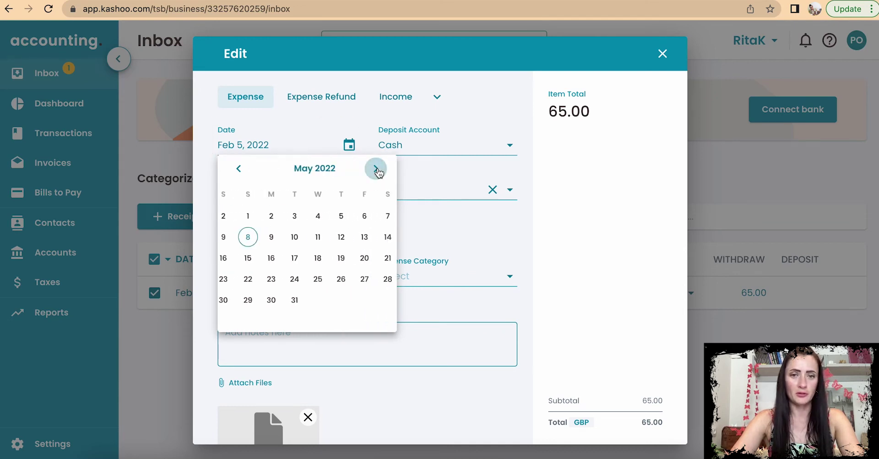
left_click(237, 169)
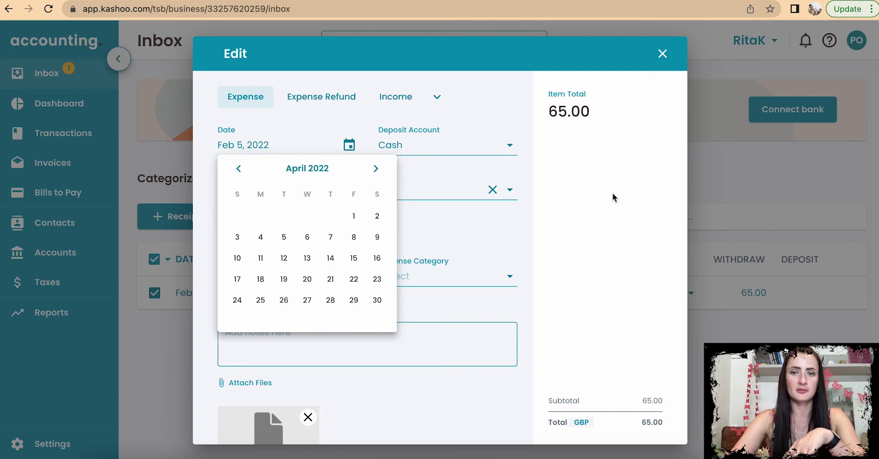
left_click(543, 235)
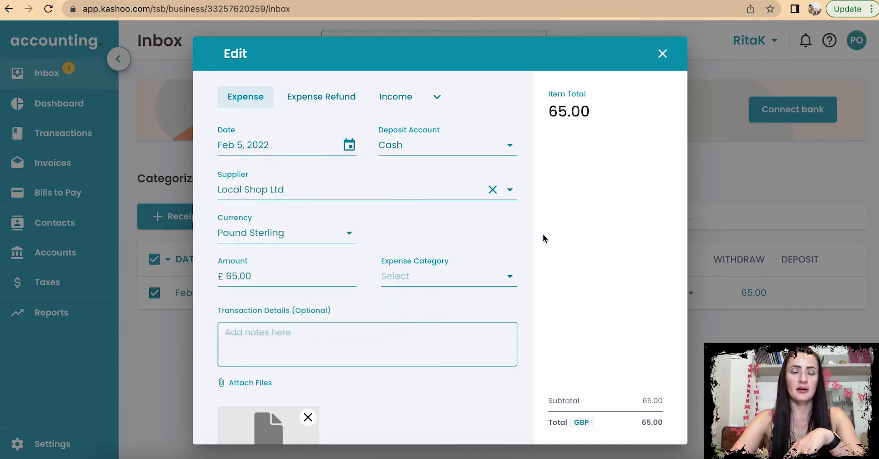
left_click(663, 55)
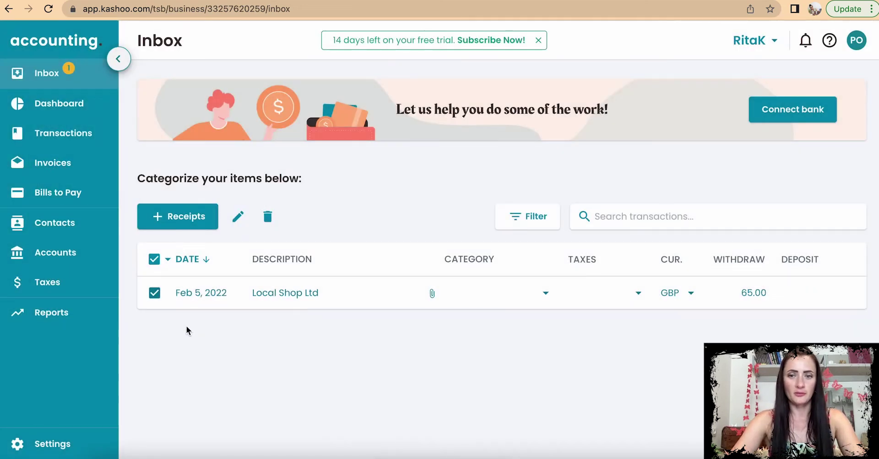
Step: Reopen the 65.00 Local Shop Ltd receipt and date it May 1, 2022
left_click(827, 299)
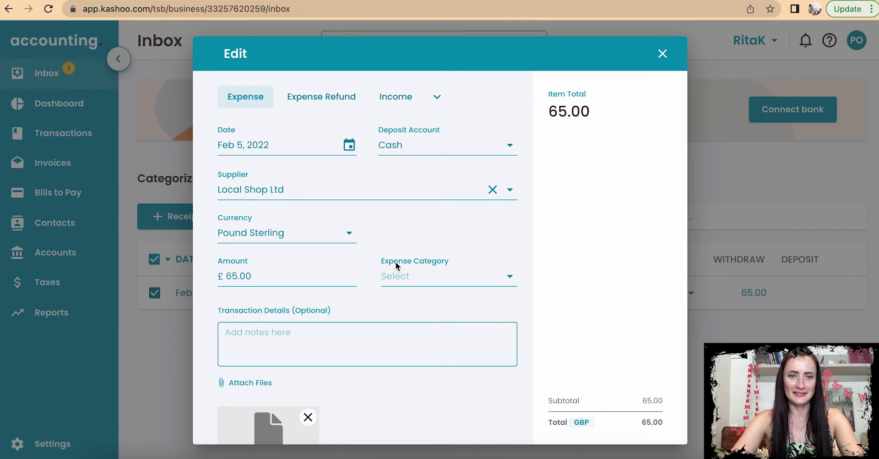
left_click(349, 144)
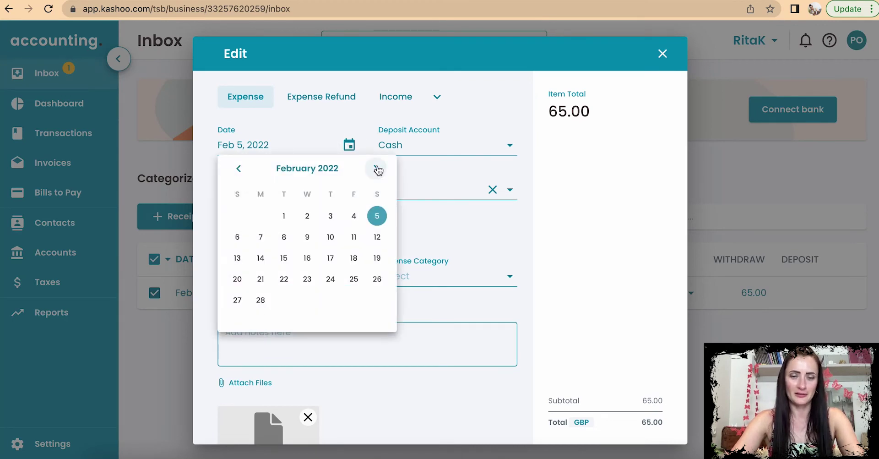
left_click(377, 169)
left_click(376, 169)
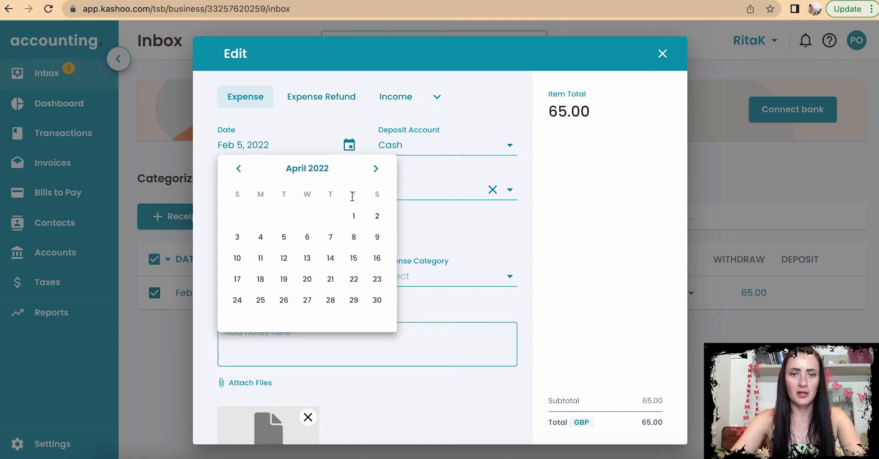
left_click(376, 169)
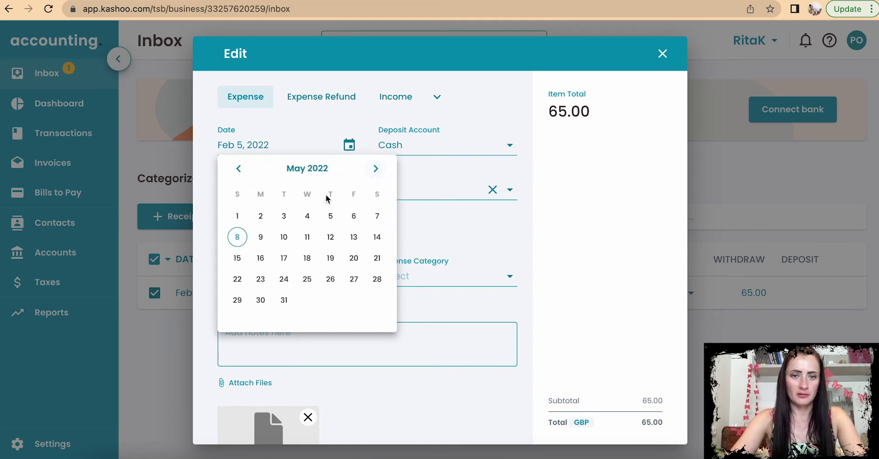
left_click(238, 217)
Step: Pay the receipt from Cash as Cost of Goods Sold and post it
left_click(412, 146)
left_click(414, 196)
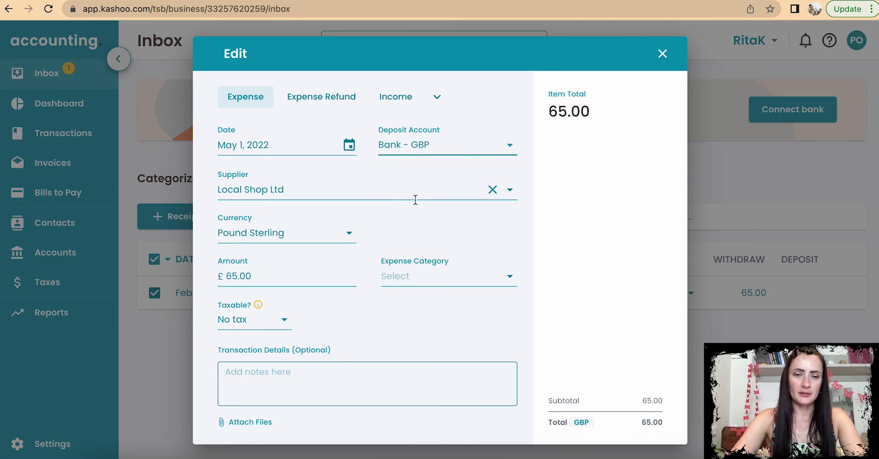
scroll(415, 198, "down", 1)
left_click(480, 93)
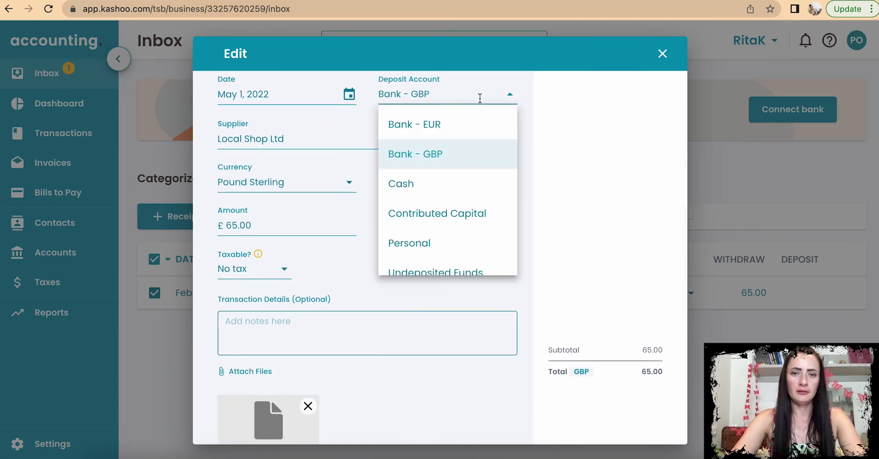
left_click(421, 186)
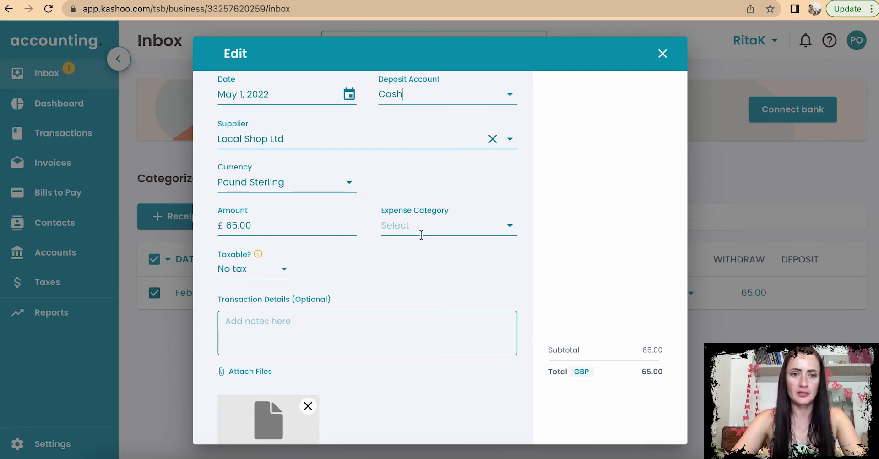
scroll(421, 235, "down", 1)
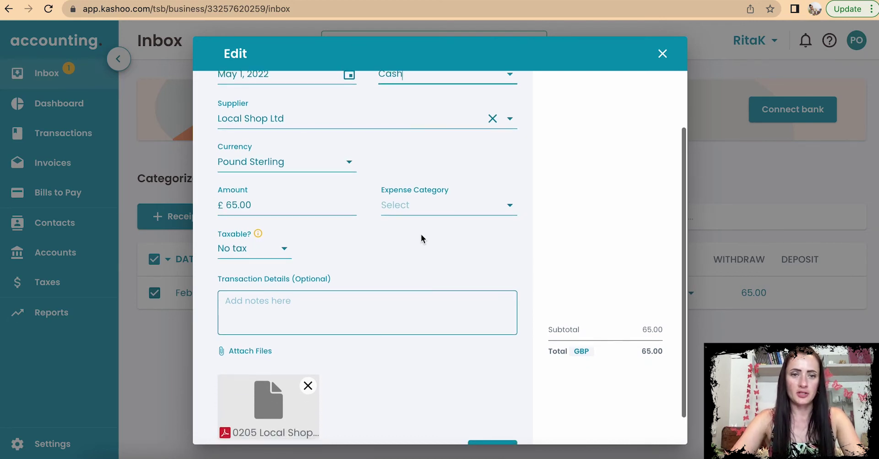
left_click(419, 204)
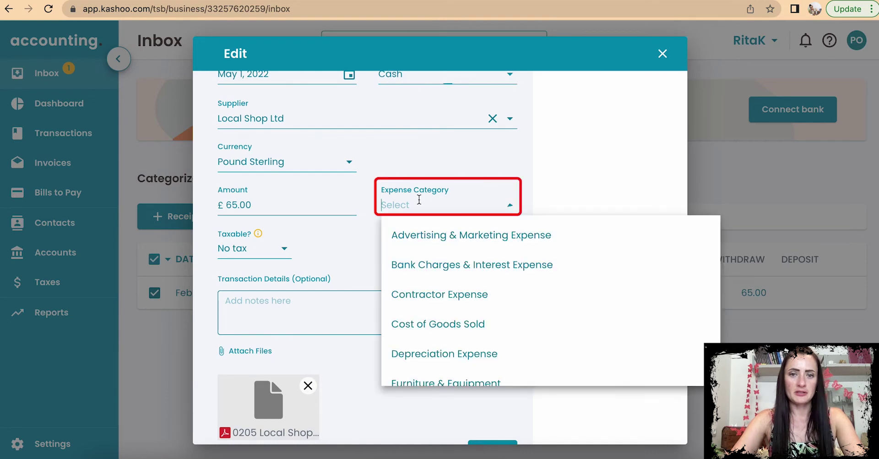
left_click(449, 326)
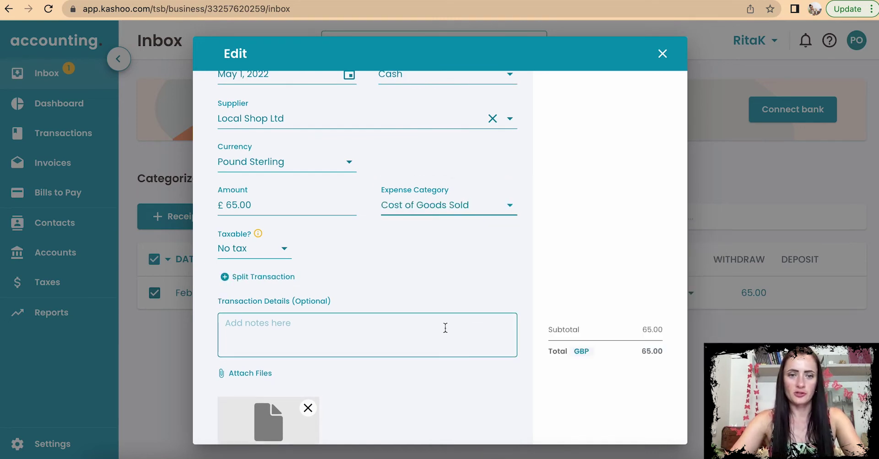
scroll(443, 328, "down", 3)
left_click(489, 412)
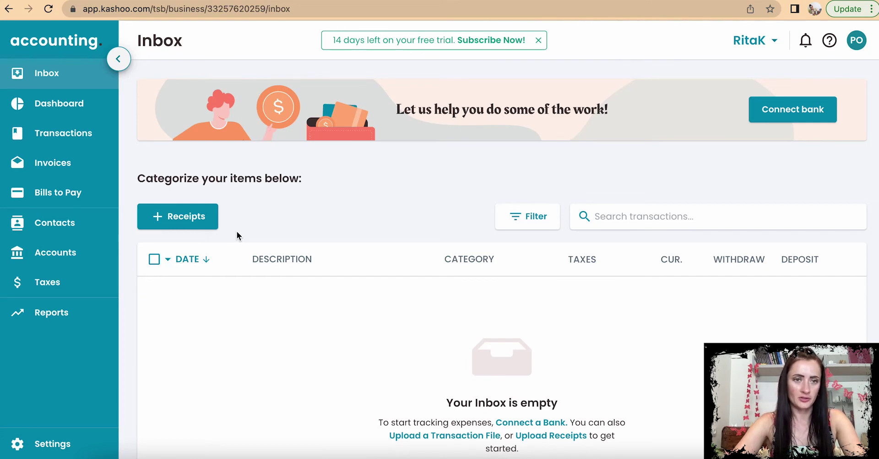
left_click(204, 217)
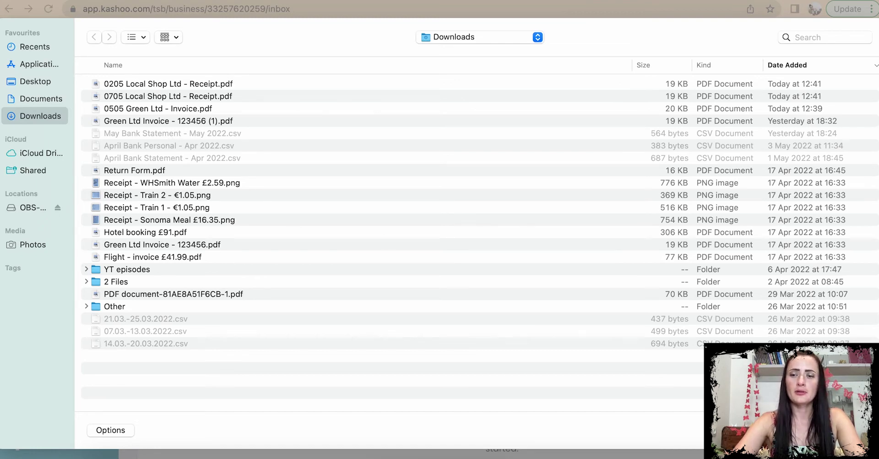
left_click(803, 430)
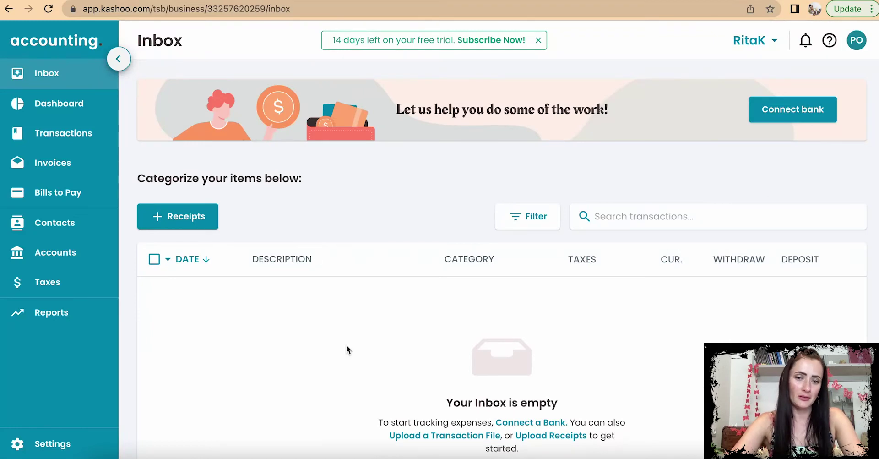
scroll(347, 346, "down", 3)
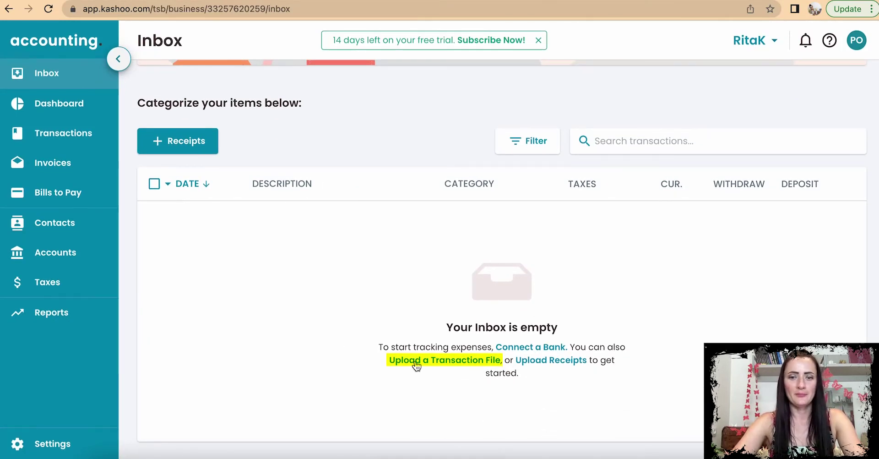
Step: Check the accepted file types in the Upload a Transaction File dialog, then close it
left_click(415, 361)
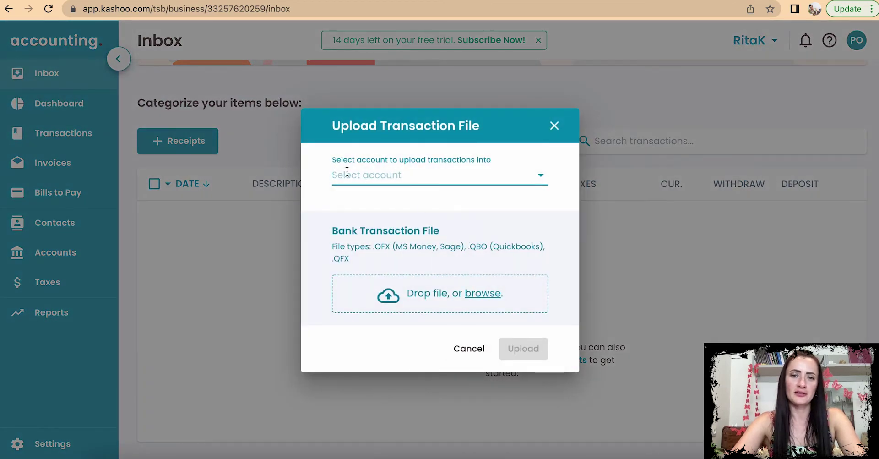
left_click_drag(329, 247, 372, 248)
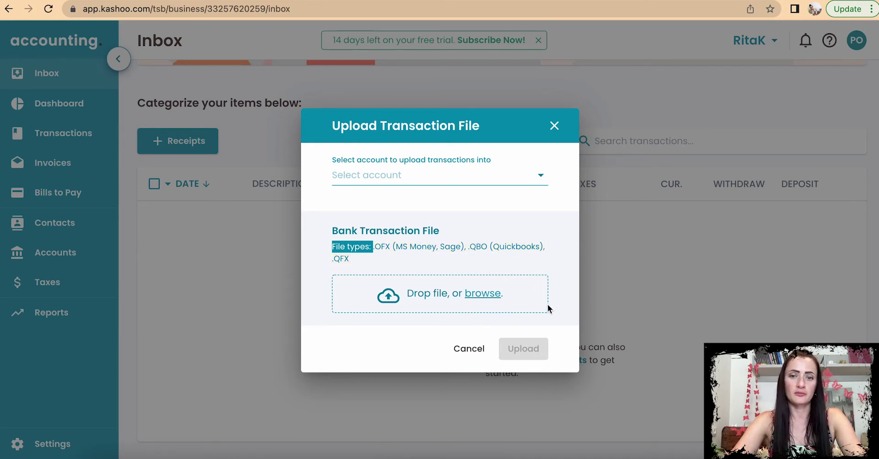
left_click(555, 125)
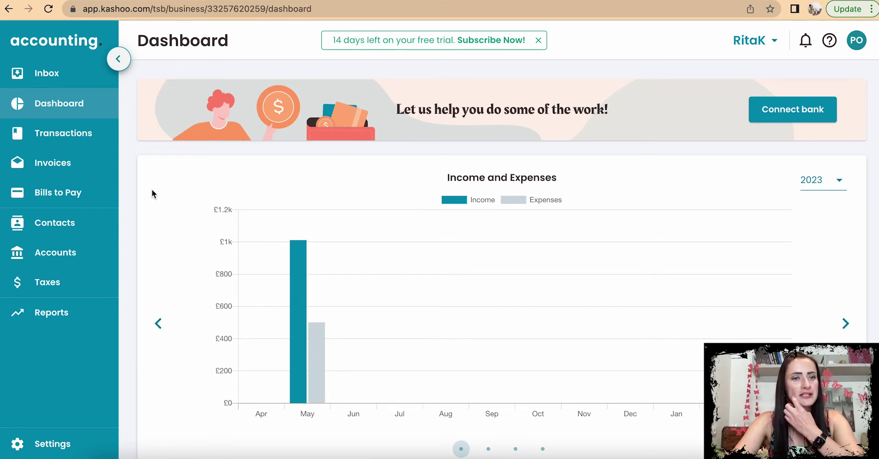
Step: Sort the Transactions list by date, oldest first, to find the May 1 Local Shop Ltd 65.00 purchase
left_click(86, 137)
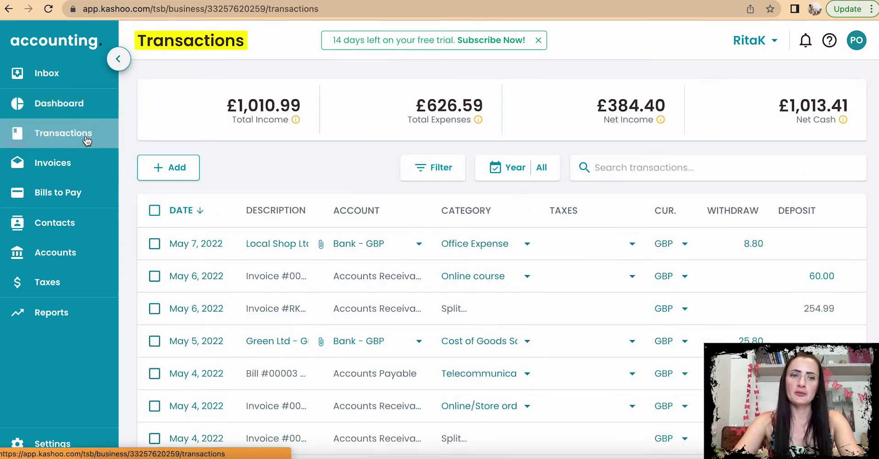
scroll(334, 246, "down", 4)
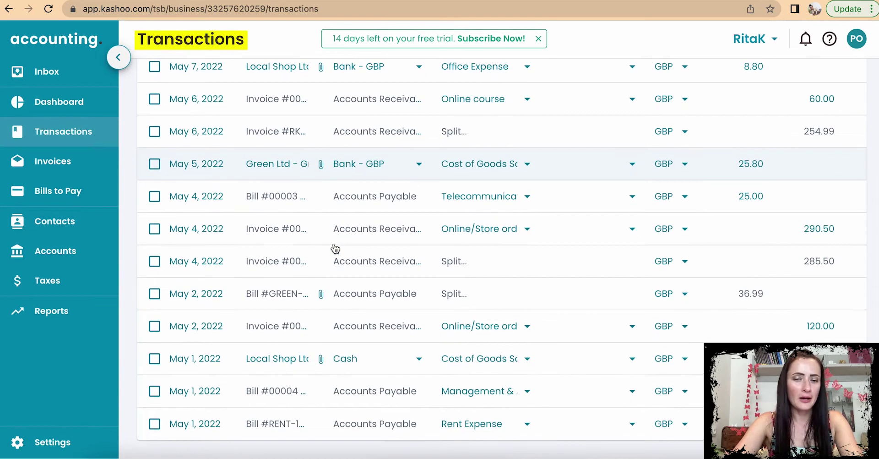
scroll(336, 248, "up", 4)
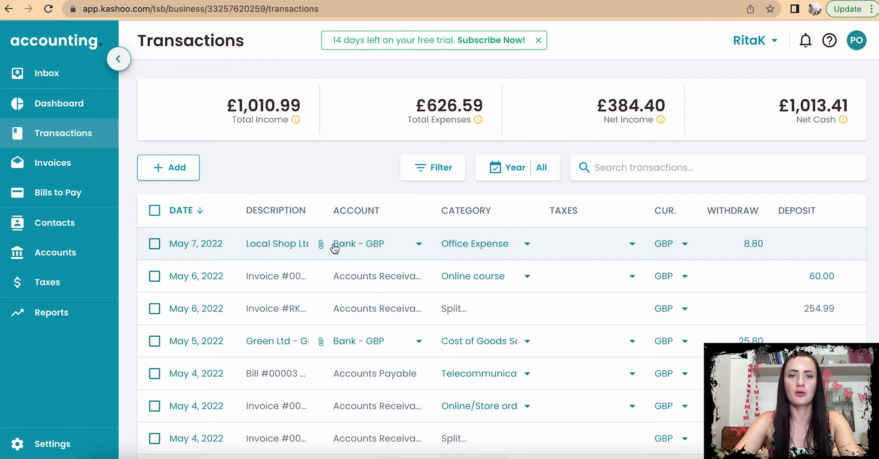
scroll(408, 244, "down", 1)
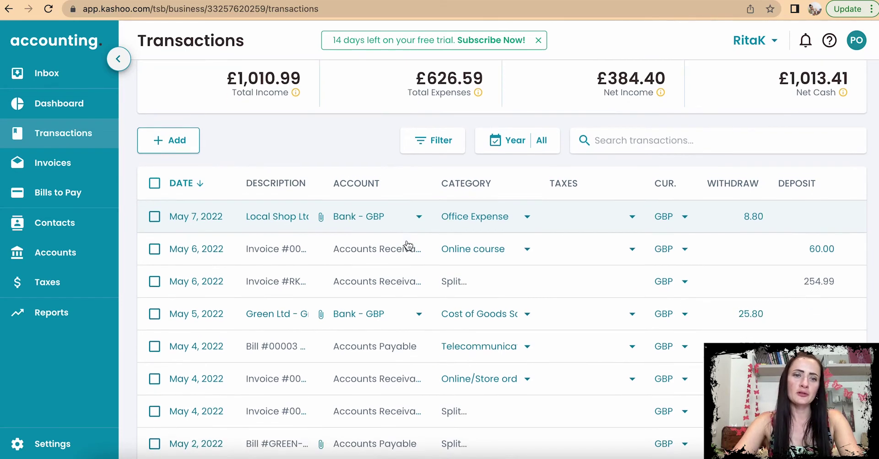
left_click(192, 184)
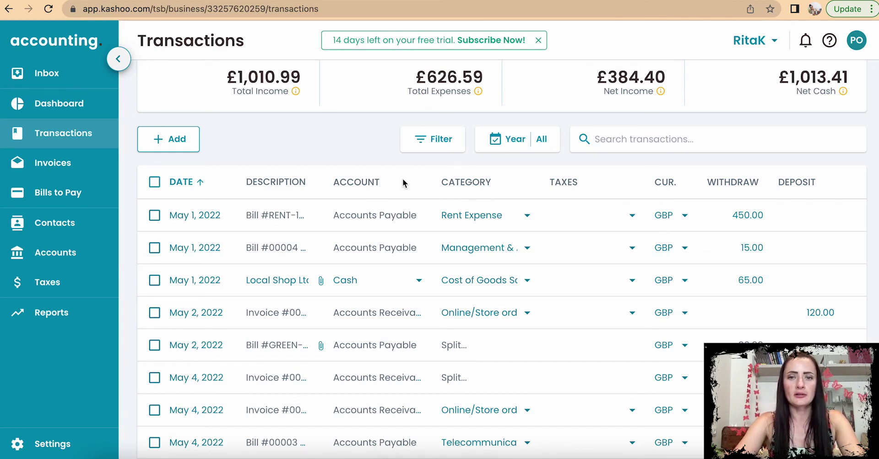
scroll(506, 191, "down", 1)
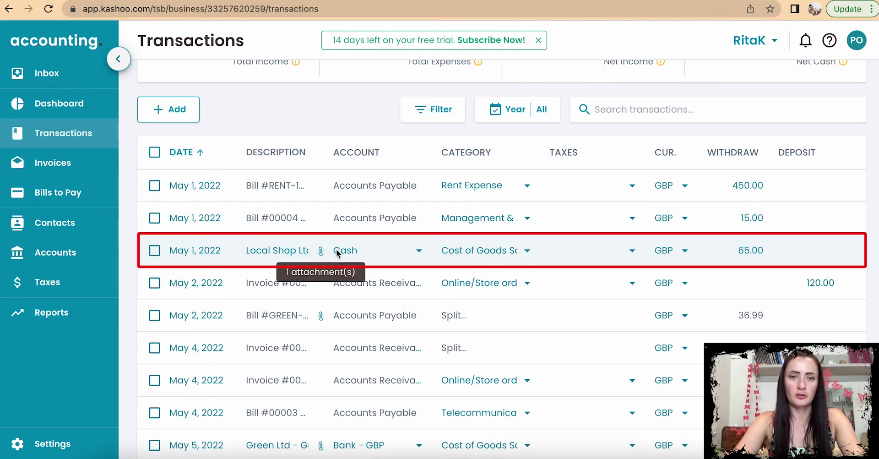
Step: Move the May 1 £65.00 expense to Bank - GBP, then review the Cash and Bank - GBP accounts
left_click(397, 255)
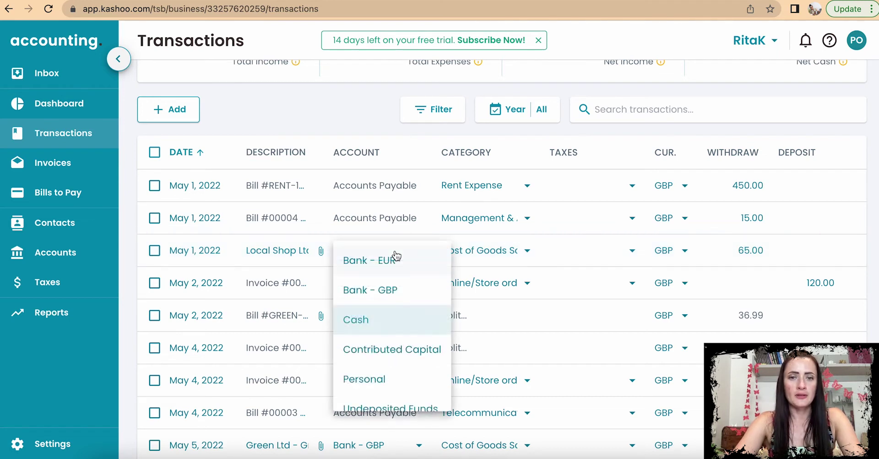
left_click(403, 289)
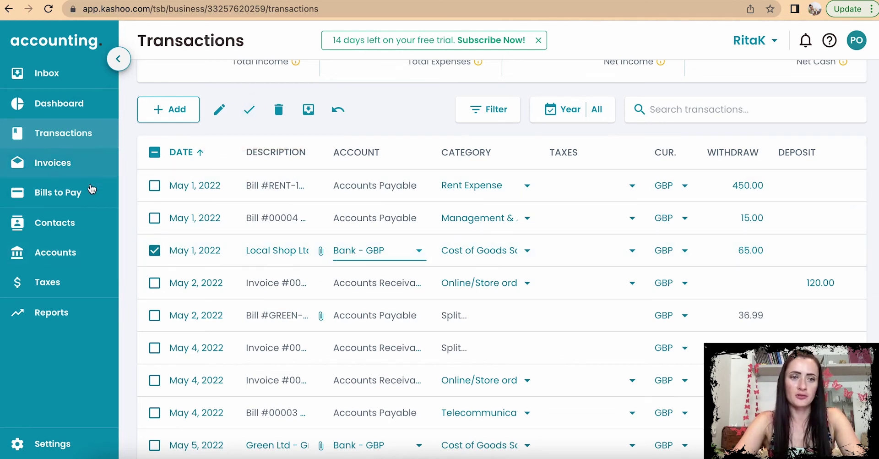
left_click(50, 253)
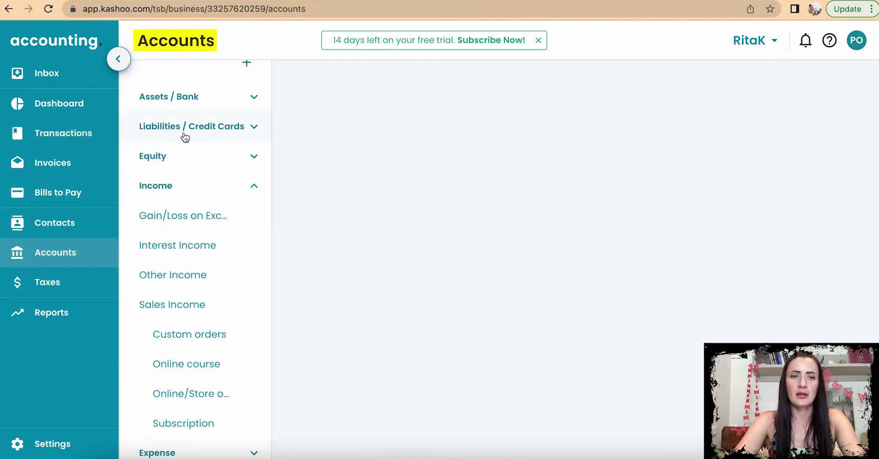
left_click(190, 96)
left_click(183, 218)
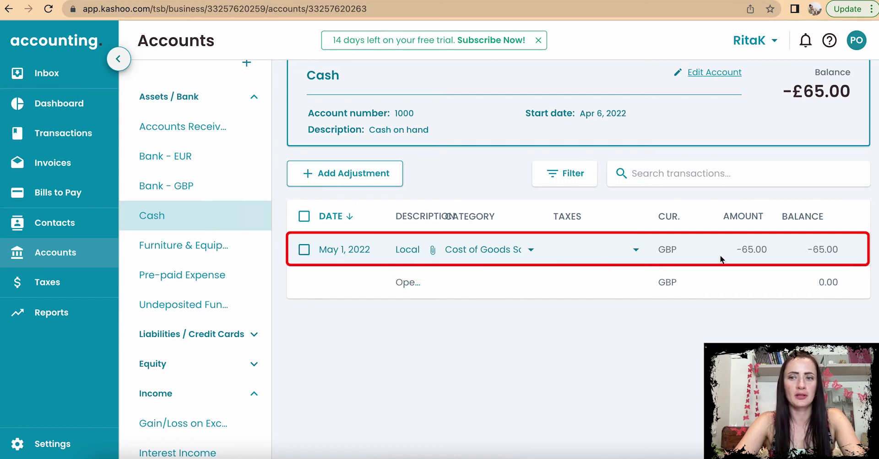
scroll(581, 227, "up", 1)
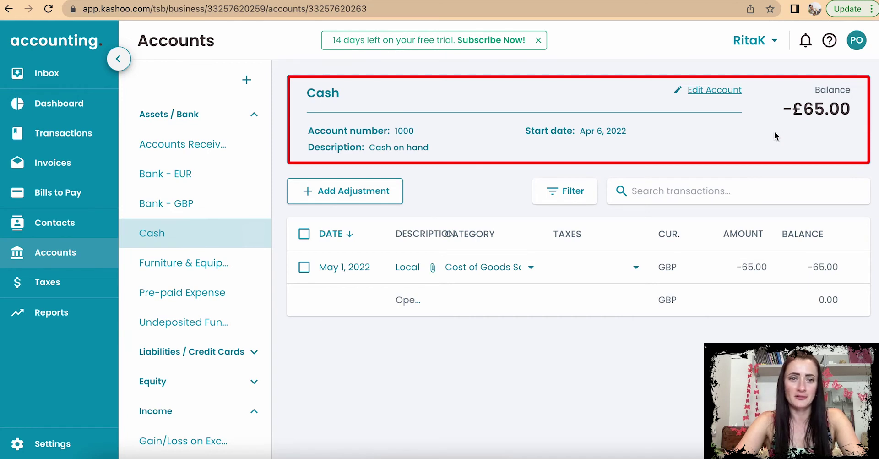
left_click(181, 207)
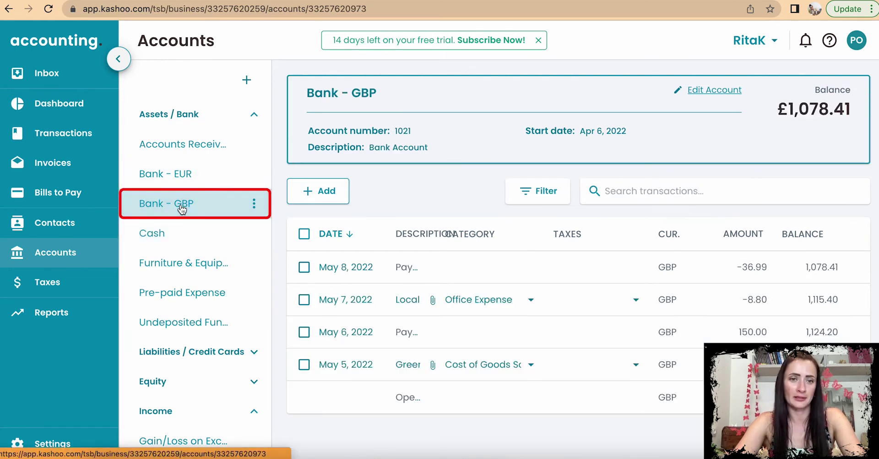
left_click(84, 133)
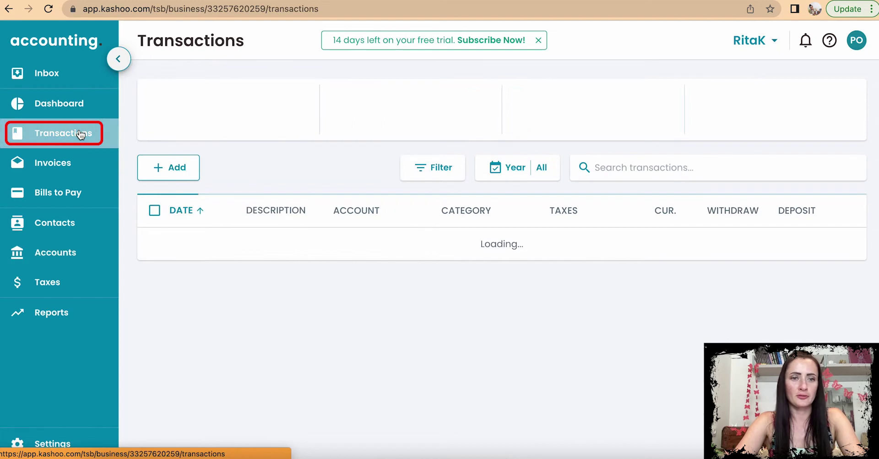
Step: Save the May 1 £65.00 expense with Bank - GBP as its account
scroll(376, 300, "down", 4)
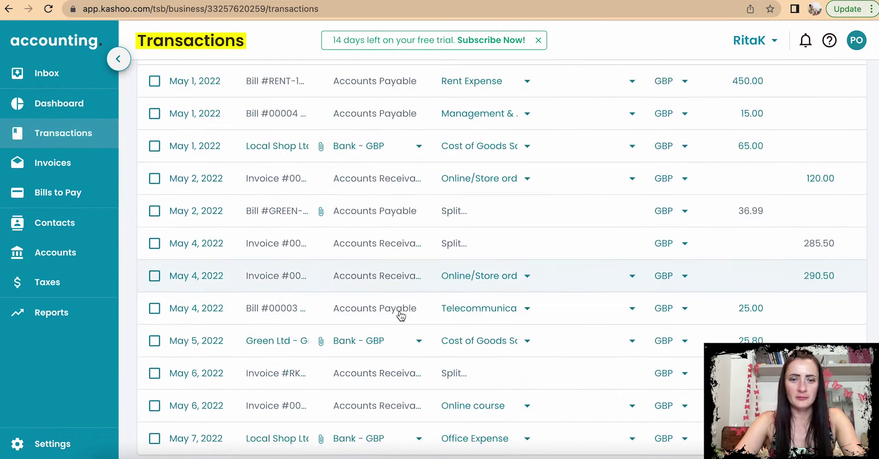
scroll(401, 316, "up", 3)
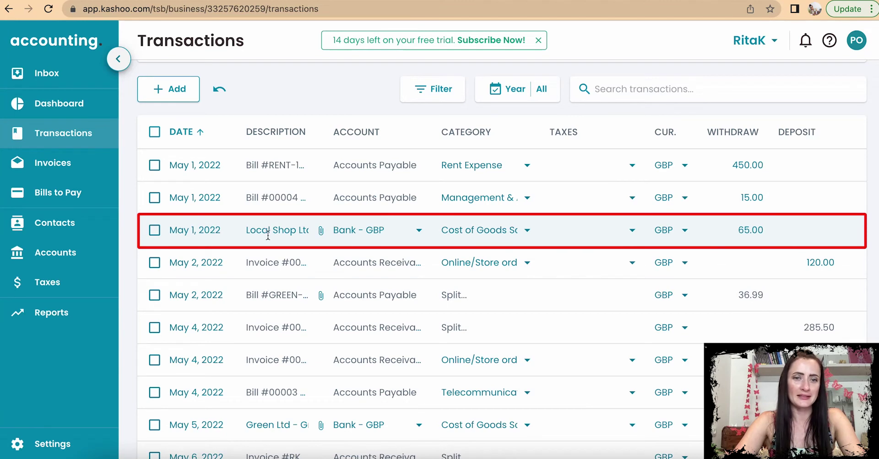
left_click(154, 230)
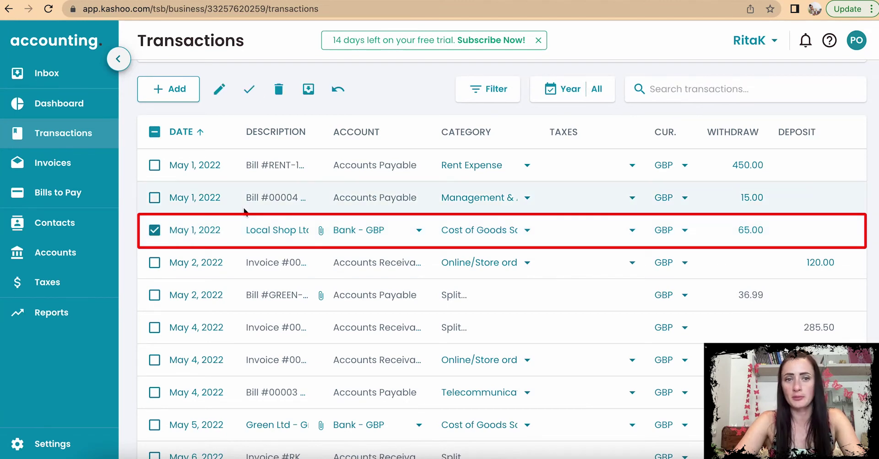
left_click(248, 91)
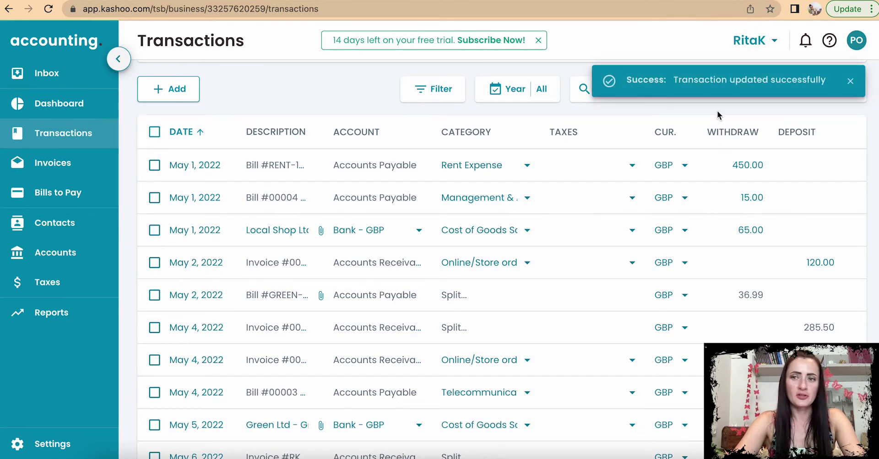
Step: Confirm Cash is now £0.00 and the expense sits under Bank - GBP, then return to Transactions
left_click(64, 259)
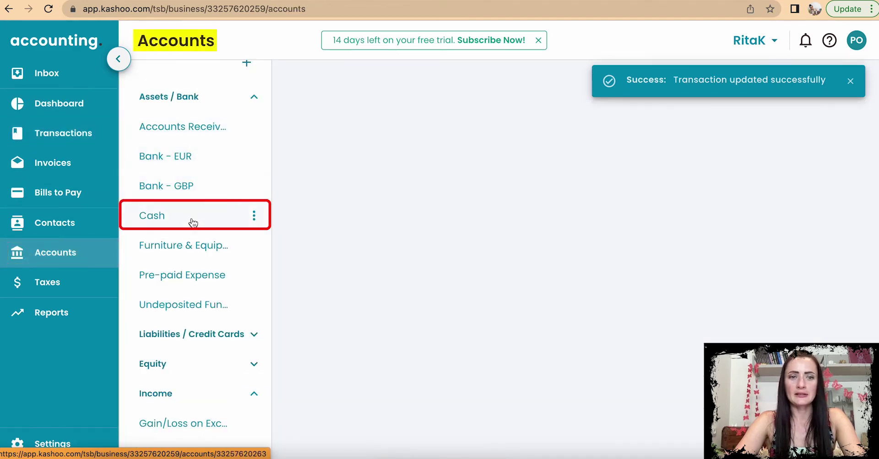
left_click(193, 222)
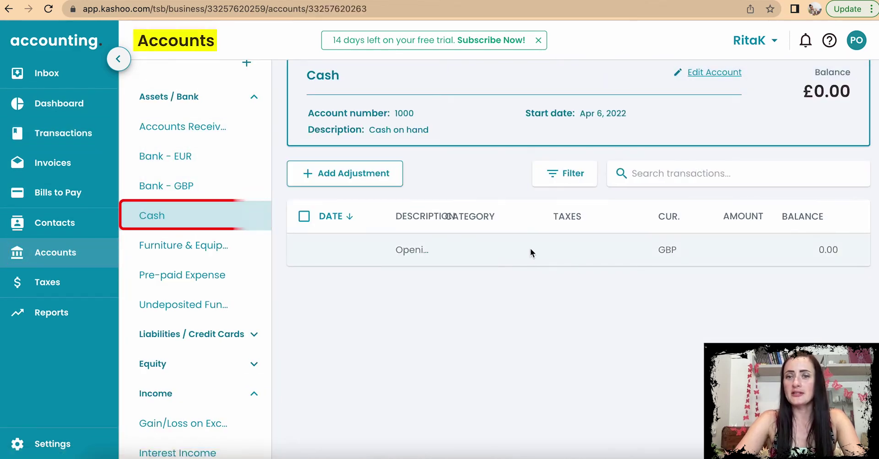
left_click(202, 188)
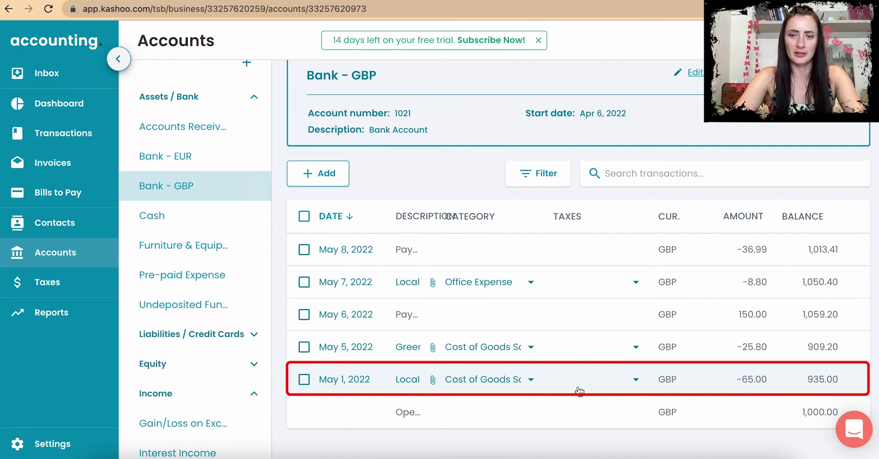
left_click(43, 133)
scroll(373, 257, "down", 1)
scroll(373, 256, "down", 3)
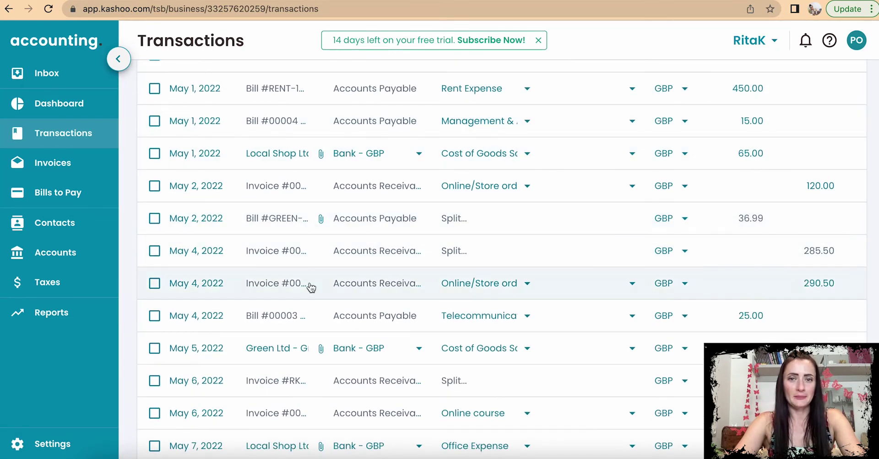
Step: Open the May 5 £25.80 Green Ltd expense, close it unchanged, and go to Accounts
scroll(319, 321, "down", 1)
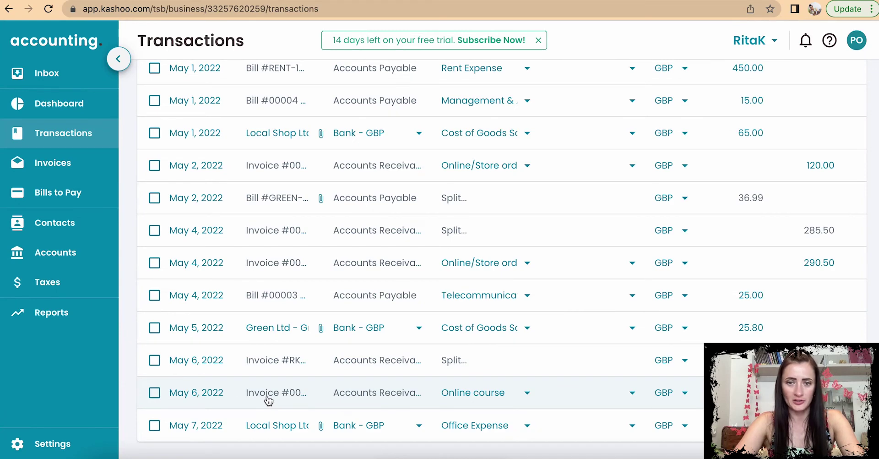
left_click(154, 328)
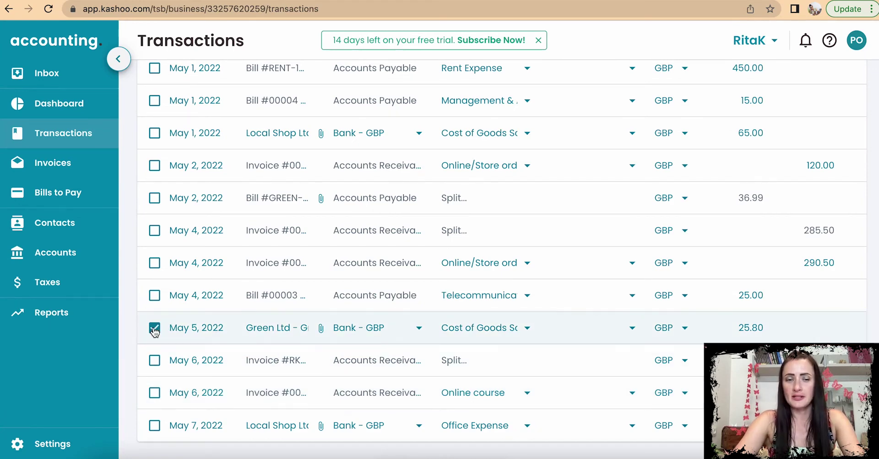
scroll(155, 332, "up", 4)
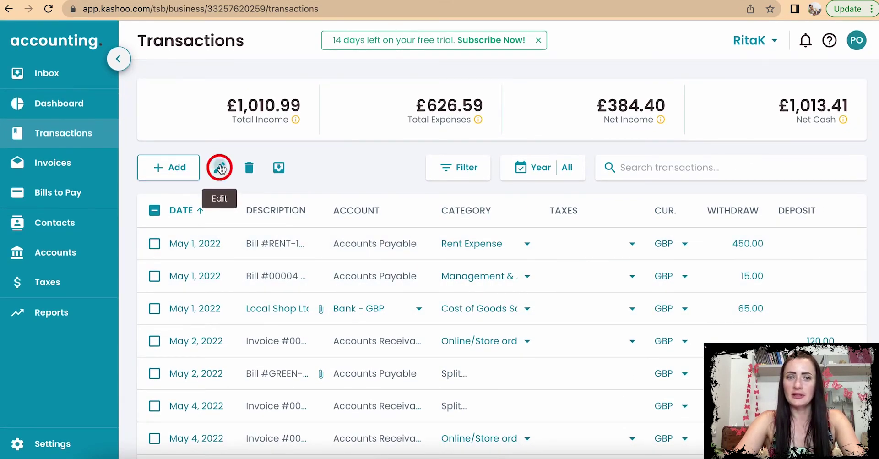
left_click(220, 166)
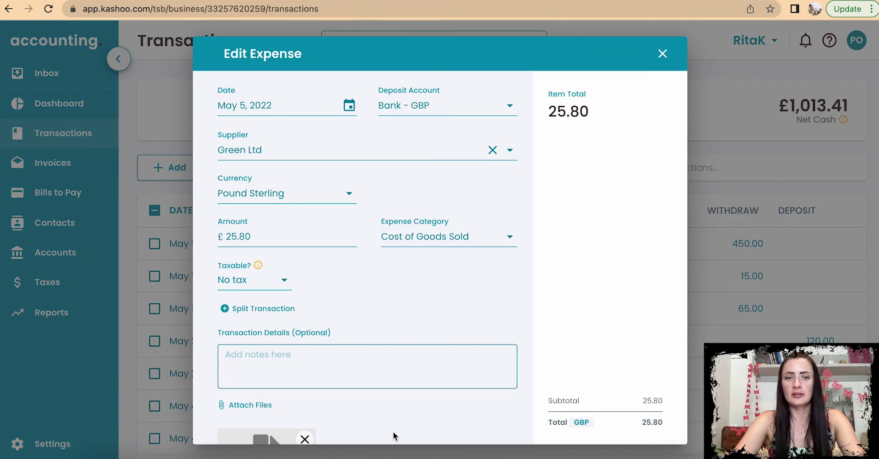
scroll(406, 439, "down", 3)
scroll(407, 439, "up", 3)
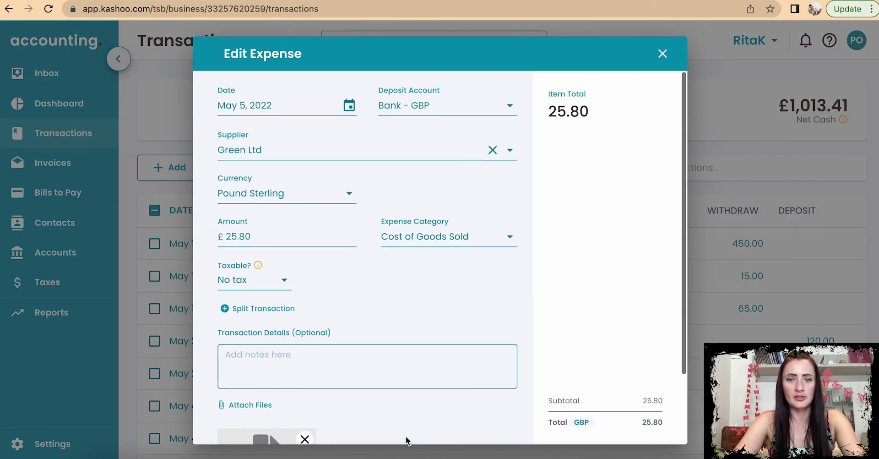
left_click(664, 55)
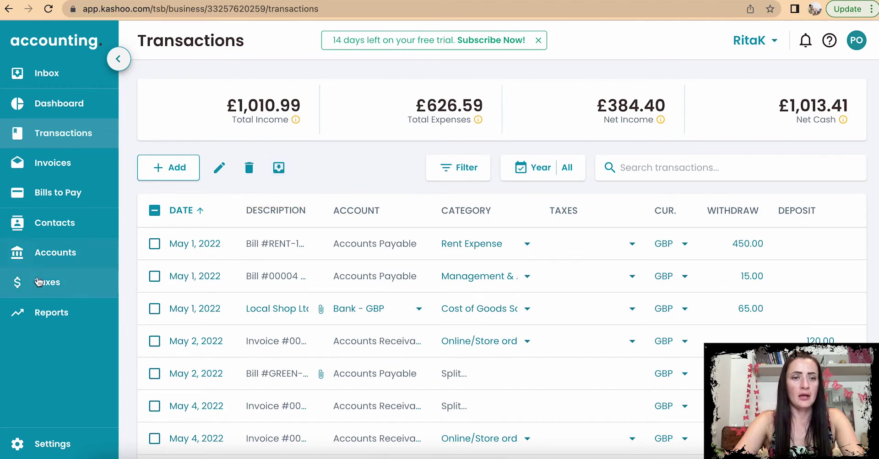
left_click(40, 255)
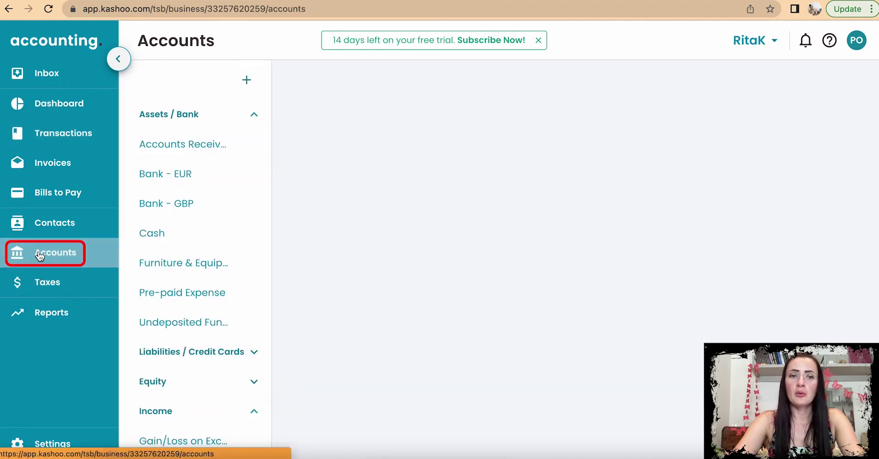
Step: Review the Bank - GBP register (£1,013.41), tick and untick May 7, then collapse Assets / Bank
left_click(218, 208)
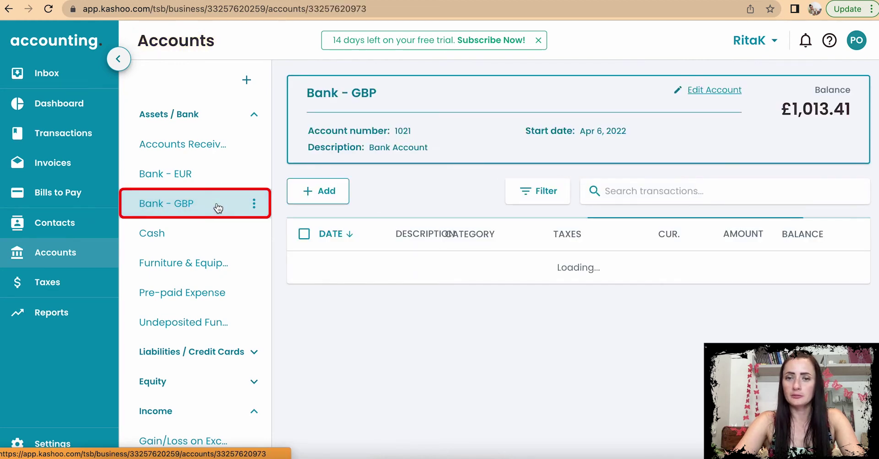
scroll(499, 284, "down", 1)
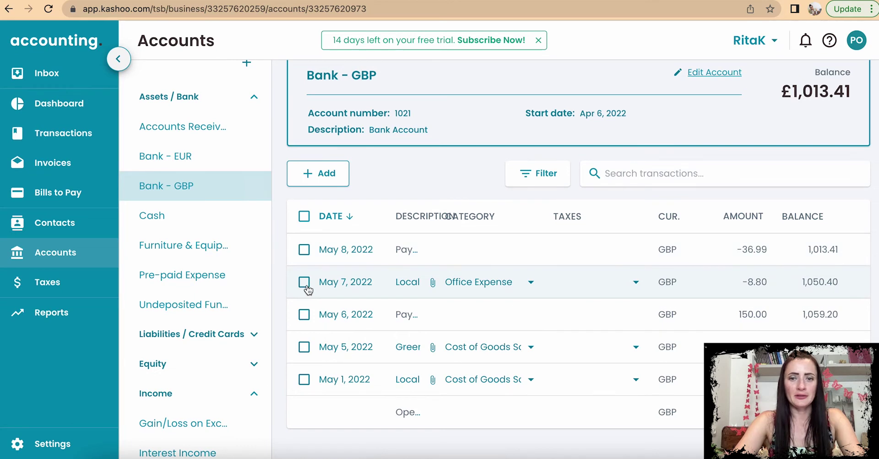
left_click(305, 285)
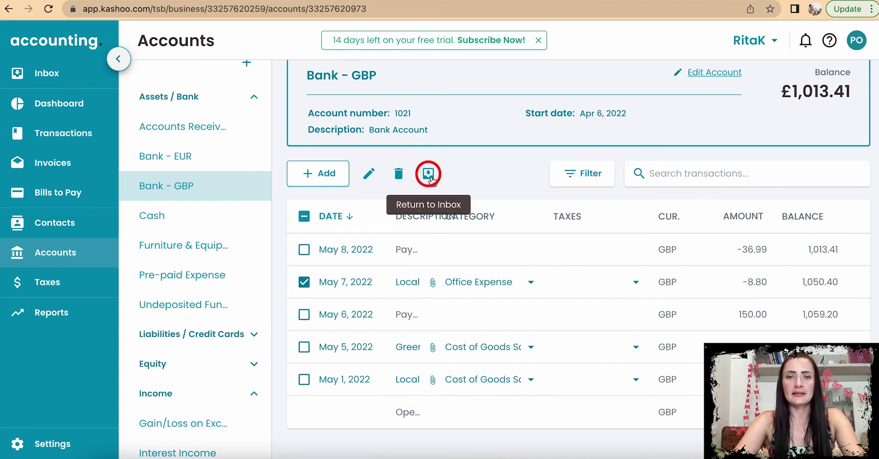
left_click(304, 282)
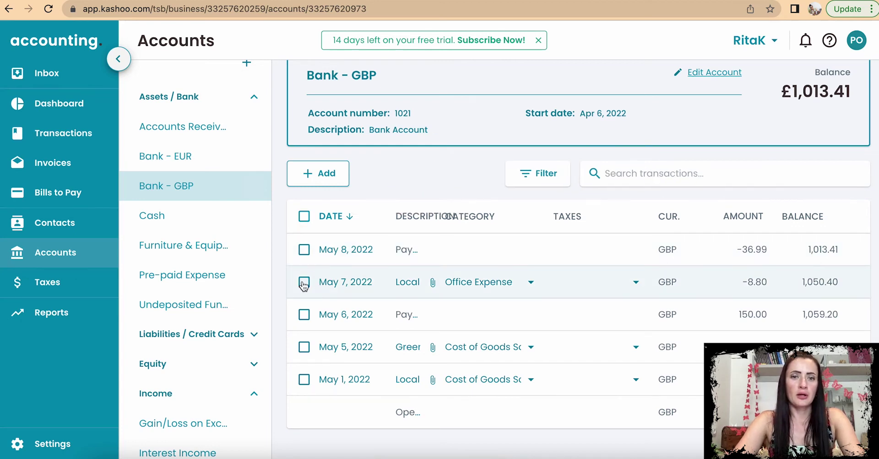
scroll(389, 243, "up", 1)
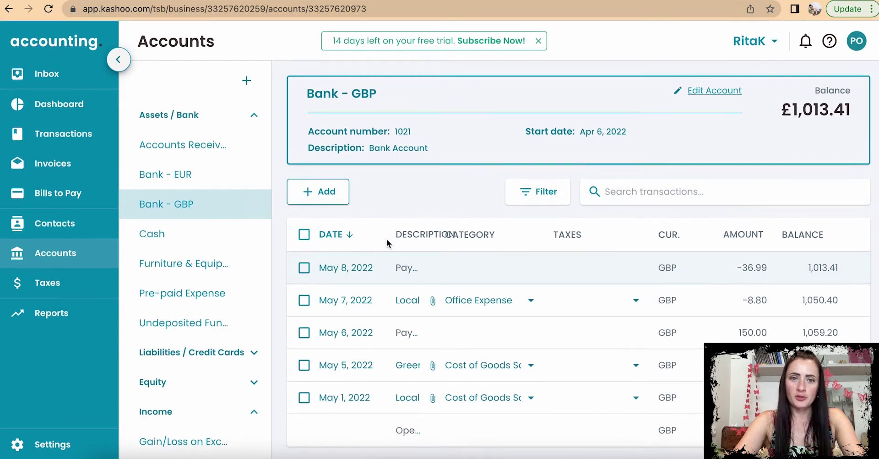
left_click(252, 114)
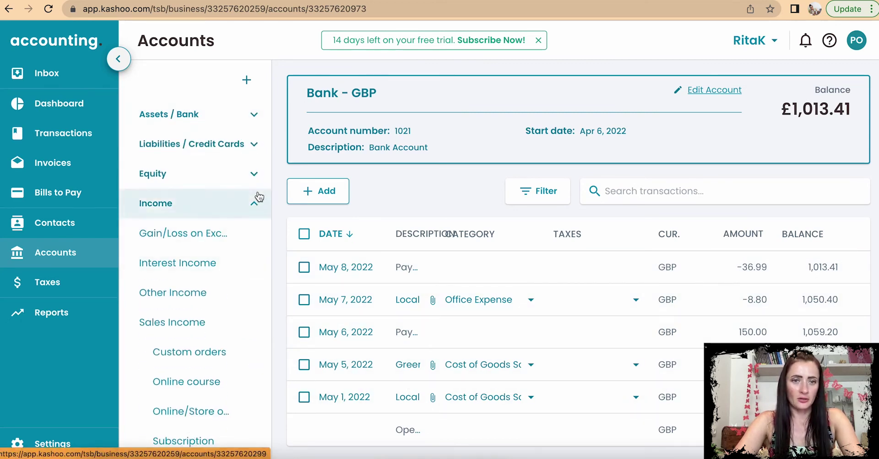
Step: Collapse Income, expand Expense, review Office Expense, then open Management & Administration Expense (£15.00)
left_click(255, 200)
left_click(243, 234)
scroll(242, 234, "down", 4)
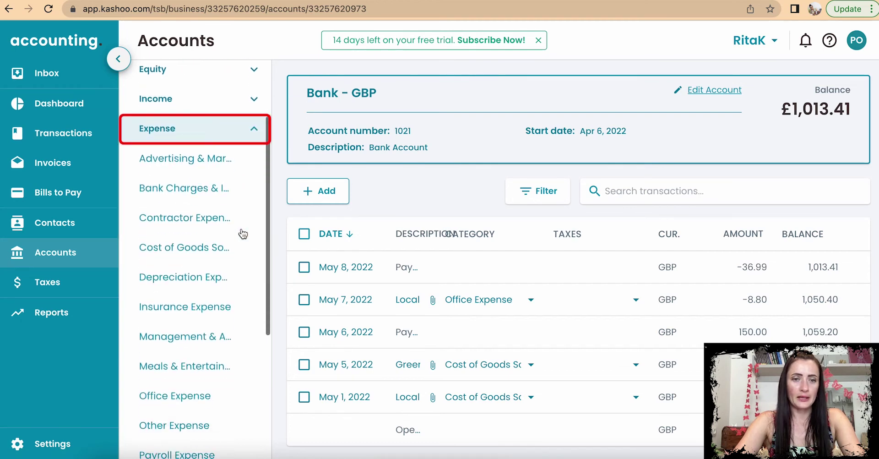
scroll(243, 234, "down", 1)
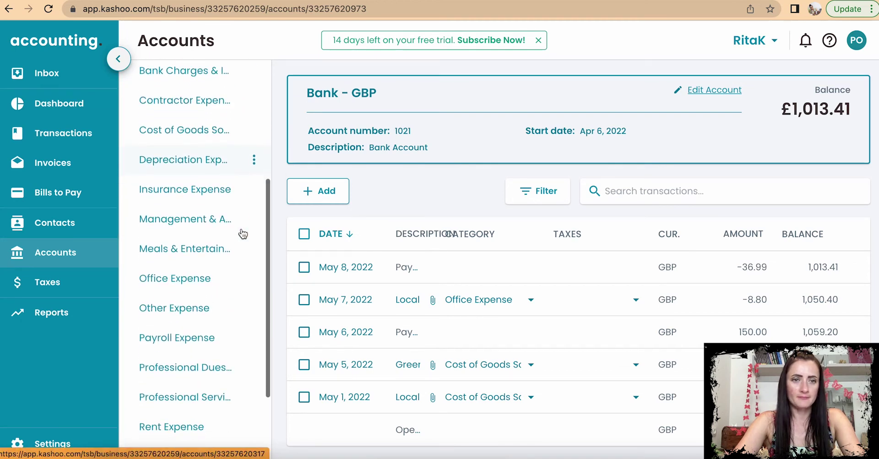
left_click(219, 278)
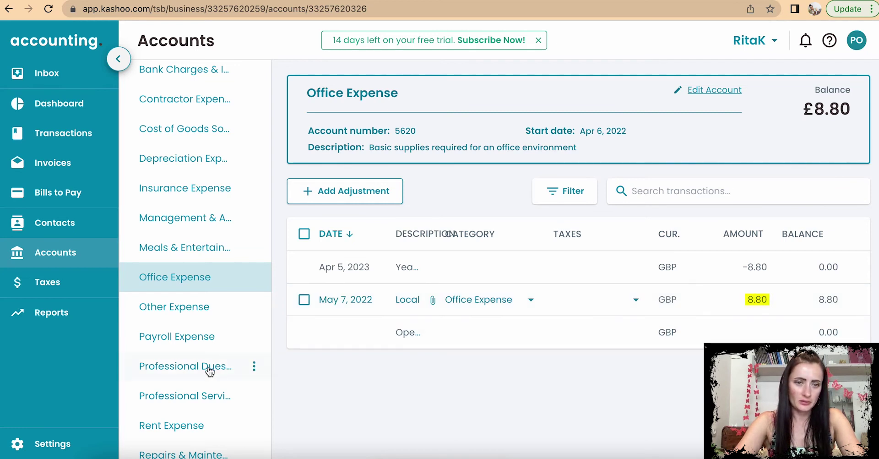
scroll(197, 370, "down", 4)
scroll(210, 371, "up", 6)
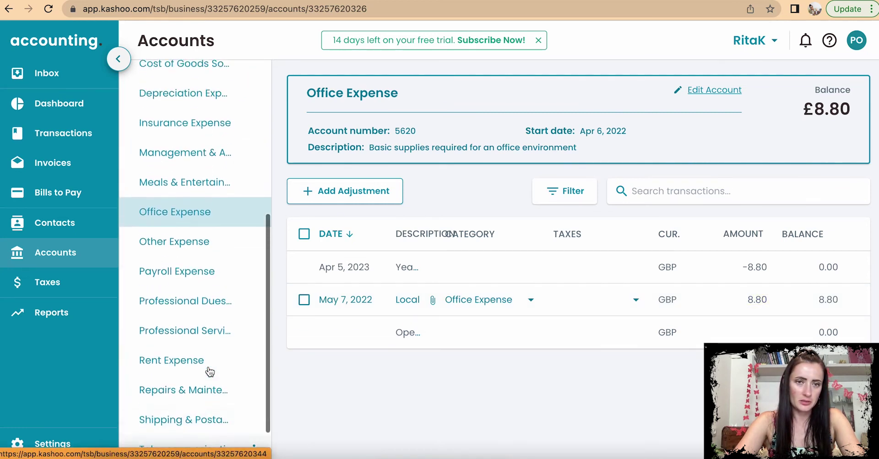
left_click(192, 295)
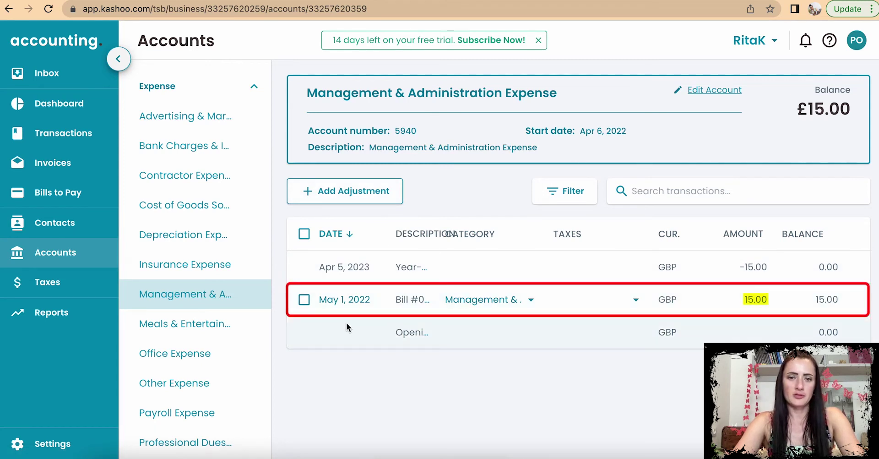
left_click(304, 300)
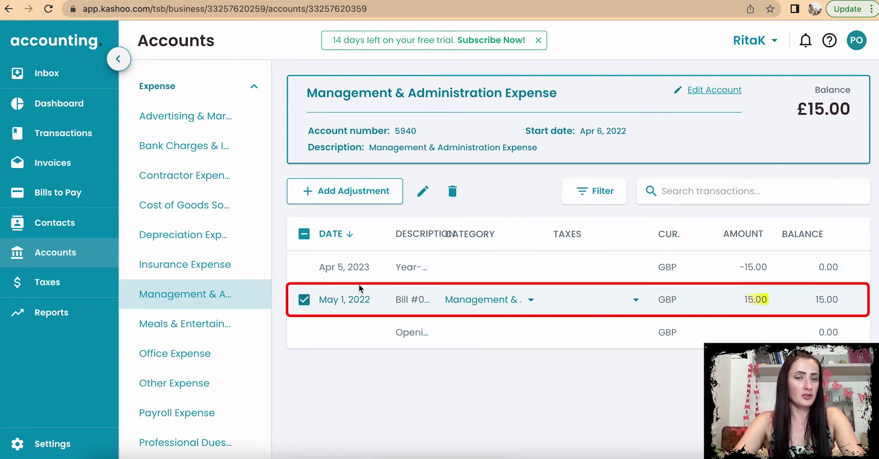
left_click(422, 196)
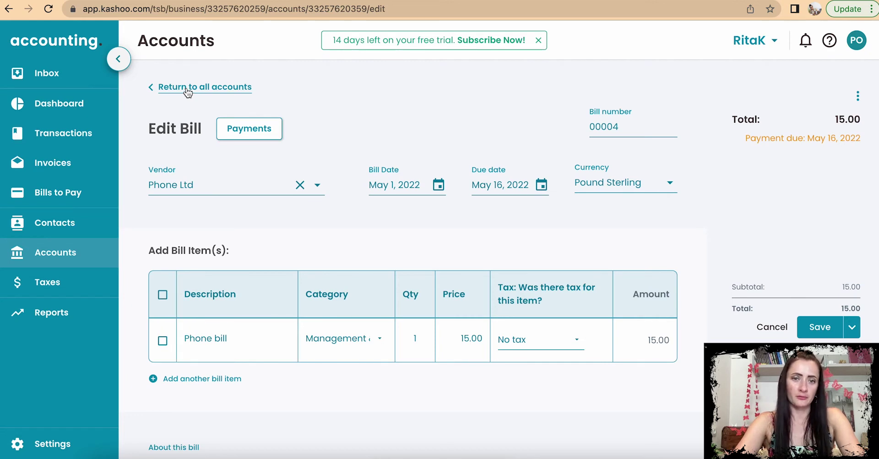
left_click(348, 338)
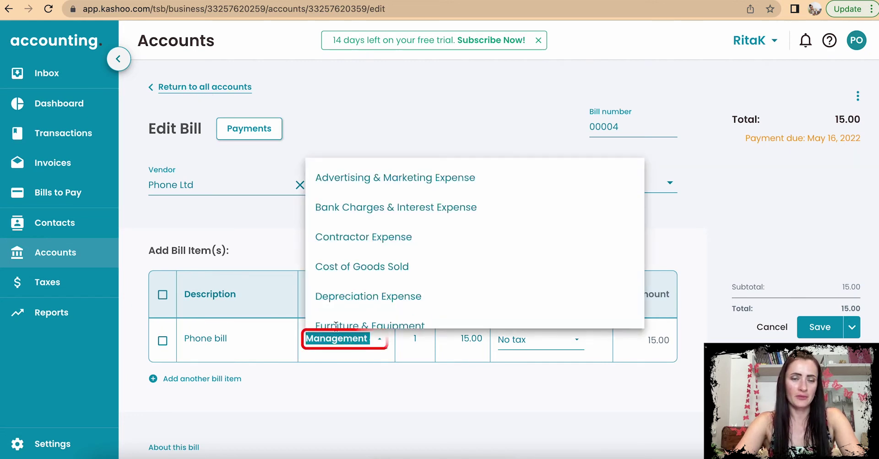
left_click(153, 85)
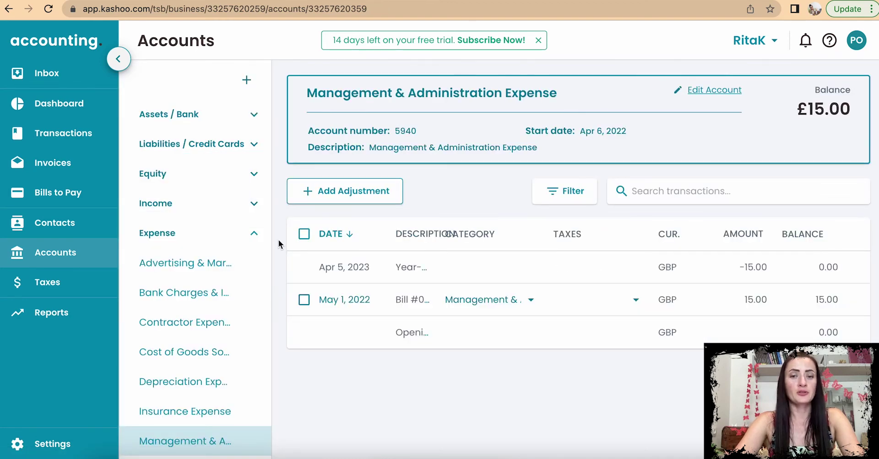
Step: Start a new adjustment crediting Management & Administration Expense £15
left_click(339, 196)
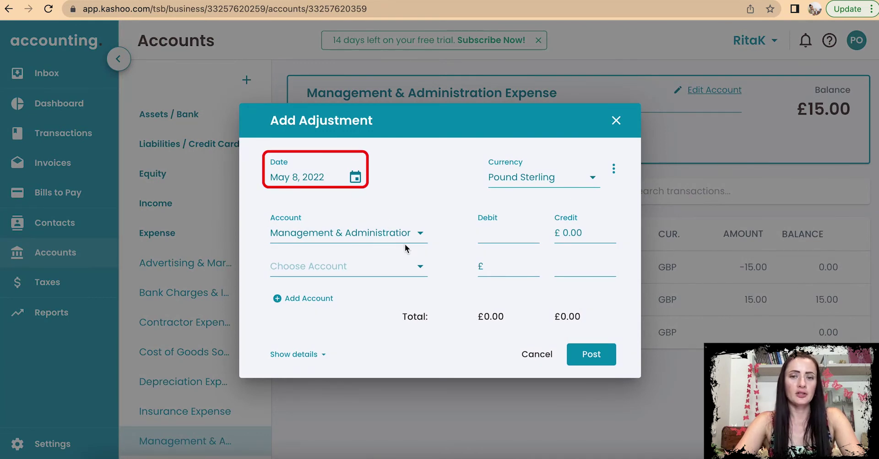
left_click(589, 234)
left_click_drag(589, 234, 545, 235)
type("15")
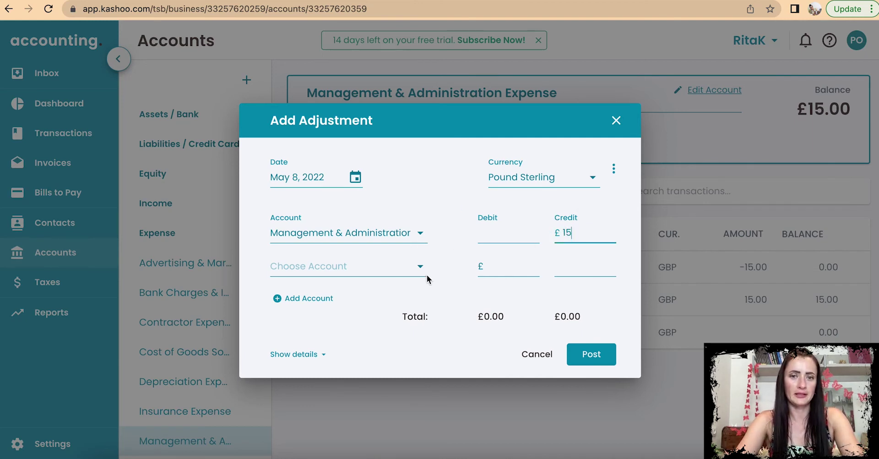
Step: Add a Telecommunications/Internet Expense line with 15.00 on the credit side
left_click(333, 263)
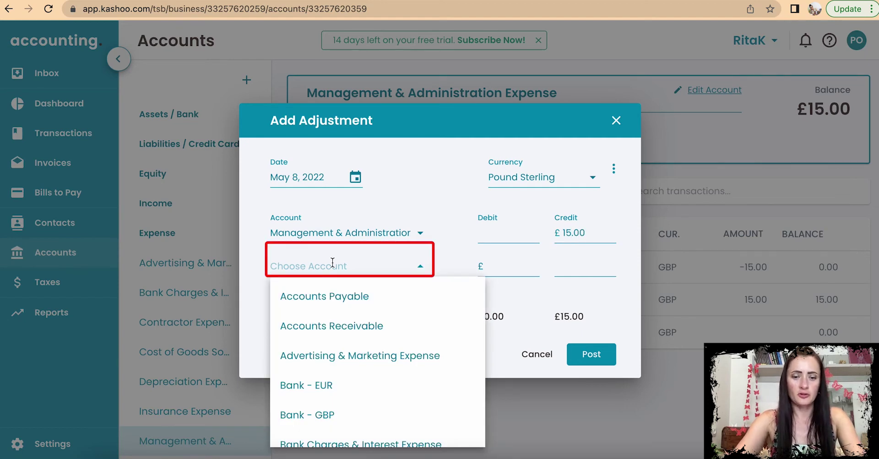
type("te")
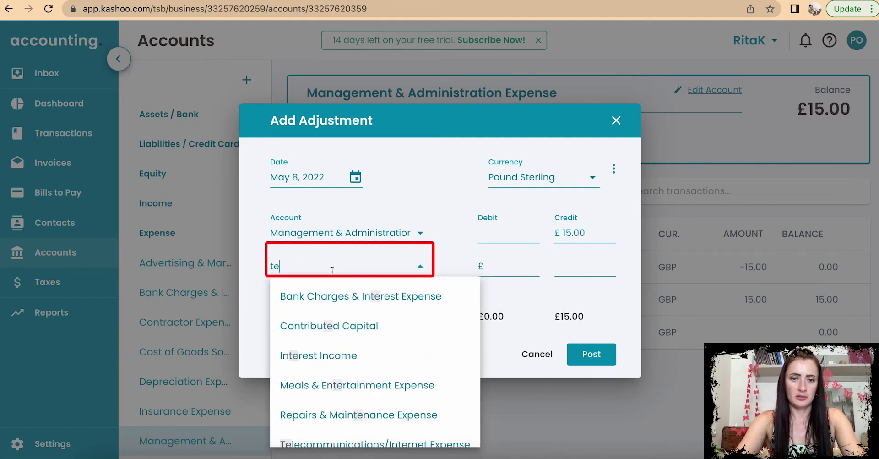
scroll(356, 388, "down", 1)
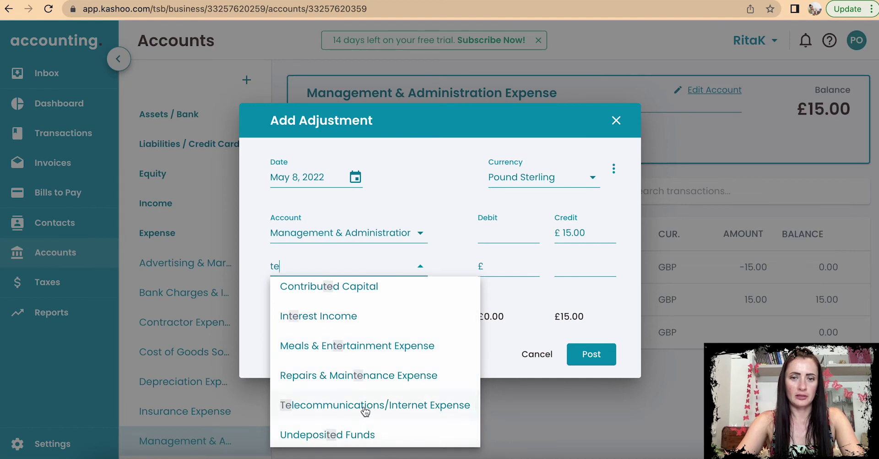
left_click(365, 410)
left_click(536, 275)
type("15")
left_click(583, 271)
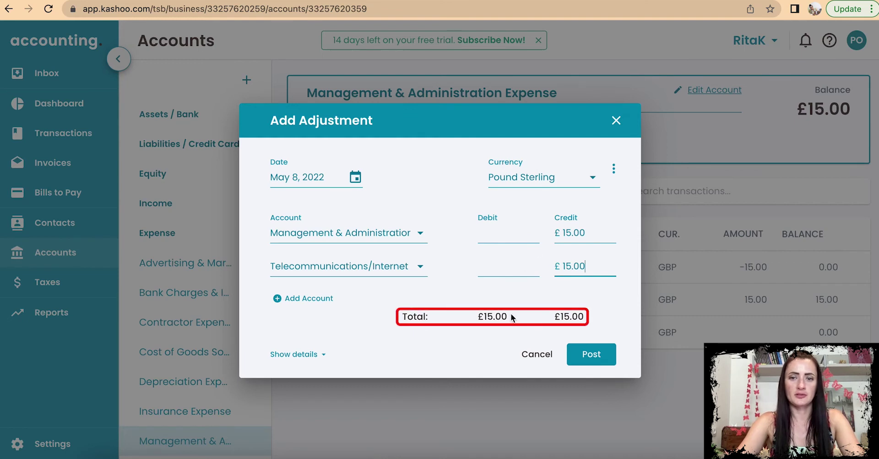
Step: Add the note 'Cost correct' and try posting the adjustment
left_click(314, 354)
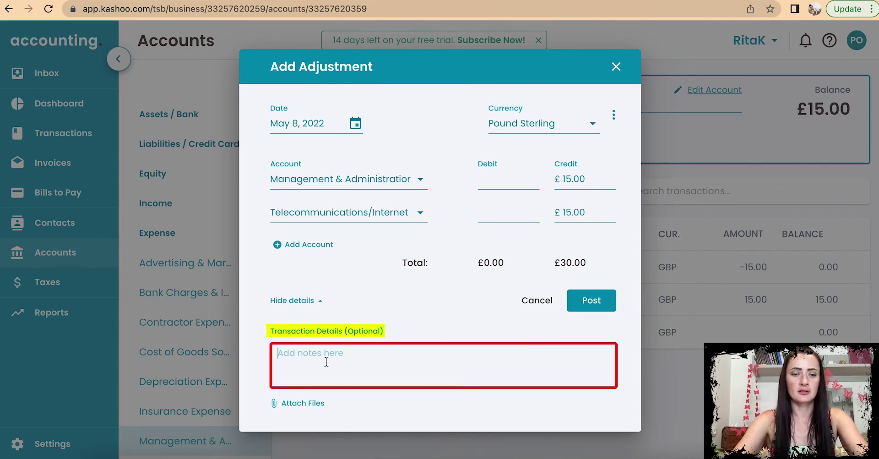
type("Cos")
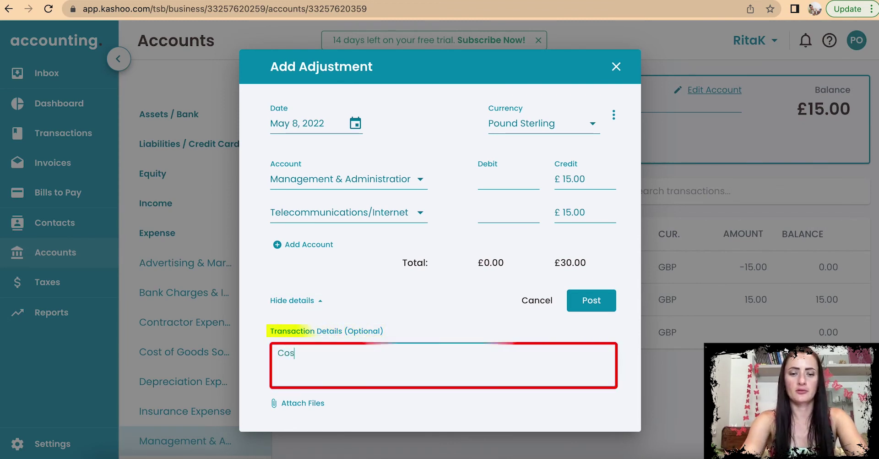
type("t correction")
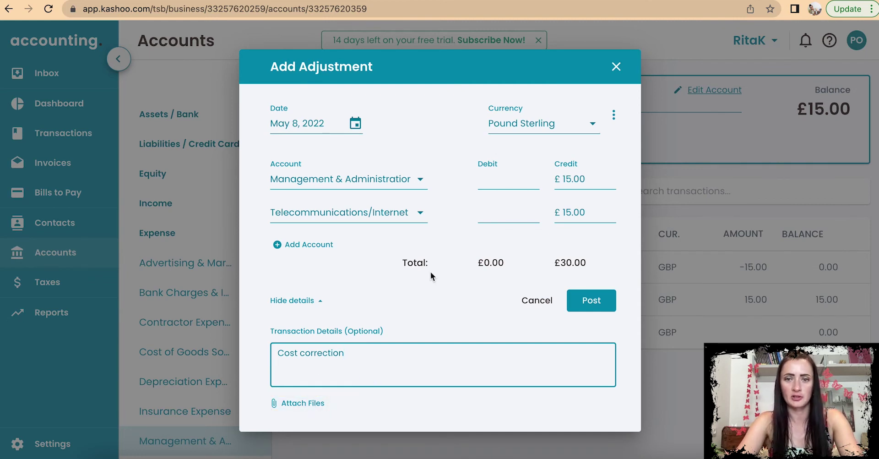
left_click(592, 301)
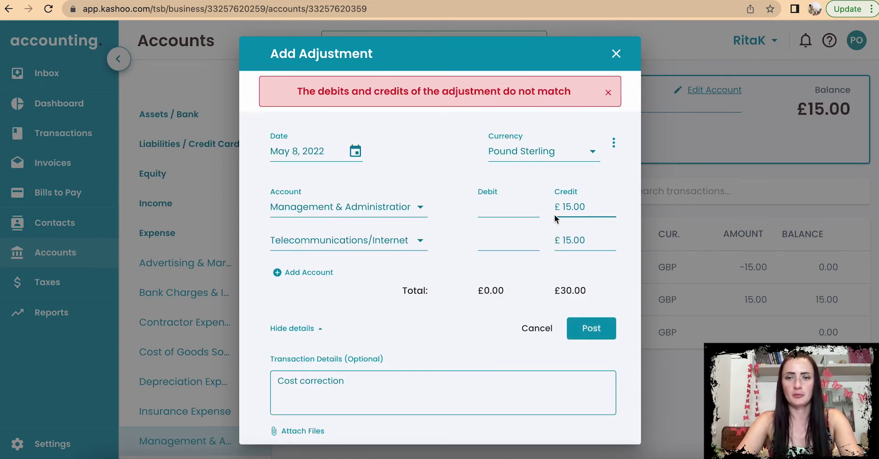
Step: Move the Telecommunications/Internet 15.00 to the debit side and post the balanced adjustment
left_click_drag(591, 233, 530, 235)
key("BackSpace")
left_click(528, 238)
key("BackSpace")
key("BackSpace")
key("BackSpace")
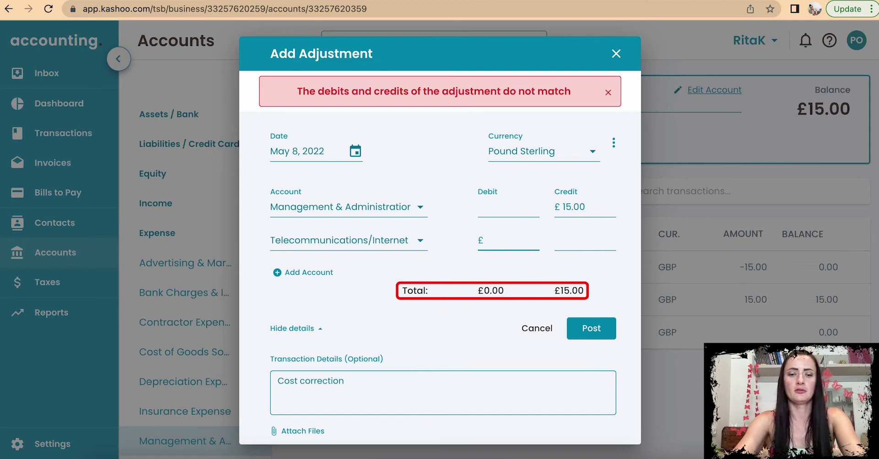
type("15")
left_click(564, 274)
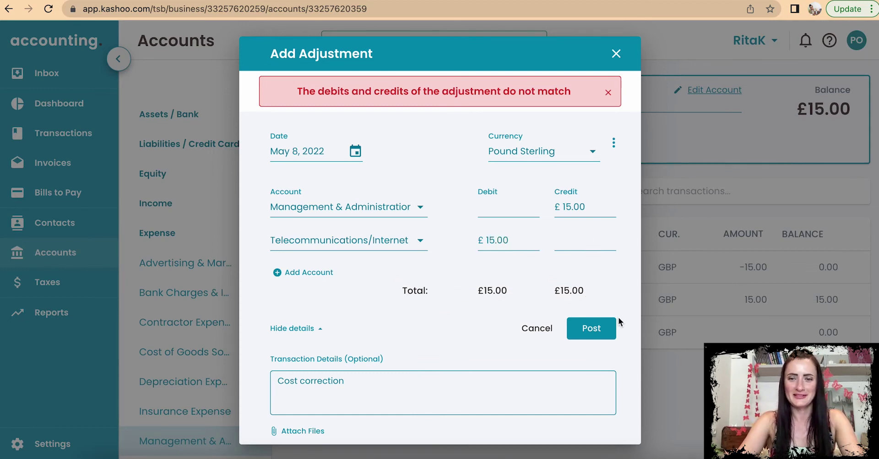
left_click(597, 329)
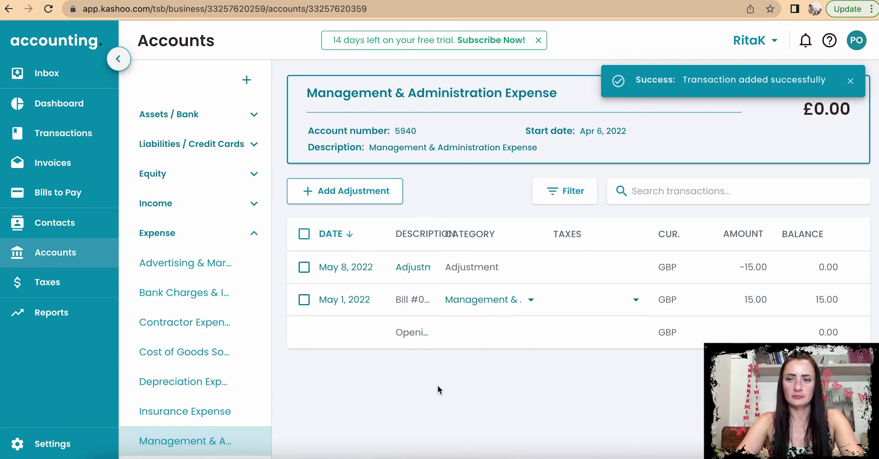
Step: Open Telecommunications/Internet Expense to confirm the £15.00 May 8 adjustment
scroll(438, 384, "down", 1)
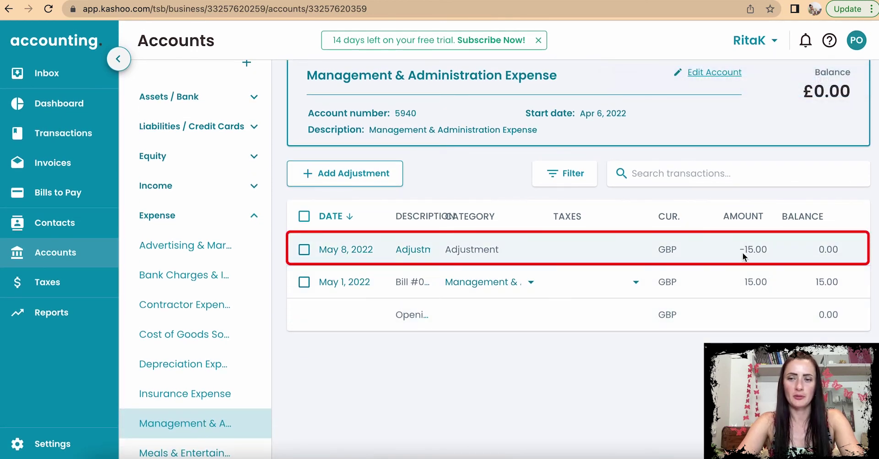
scroll(201, 351, "down", 8)
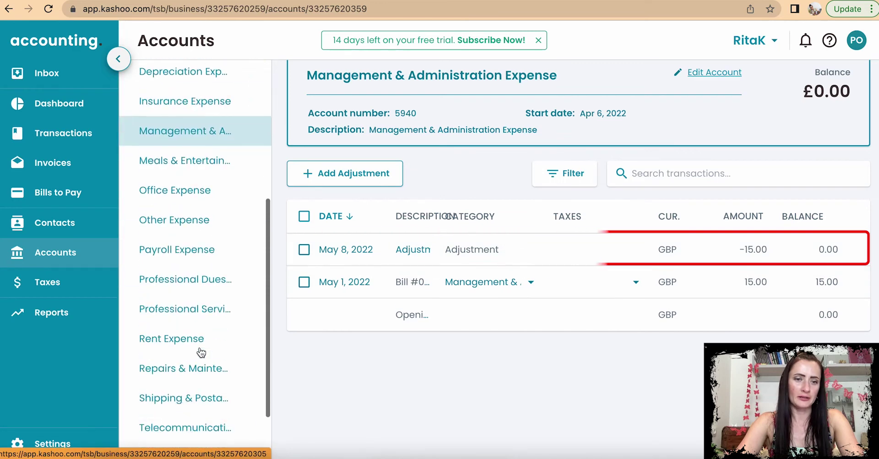
left_click(202, 351)
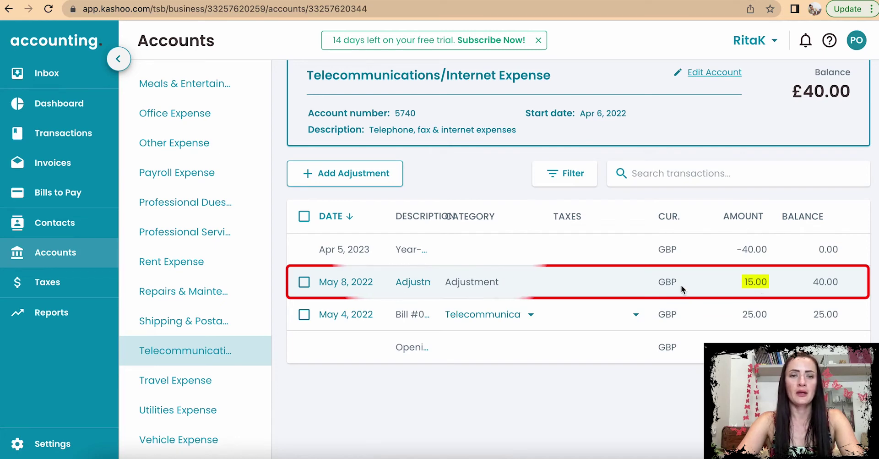
scroll(454, 373, "up", 1)
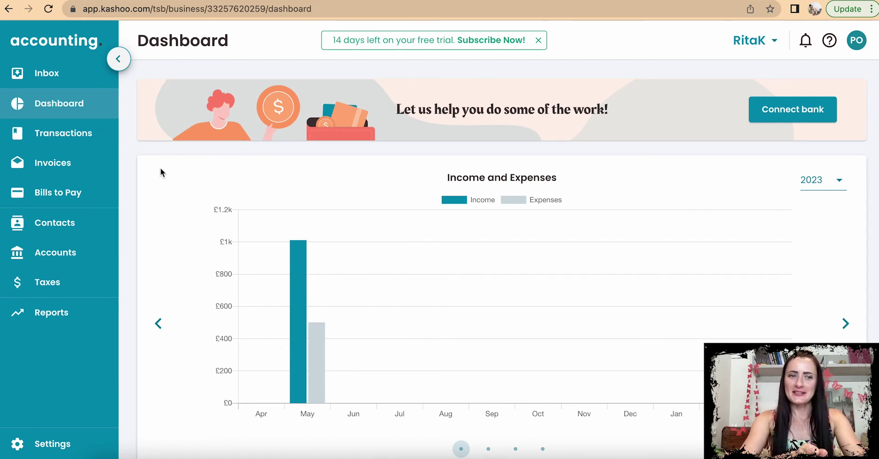
Step: In Reports, toggle Standard Reports and open the yearly Profit and Loss (sales £1,001.00)
left_click(65, 316)
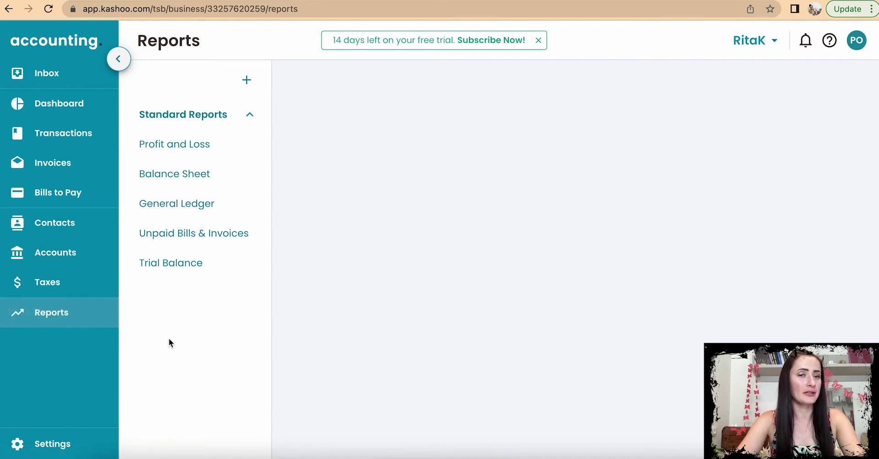
left_click(250, 118)
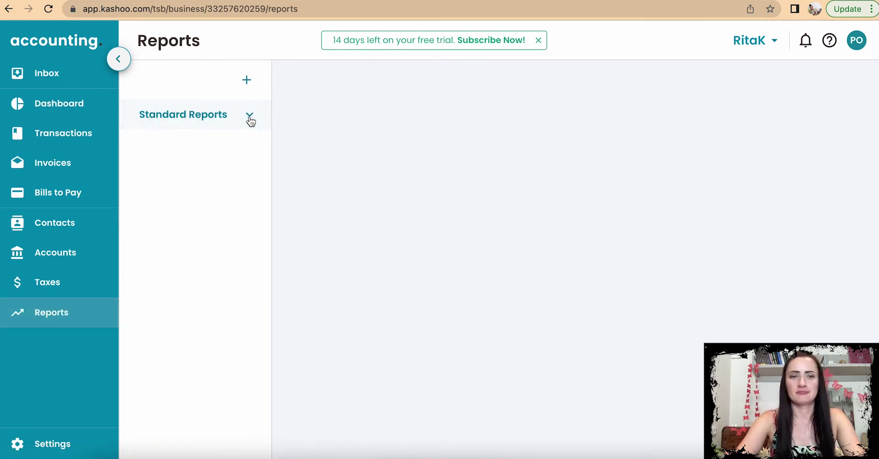
left_click(250, 117)
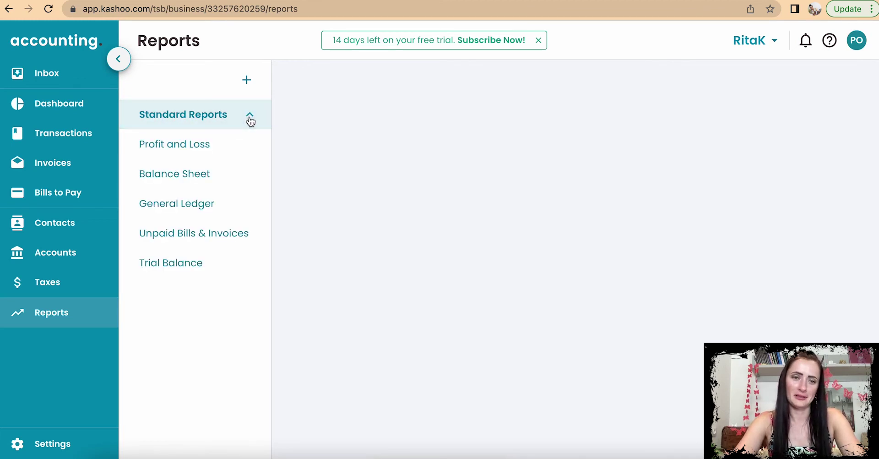
left_click(250, 117)
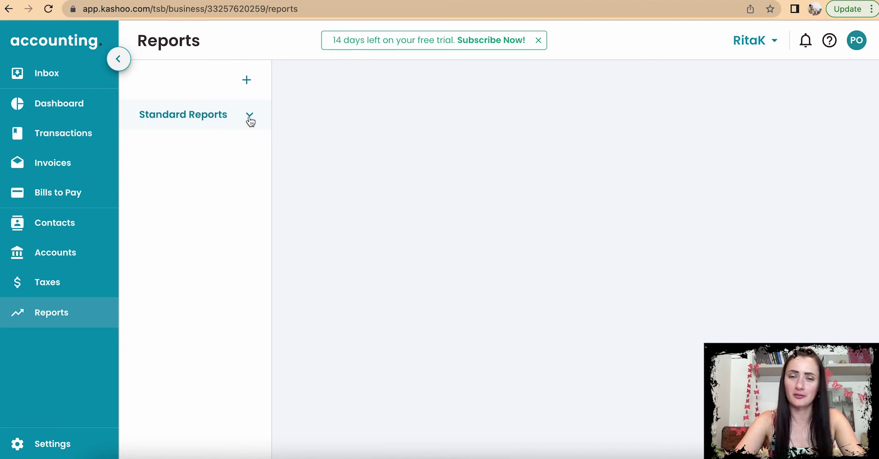
left_click(250, 118)
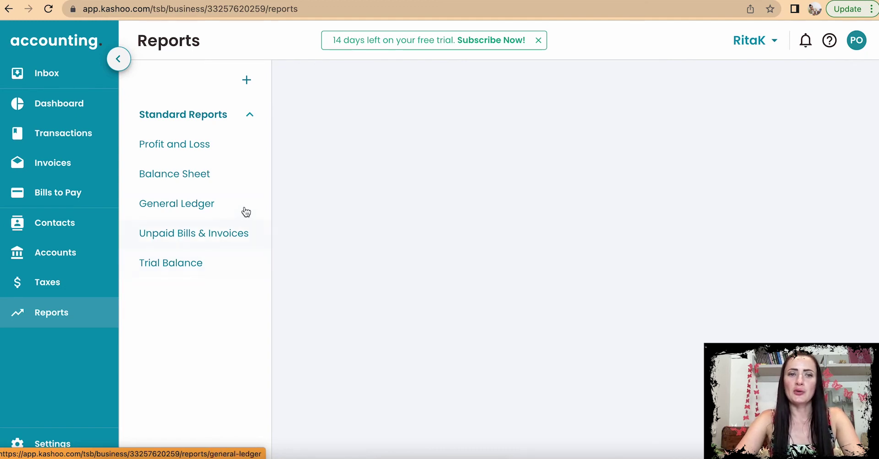
left_click(240, 142)
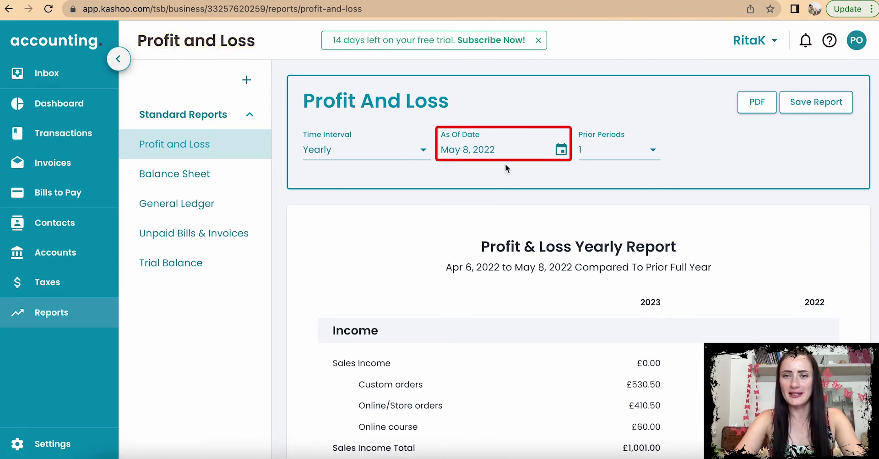
scroll(804, 154, "down", 1)
scroll(804, 155, "up", 1)
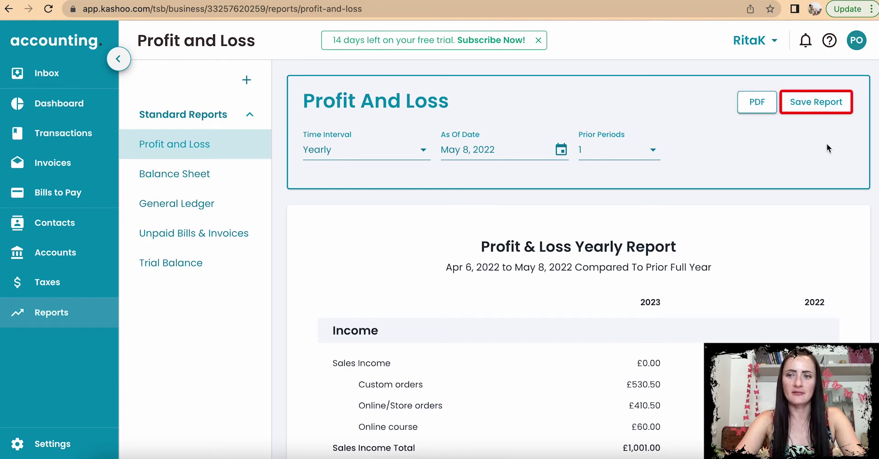
scroll(827, 147, "down", 3)
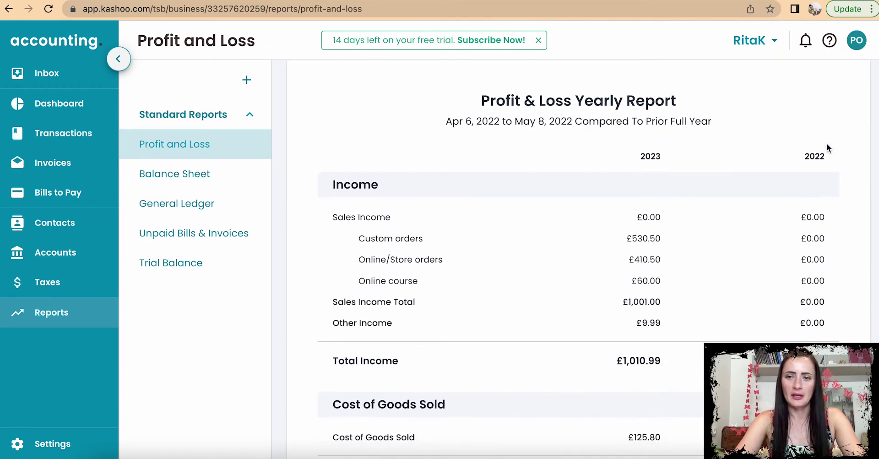
scroll(827, 147, "down", 1)
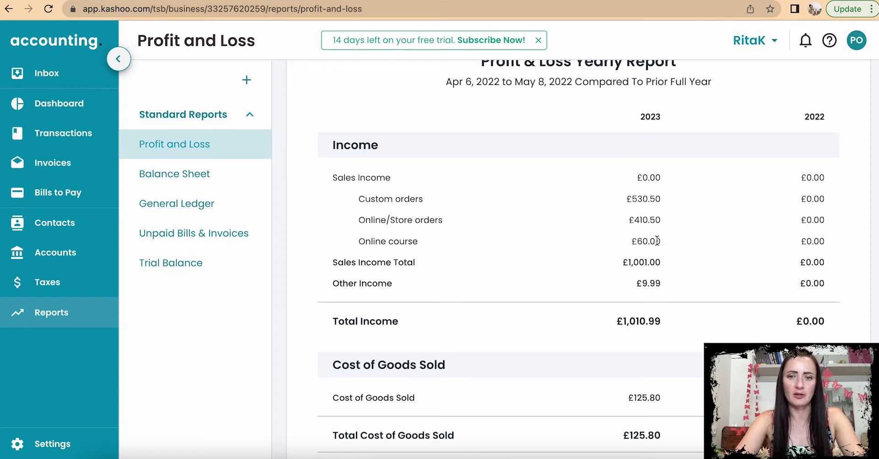
left_click_drag(657, 240, 631, 240)
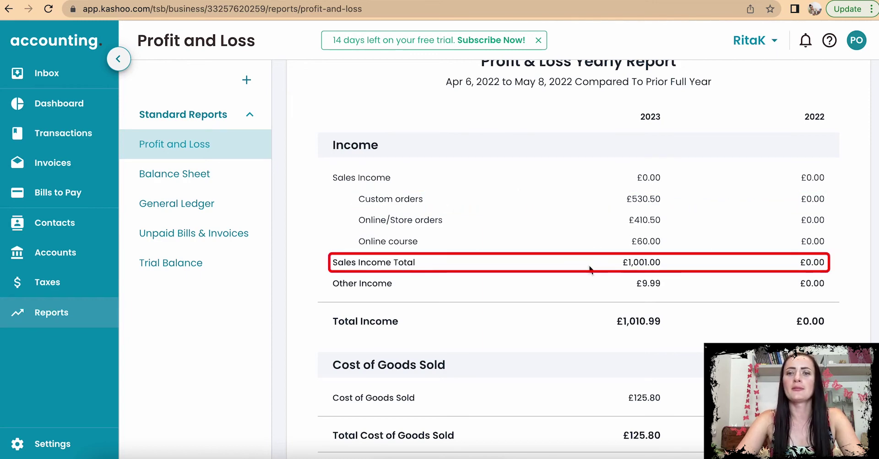
scroll(619, 307, "down", 1)
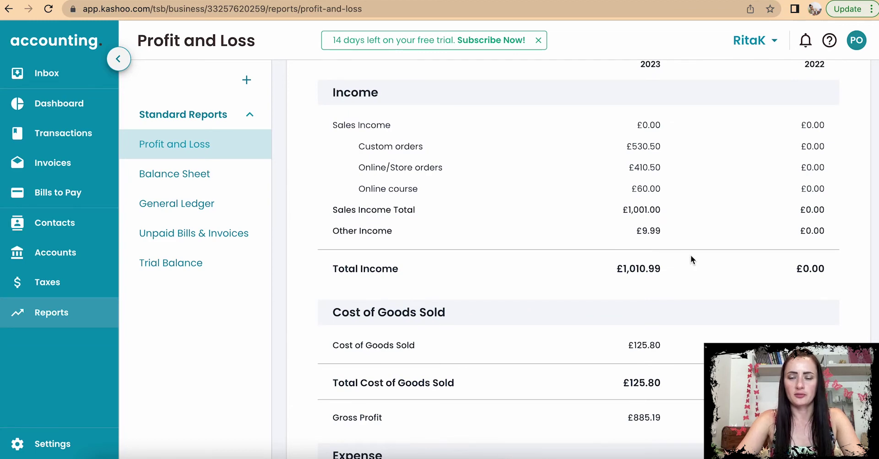
scroll(690, 255, "down", 1)
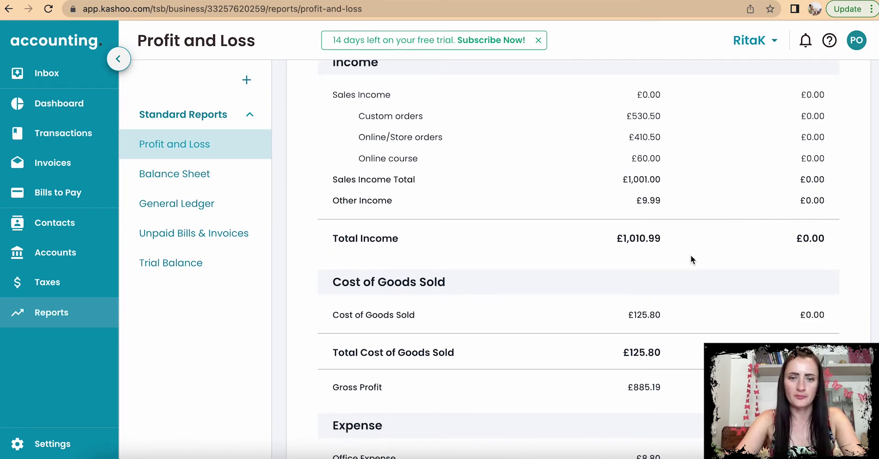
scroll(691, 256, "down", 3)
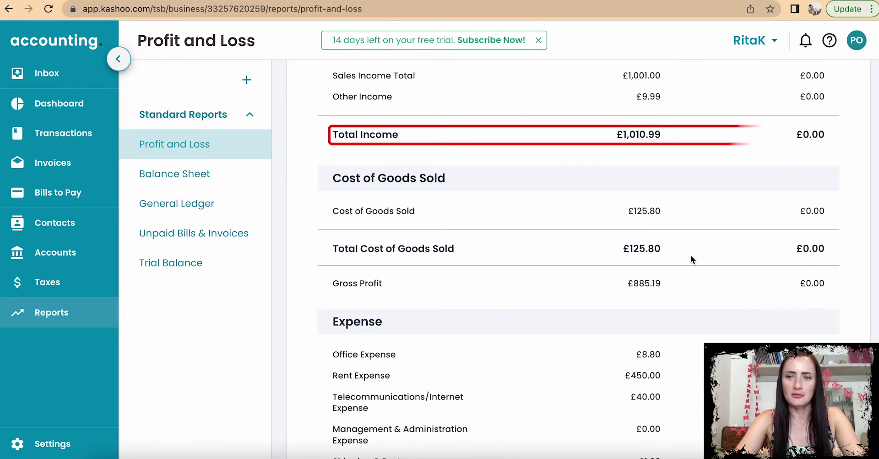
scroll(690, 254, "down", 2)
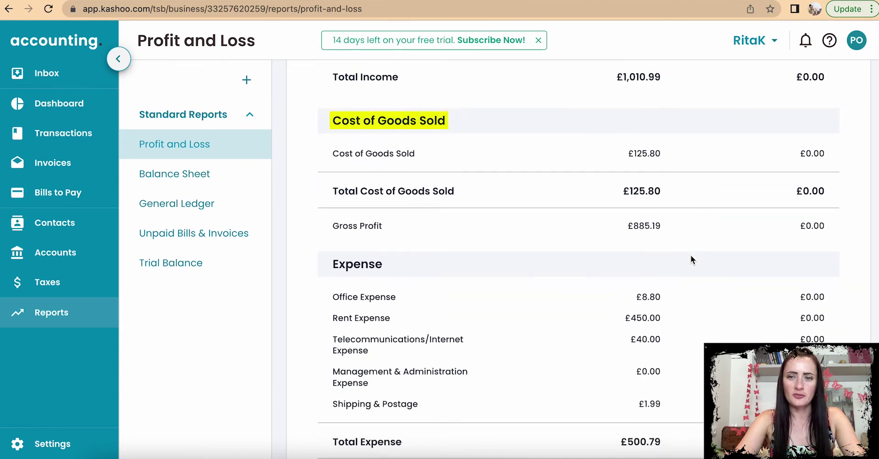
scroll(691, 256, "down", 1)
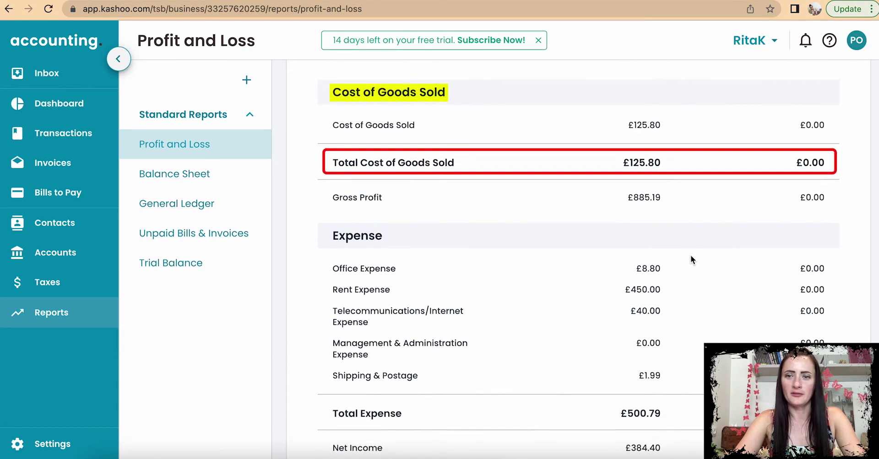
left_click_drag(664, 191, 622, 198)
left_click(619, 202)
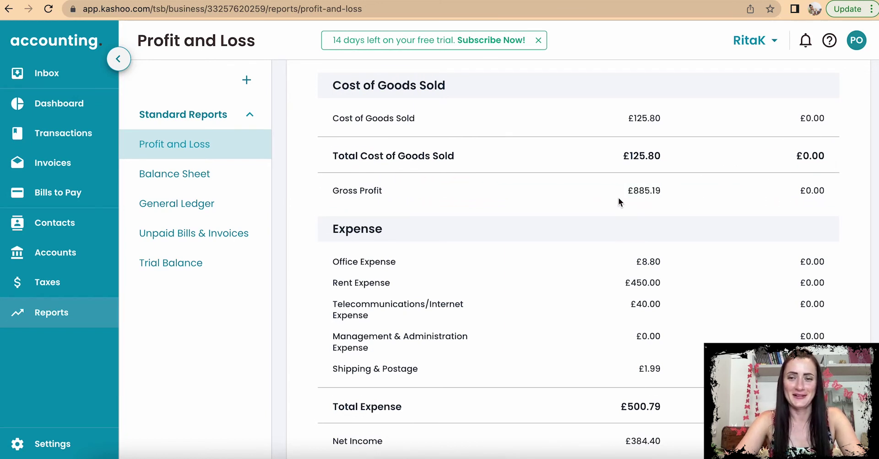
scroll(619, 202, "down", 1)
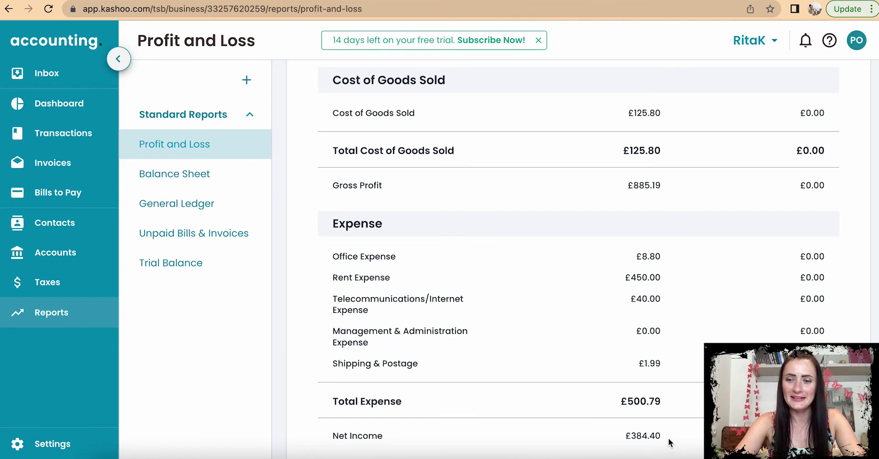
scroll(670, 443, "down", 1)
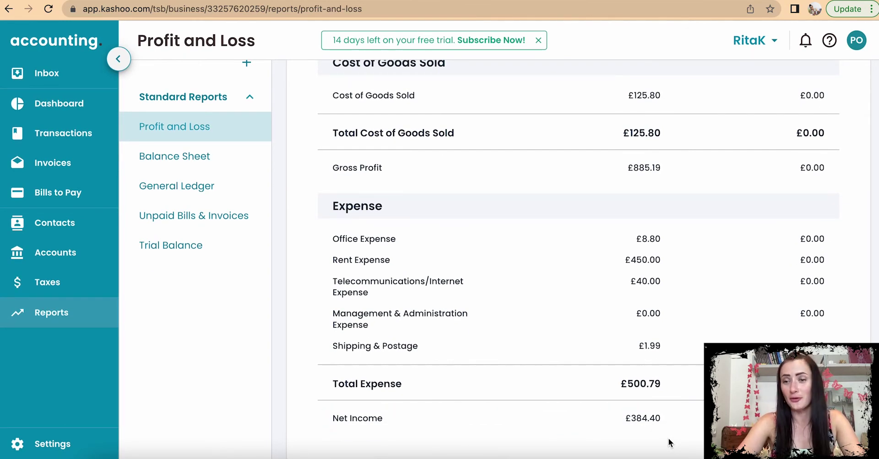
scroll(668, 442, "up", 3)
scroll(669, 442, "up", 10)
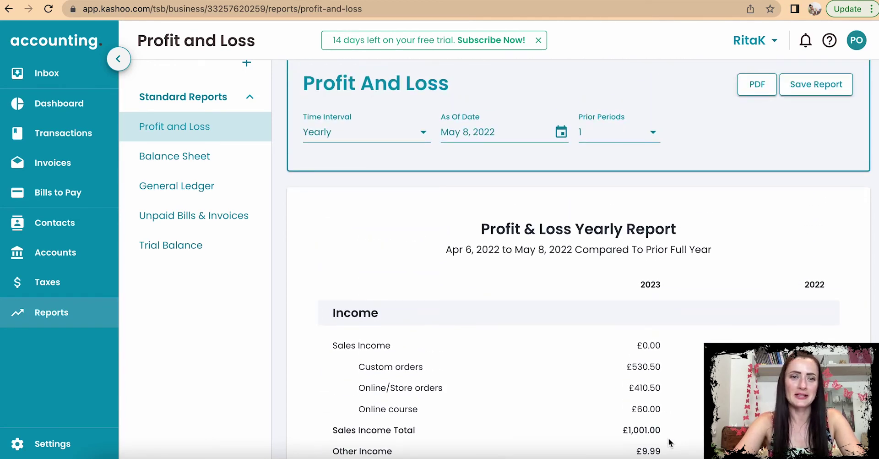
left_click(210, 160)
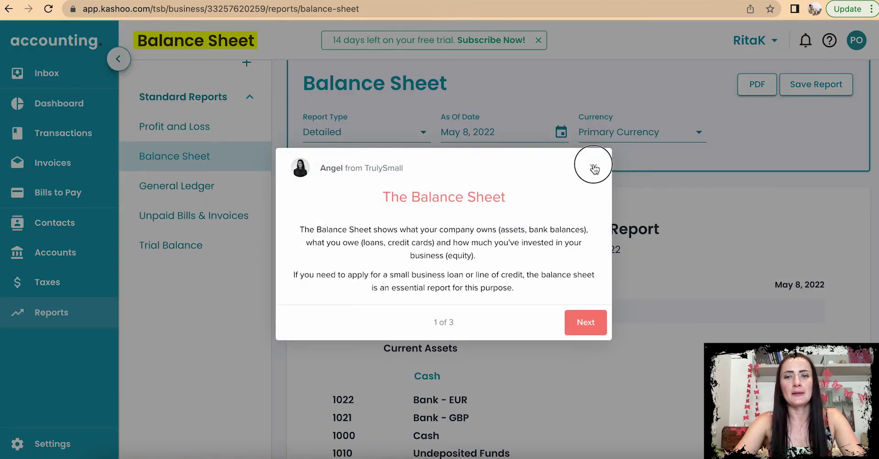
left_click(595, 168)
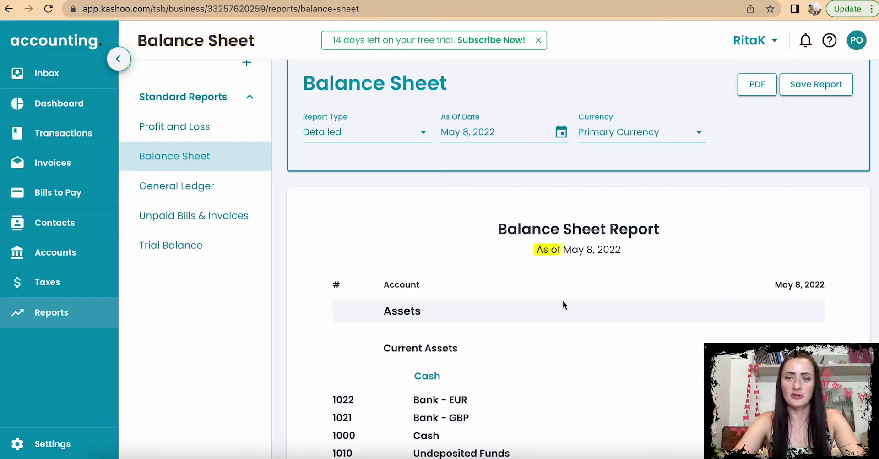
scroll(653, 315, "down", 3)
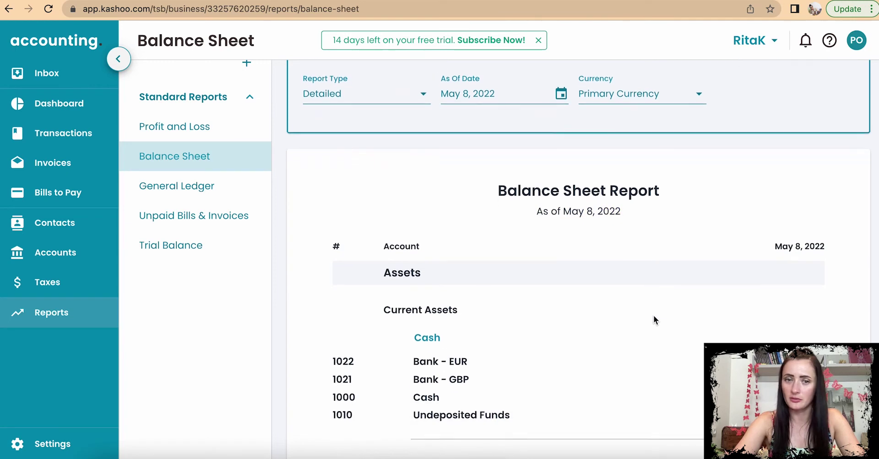
scroll(654, 316, "down", 1)
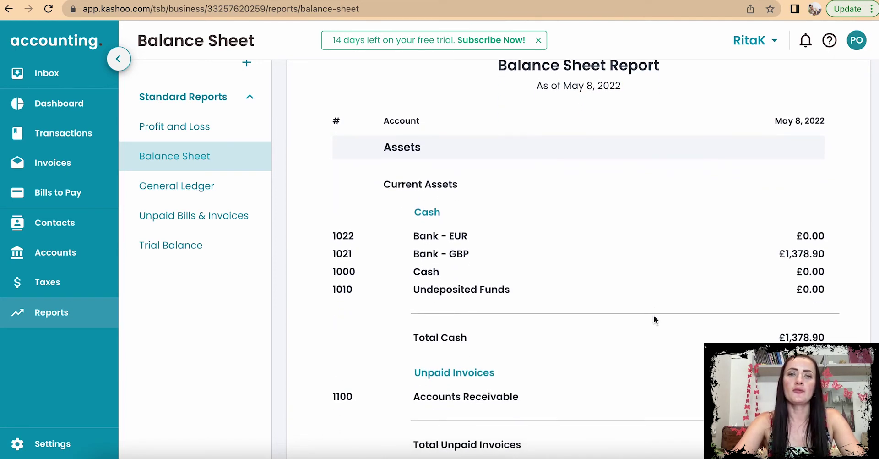
scroll(654, 316, "down", 2)
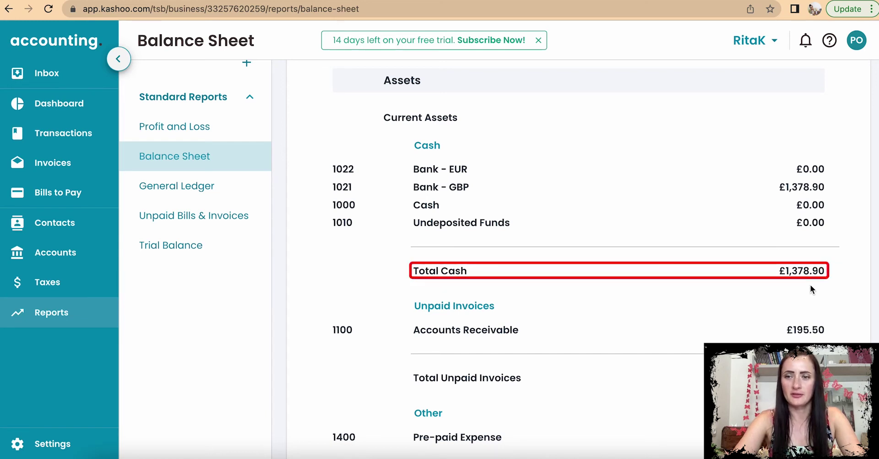
scroll(810, 286, "down", 1)
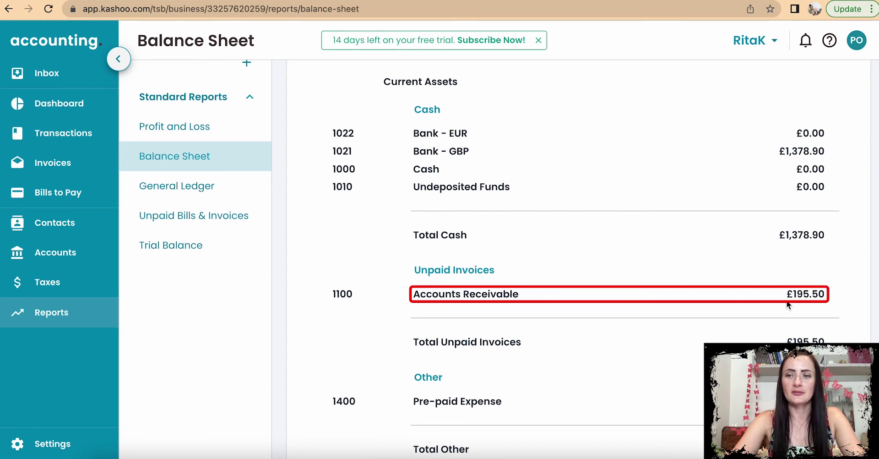
scroll(844, 308, "down", 1)
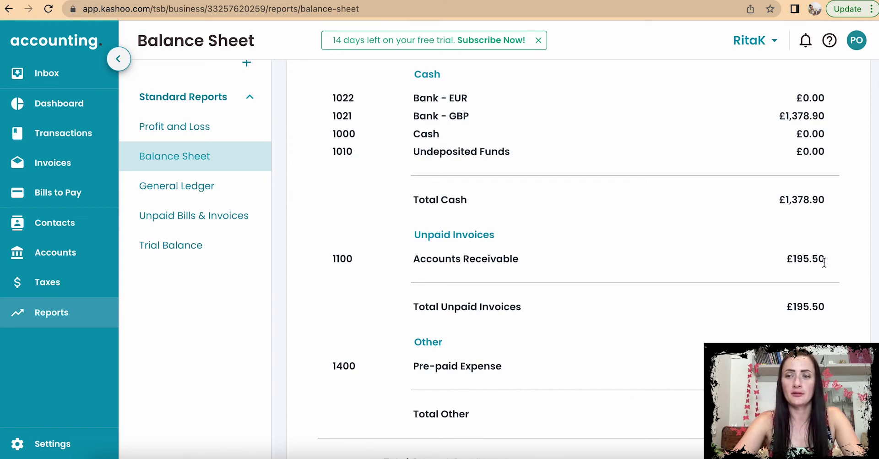
left_click_drag(825, 262, 791, 263)
scroll(828, 325, "down", 3)
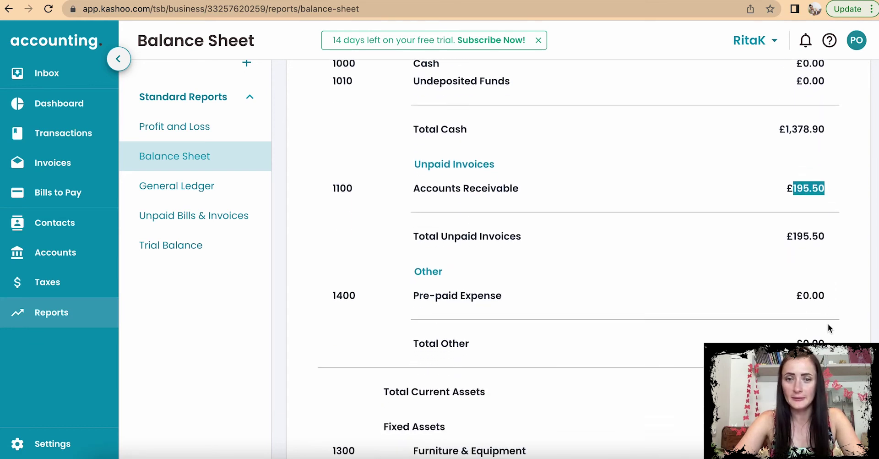
scroll(827, 323, "down", 4)
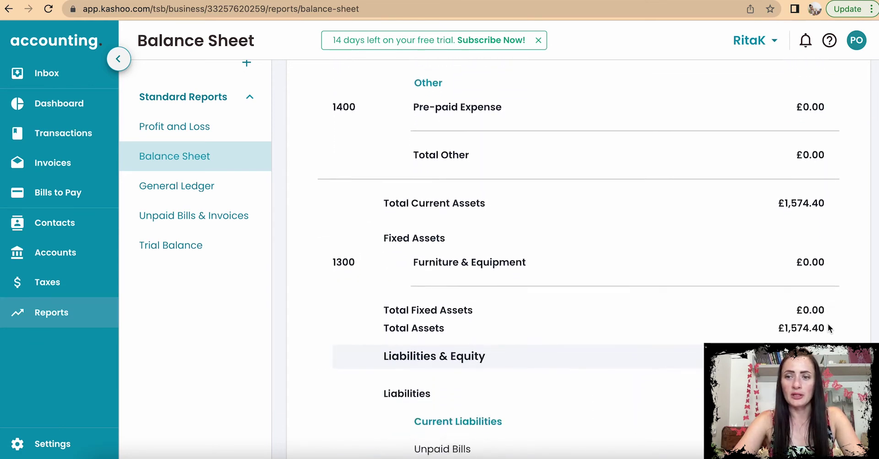
scroll(828, 323, "down", 2)
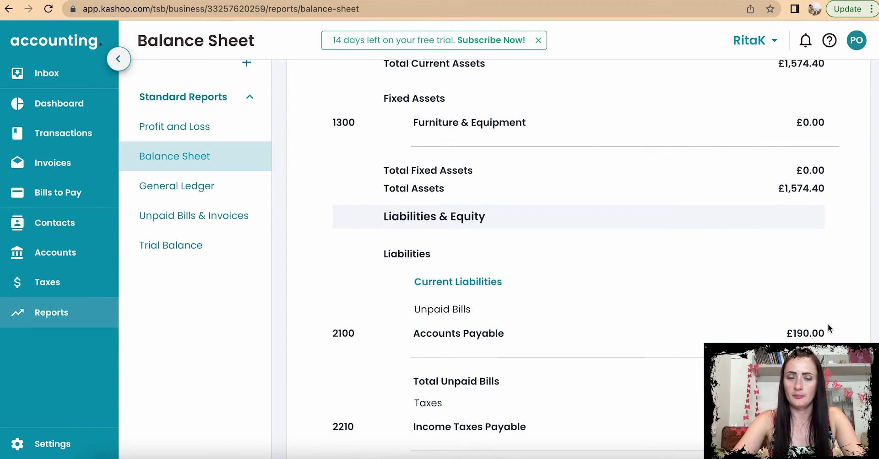
Step: Highlight the Balance Sheet's £1,000.00 Retained Earnings and £384.40 Net Income, then open Profit and Loss
scroll(828, 323, "down", 4)
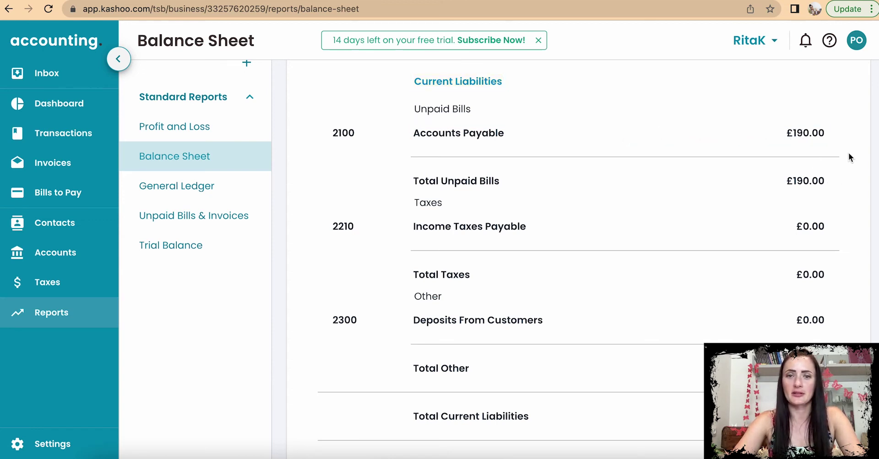
scroll(849, 157, "down", 1)
scroll(849, 154, "down", 5)
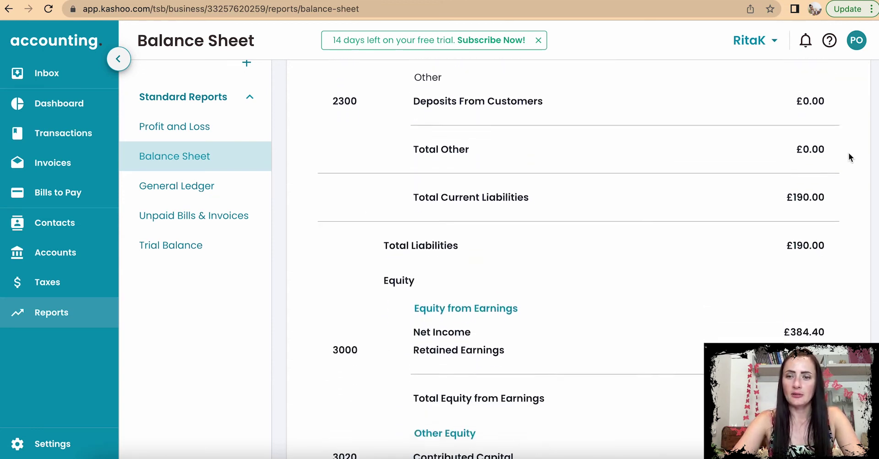
scroll(848, 152, "down", 3)
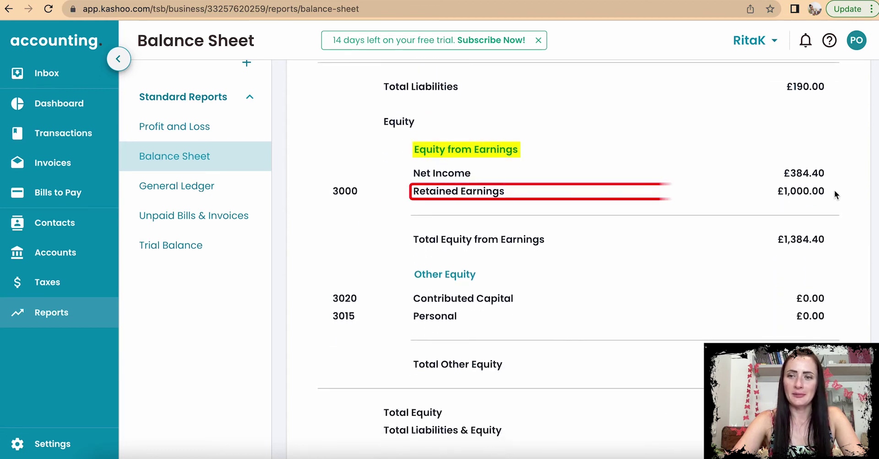
left_click_drag(824, 191, 775, 194)
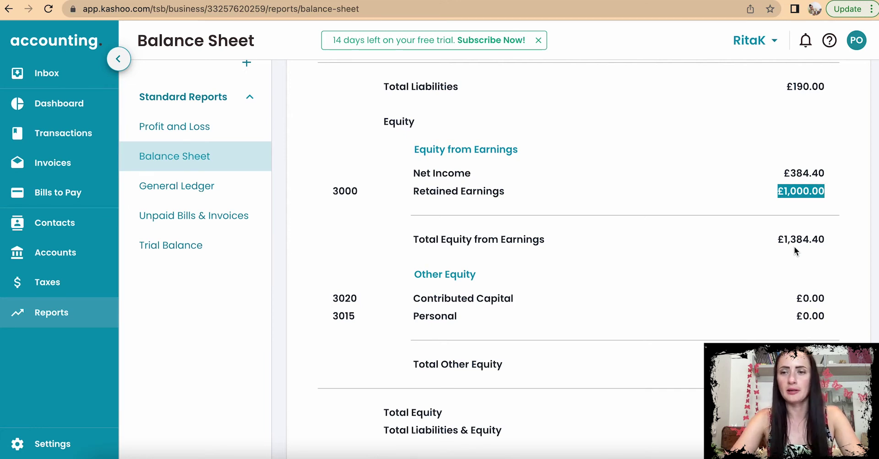
left_click_drag(840, 175, 788, 173)
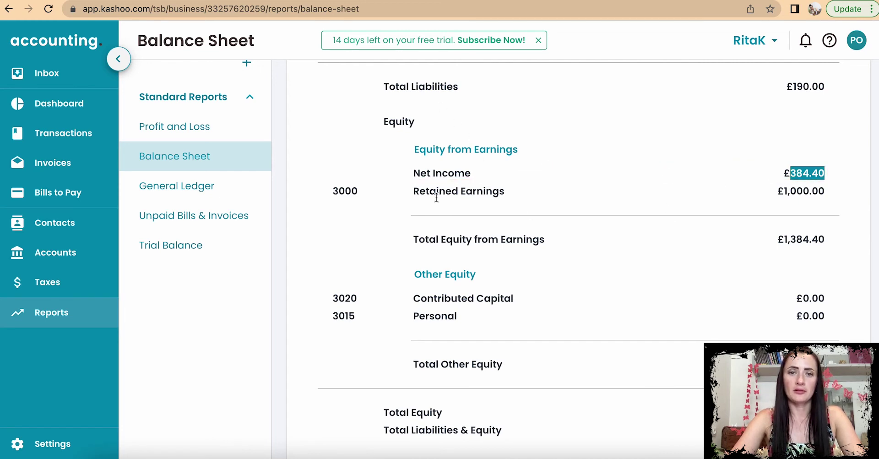
left_click(192, 132)
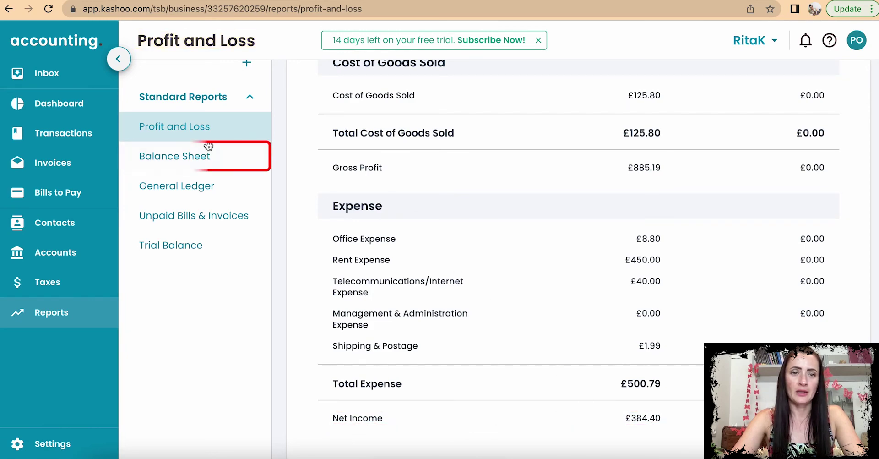
Step: Compare the £190.00 Accounts Payable between the Balance Sheet and the General Ledger report
left_click(190, 159)
scroll(581, 275, "down", 10)
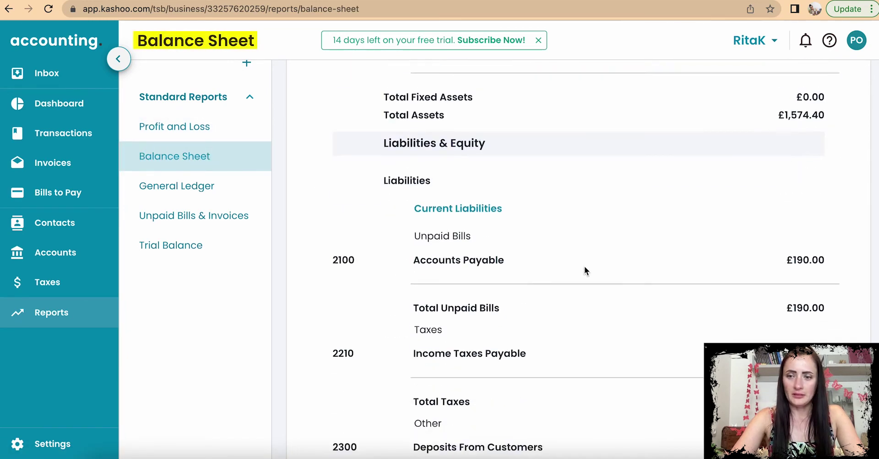
scroll(585, 268, "down", 7)
left_click(191, 189)
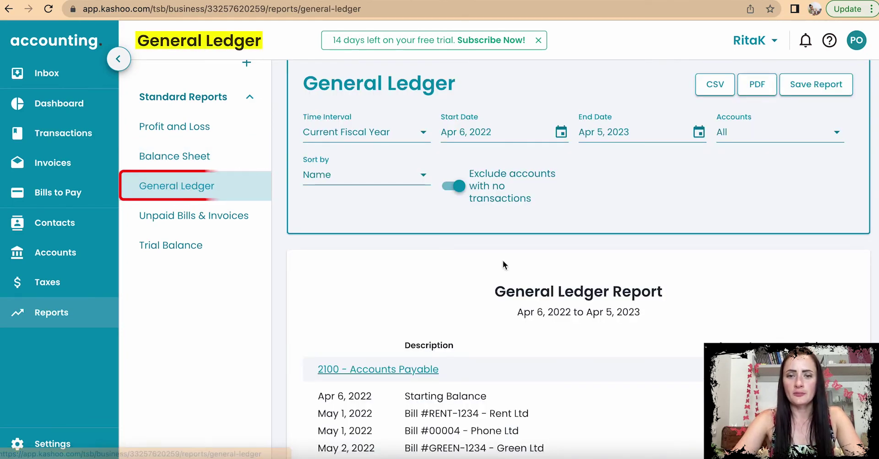
scroll(557, 300, "down", 6)
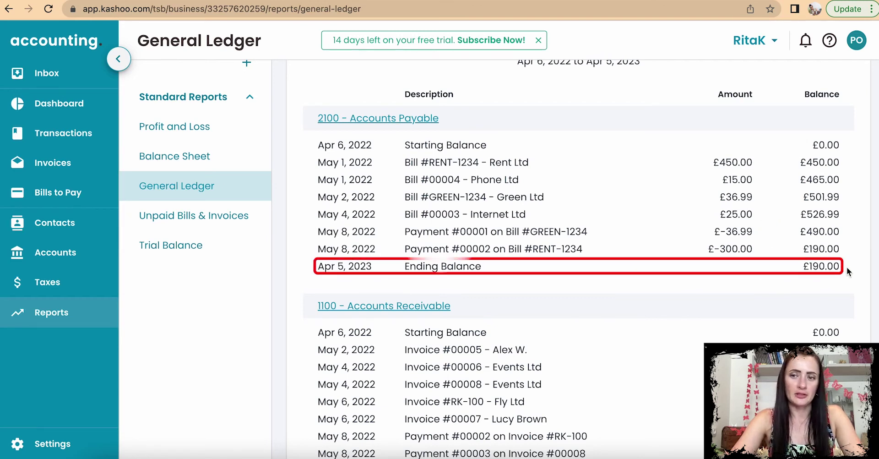
left_click(176, 154)
scroll(588, 292, "down", 5)
scroll(587, 292, "down", 5)
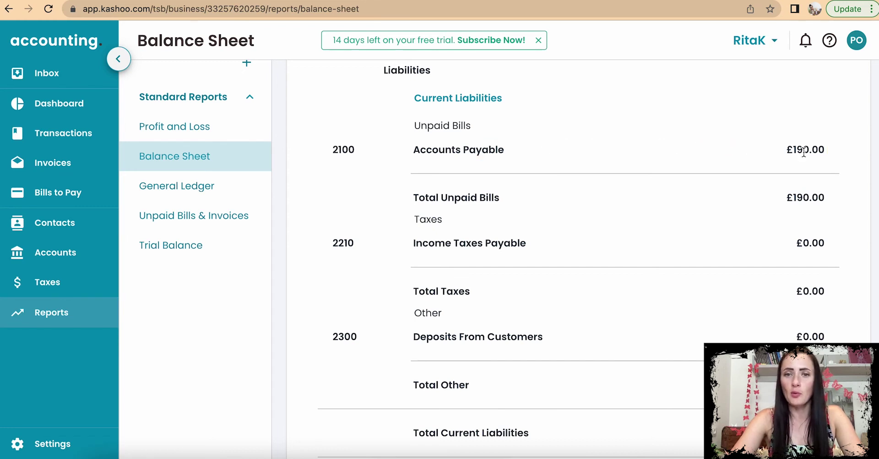
left_click(206, 188)
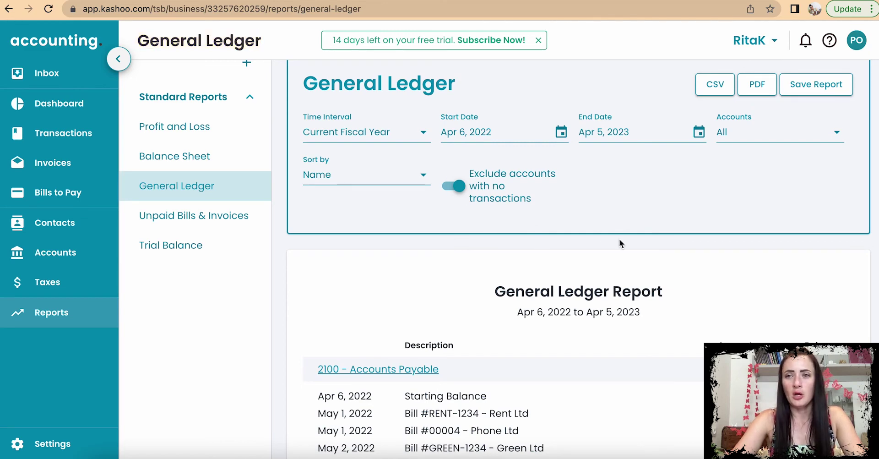
scroll(636, 242, "up", 2)
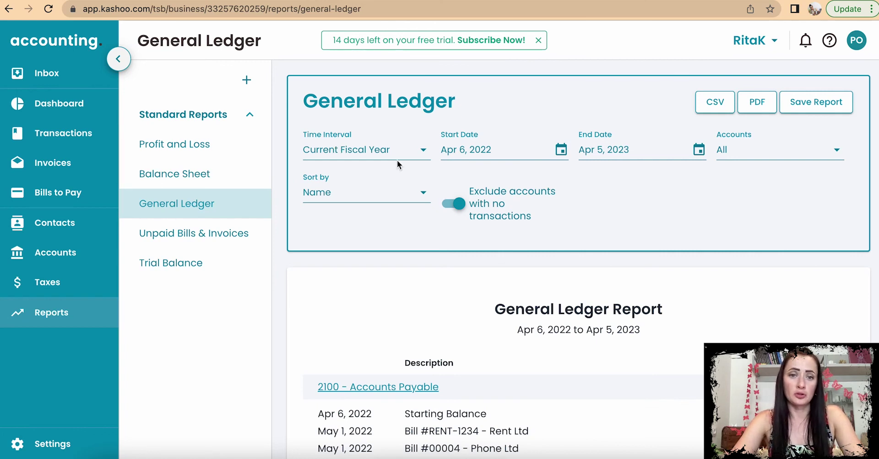
Step: Set the General Ledger period to the current month, May 1–31, 2022
left_click(383, 151)
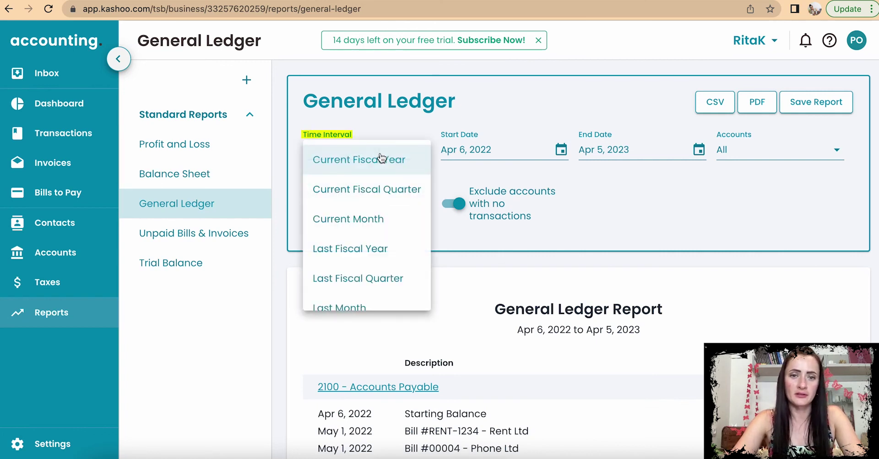
left_click(383, 223)
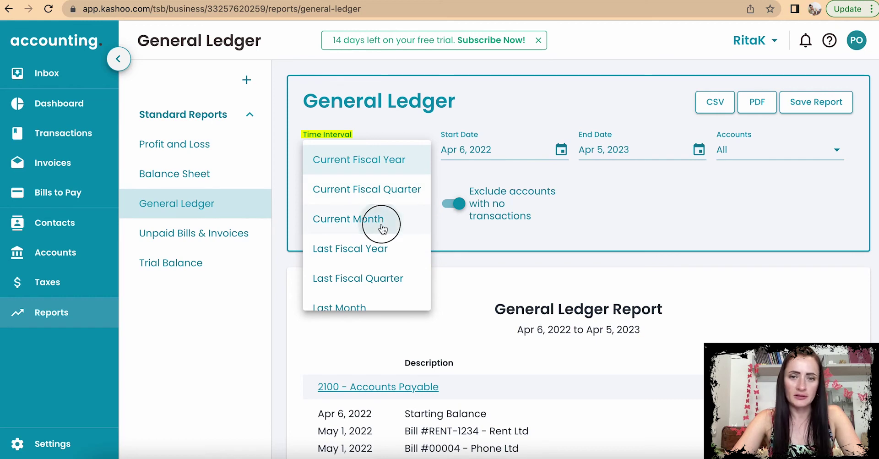
left_click(422, 158)
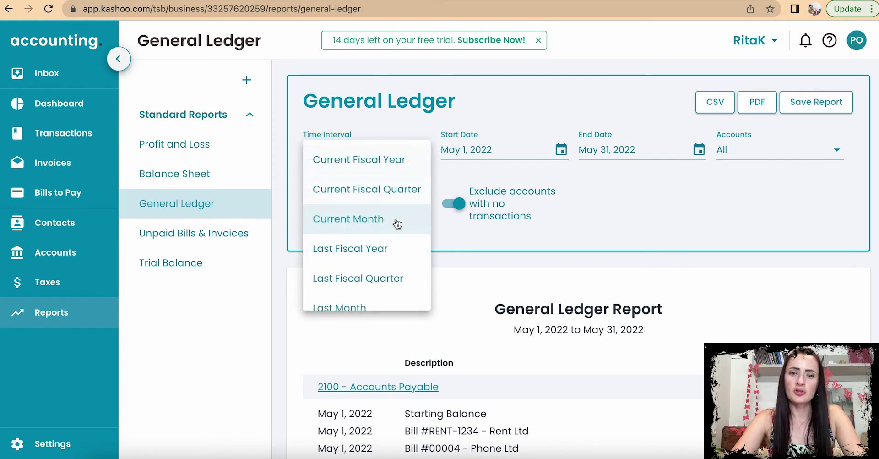
scroll(395, 256, "down", 1)
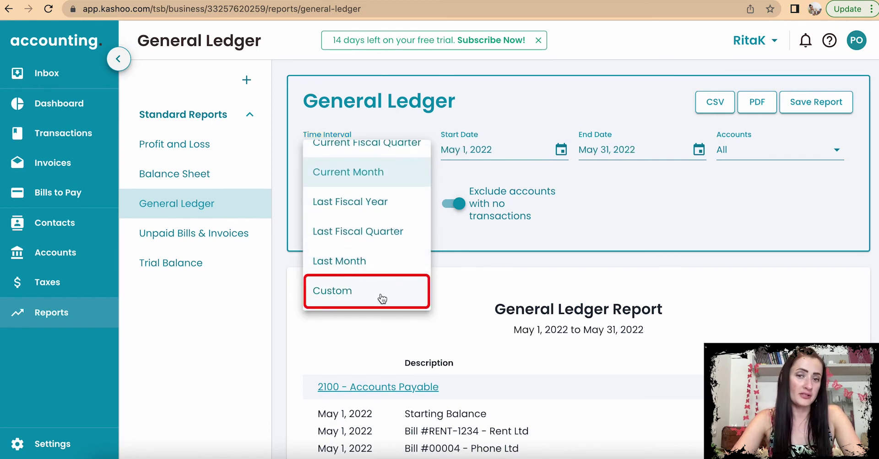
left_click(642, 213)
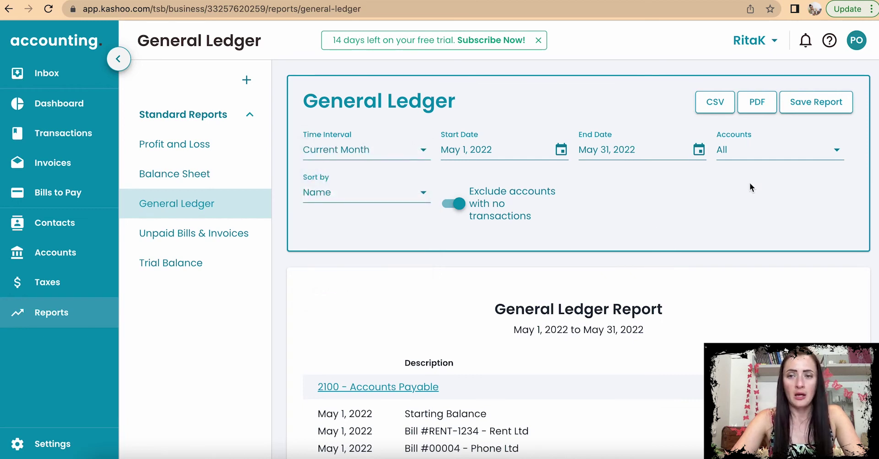
Step: Filter the ledger accounts to Custom orders, Online course and Online/Store orders
left_click(814, 153)
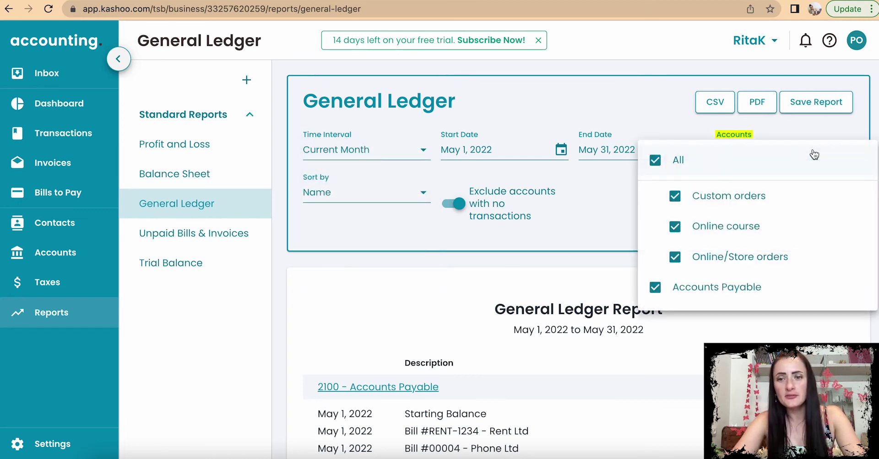
left_click(656, 161)
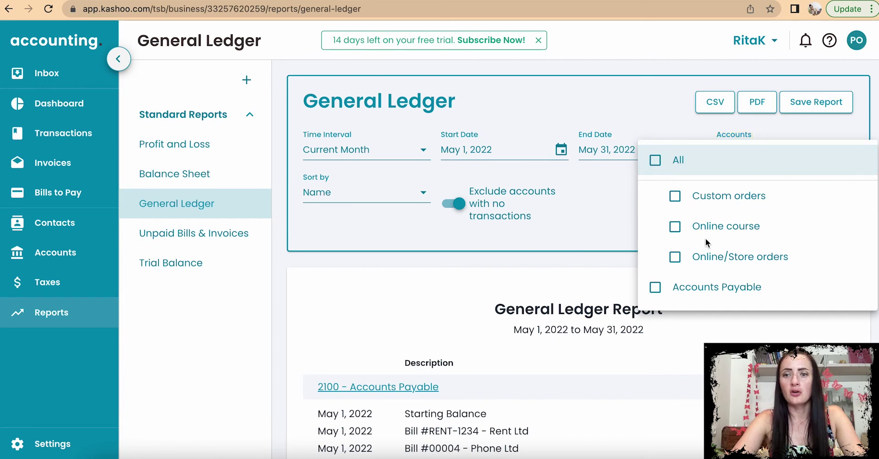
scroll(705, 232, "down", 1)
left_click(675, 177)
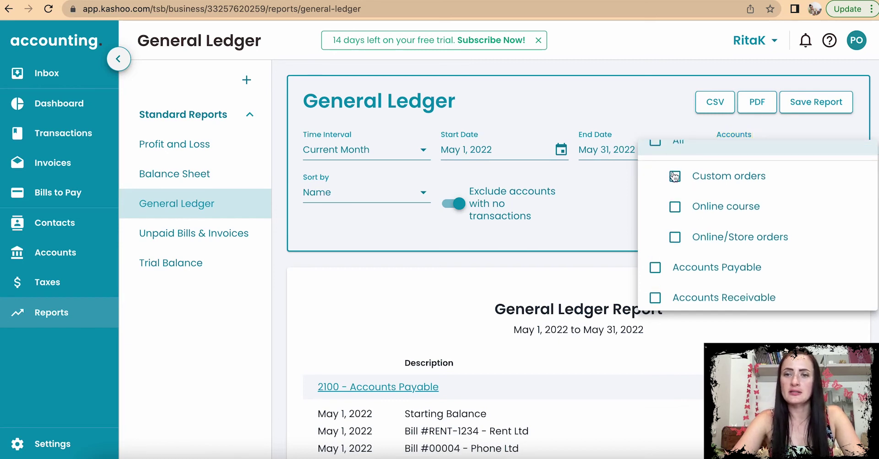
left_click(676, 208)
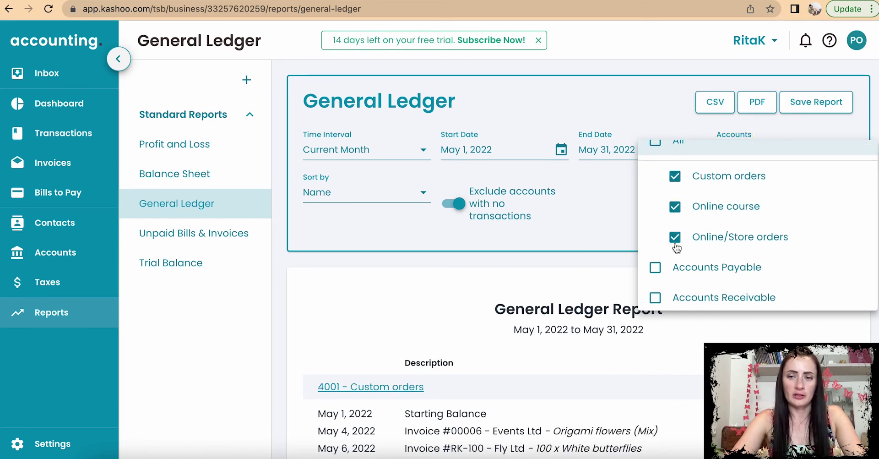
scroll(676, 247, "down", 1)
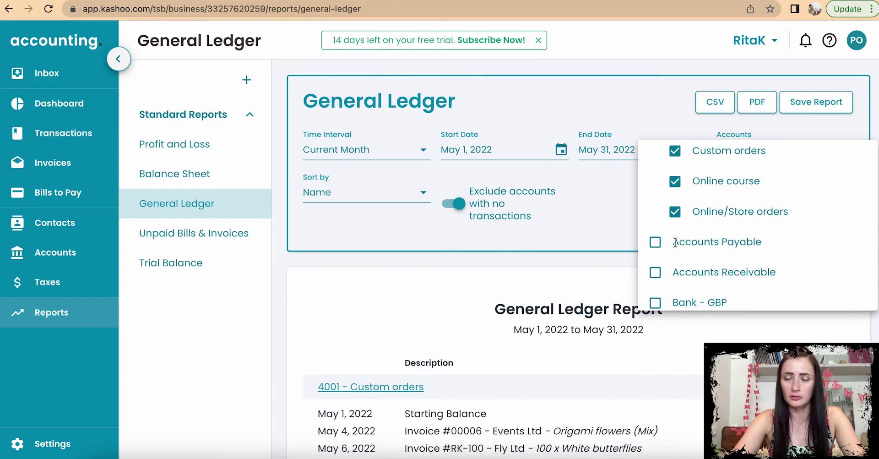
left_click(600, 216)
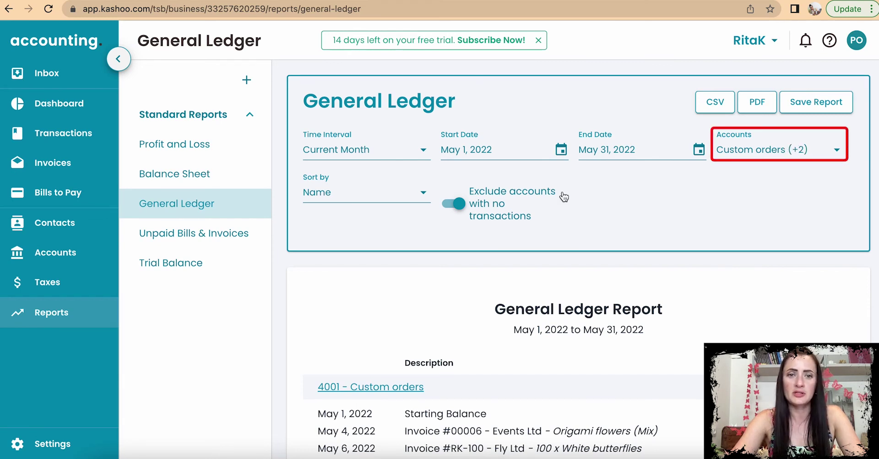
Step: Sort the May 2022 General Ledger by Number and include accounts with no transactions
left_click(350, 198)
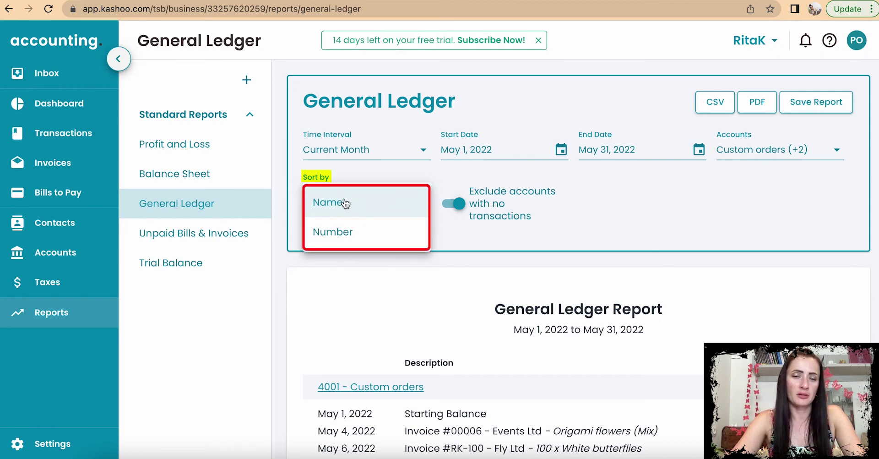
left_click(355, 241)
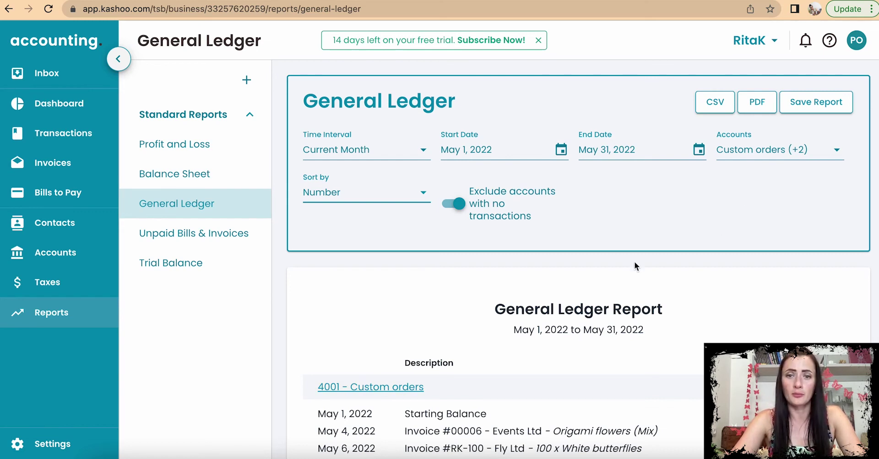
left_click(454, 204)
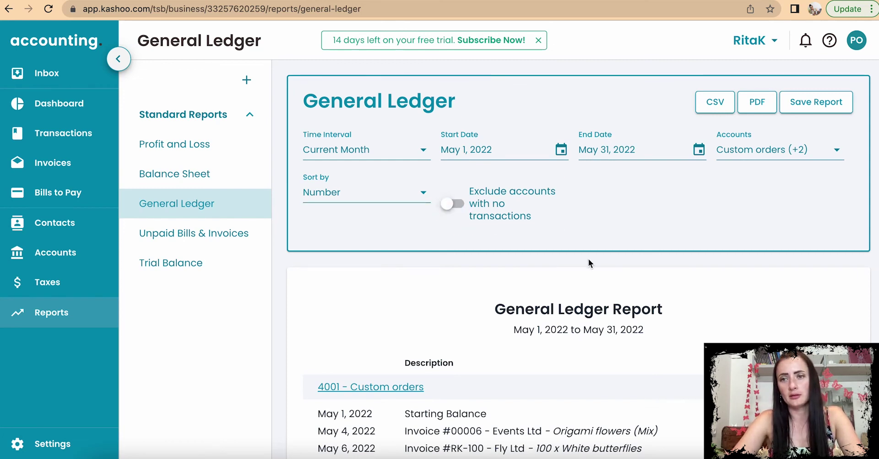
scroll(589, 259, "down", 4)
scroll(589, 260, "down", 3)
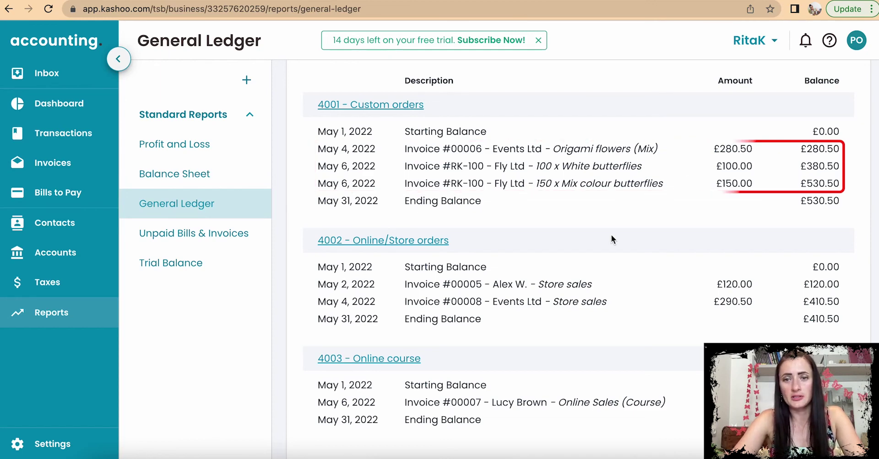
scroll(612, 234, "up", 5)
scroll(611, 235, "up", 2)
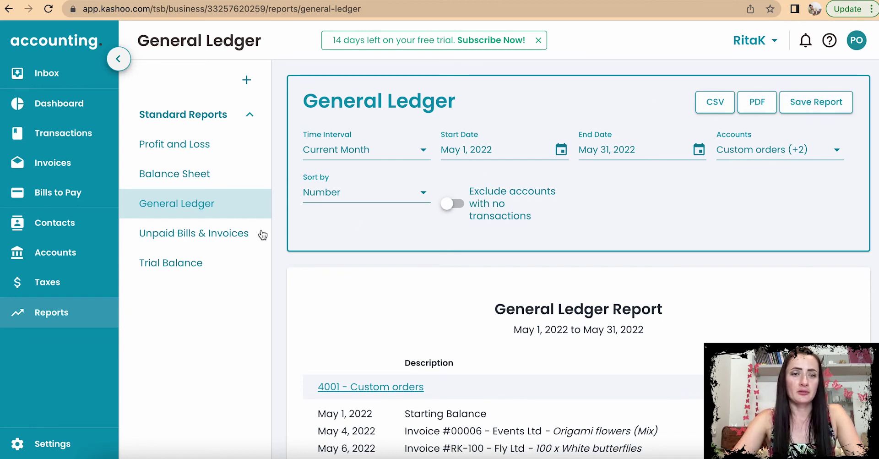
left_click(217, 236)
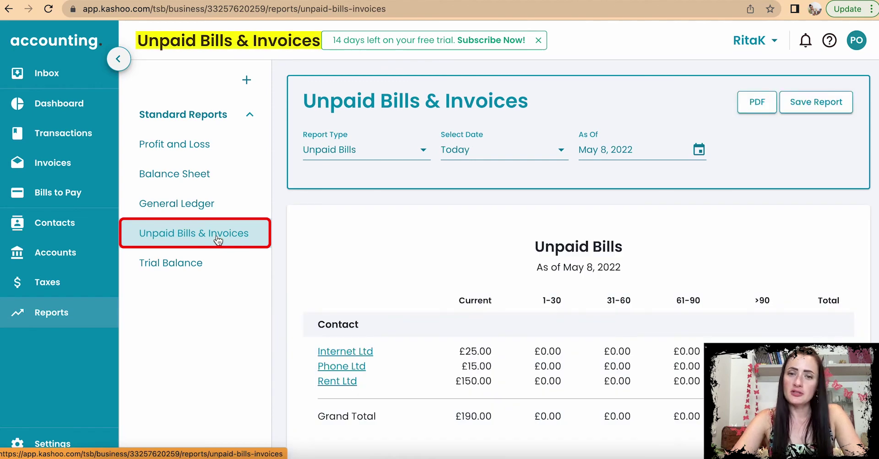
Step: Set the report type to Unpaid Invoices, listing Events Ltd's £576.00 across two invoices
scroll(415, 280, "down", 1)
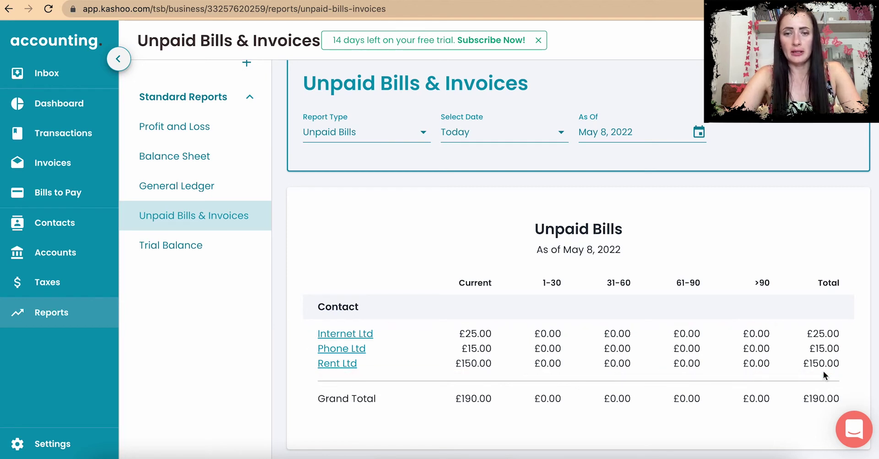
left_click(408, 137)
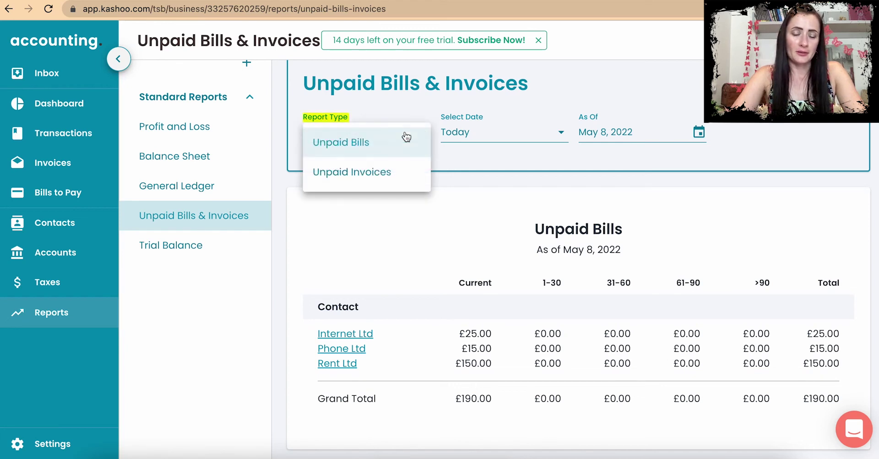
left_click(400, 176)
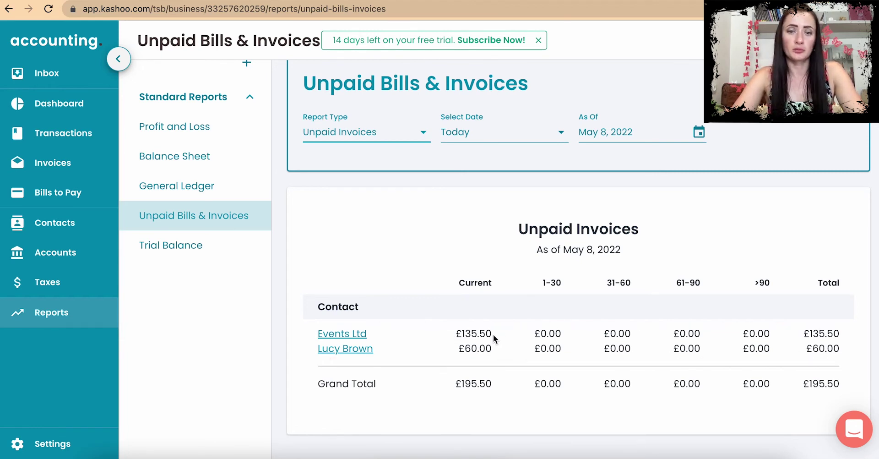
left_click(350, 335)
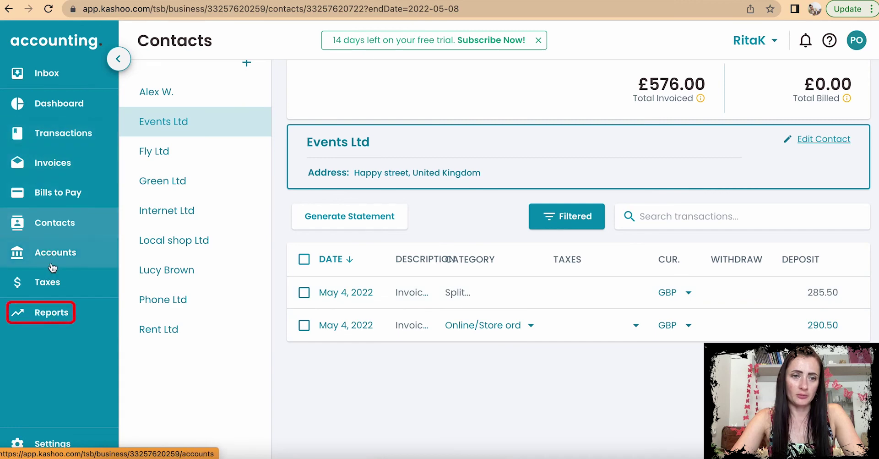
Step: Review Events Ltd's two May 4, 2022 invoices, then return to the Reports page
left_click(71, 315)
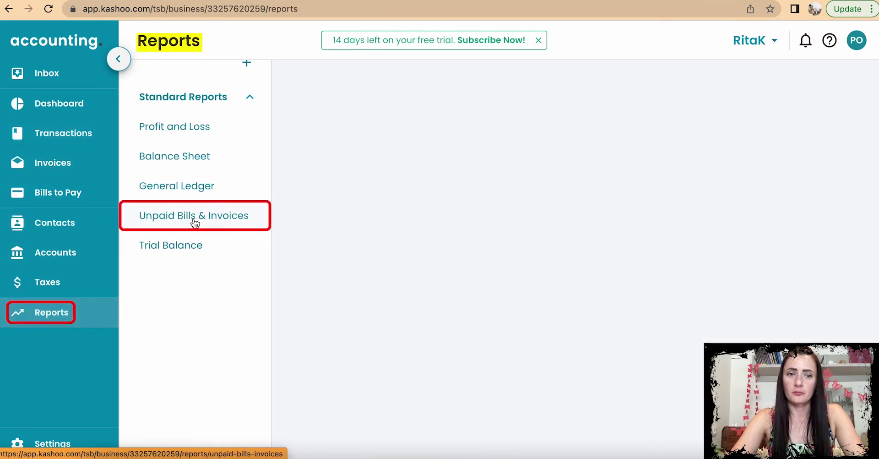
Step: Show Unpaid Invoices again, then view the Trial Balance as of May 8, 2022
left_click(191, 219)
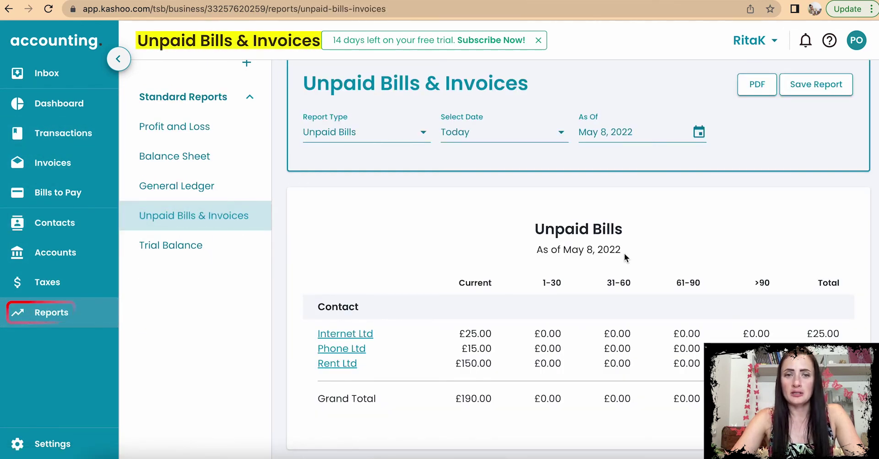
left_click(383, 134)
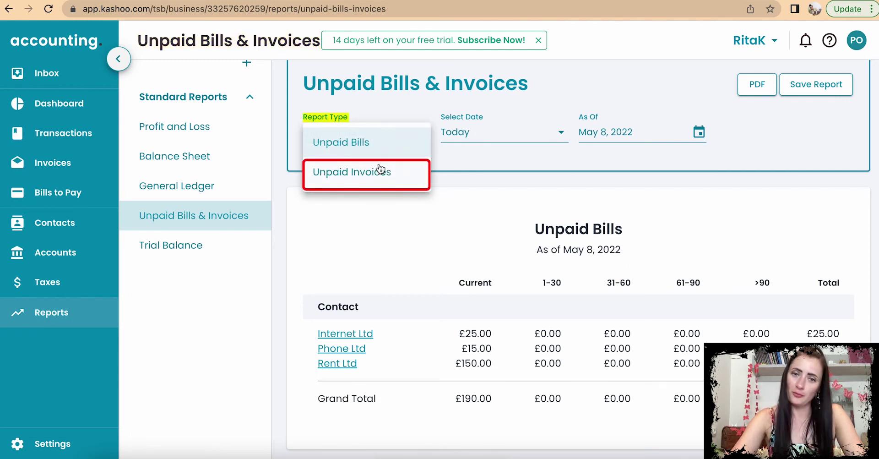
left_click(379, 171)
scroll(771, 109, "up", 1)
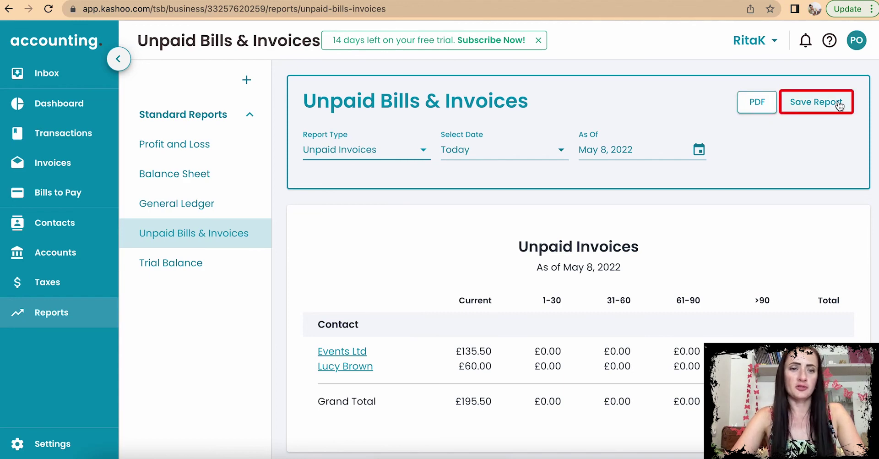
left_click(194, 261)
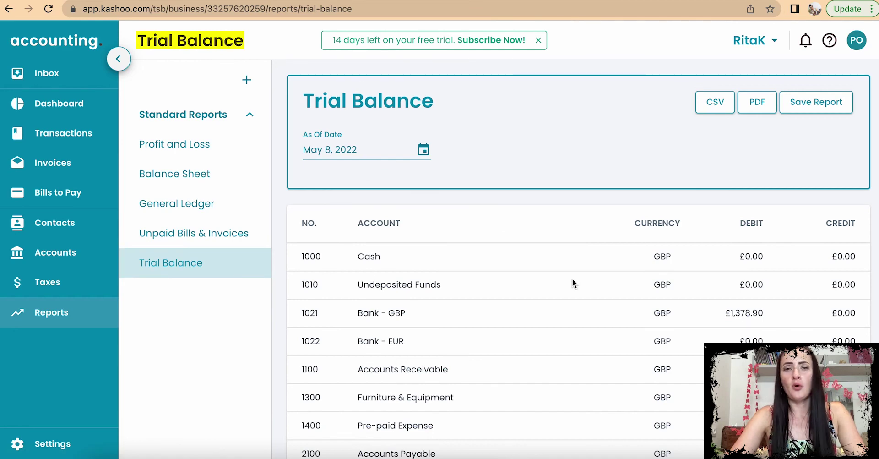
left_click(198, 147)
scroll(399, 325, "down", 3)
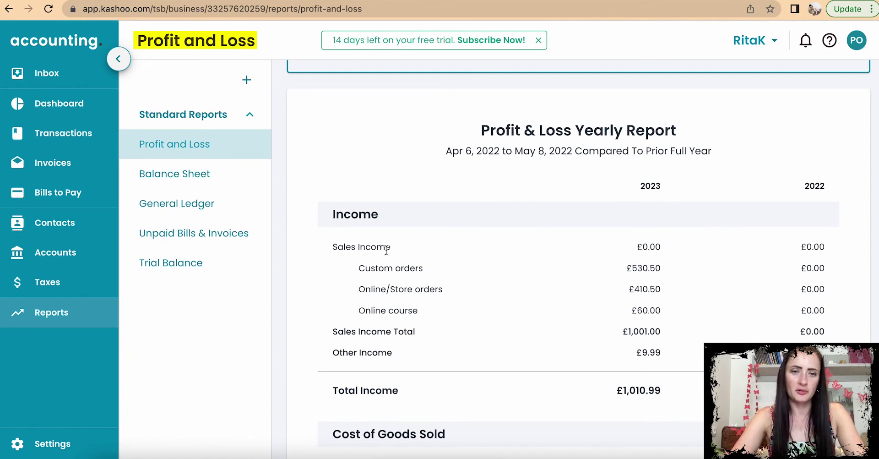
left_click(173, 262)
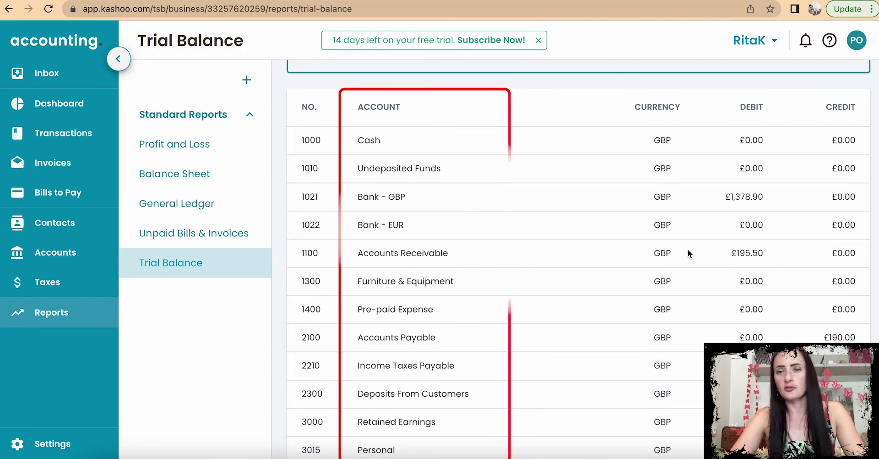
scroll(688, 249, "down", 1)
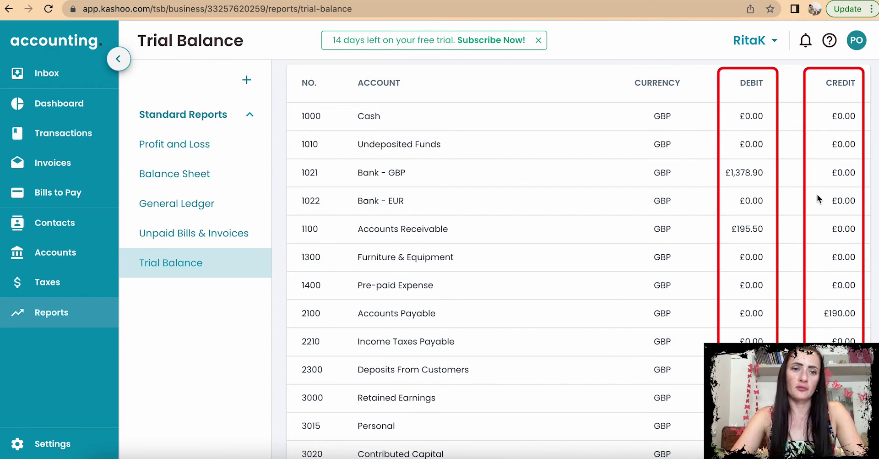
scroll(840, 253, "down", 3)
scroll(840, 253, "down", 10)
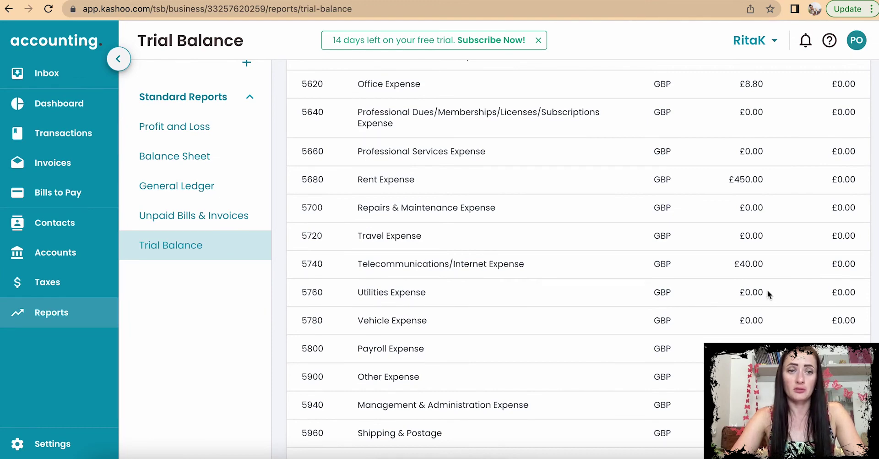
scroll(544, 288, "up", 15)
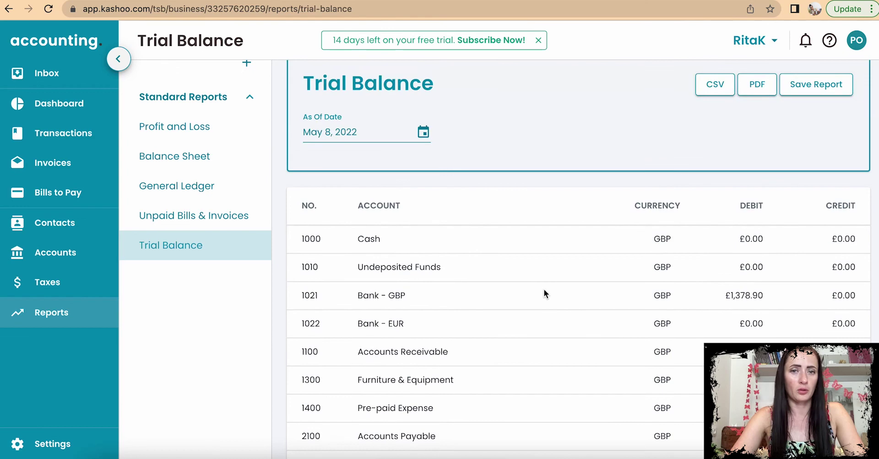
scroll(255, 205, "up", 1)
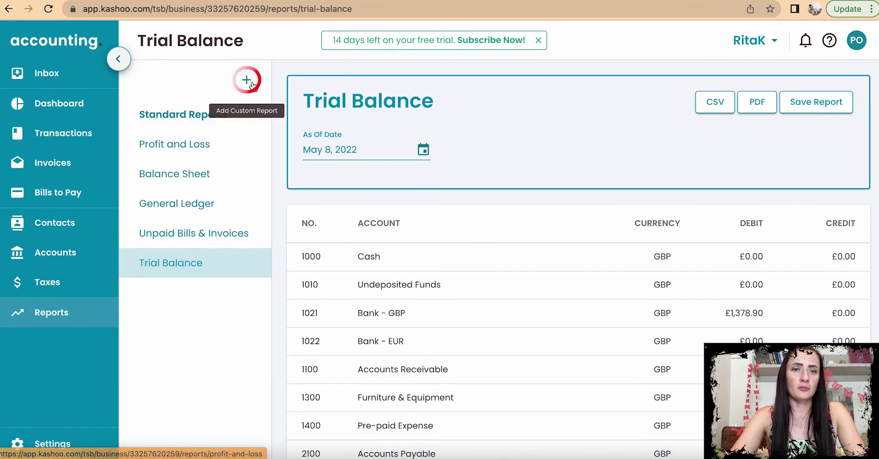
left_click(247, 80)
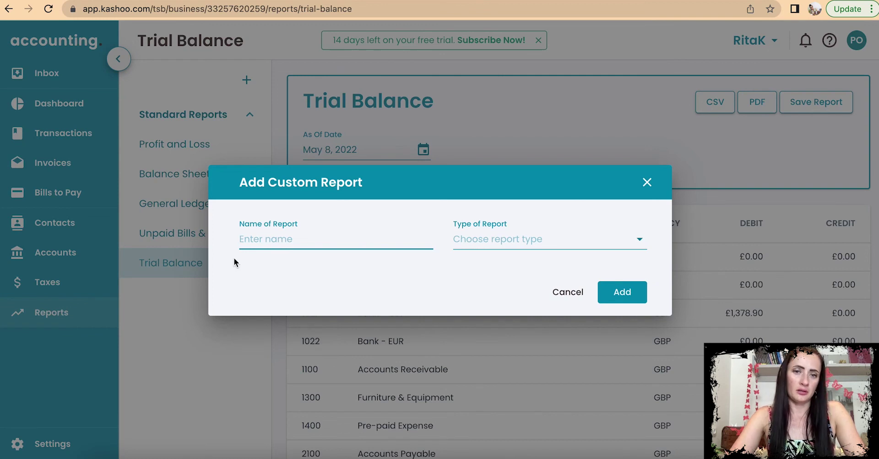
left_click(512, 248)
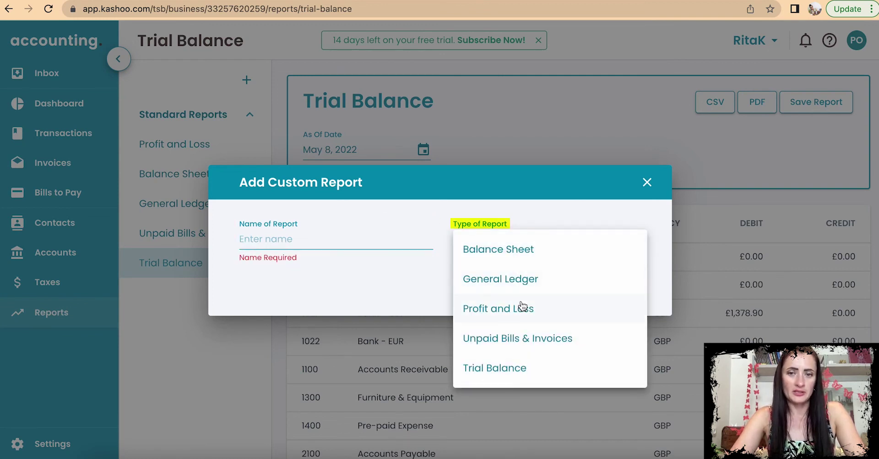
left_click(366, 284)
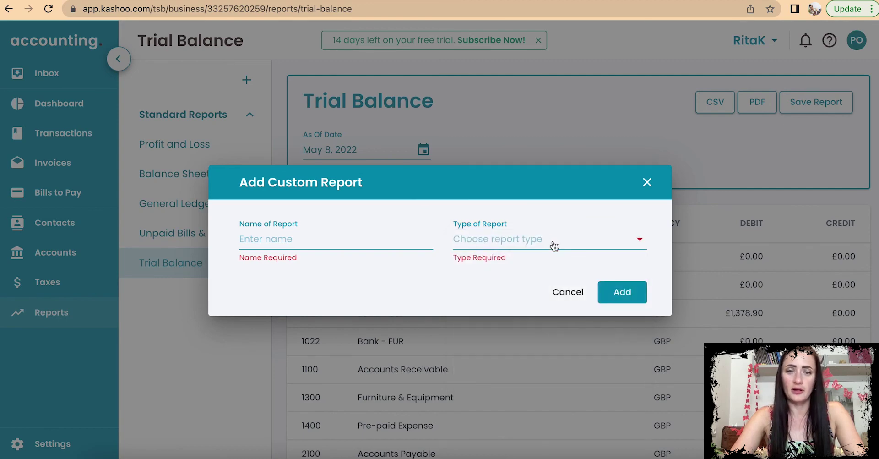
left_click(567, 292)
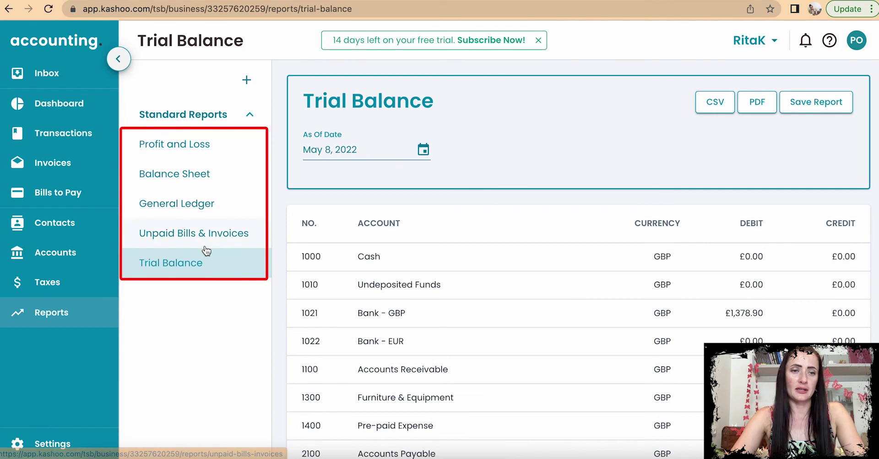
Step: Scan the Profit and Loss income figures, then bring up the Dashboard's 2023 chart
left_click(81, 315)
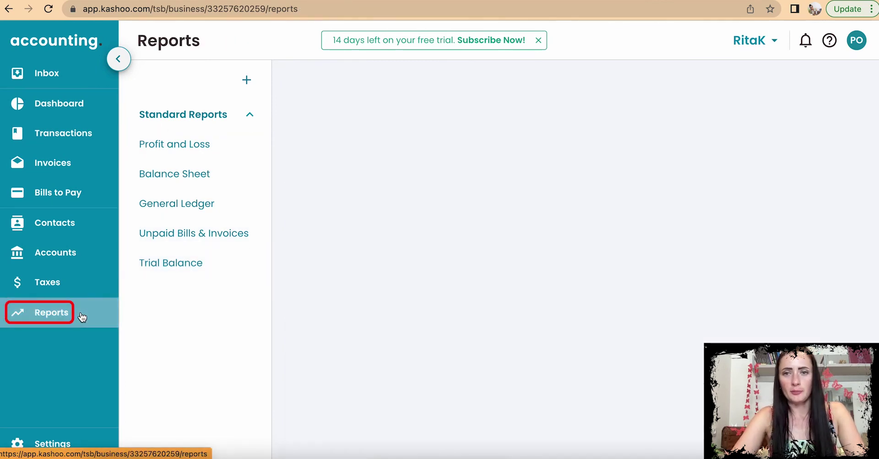
left_click(187, 146)
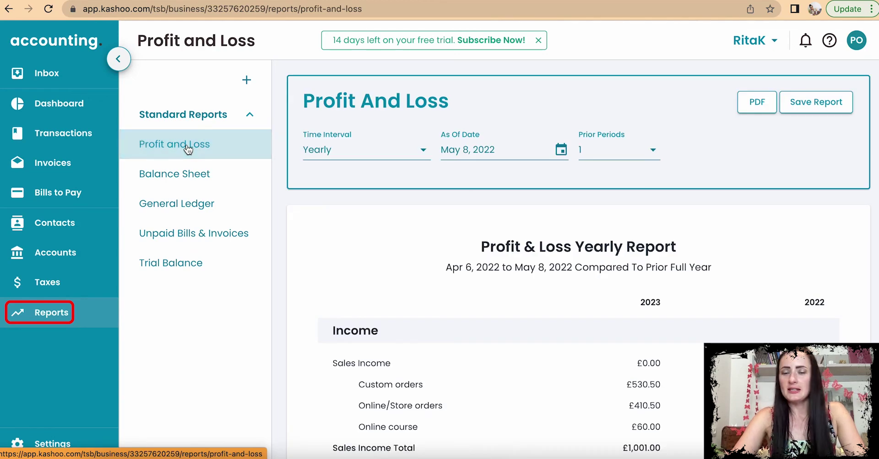
scroll(495, 309, "down", 5)
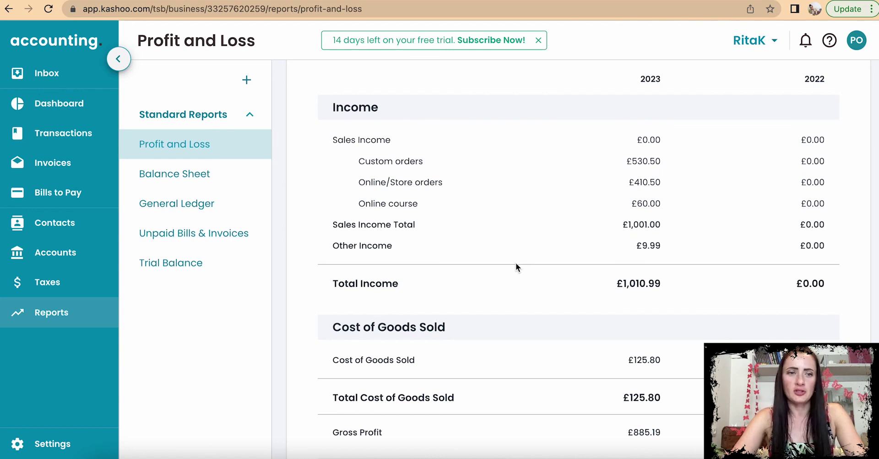
left_click(55, 103)
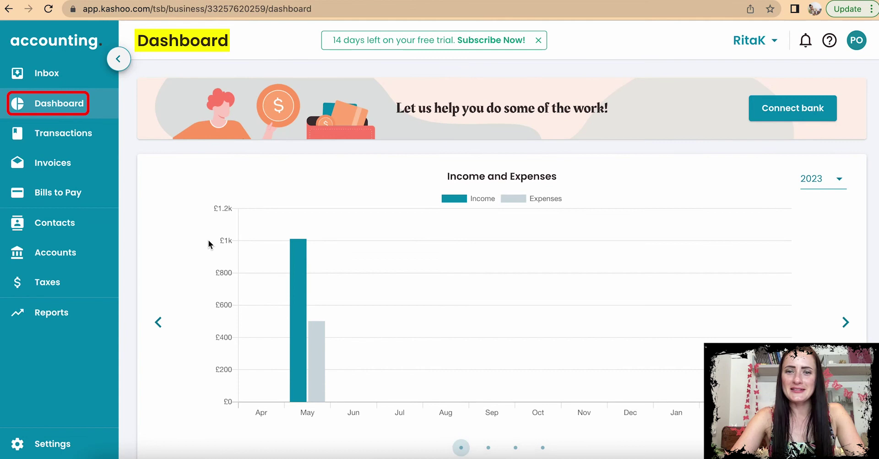
Step: Read May income of £1,010.99 and expenses of £500.79 on the dashboard chart
scroll(208, 244, "down", 2)
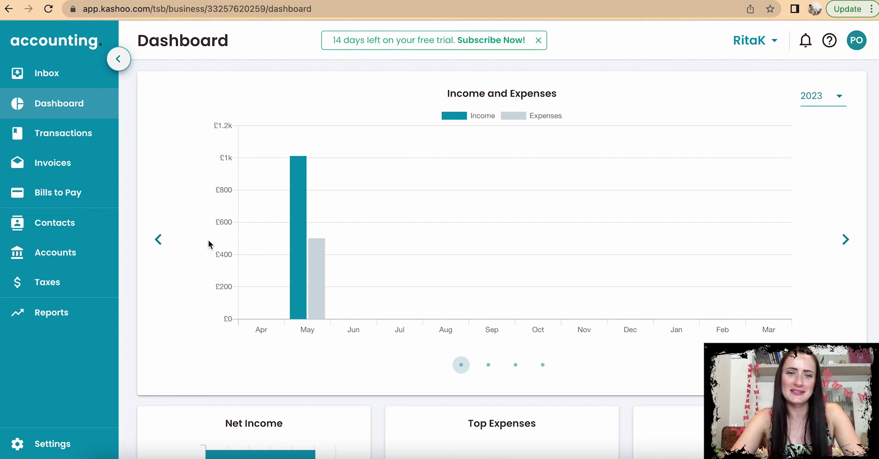
scroll(208, 240, "down", 2)
scroll(208, 240, "down", 5)
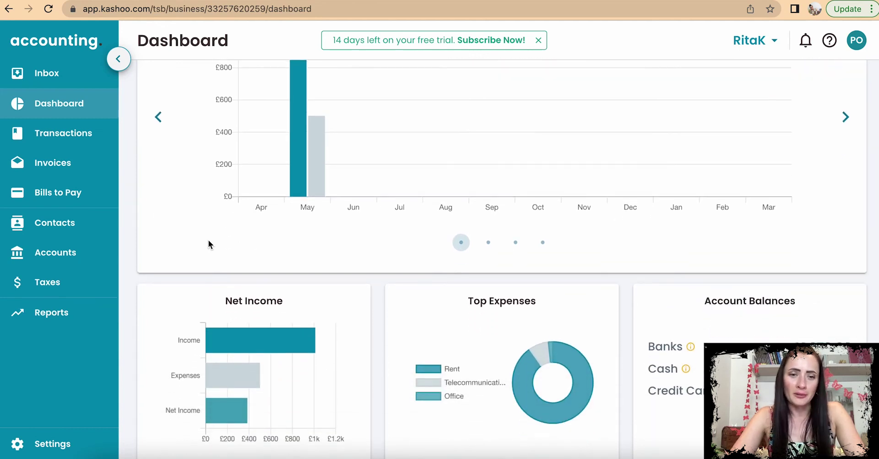
scroll(208, 240, "up", 3)
scroll(207, 240, "up", 4)
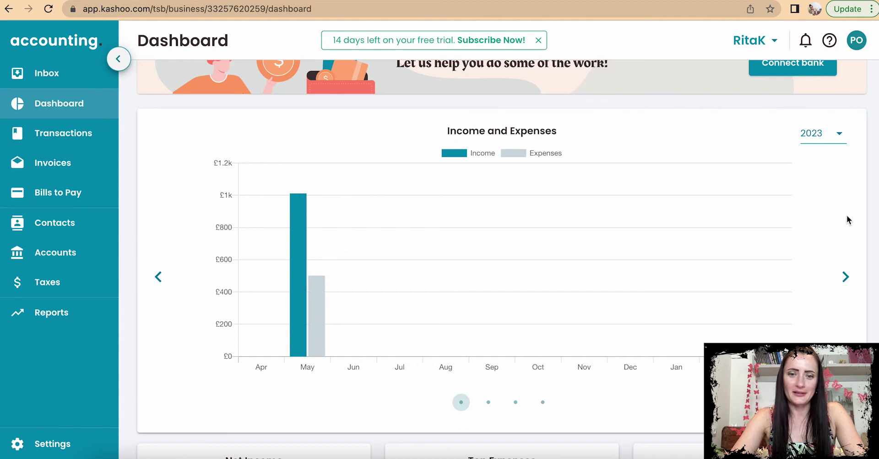
scroll(847, 216, "down", 2)
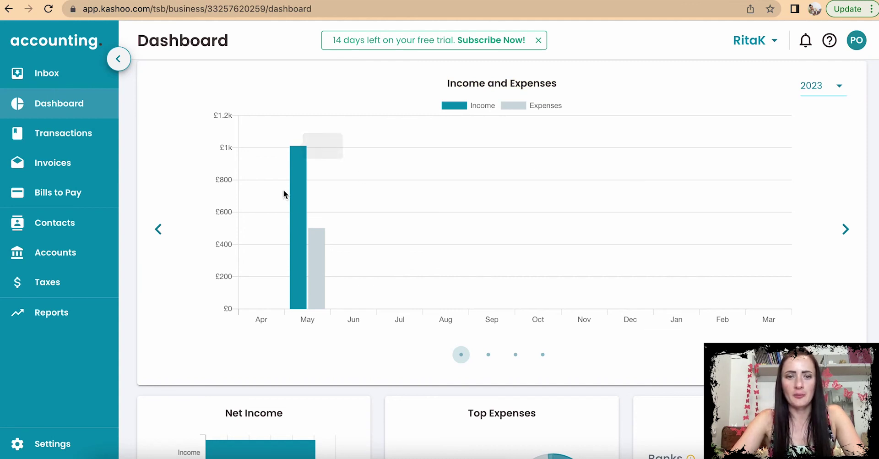
mouse_move(296, 201)
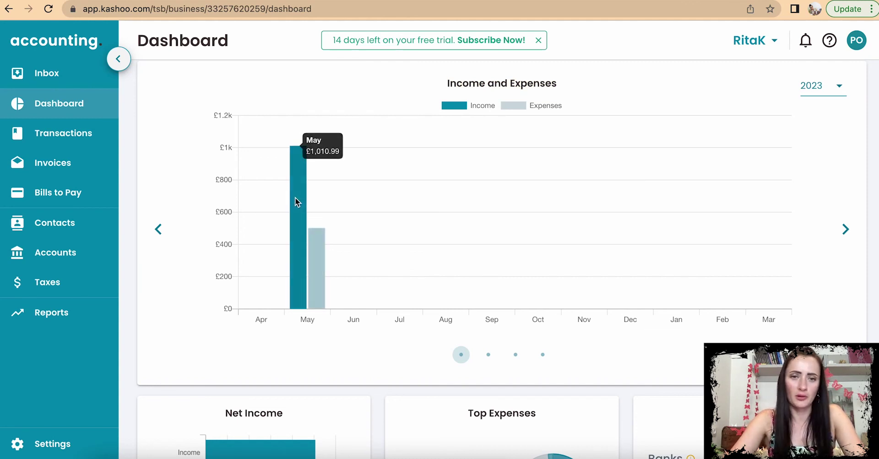
mouse_move(324, 256)
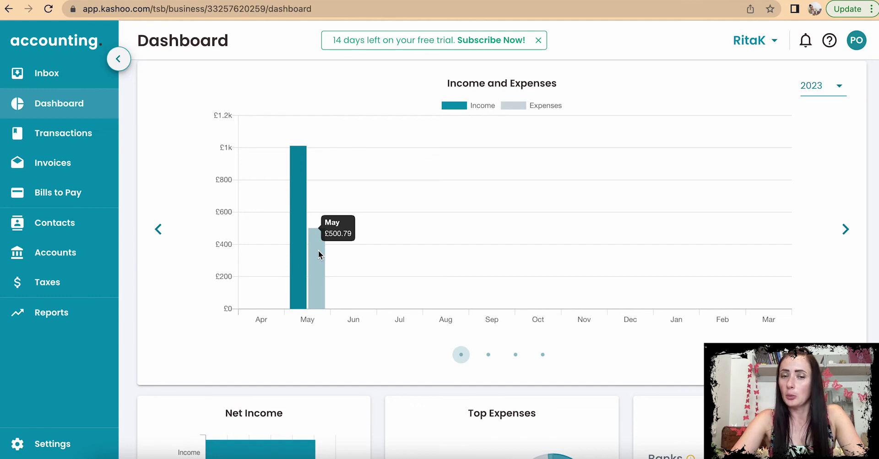
left_click(847, 229)
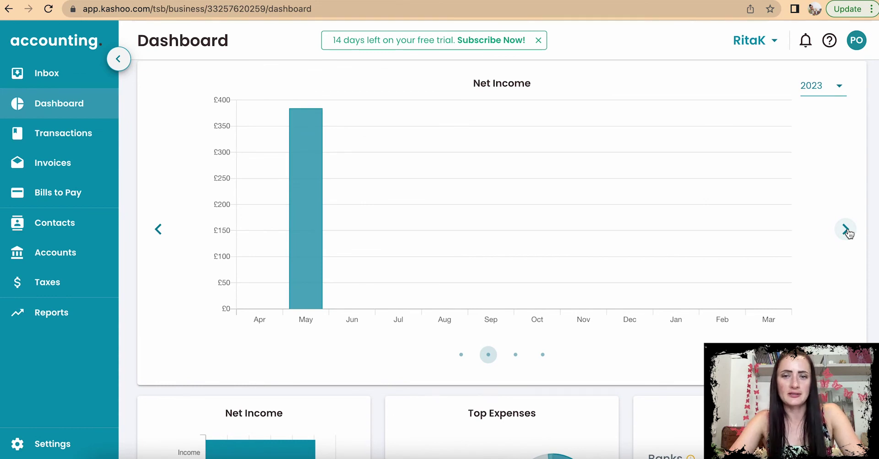
Step: Advance past Cash Deposits and Withdrawals to Net Cash and read May's £1,378.90
left_click(846, 229)
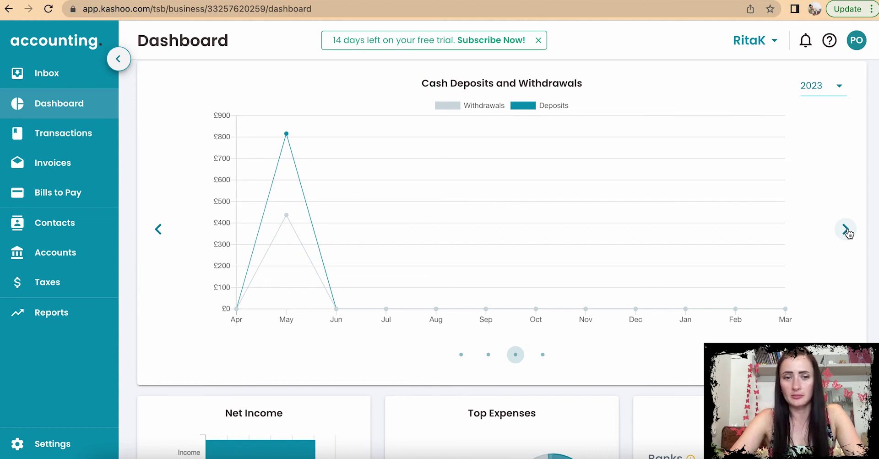
left_click(846, 230)
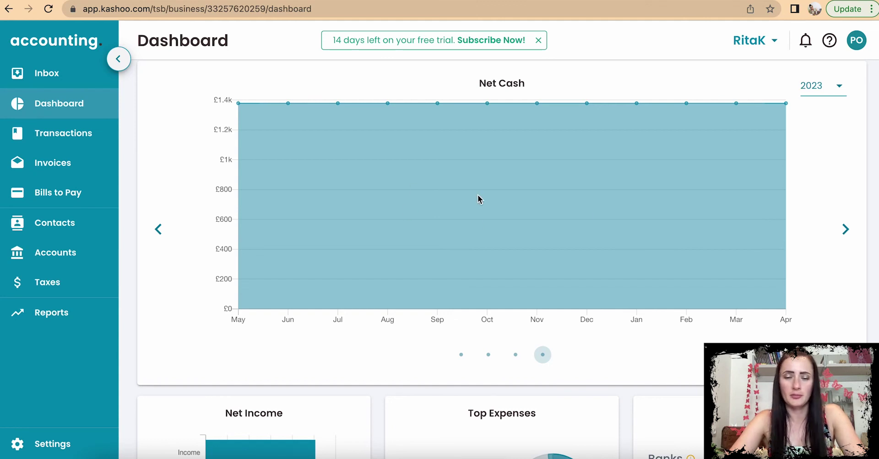
scroll(478, 198, "up", 1)
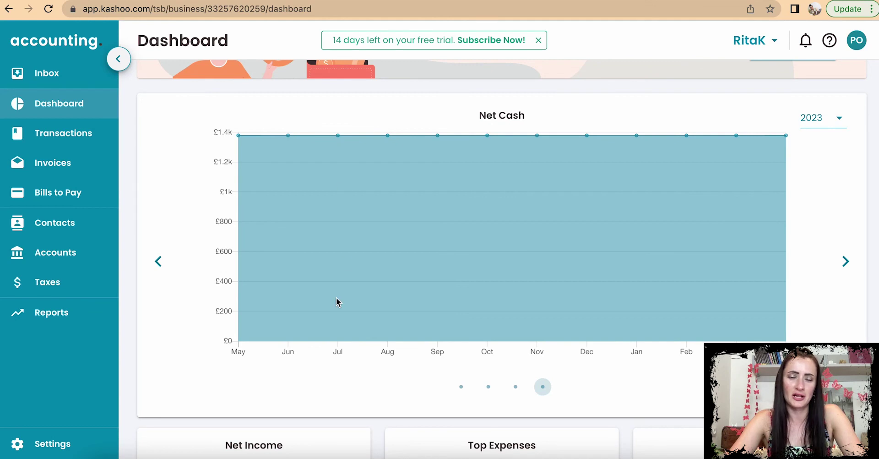
scroll(306, 365, "down", 1)
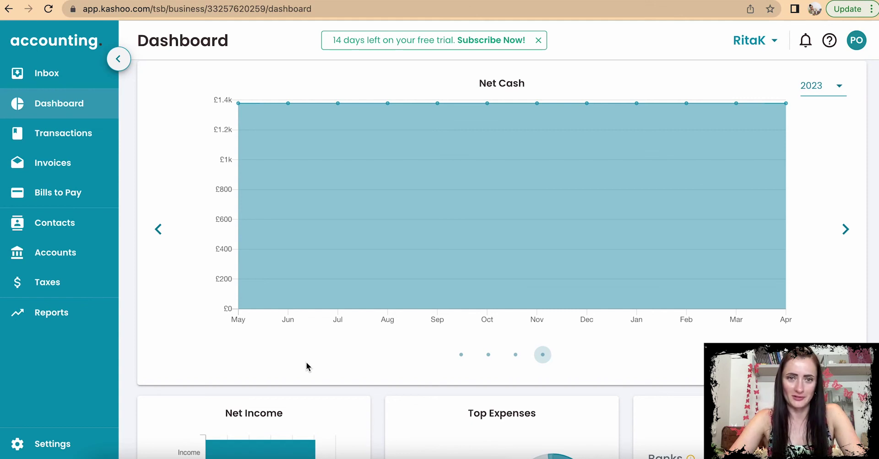
scroll(307, 366, "down", 1)
mouse_move(237, 100)
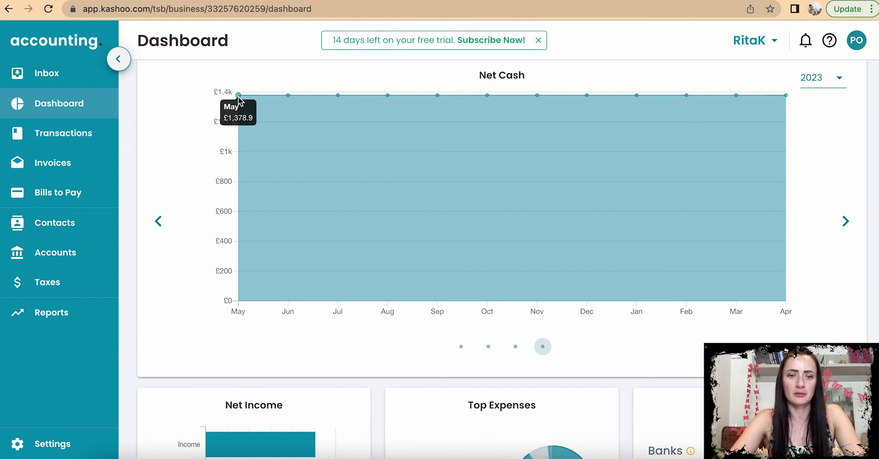
scroll(249, 262, "down", 3)
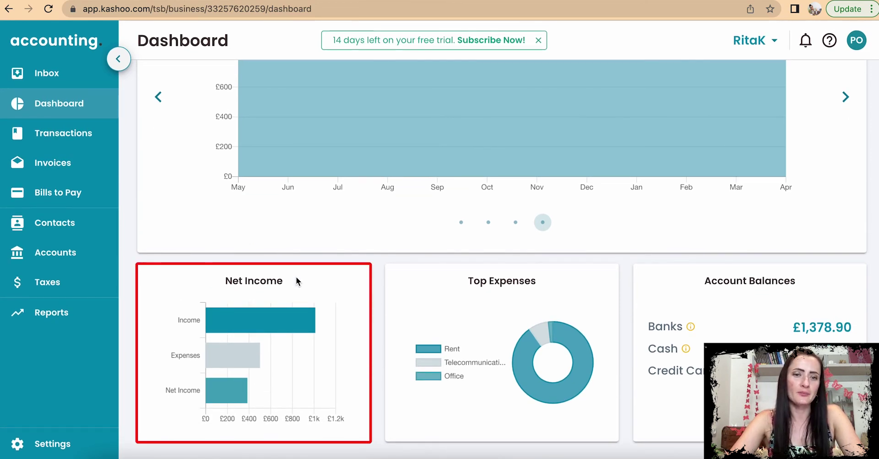
mouse_move(221, 331)
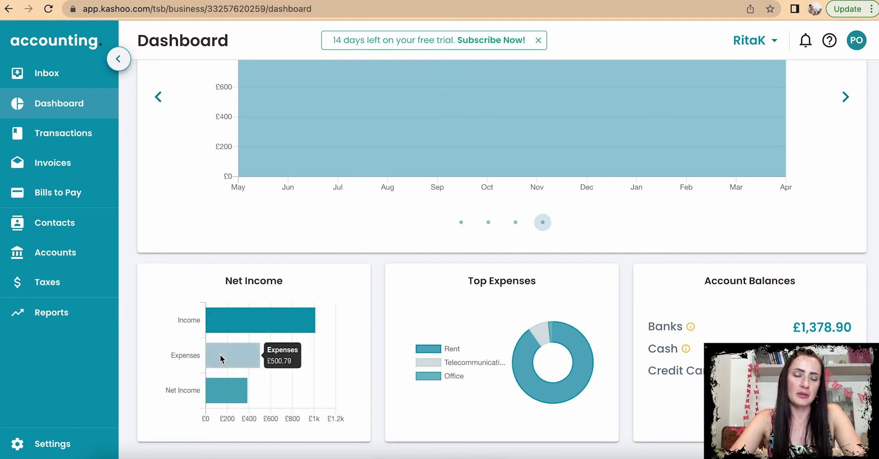
mouse_move(222, 395)
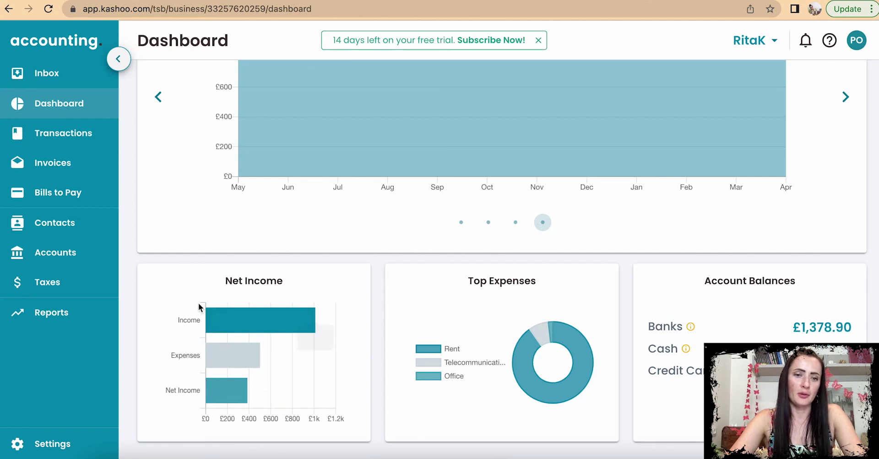
mouse_move(254, 360)
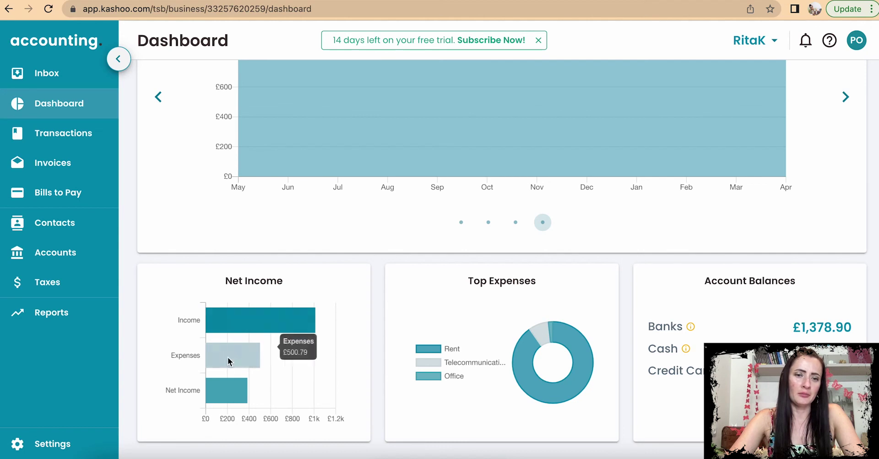
mouse_move(287, 316)
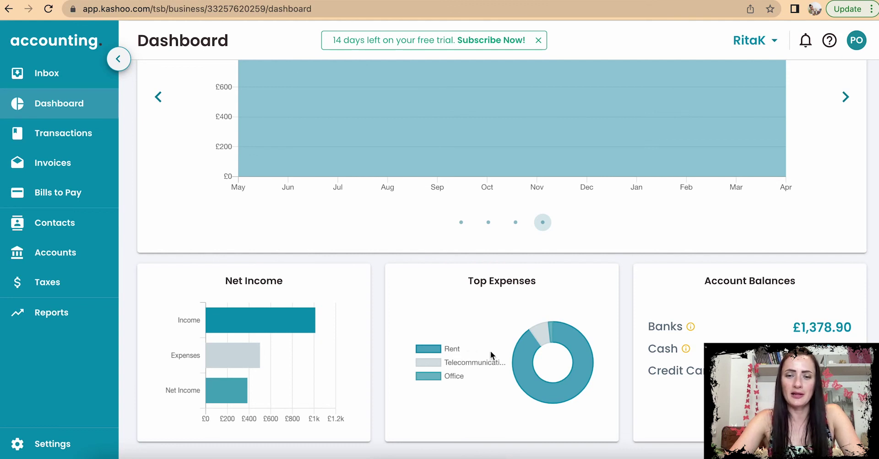
mouse_move(530, 360)
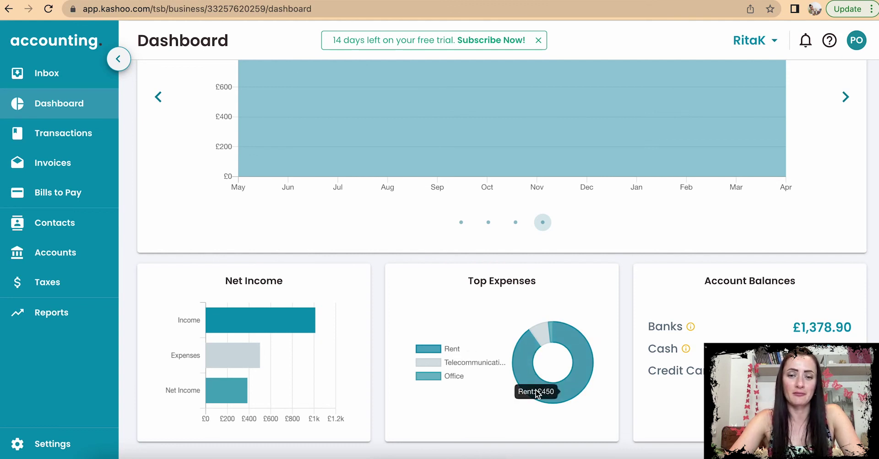
mouse_move(542, 334)
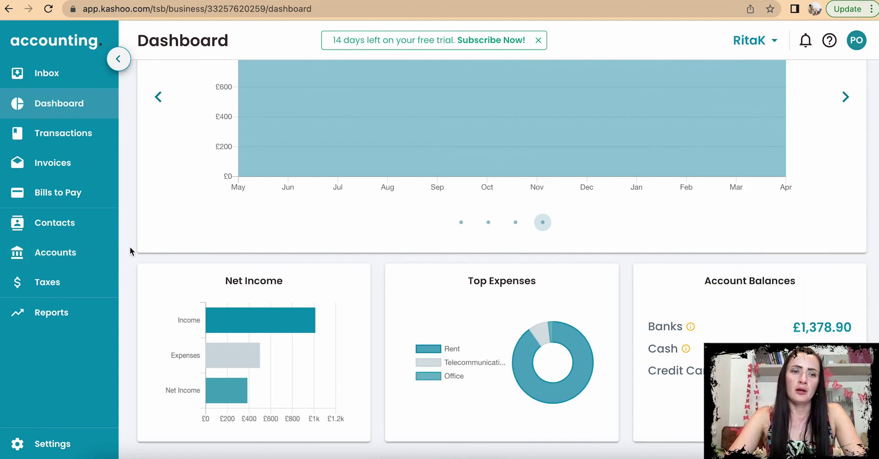
scroll(131, 246, "up", 3)
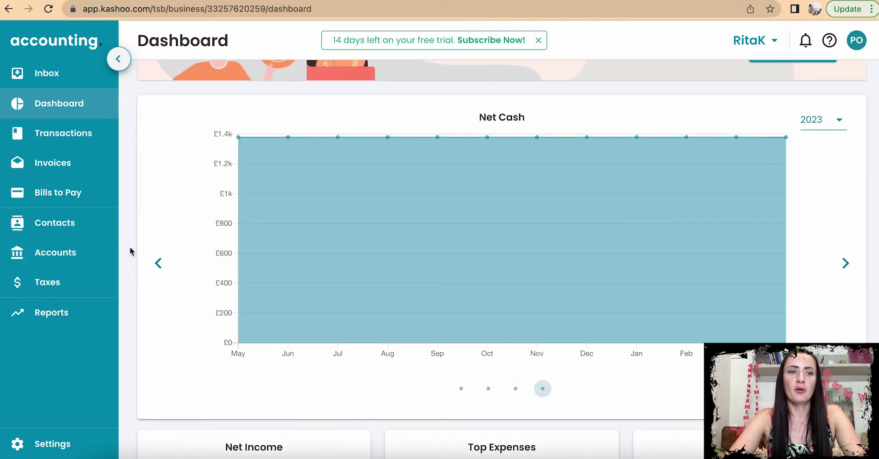
scroll(130, 247, "down", 1)
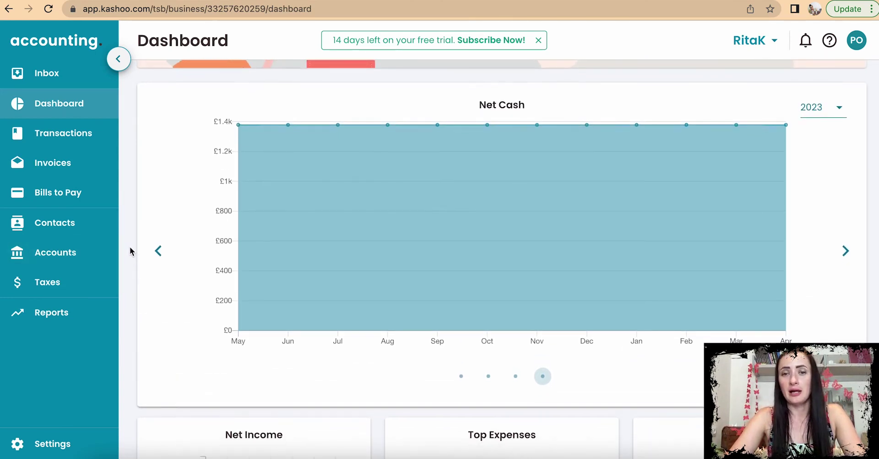